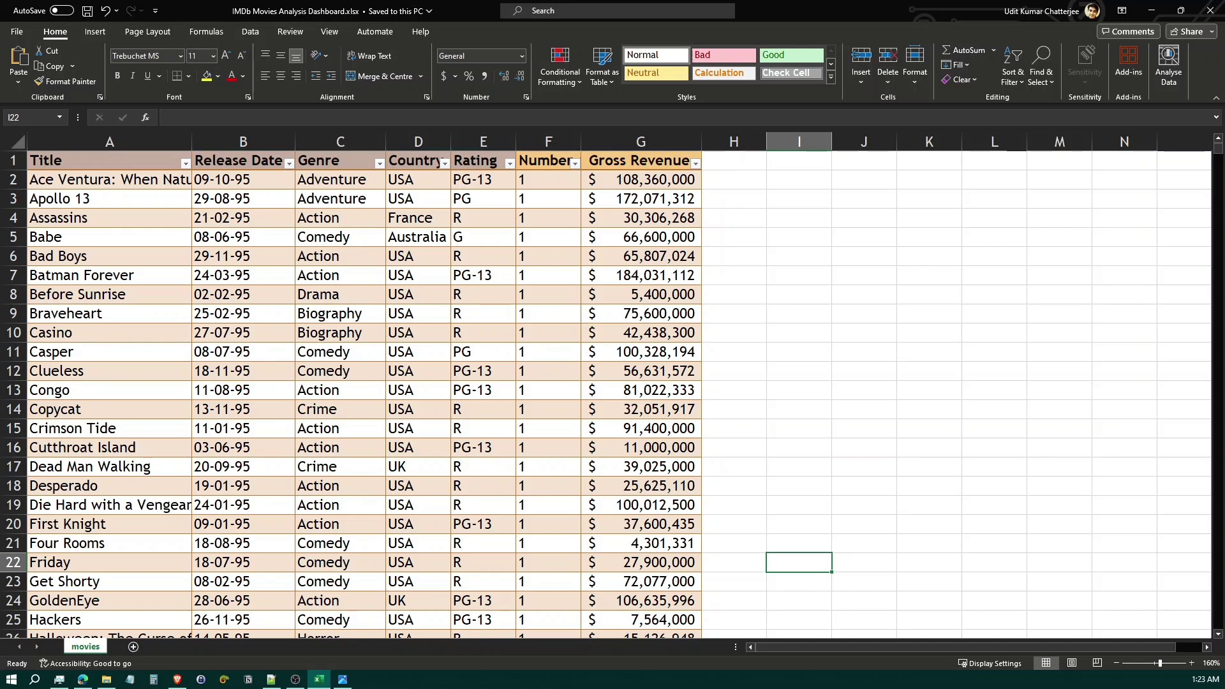
Compare the movies workbook with the reference dashboard snapshot image.
left_click(342, 679)
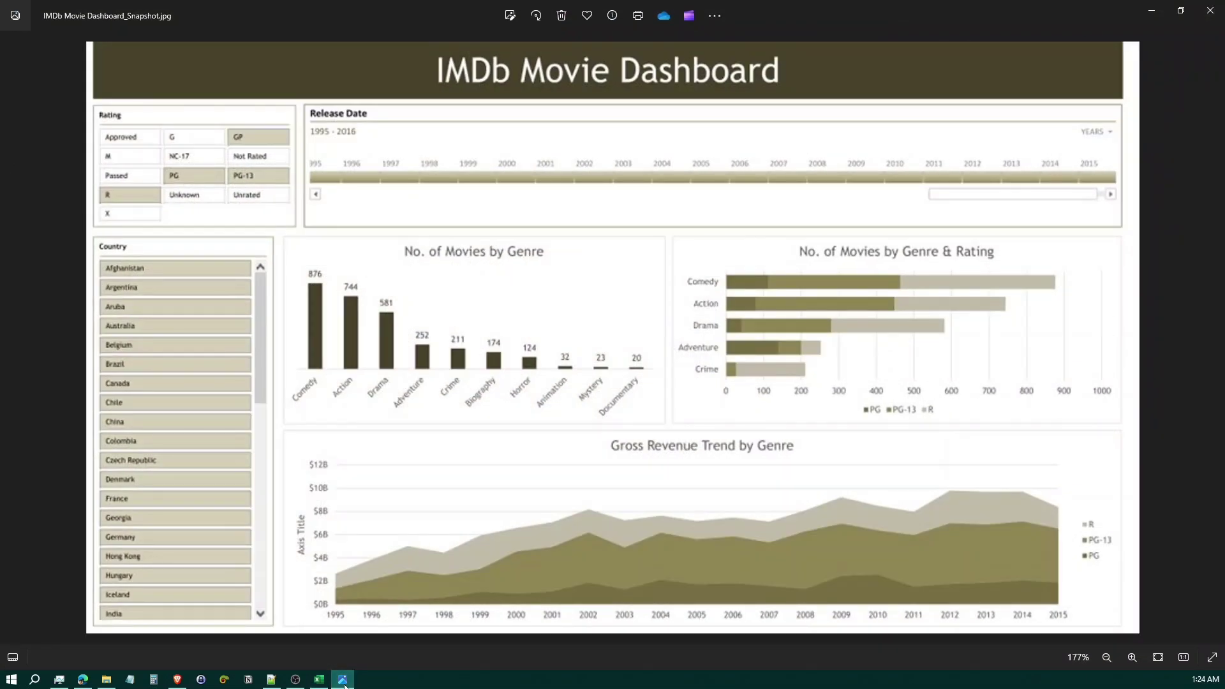
left_click(343, 681)
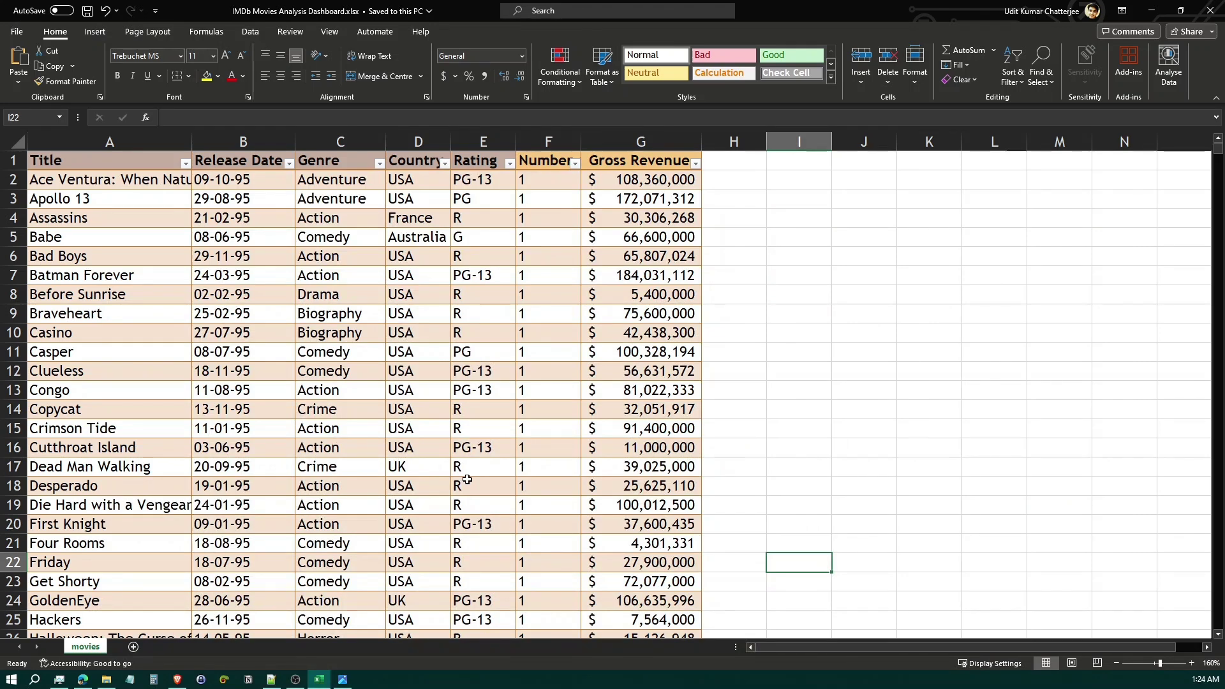
left_click(343, 679)
Select the whole movies table, from the Title header across and down to row 3245.
left_click(97, 168)
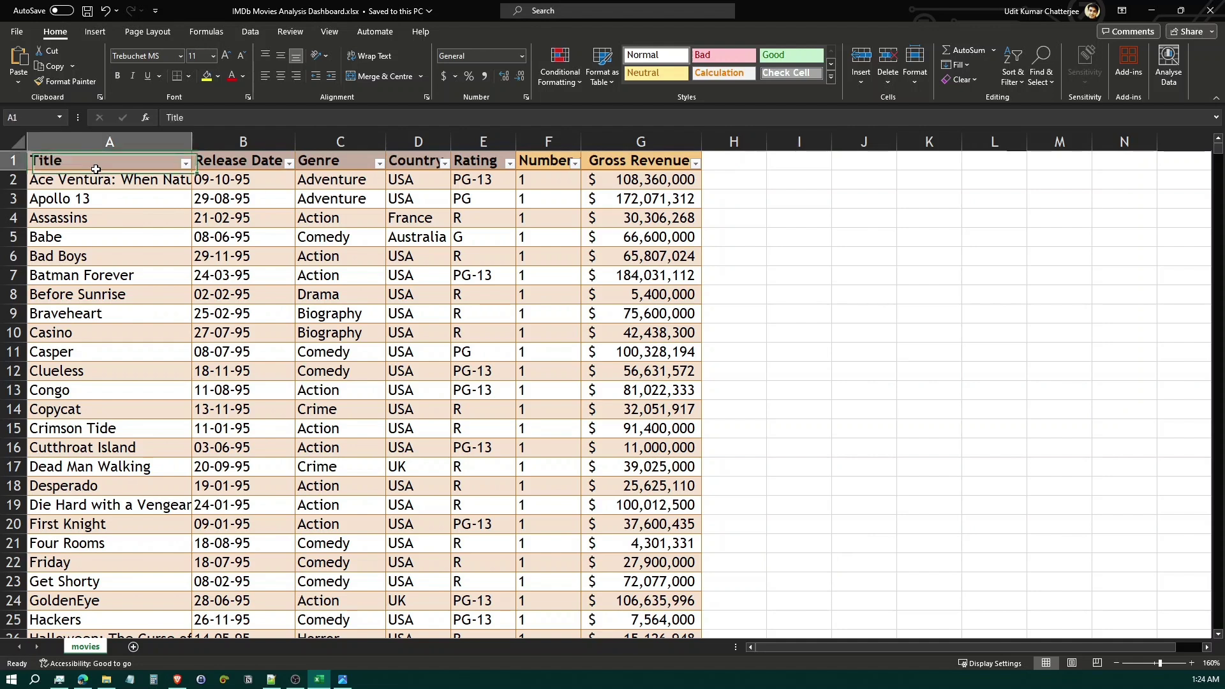
key("Right")
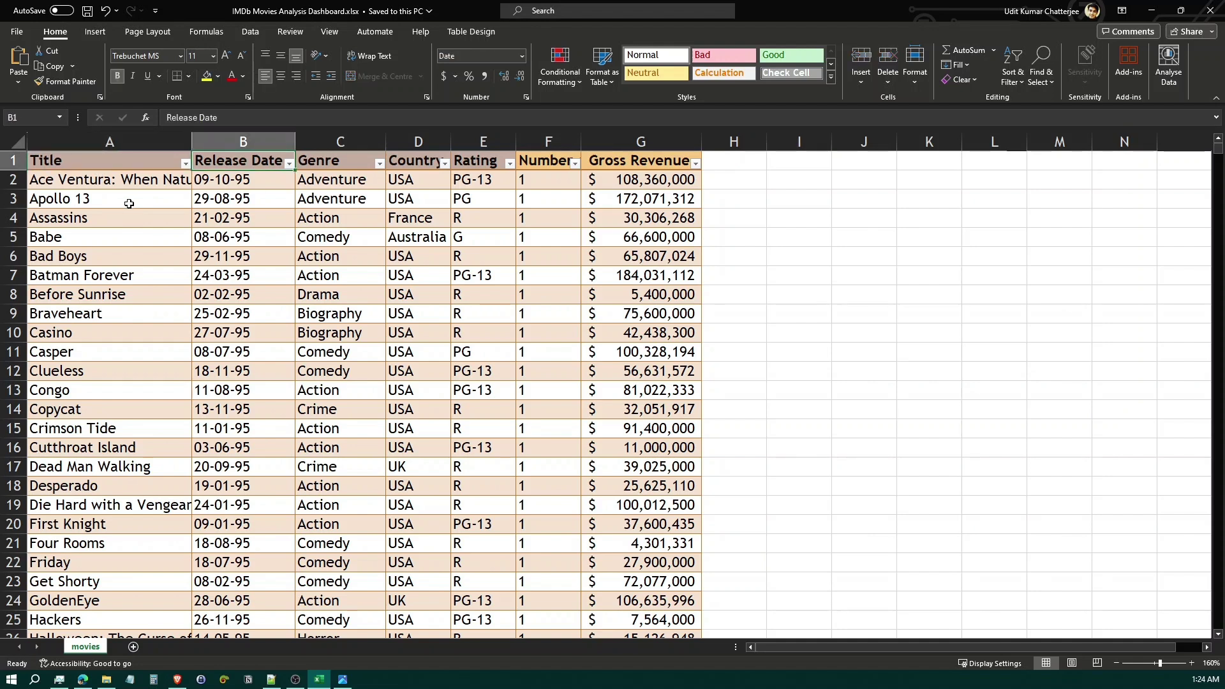
key("Left")
key("Right")
key("Right")
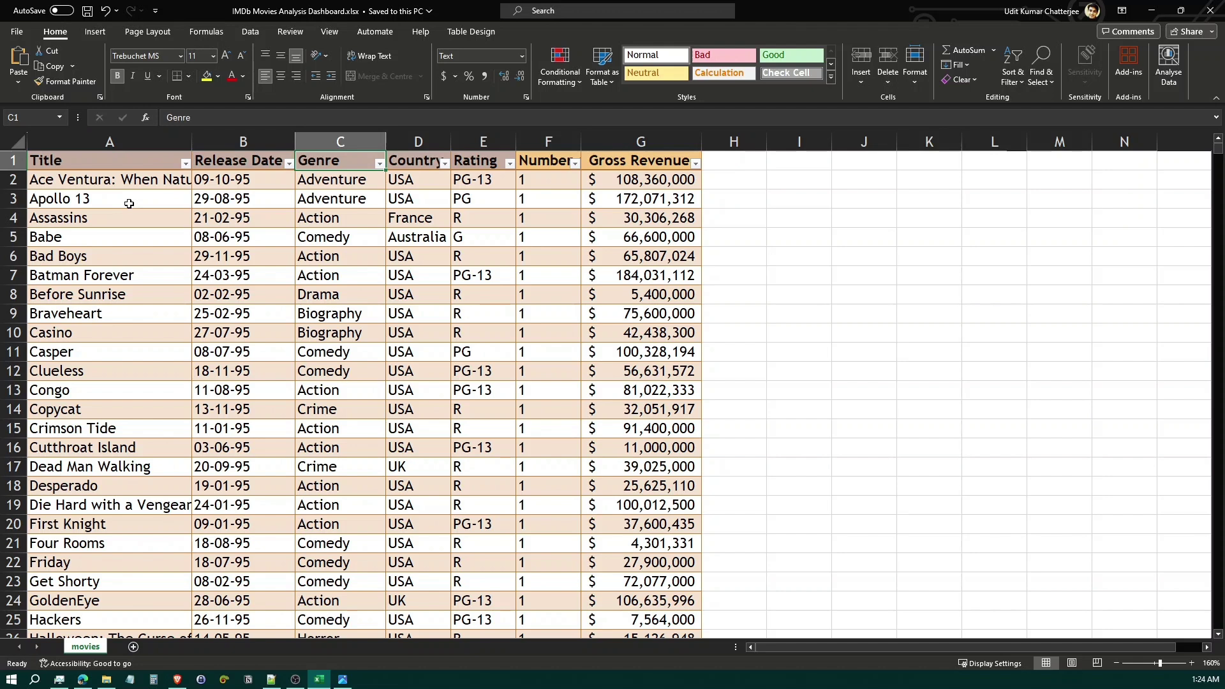
key("Right")
key("Right")
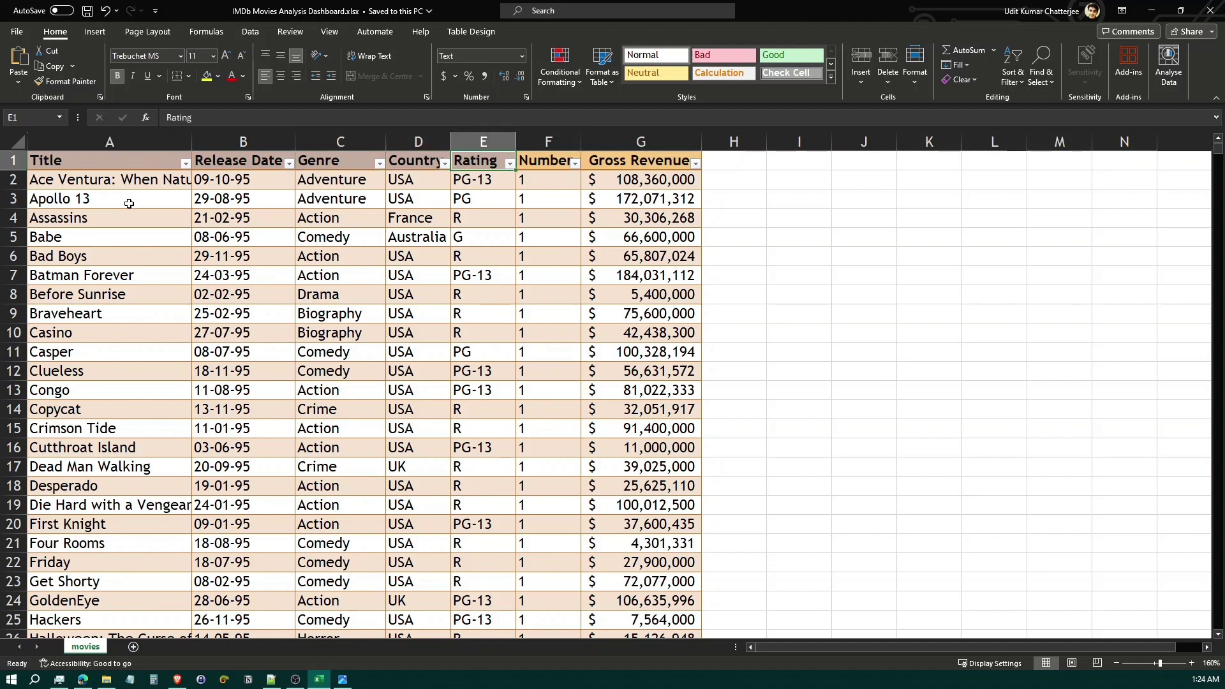
key("Right")
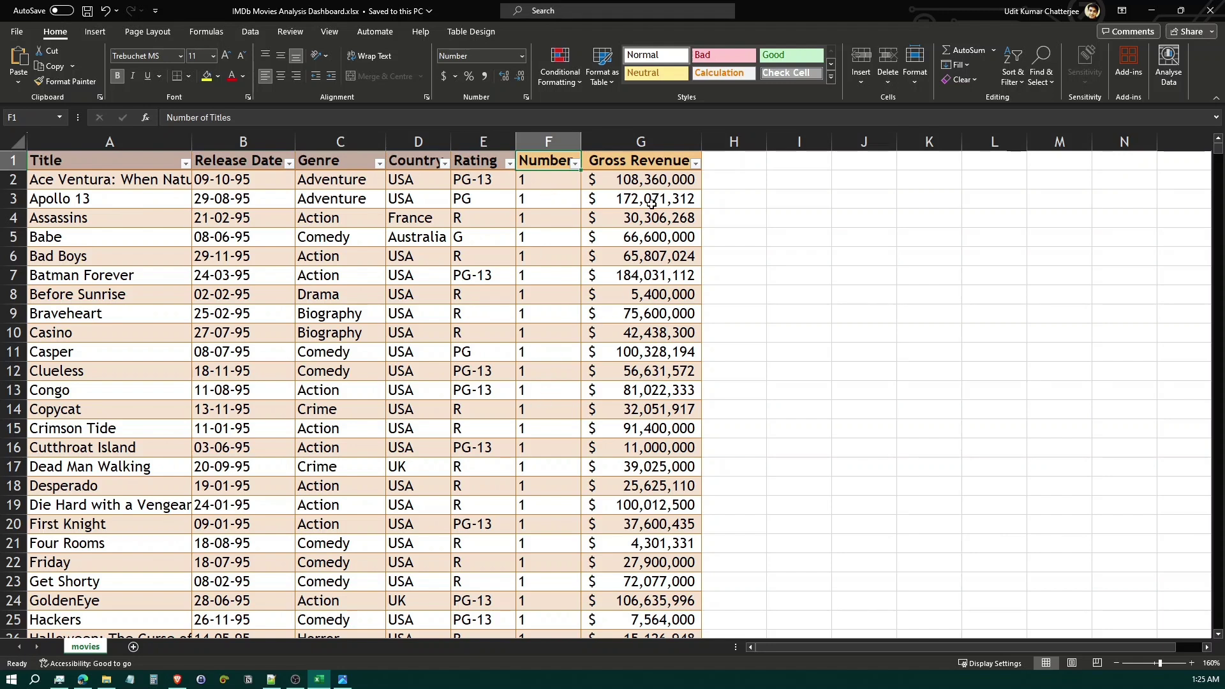
left_click(133, 167)
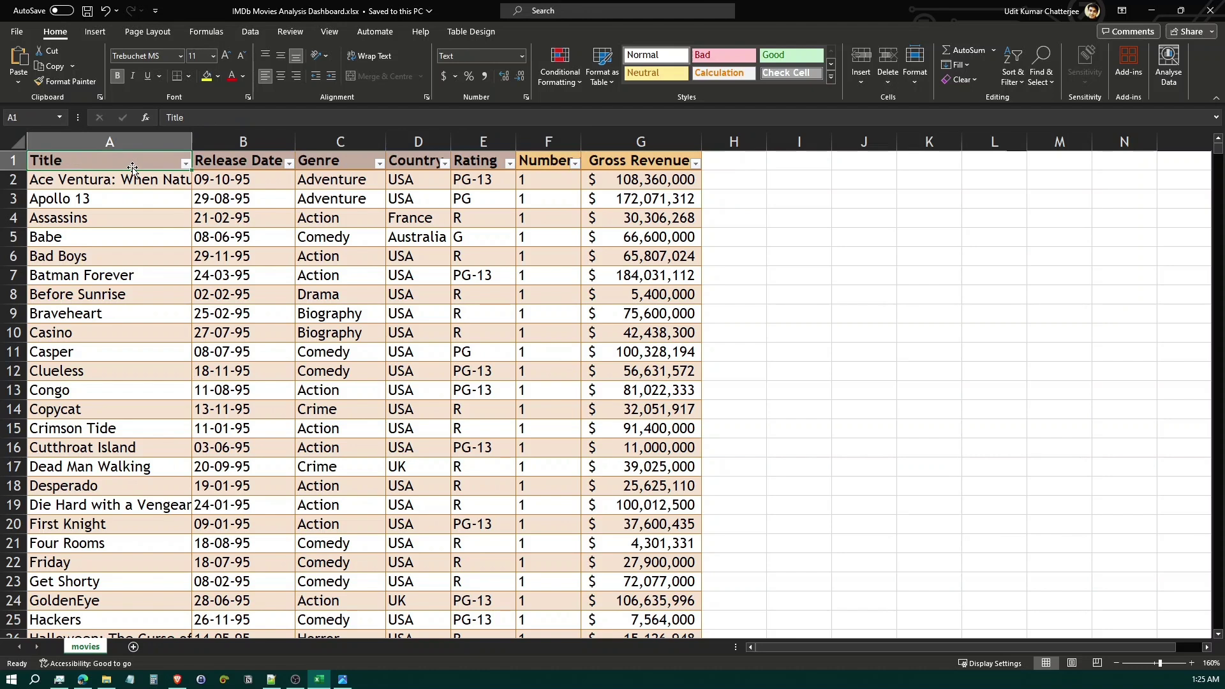
key("ctrl+shift+Right")
key("ctrl+shift+Down")
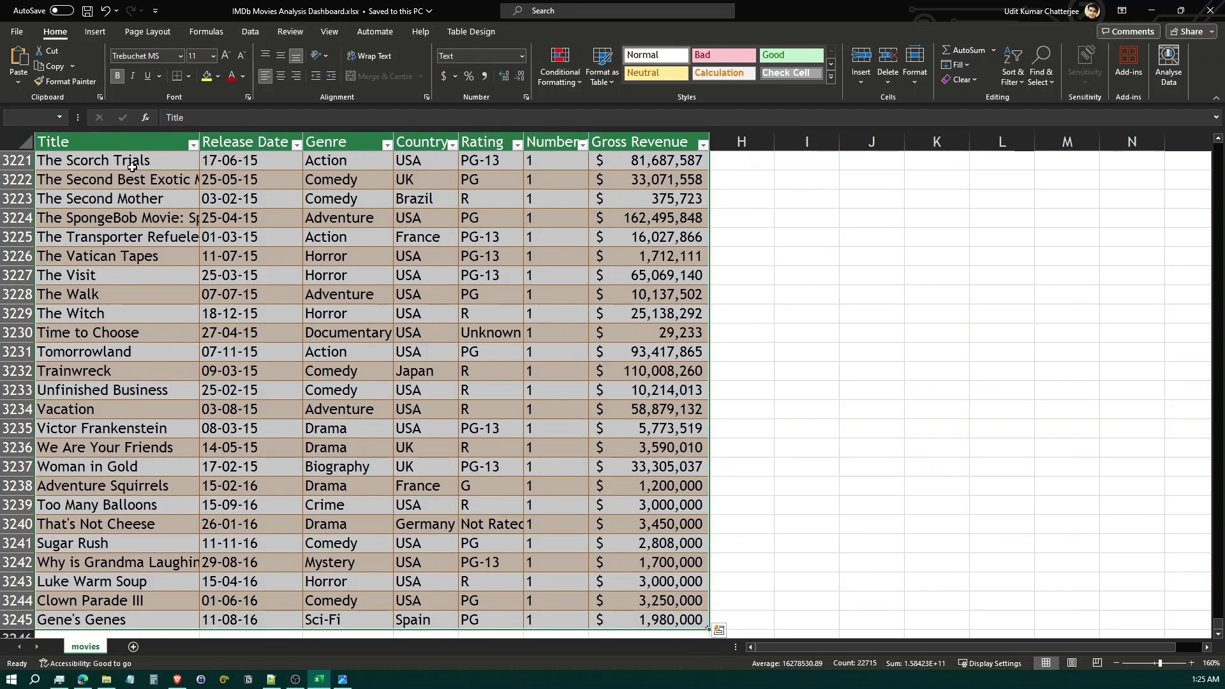
Insert a PivotTable from the movies table on a new worksheet.
left_click(95, 31)
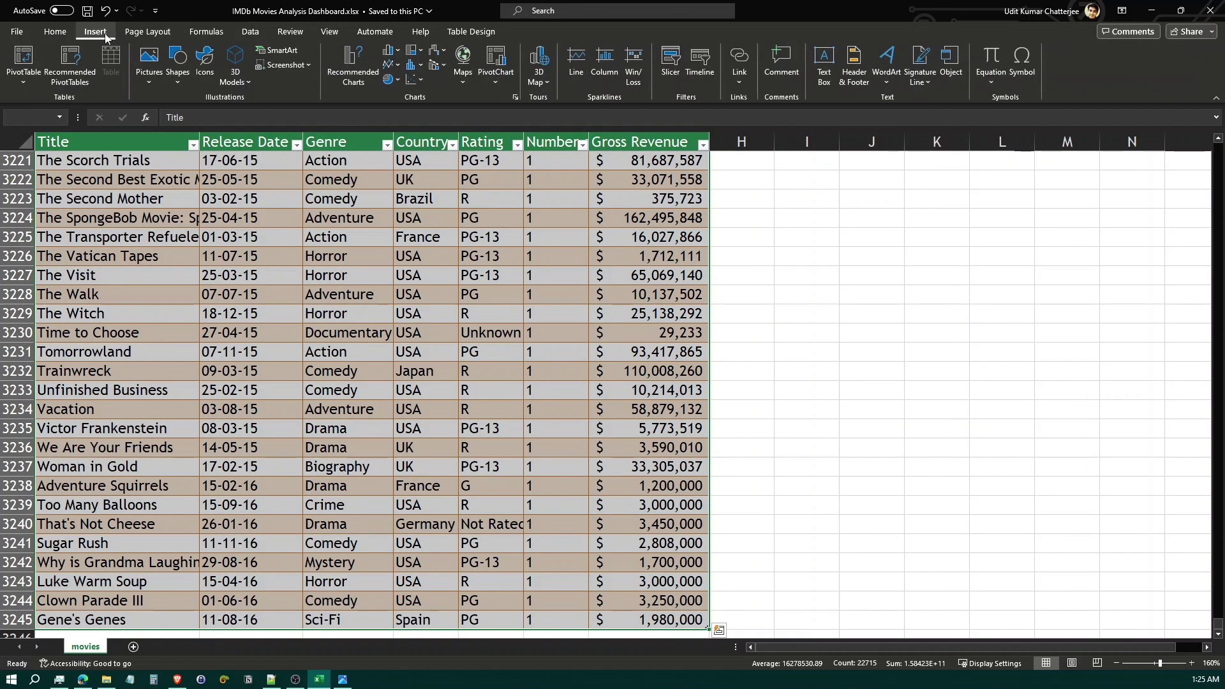
left_click(23, 61)
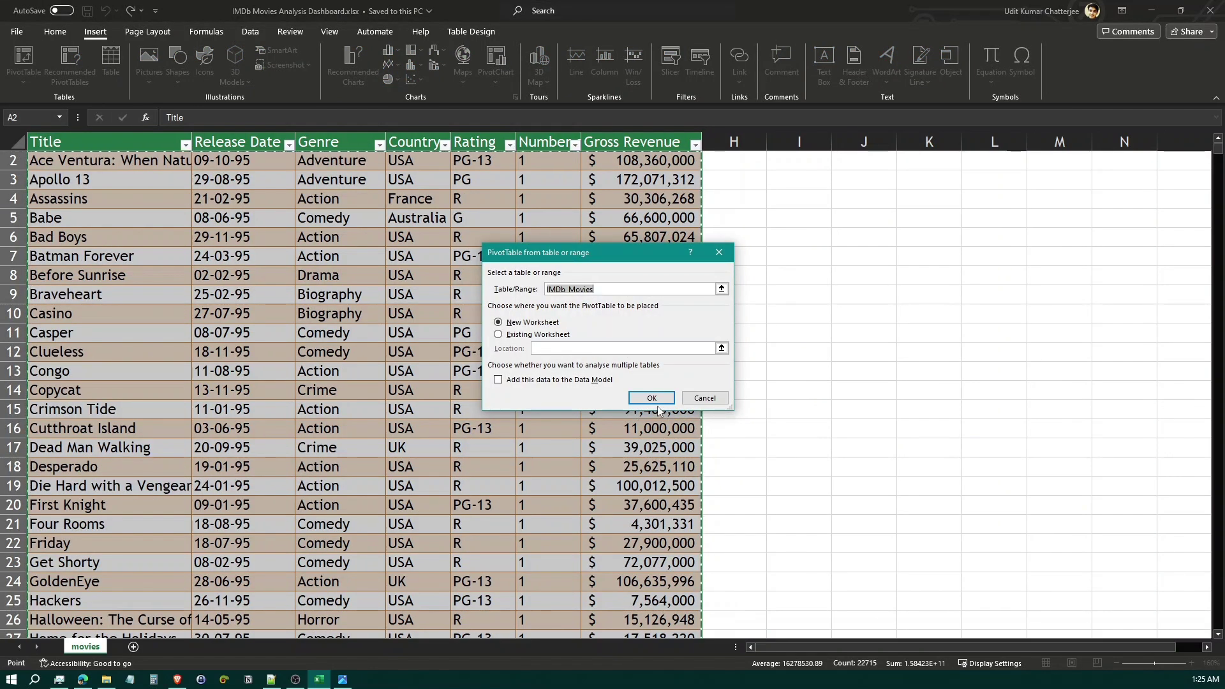
left_click(658, 404)
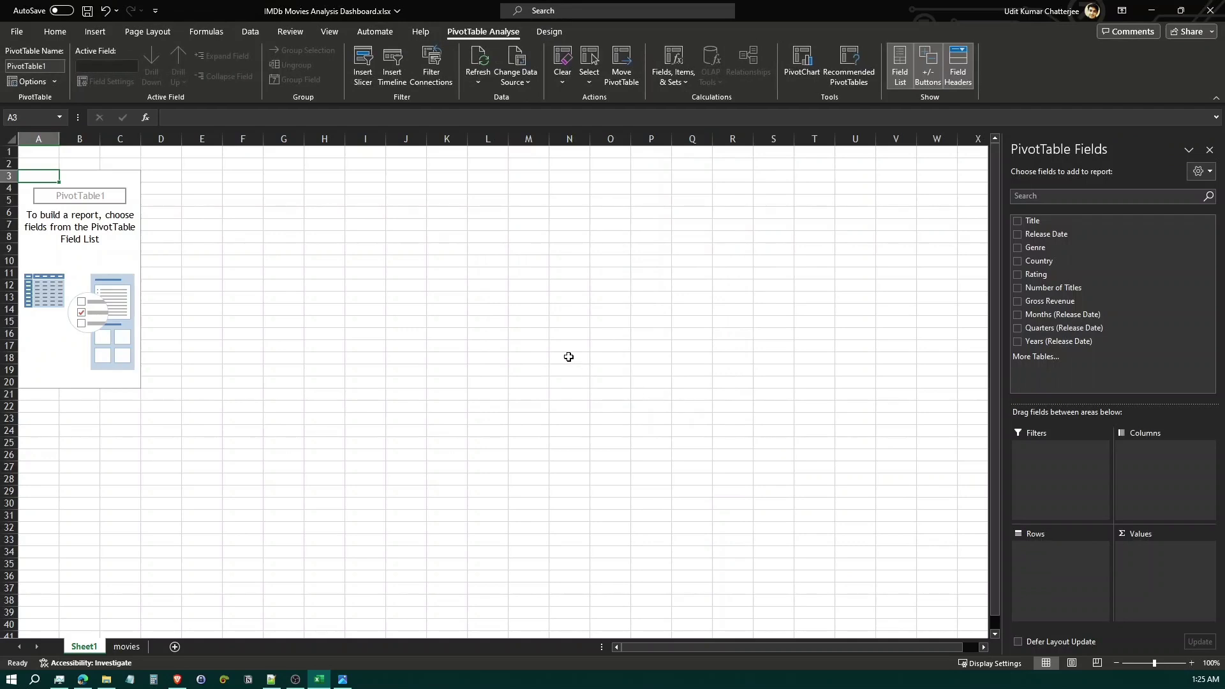
left_click(343, 679)
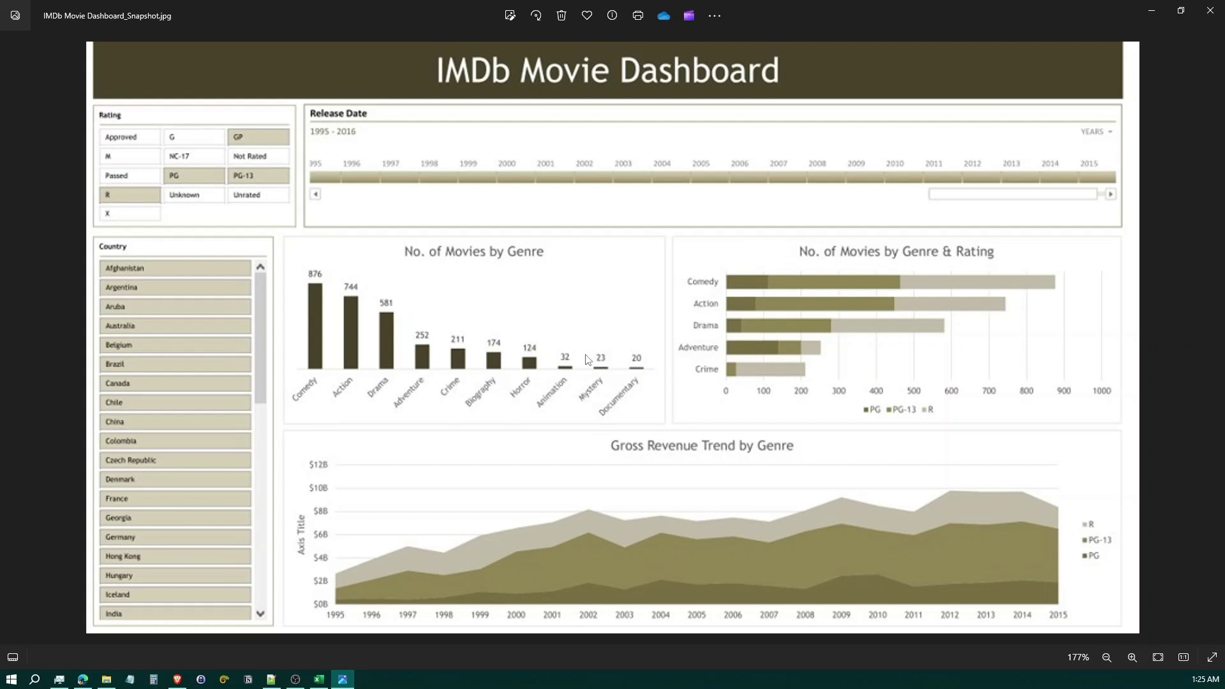
left_click(345, 679)
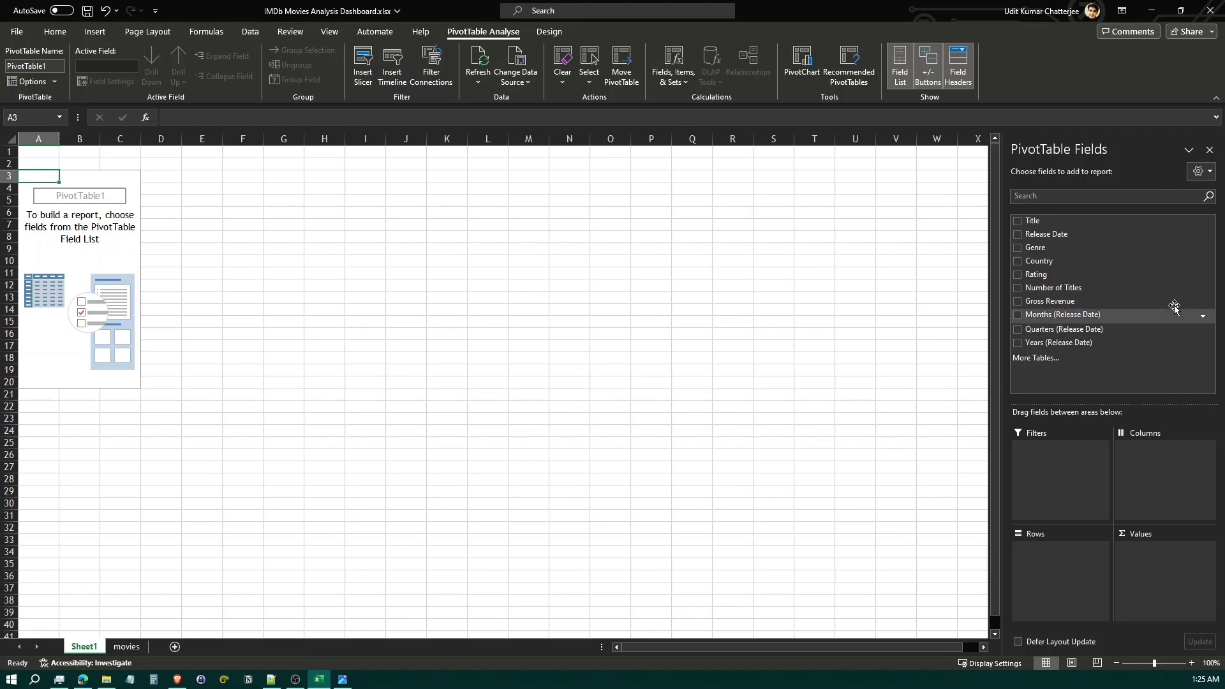
Put Genre in Rows and Number of Titles in Values, totalling 3244 titles.
left_click_drag(1056, 249, 1076, 543)
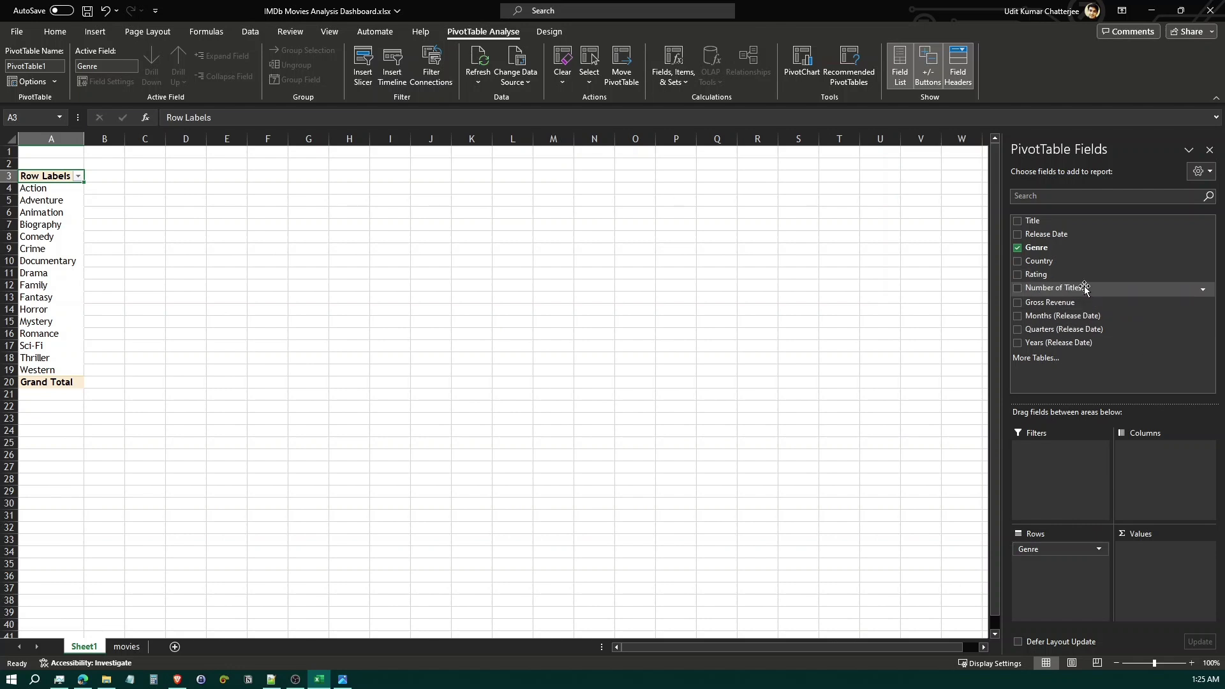
left_click_drag(1085, 288, 1181, 577)
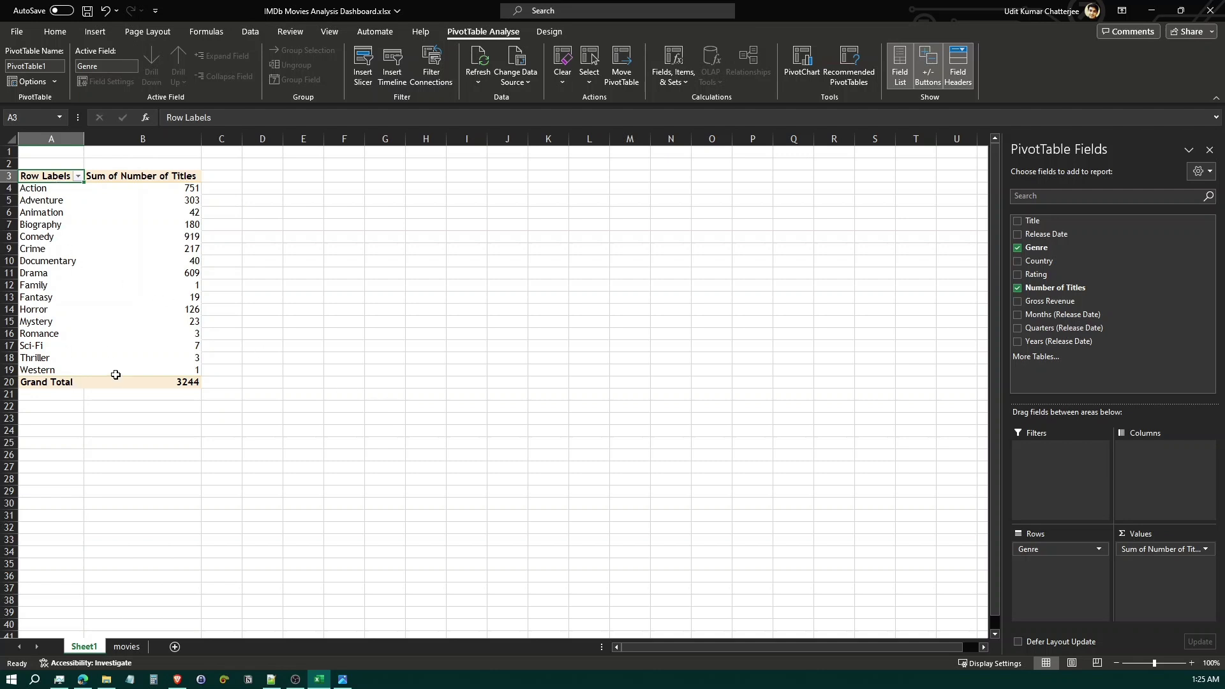
mouse_move(186, 202)
mouse_move(155, 244)
Insert a clustered column PivotChart of titles per genre and move it beside the pivot table.
left_click(93, 30)
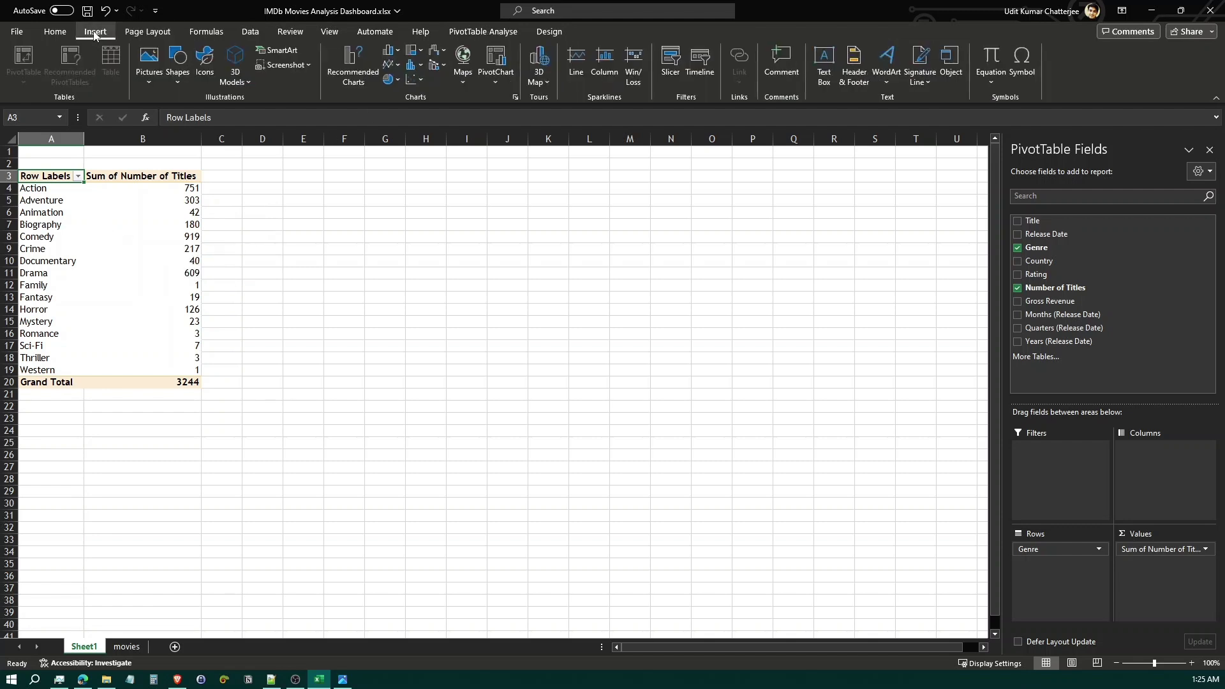
left_click(496, 83)
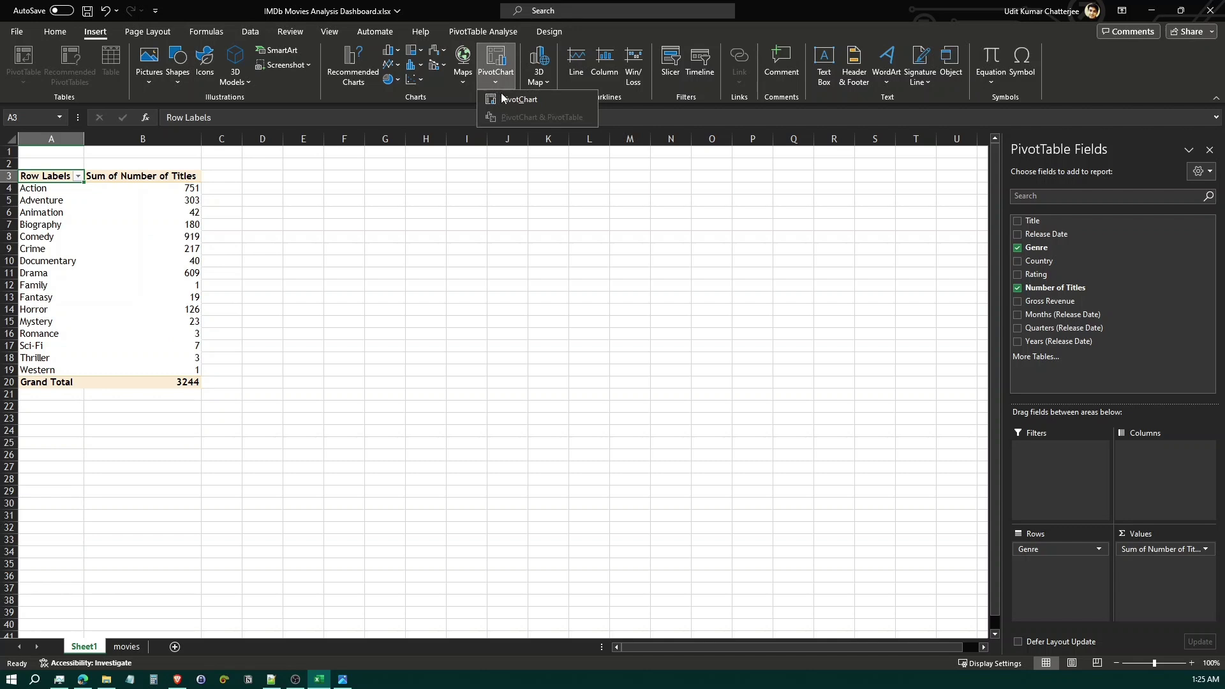
left_click(506, 97)
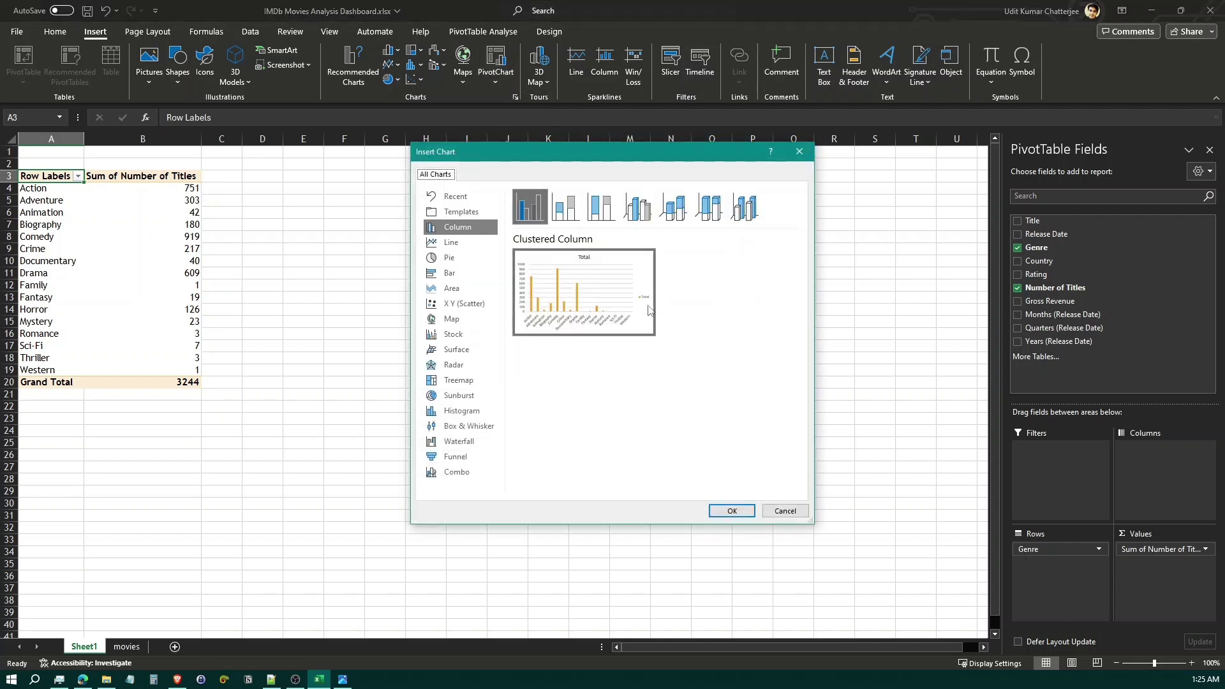
mouse_move(641, 327)
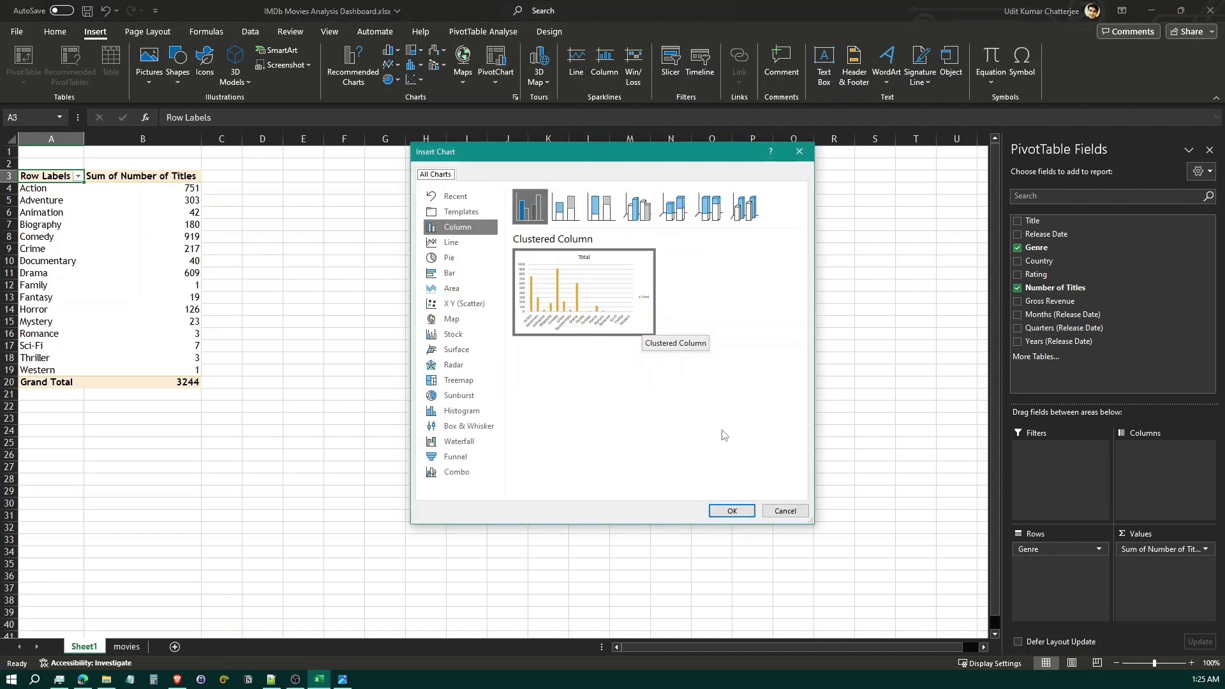
left_click(732, 511)
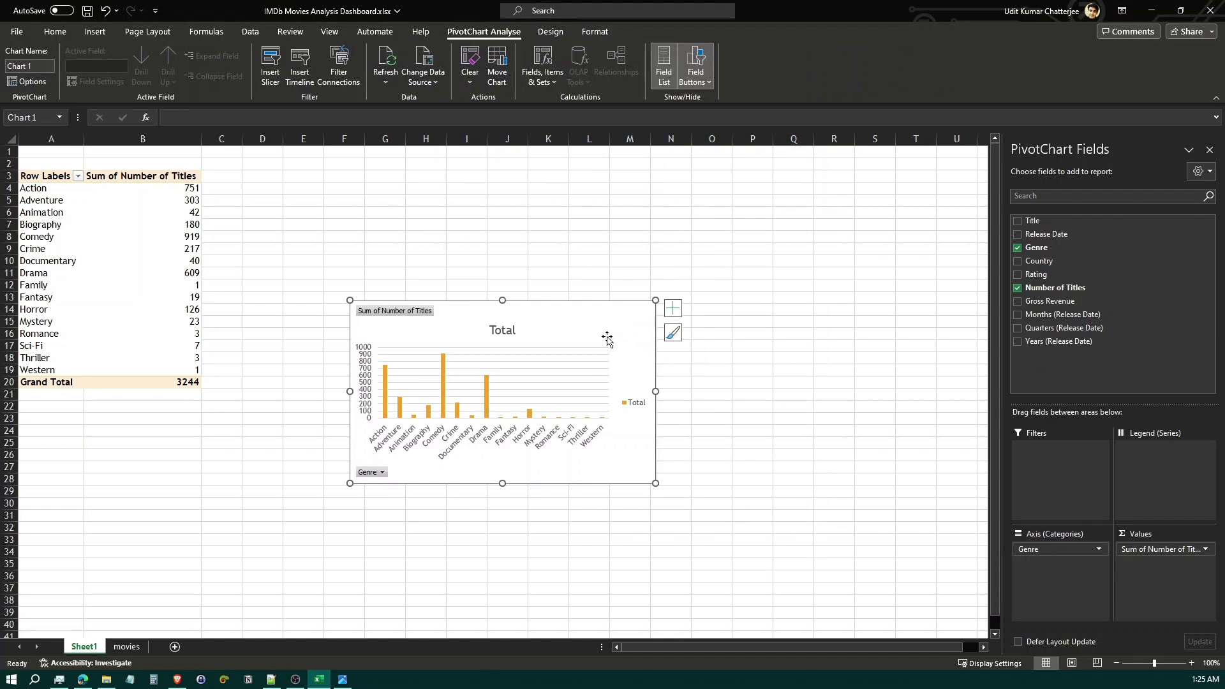
left_click_drag(567, 319, 482, 191)
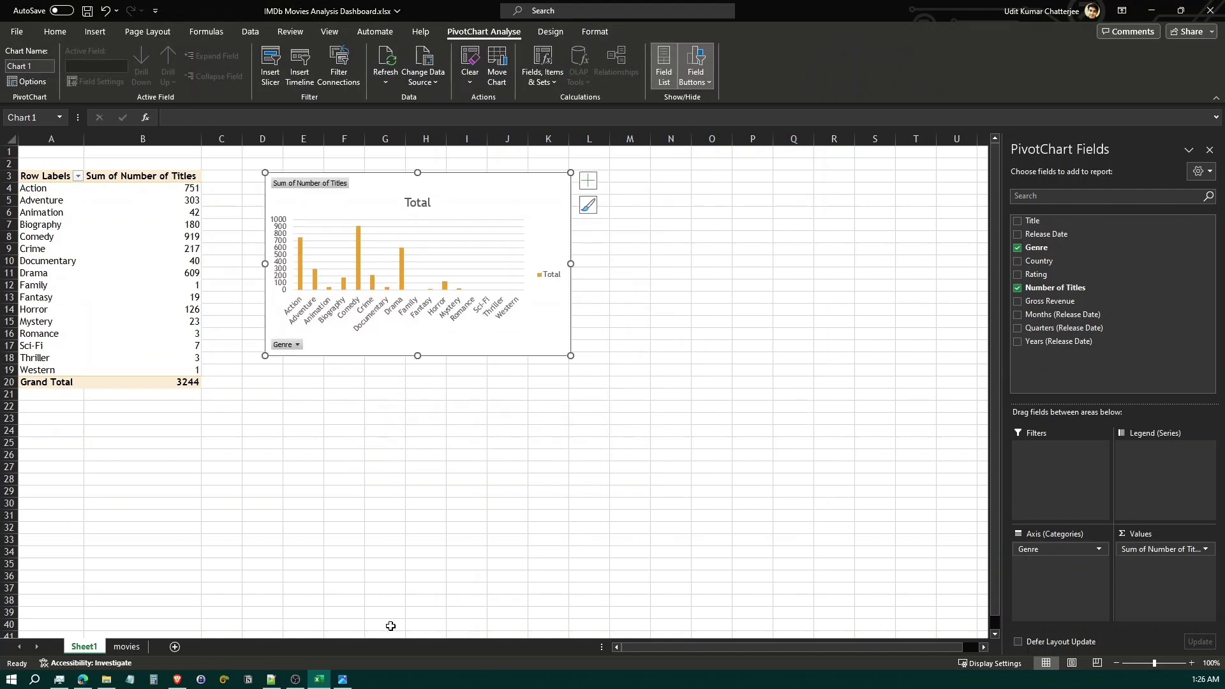
left_click(343, 679)
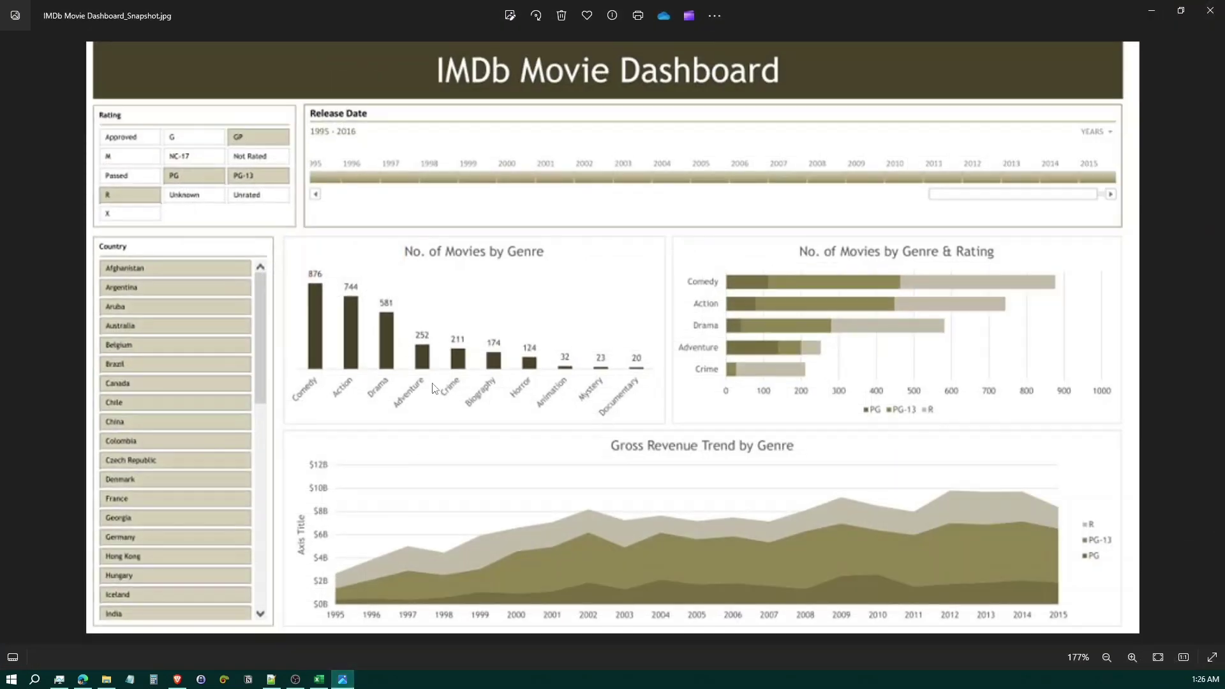
Sort the genre pivot table from most to fewest titles.
left_click(342, 679)
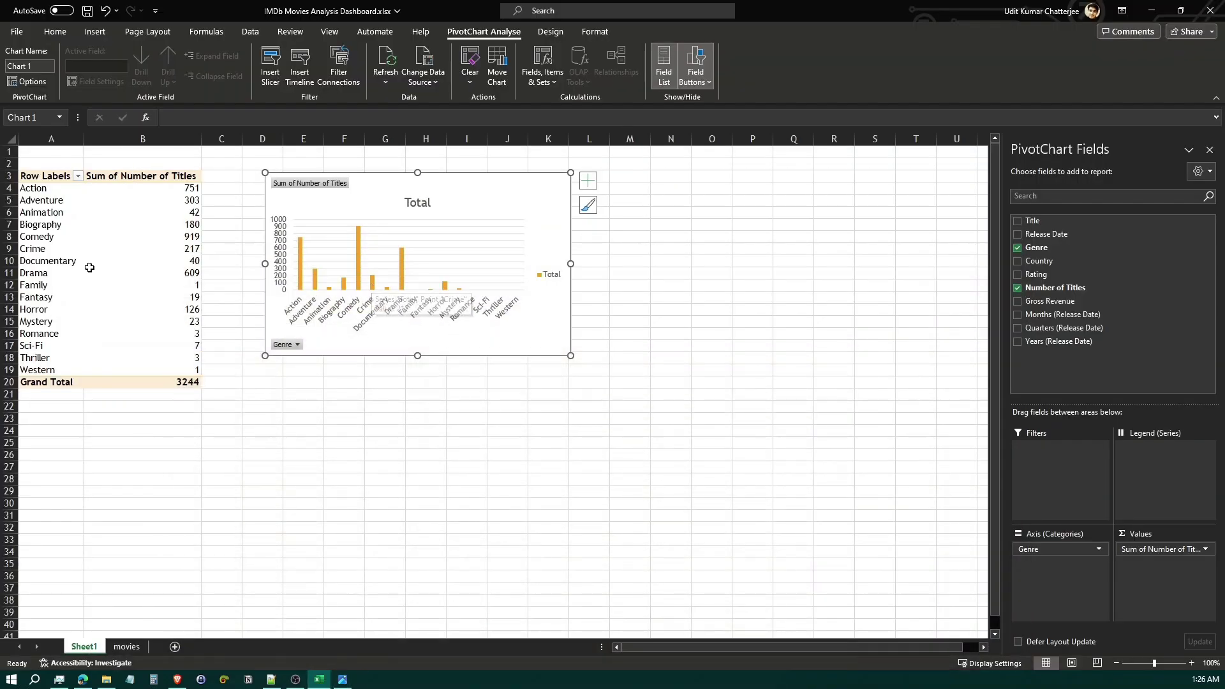
left_click(121, 187)
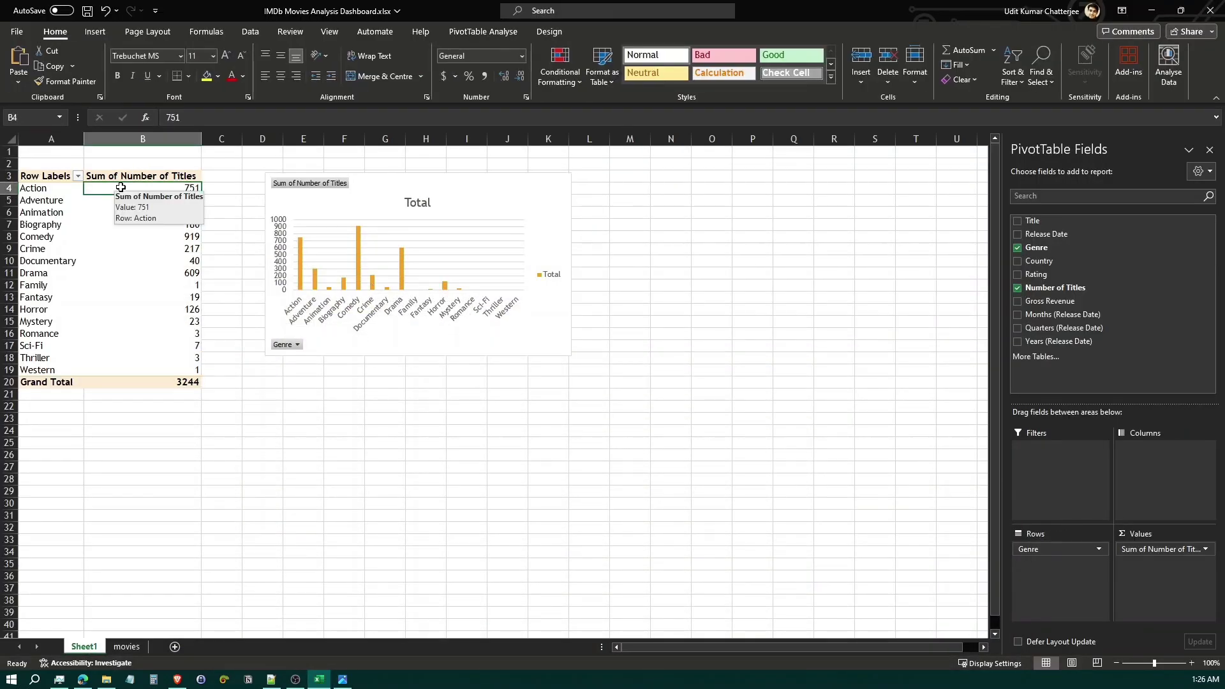
right_click(121, 187)
left_click(117, 189)
right_click(115, 191)
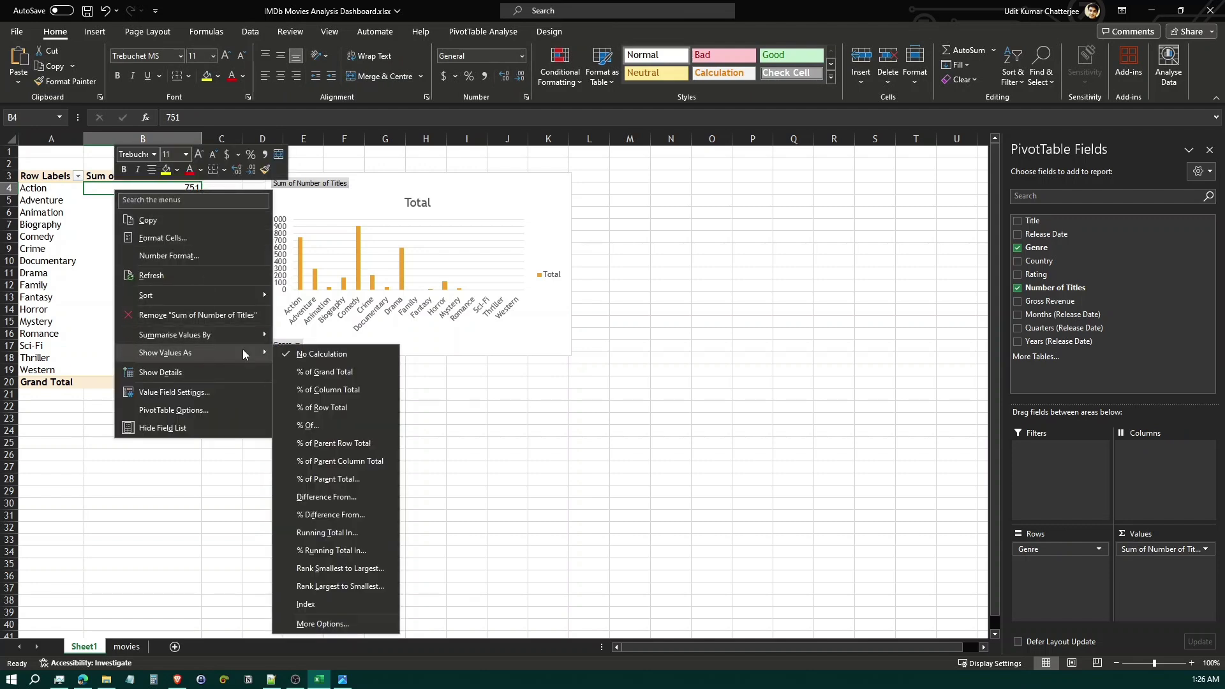
mouse_move(257, 298)
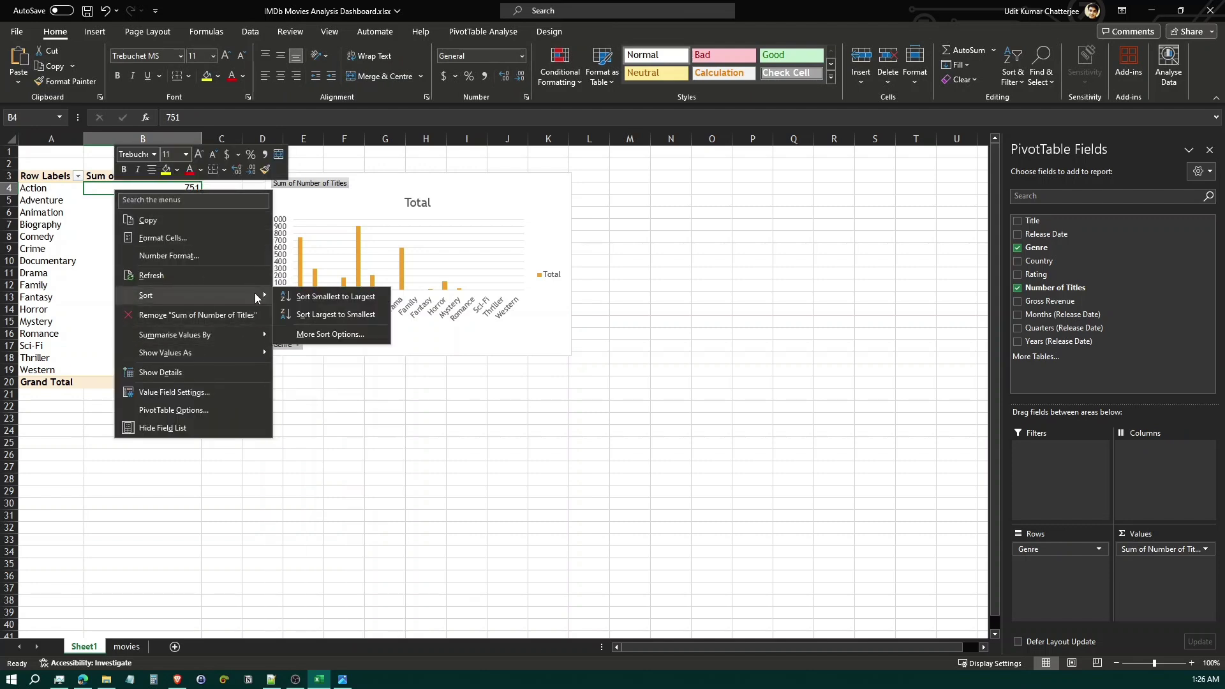
left_click(379, 315)
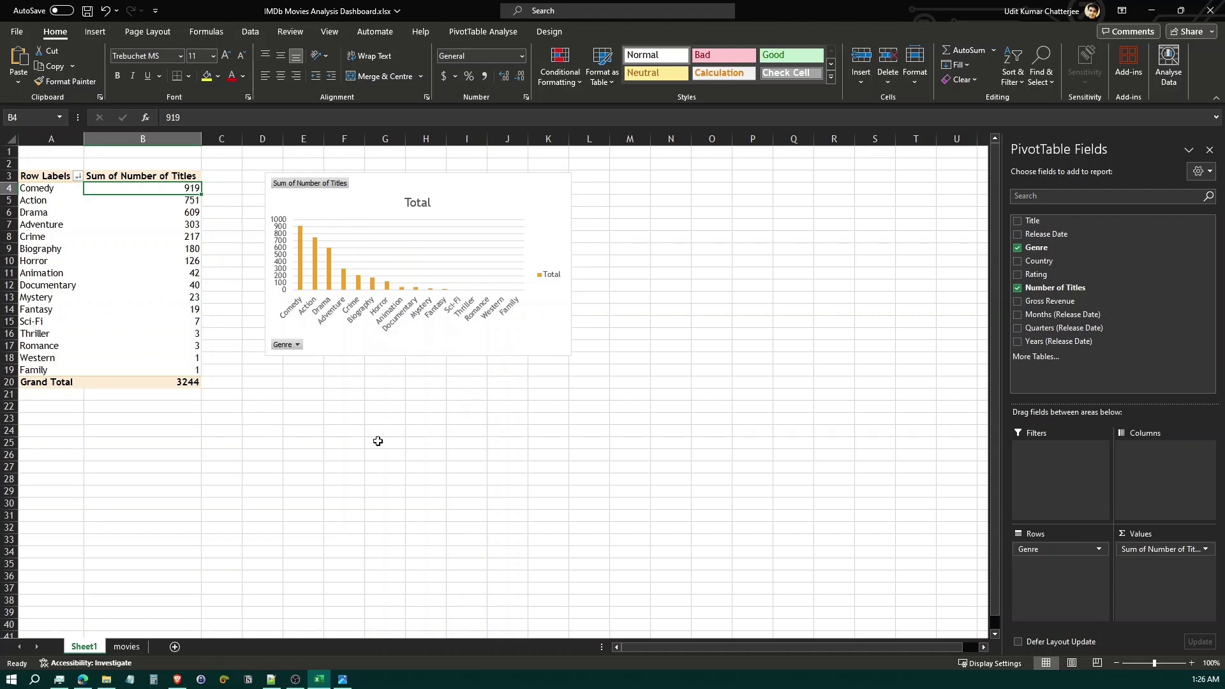
Nudge the genre PivotChart slightly left to match the reference dashboard.
left_click(343, 680)
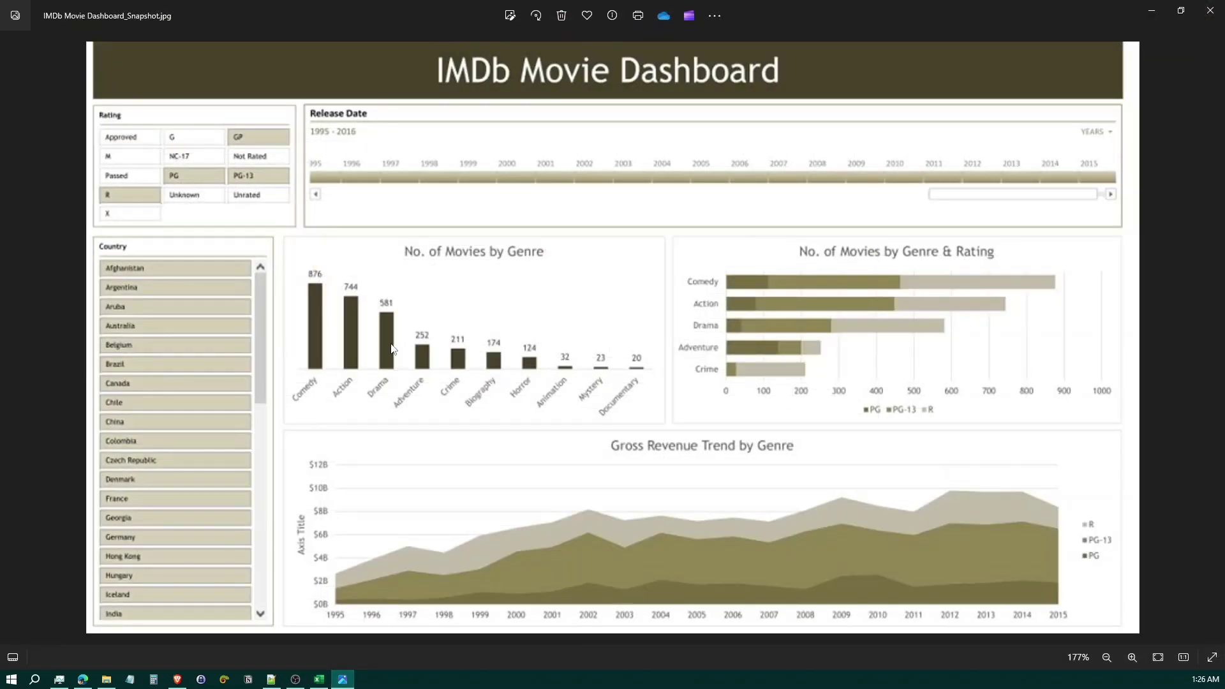
left_click(343, 680)
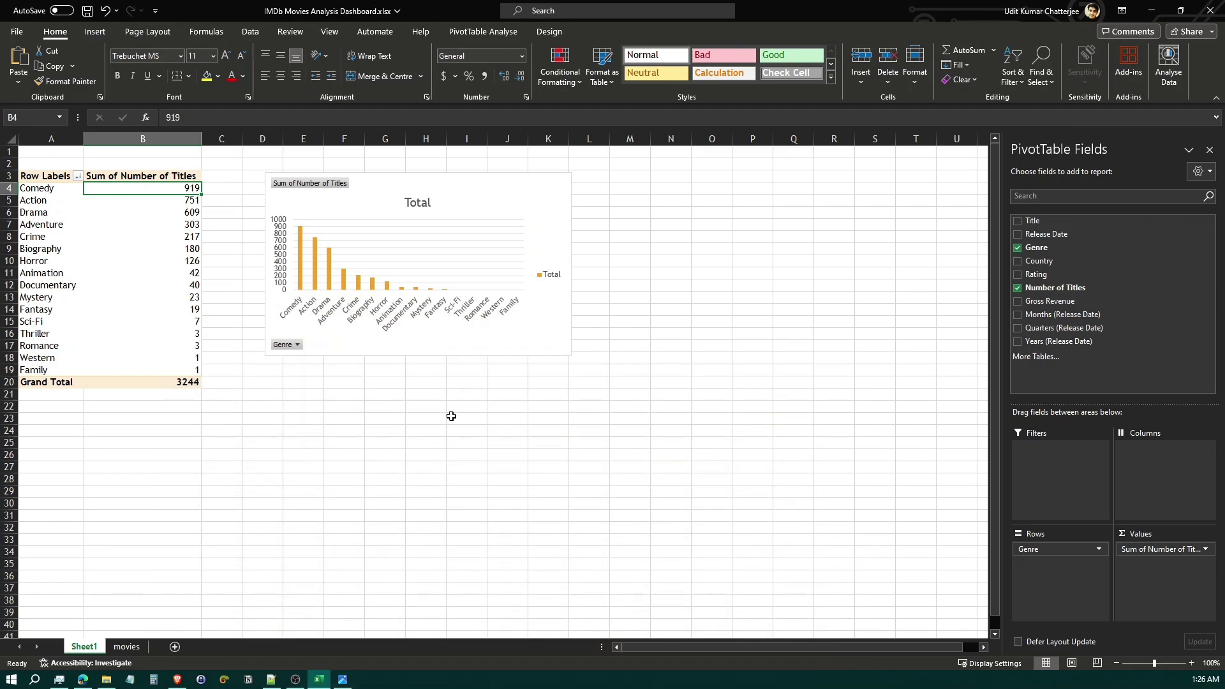
left_click_drag(492, 202, 470, 199)
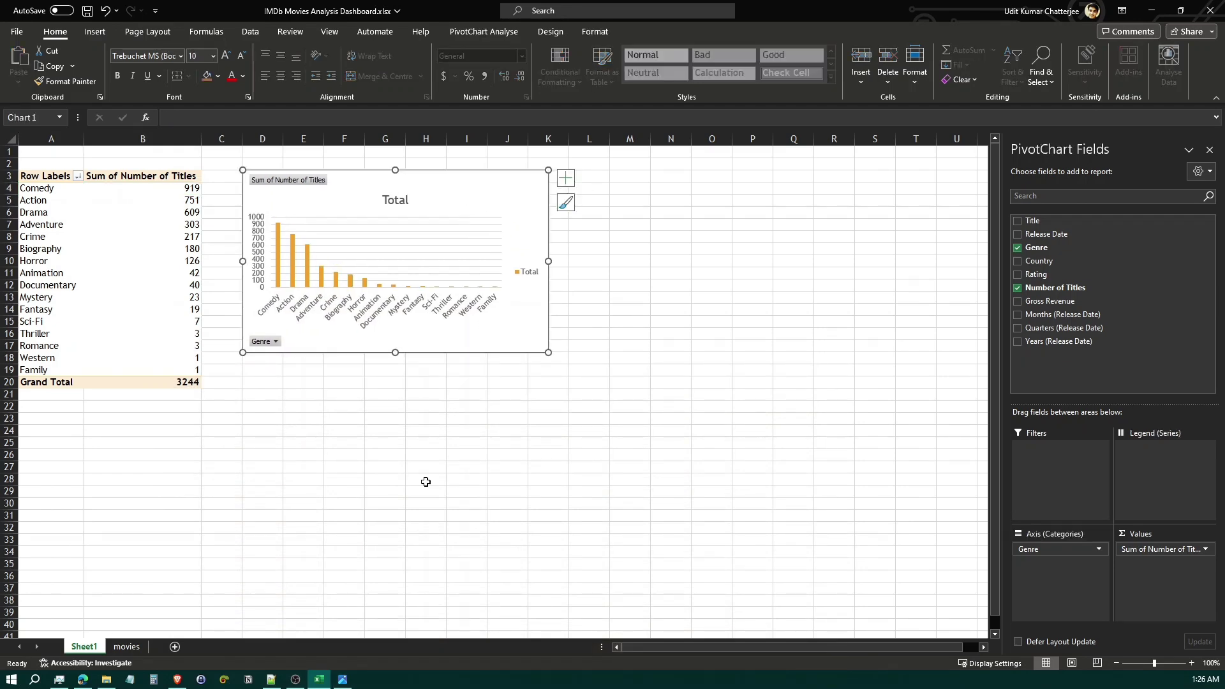
left_click(343, 680)
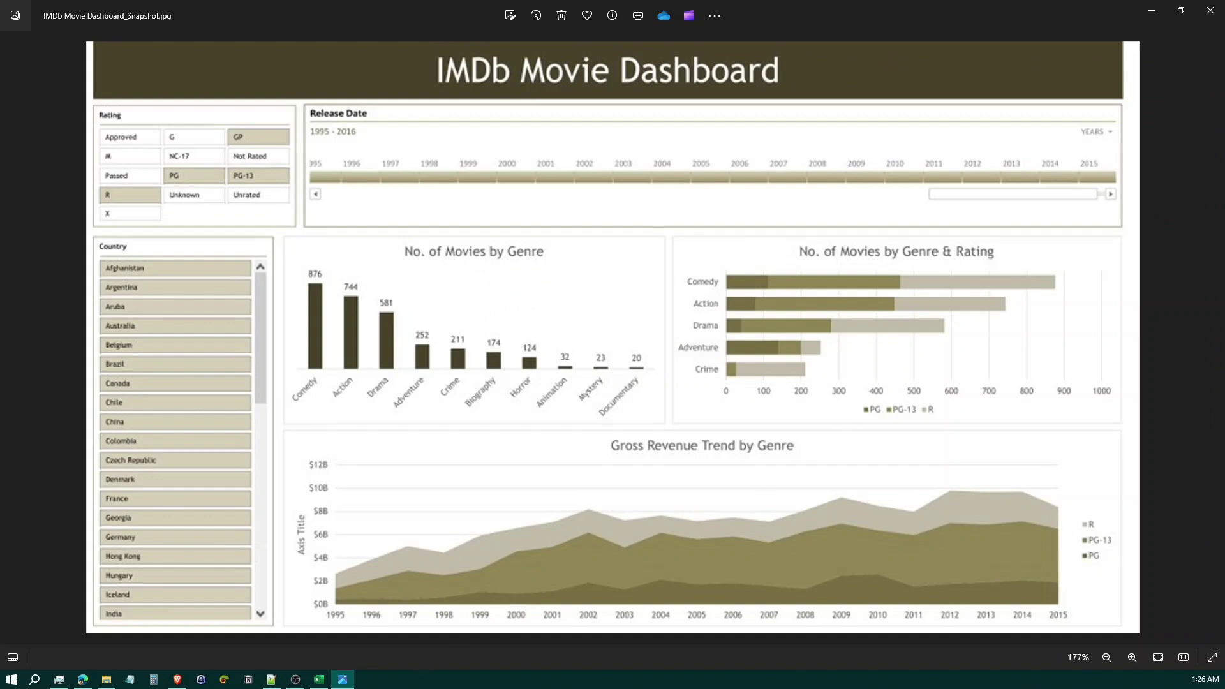
left_click(344, 680)
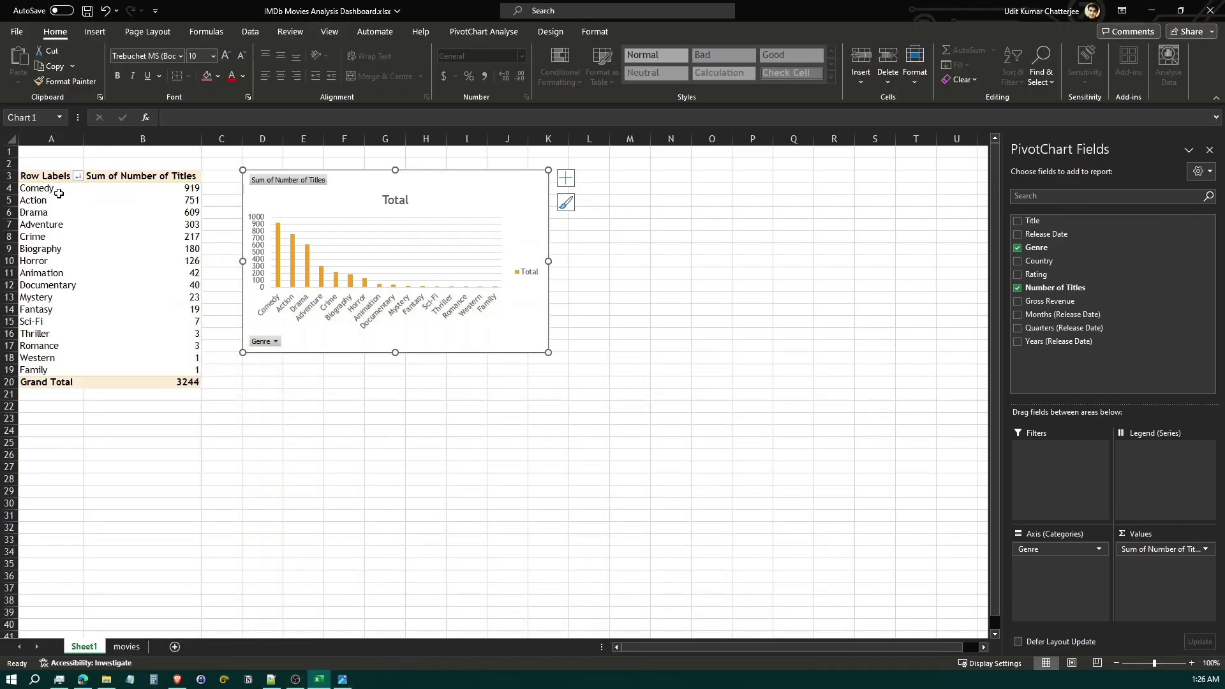
left_click(58, 193)
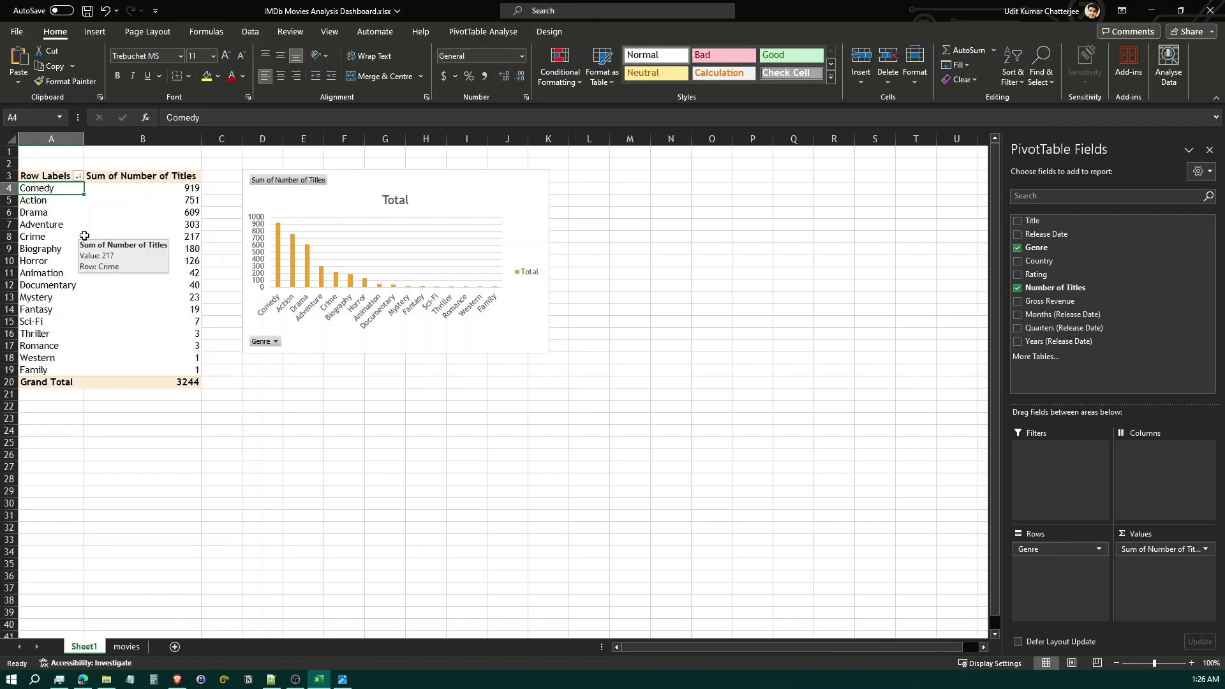
Copy the entire genre pivot table and paste a duplicate starting at cell A24.
left_click(497, 33)
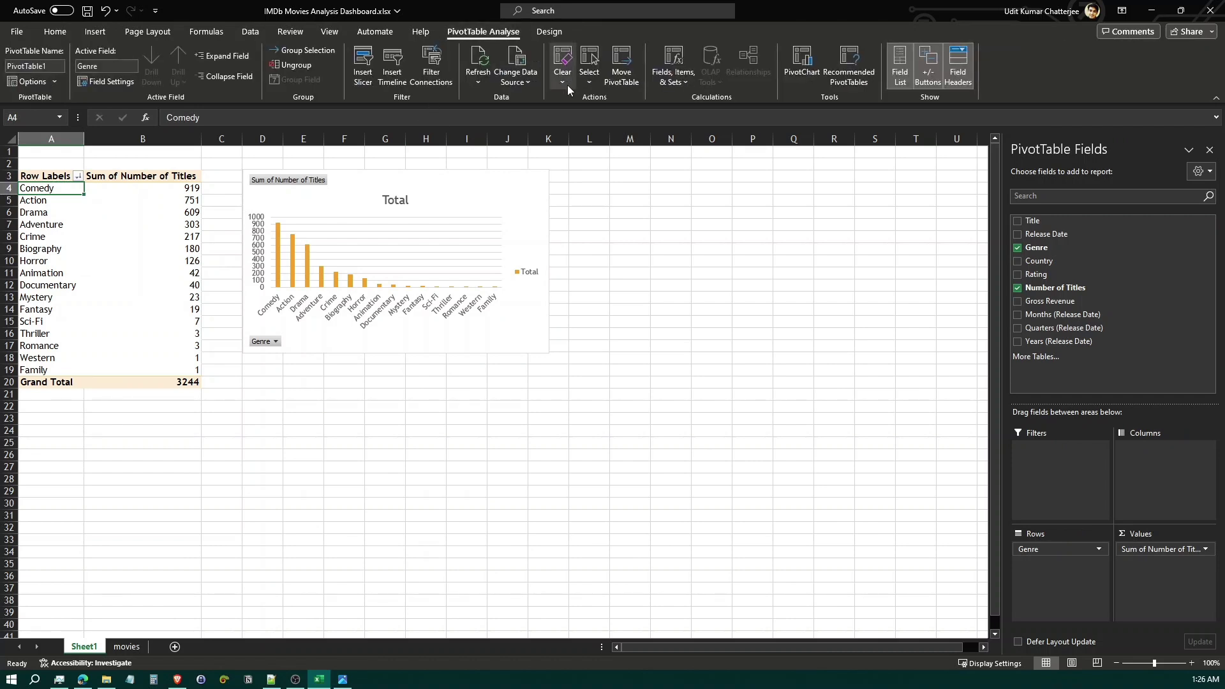
left_click(592, 85)
left_click(636, 153)
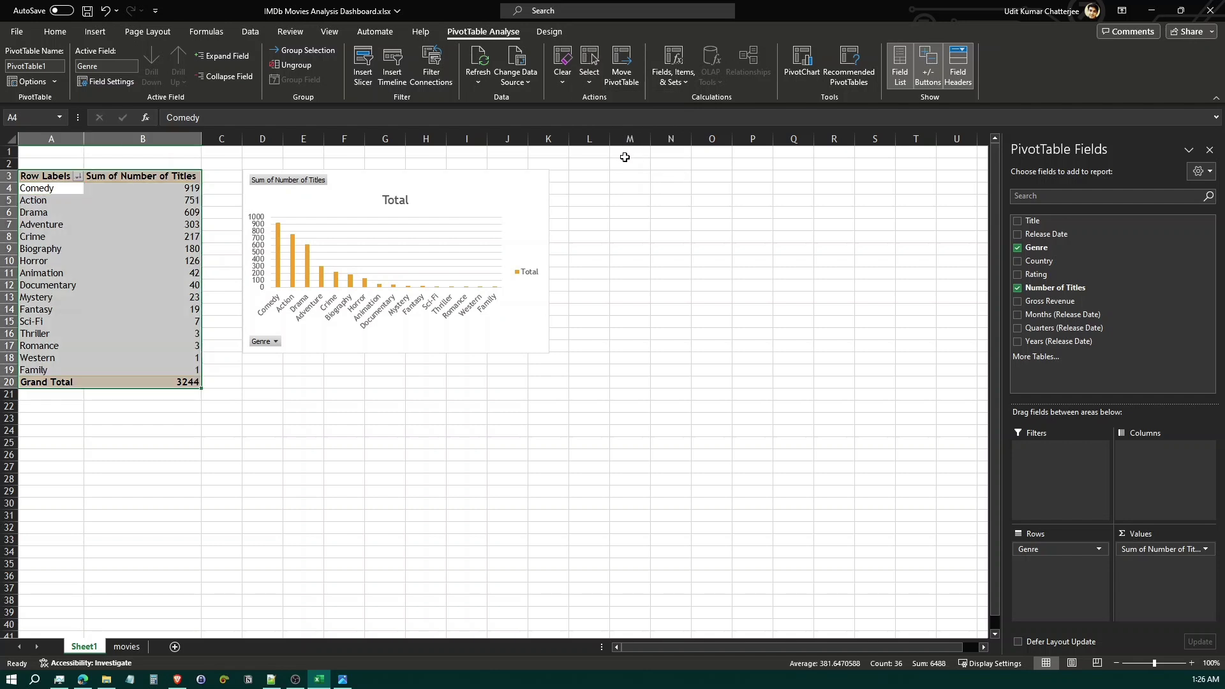
key("ctrl+c")
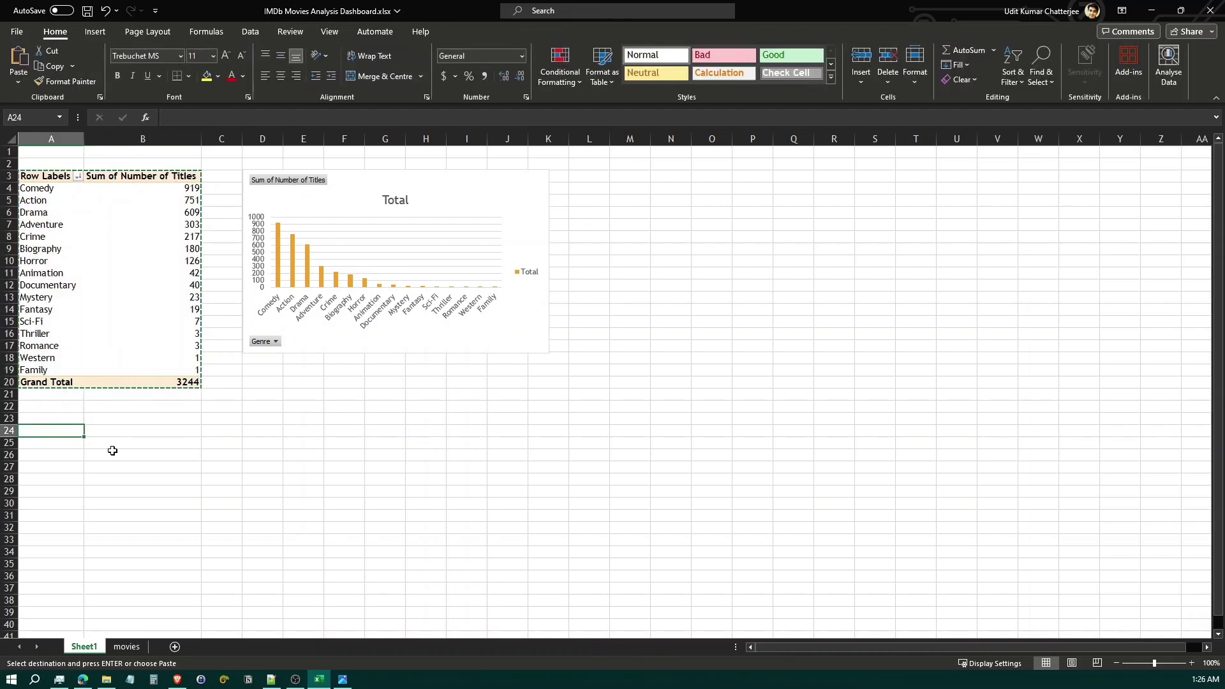
key("ctrl+v")
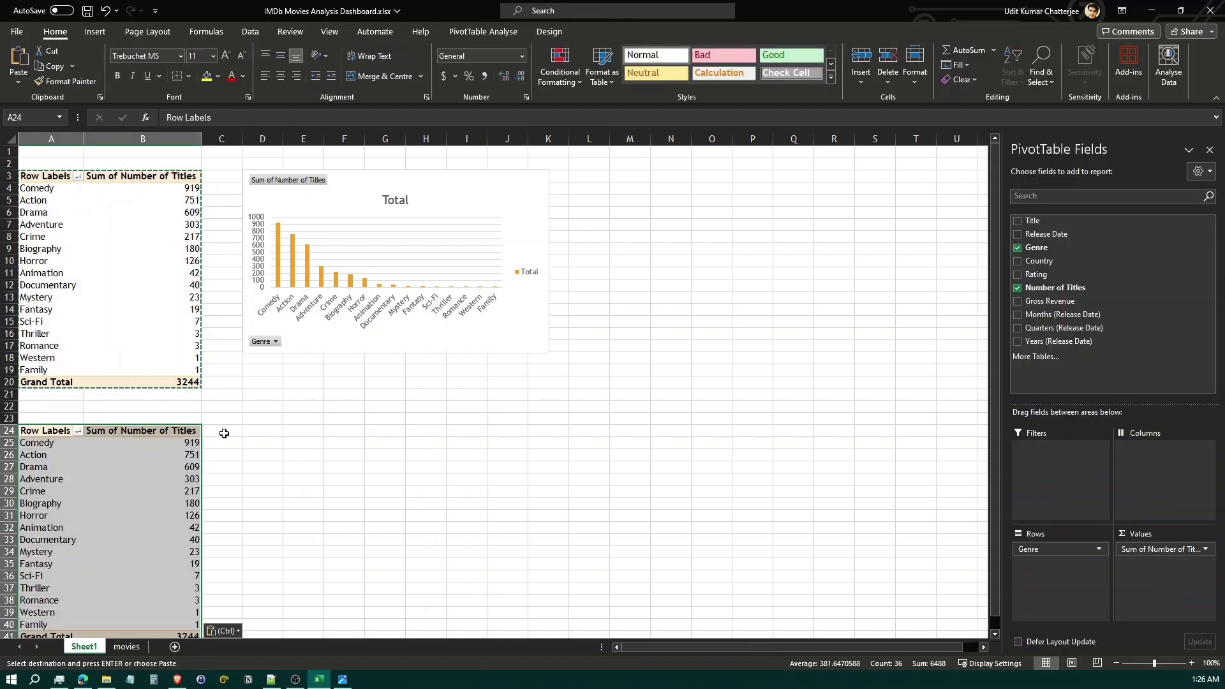
scroll(178, 453, "down", 3)
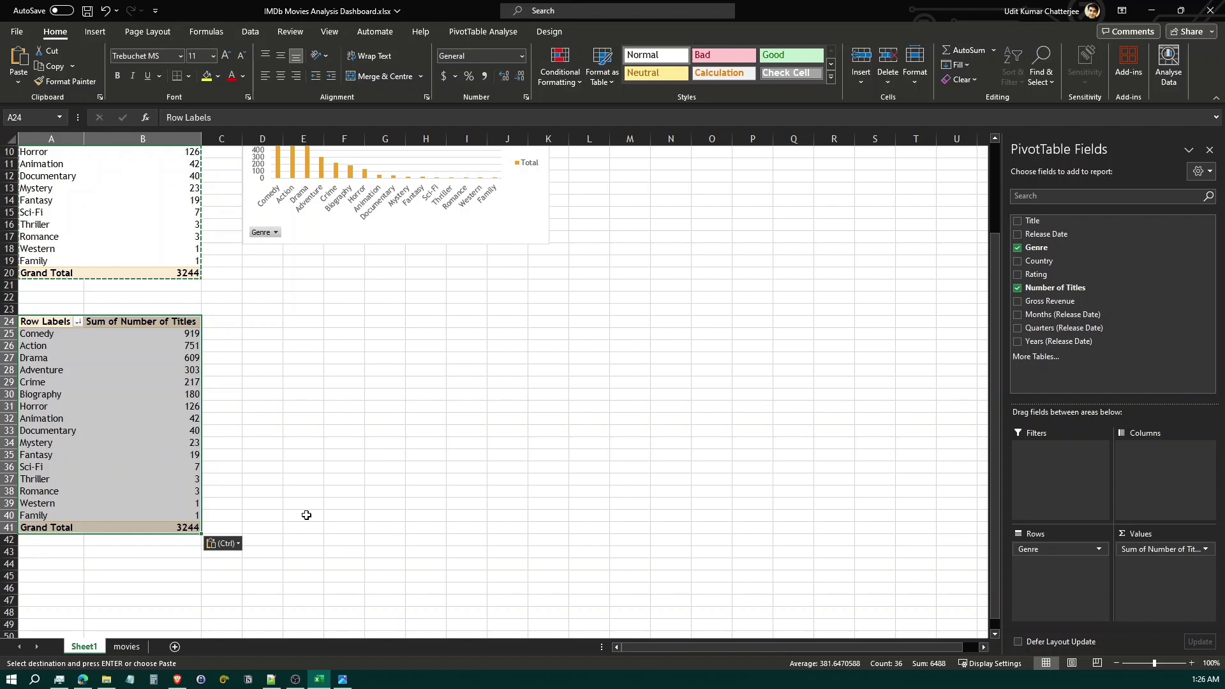
left_click(342, 679)
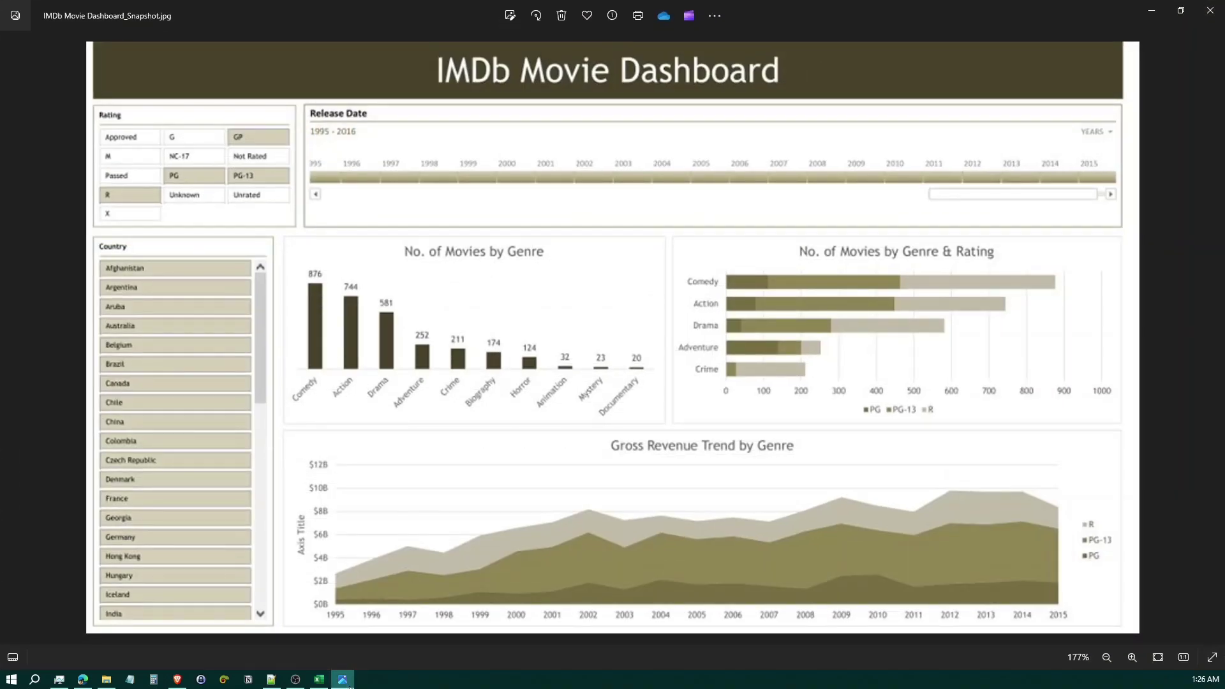
left_click(349, 683)
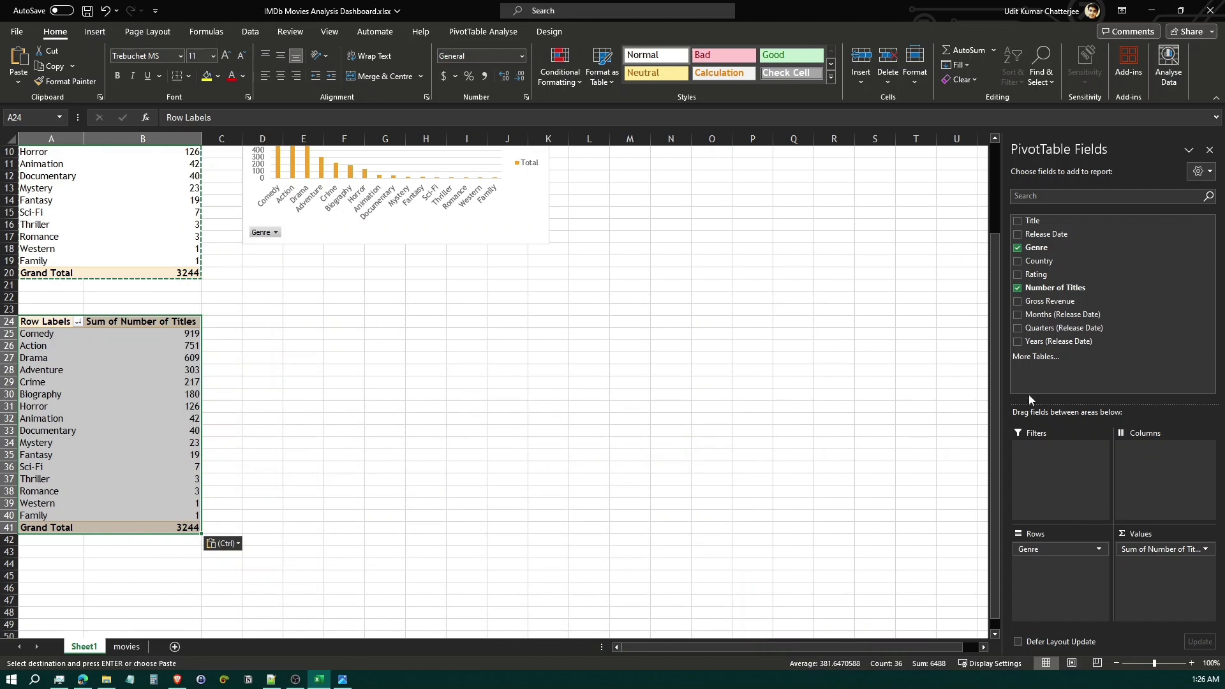
left_click(573, 422)
left_click(143, 358)
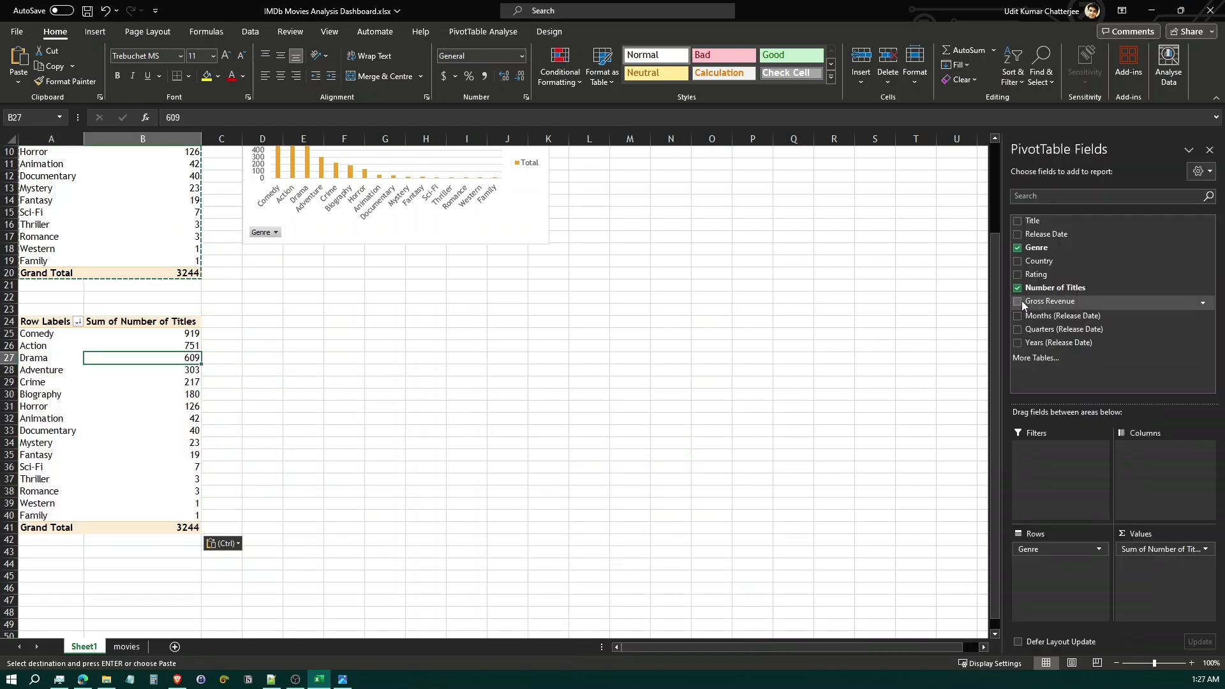
Add Rating to the copied pivot's Columns, giving R 1463 and PG-13 1168 titles.
left_click_drag(1037, 275, 1170, 467)
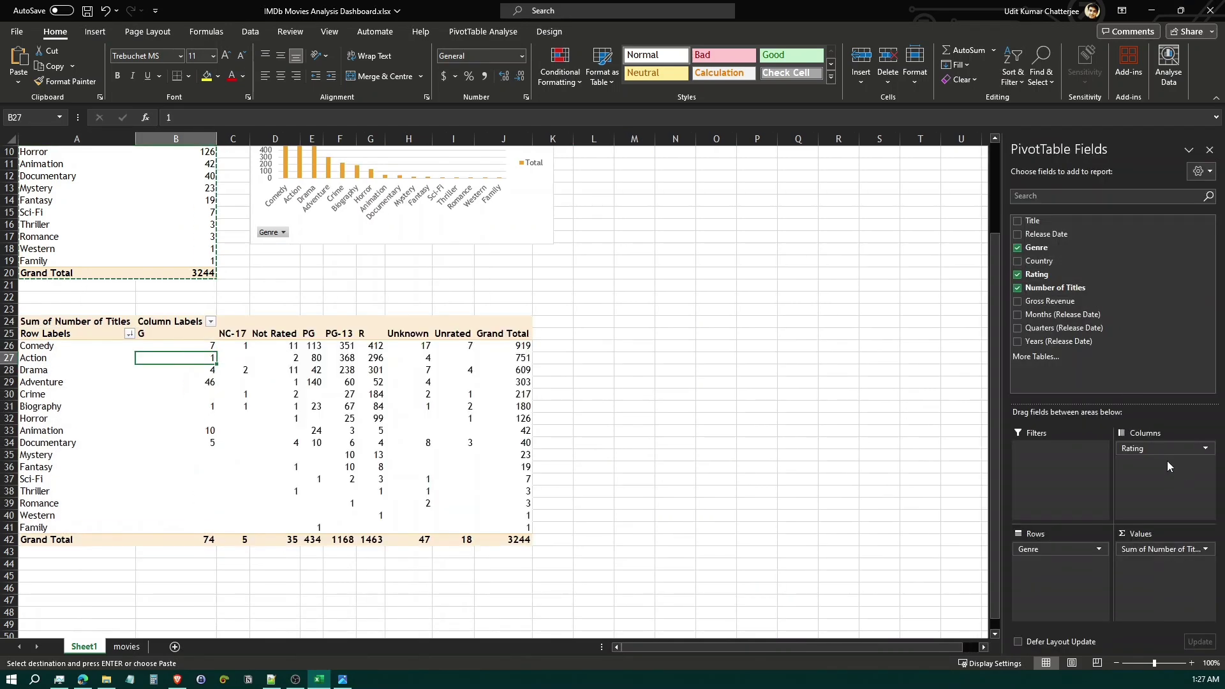
left_click(211, 390)
left_click_drag(176, 349, 192, 392)
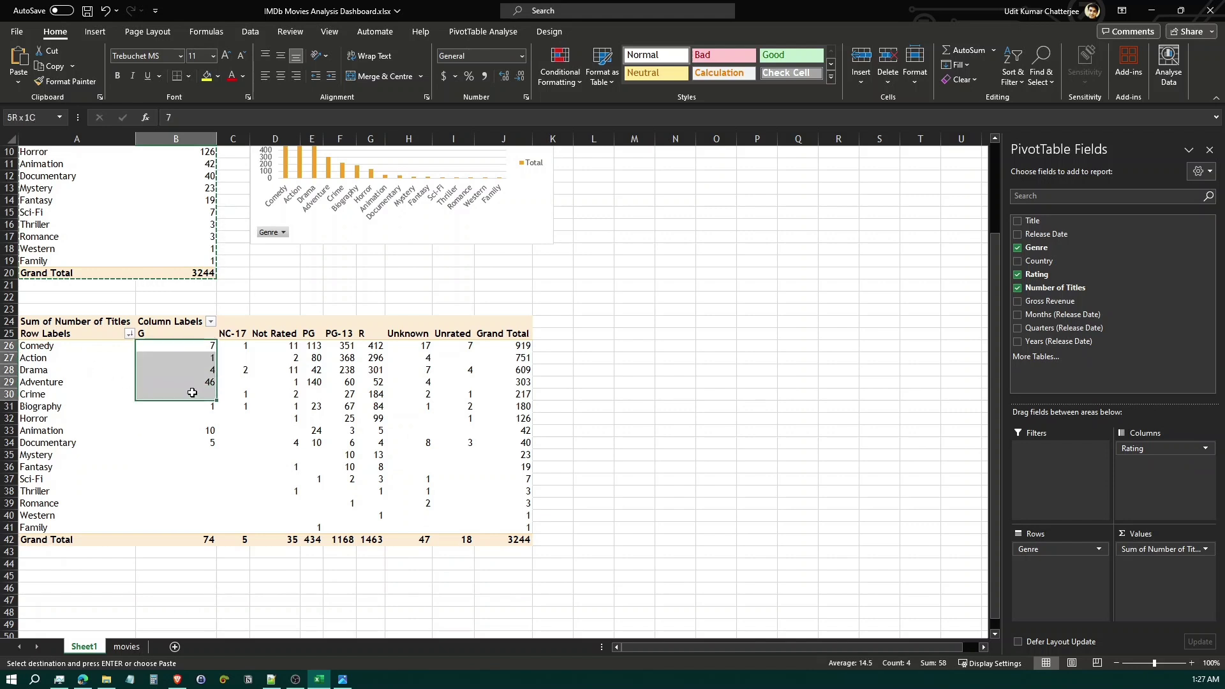
left_click(54, 349)
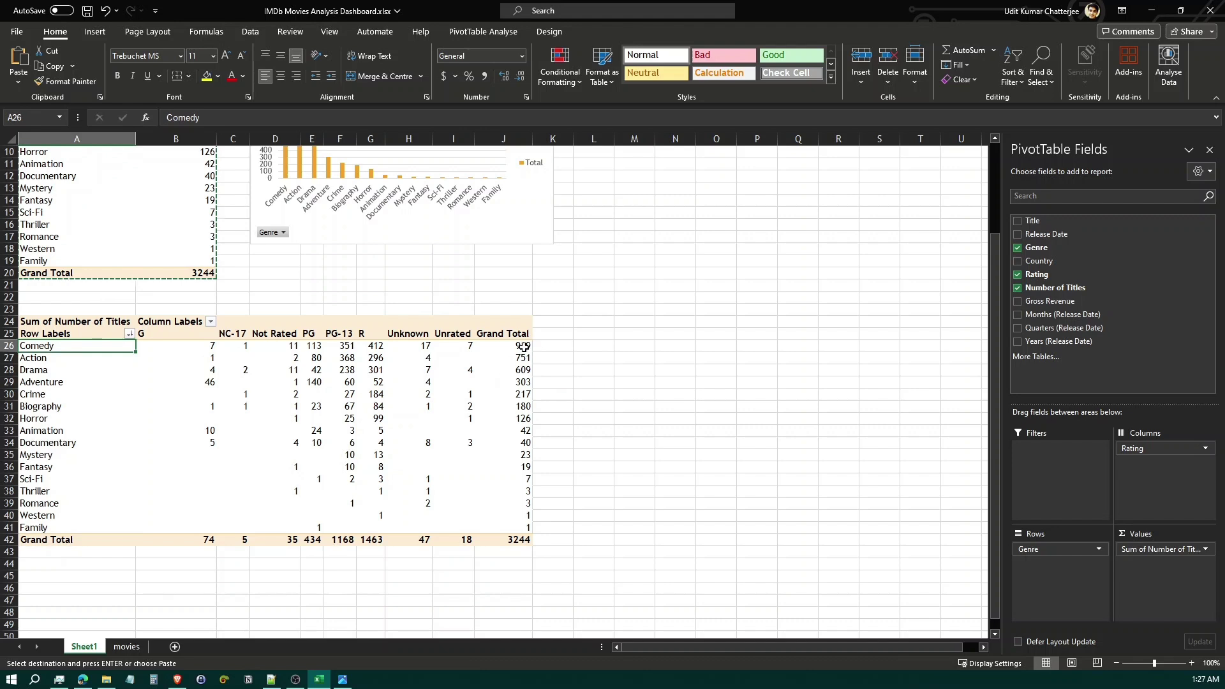
scroll(424, 386, "up", 2)
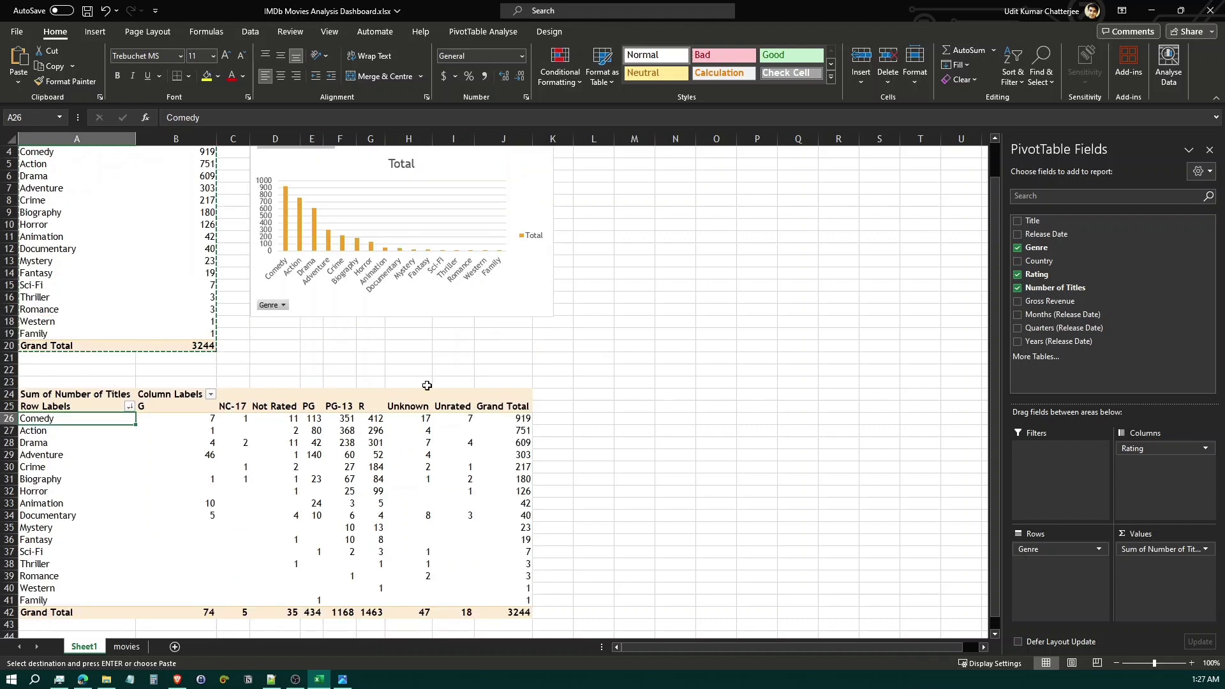
left_click(103, 415)
left_click(90, 423)
Insert a Stacked Bar PivotChart from the rating pivot and move it beside that table.
left_click(94, 33)
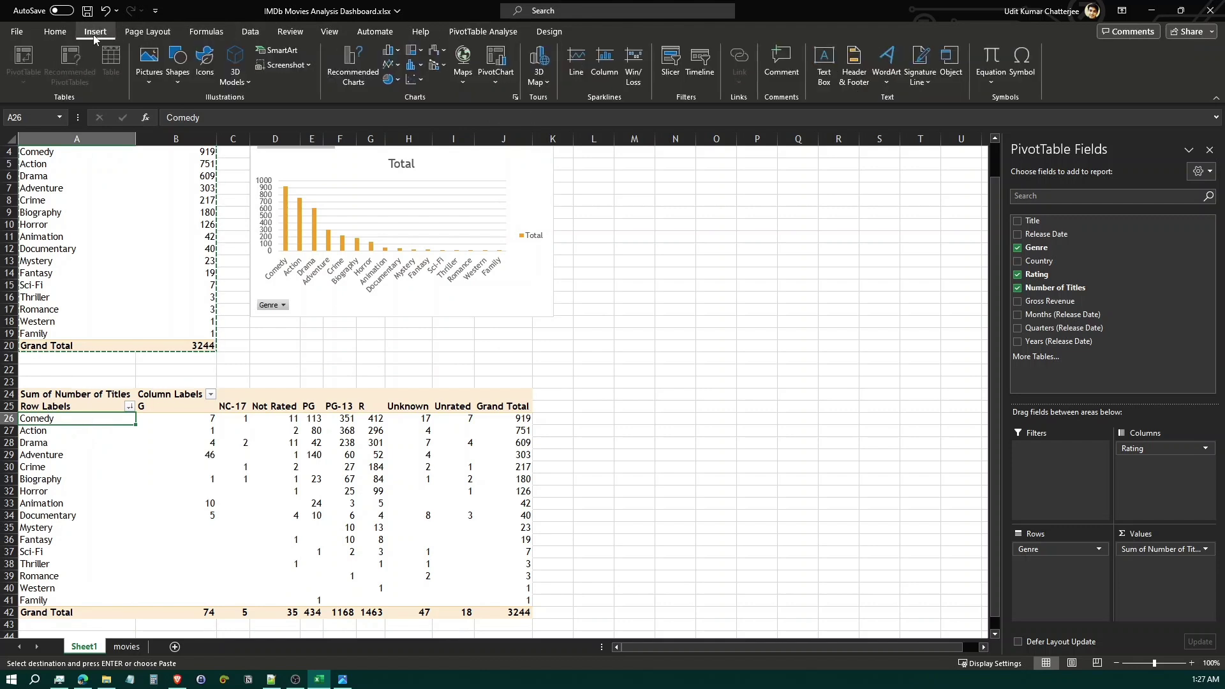
left_click(515, 90)
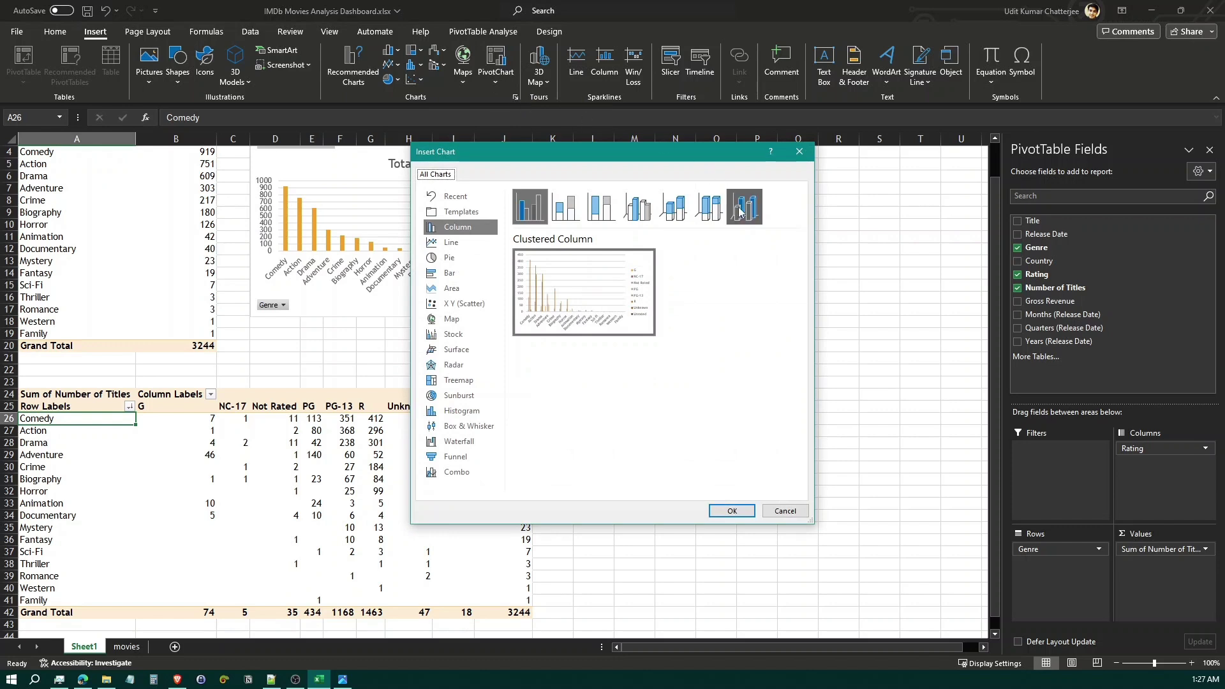
left_click(451, 274)
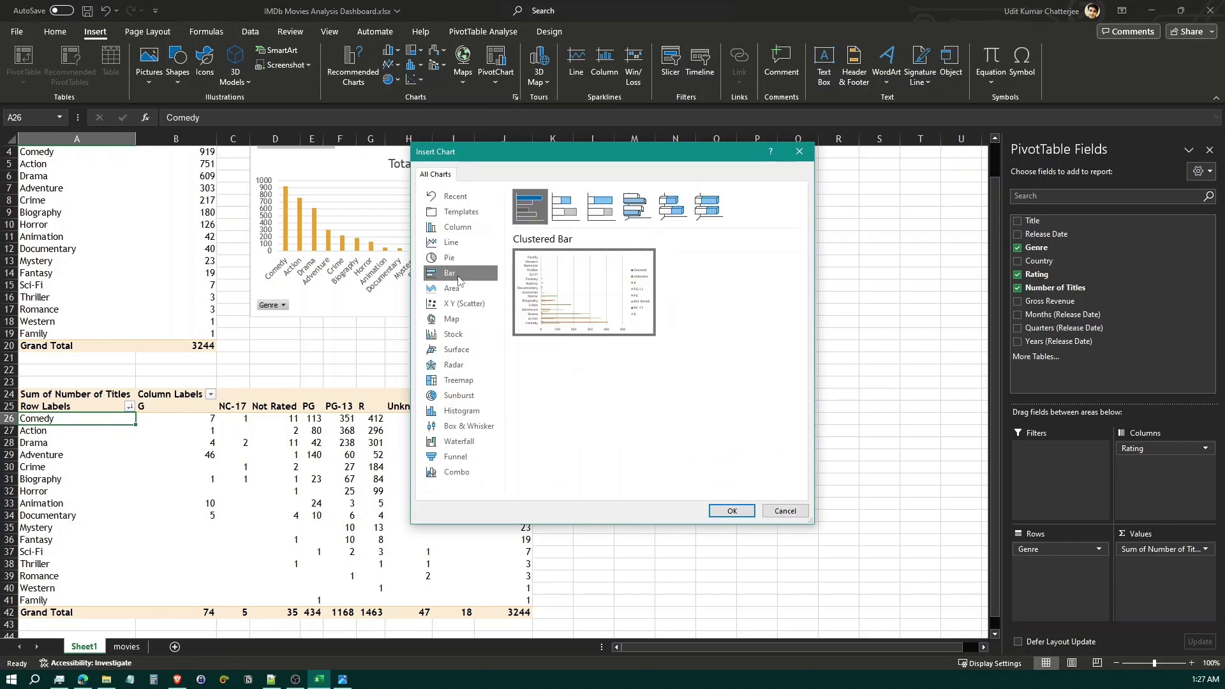
left_click(570, 213)
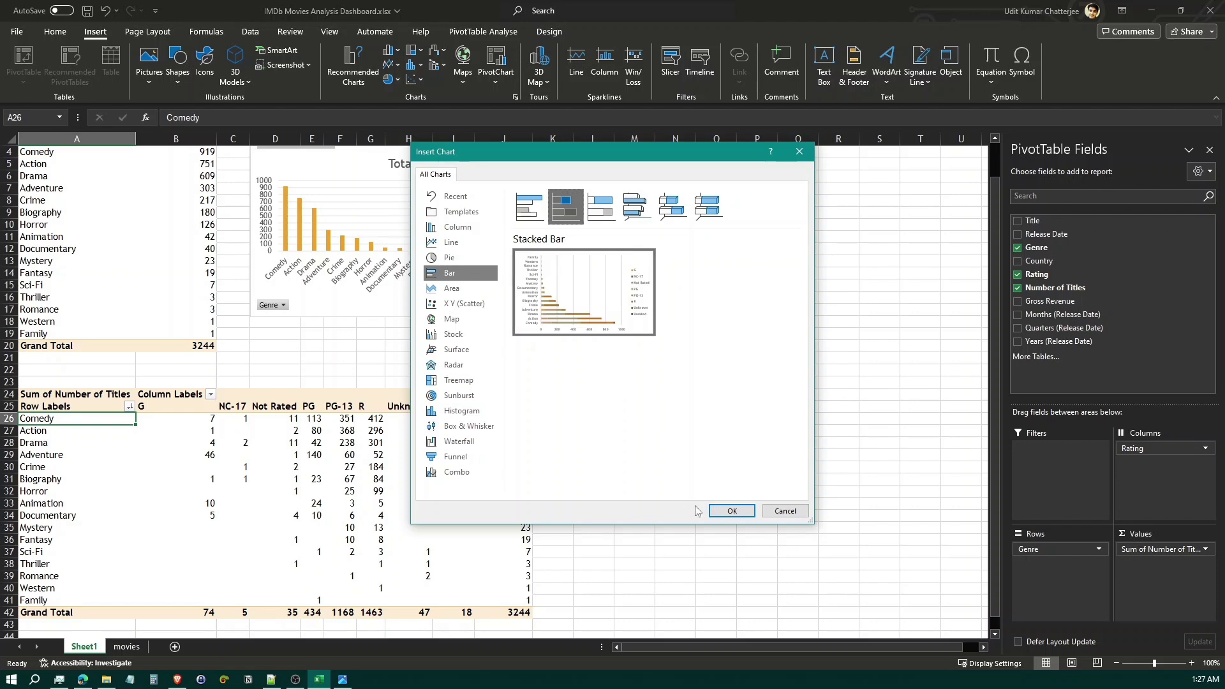
left_click(731, 511)
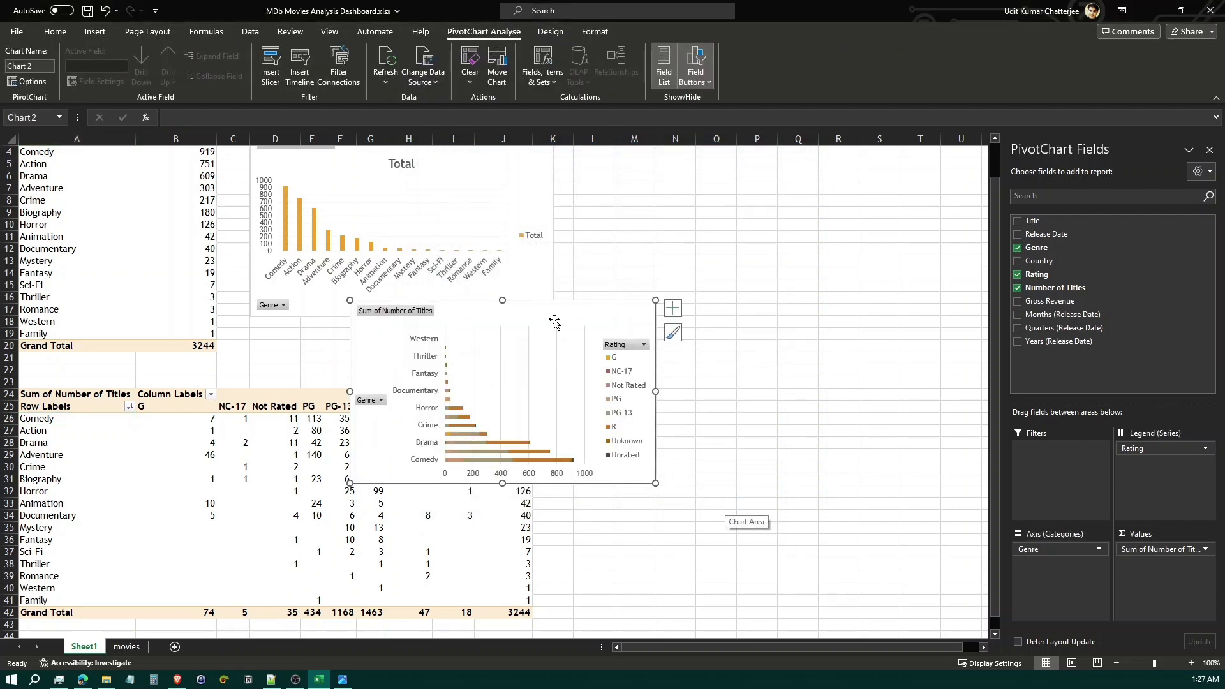
left_click_drag(553, 320, 799, 341)
scroll(718, 318, "down", 2)
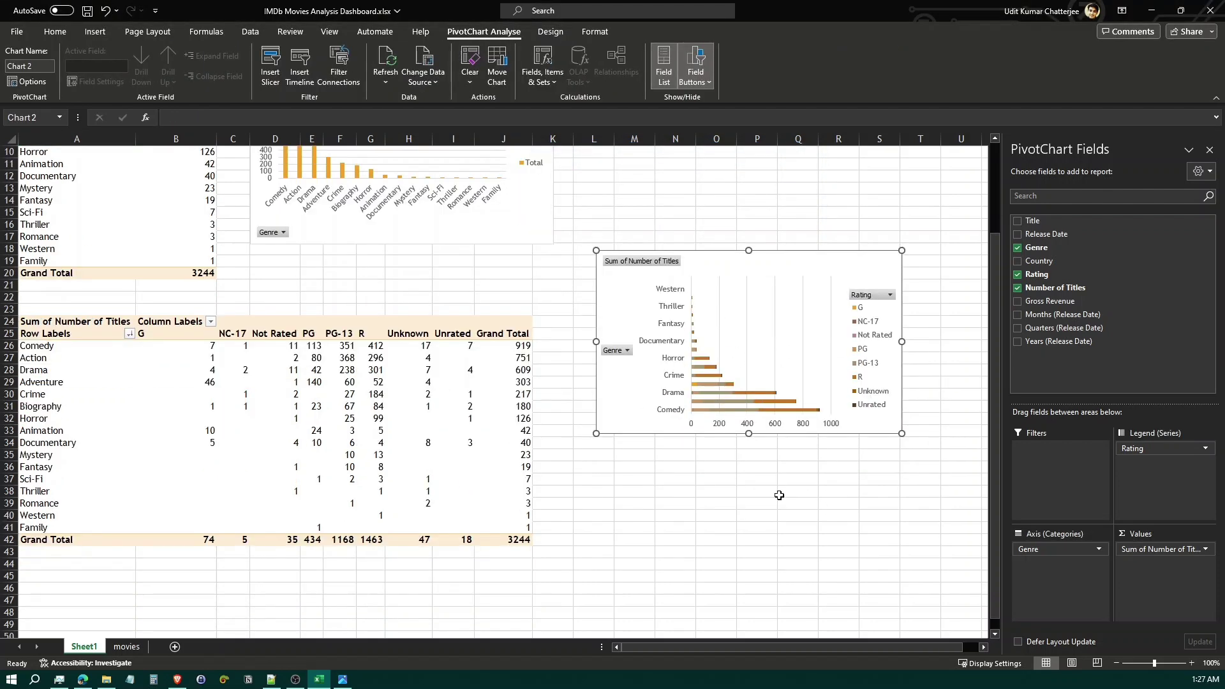
left_click(508, 346)
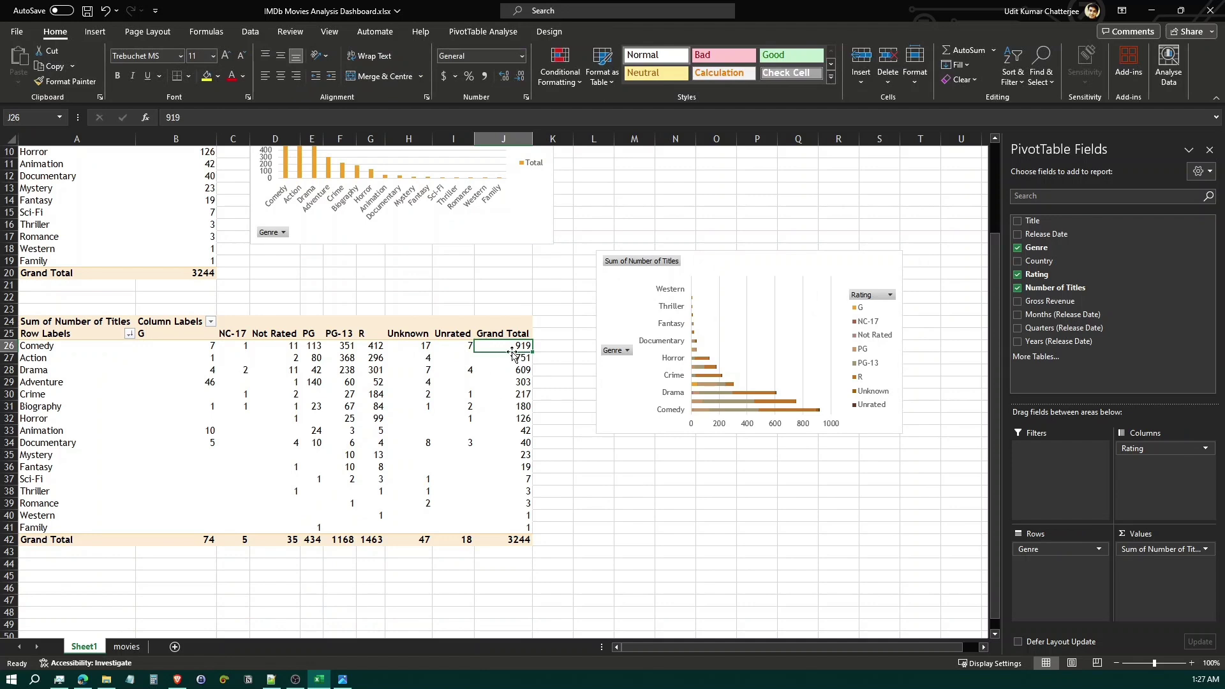
Sort the rating pivot's genres by grand total, smallest to largest (Family 1 to Comedy 919).
right_click(509, 351)
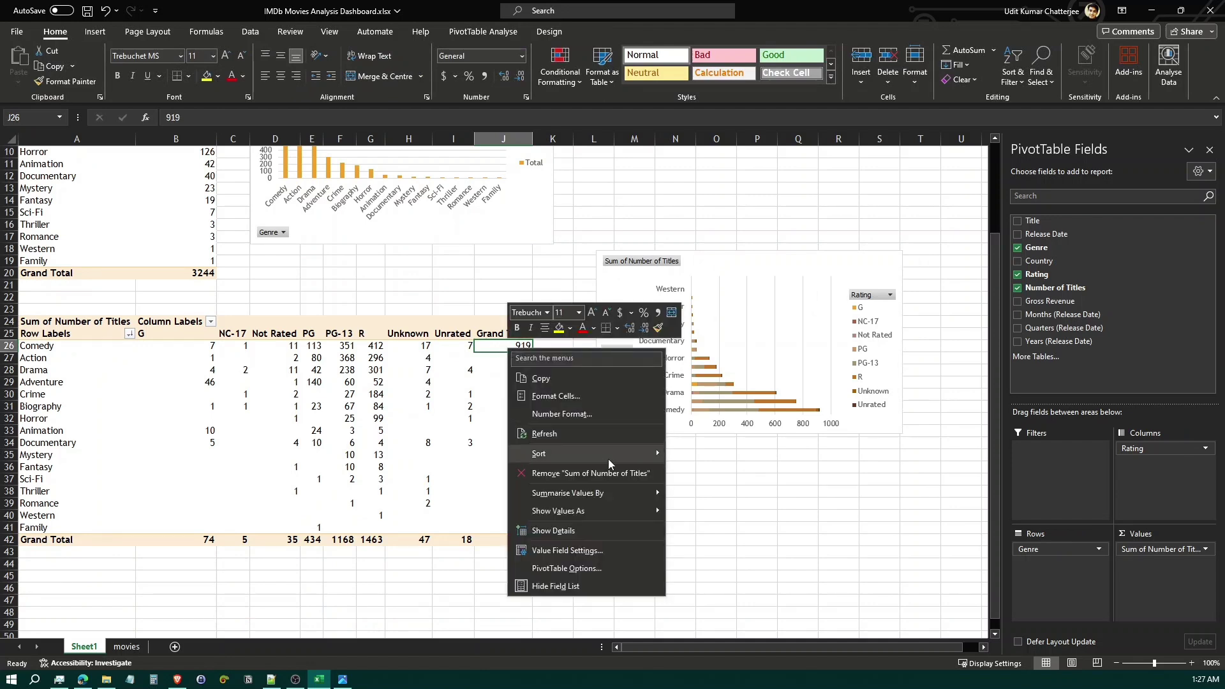
mouse_move(618, 458)
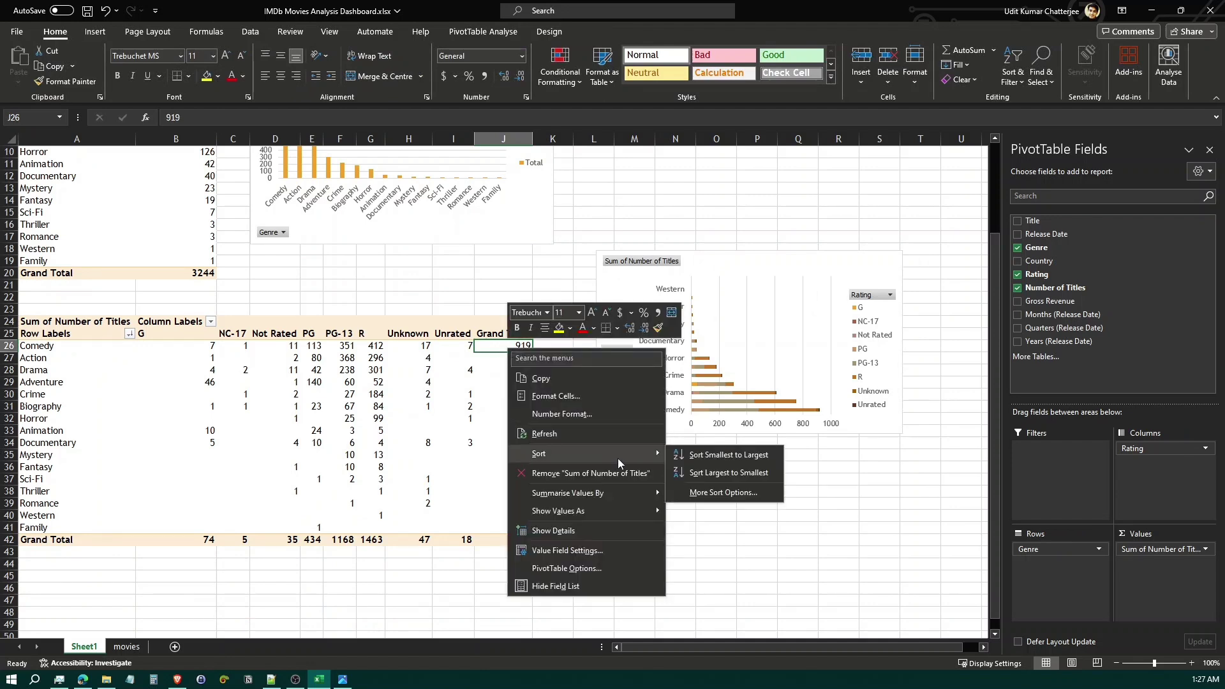
left_click(702, 457)
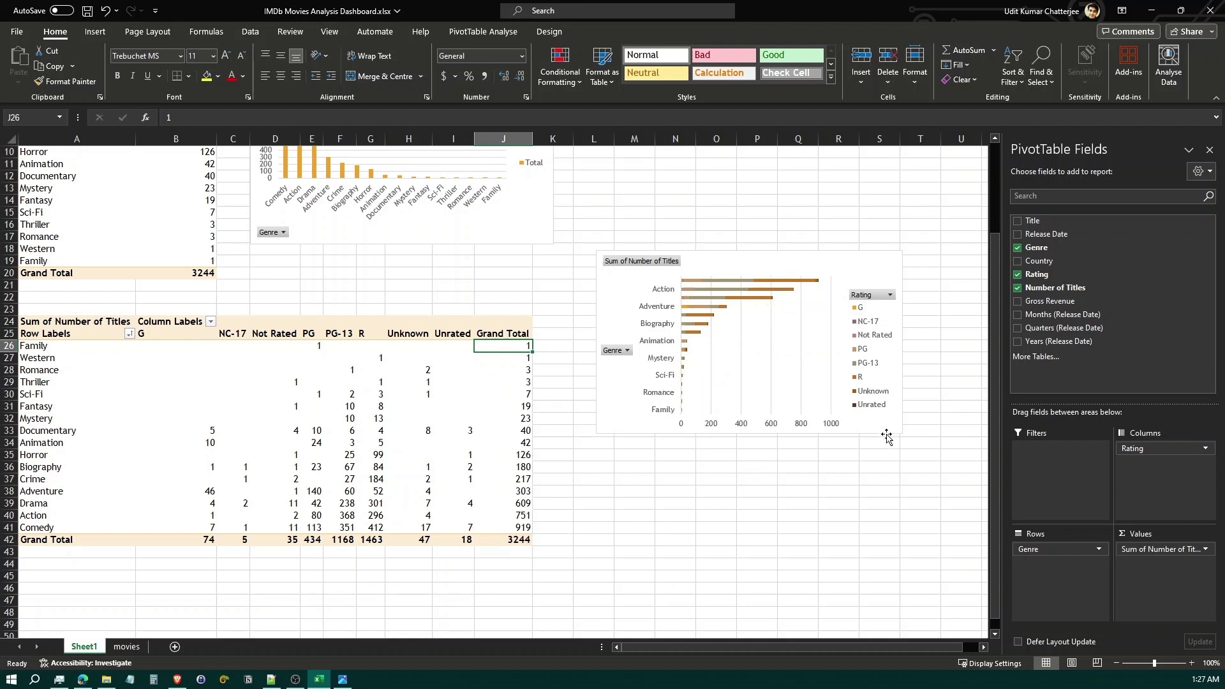
Widen the stacked bar chart on both sides and shift it up and to the right.
left_click(903, 354)
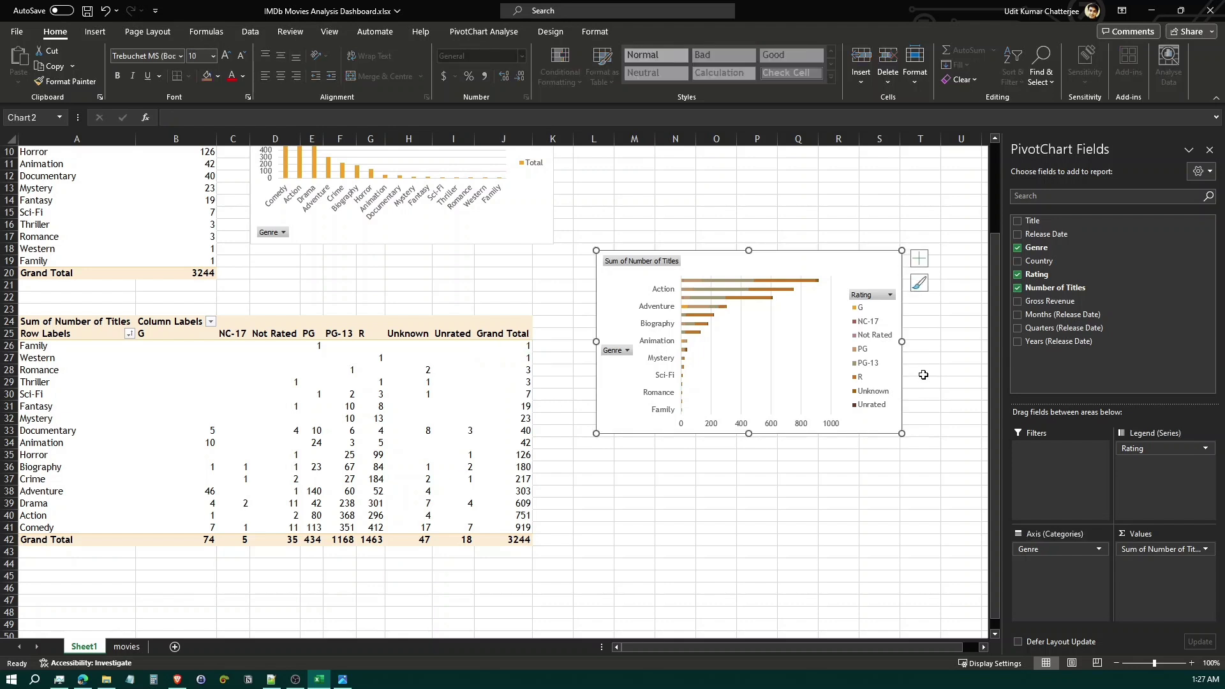
left_click_drag(901, 343, 959, 343)
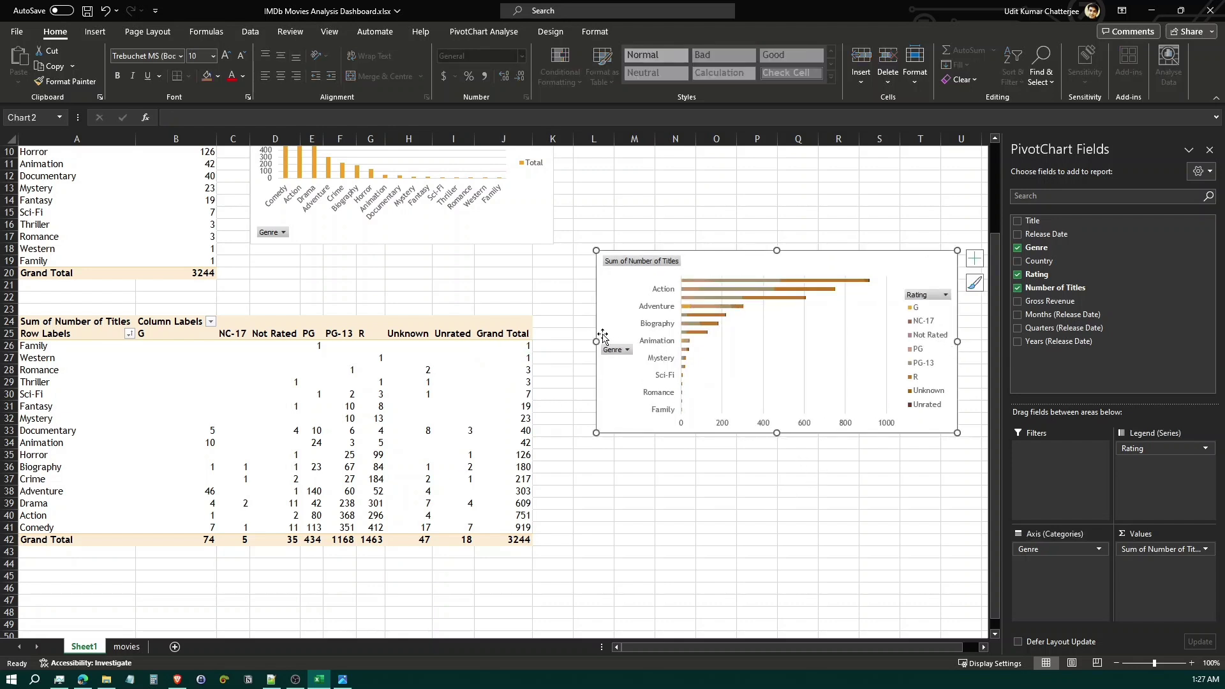
left_click_drag(595, 341, 556, 342)
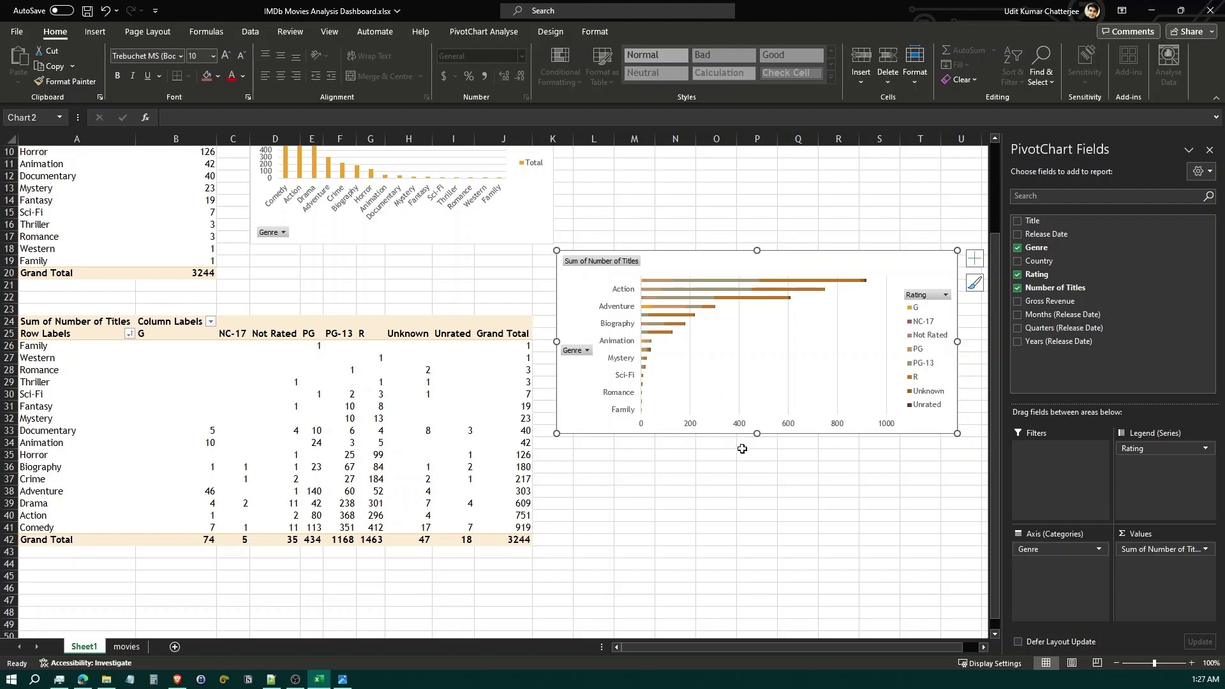
left_click_drag(749, 278, 770, 262)
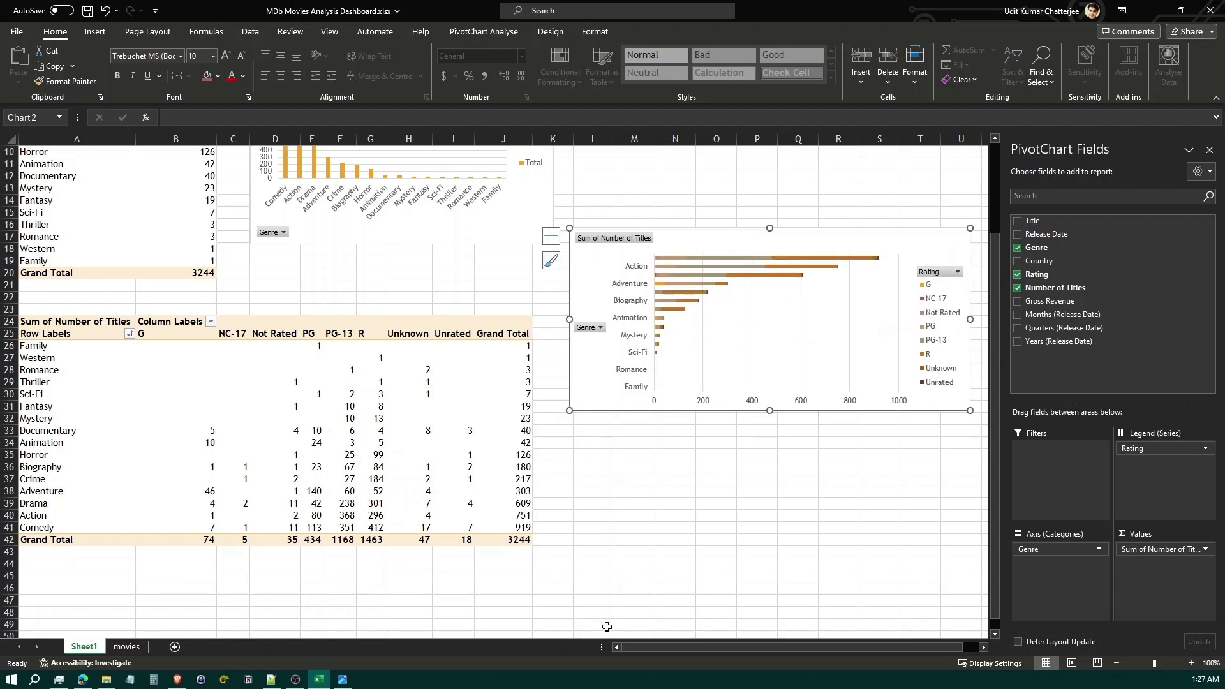
scroll(682, 562, "up", 2)
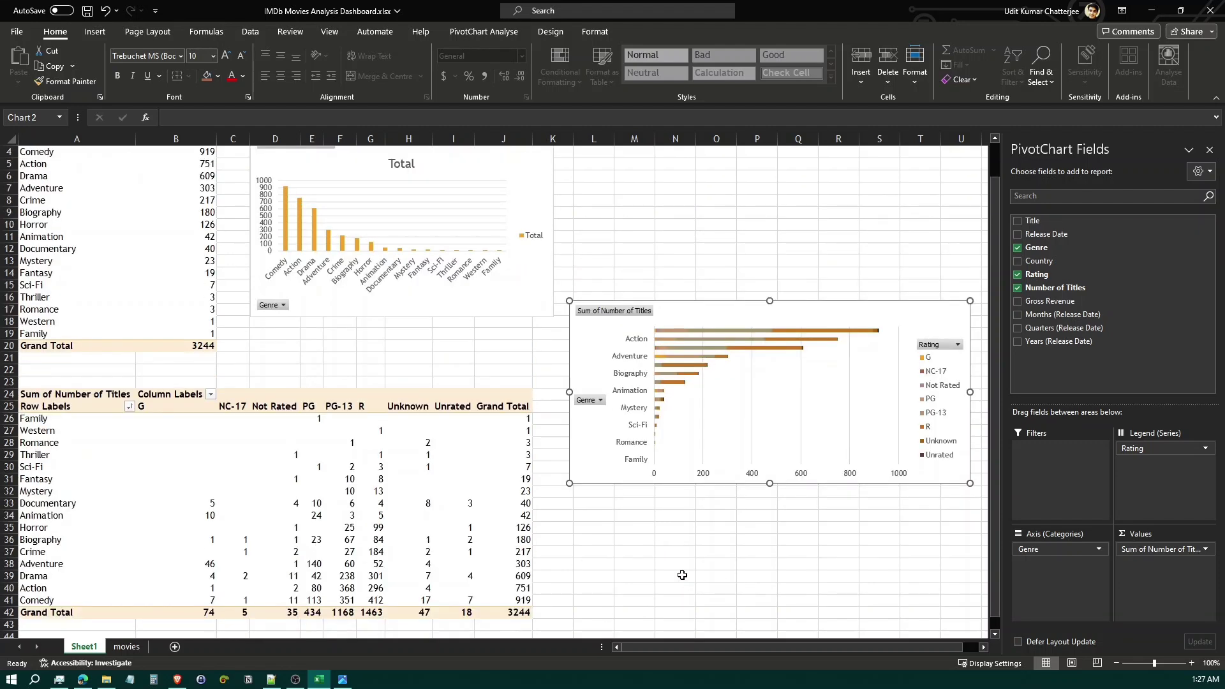
left_click(343, 680)
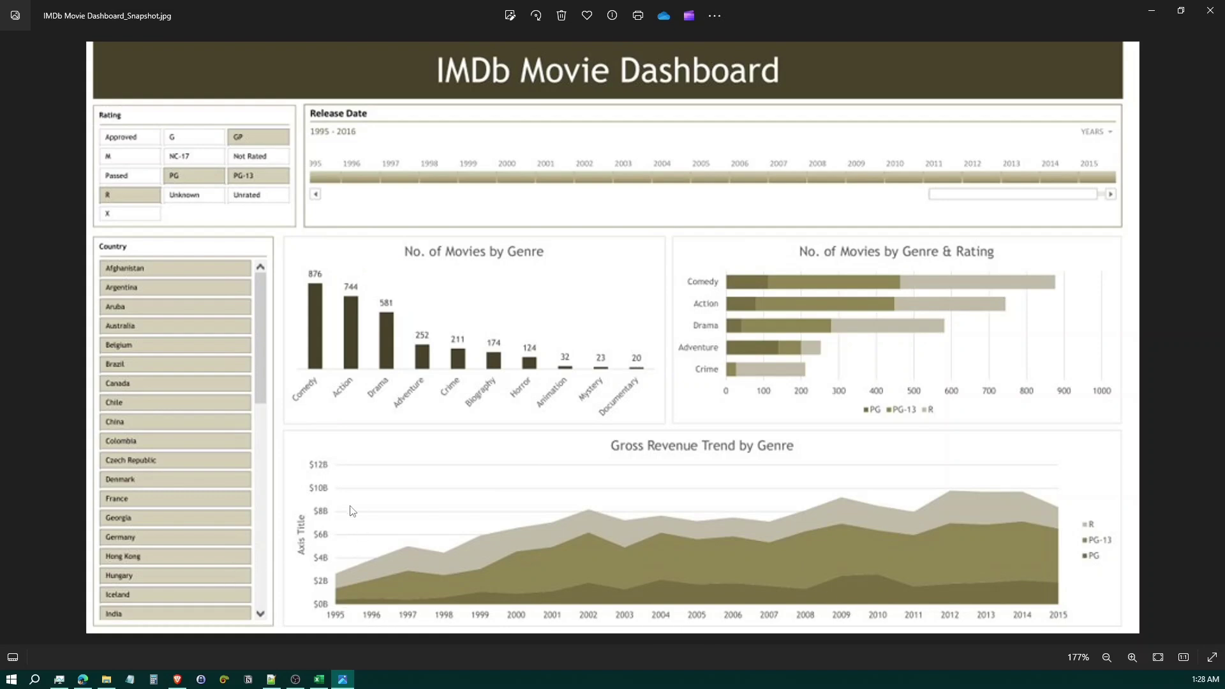
Select and copy the entire Genre pivot table at the top of Sheet1.
left_click(319, 679)
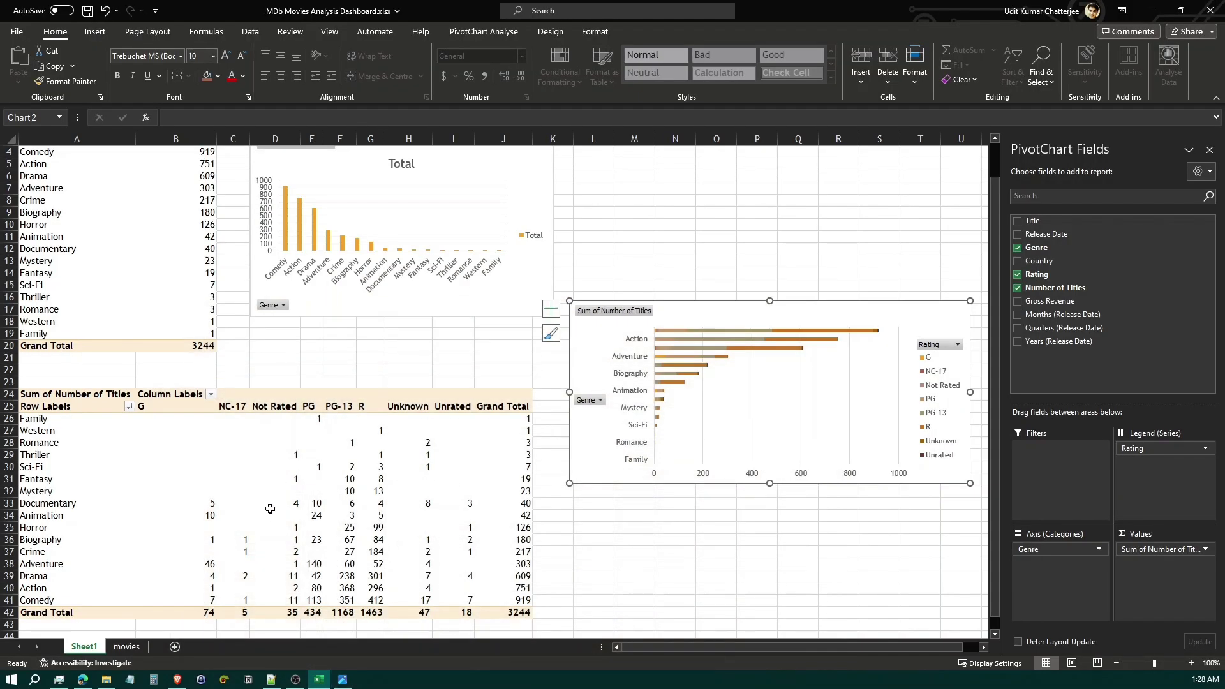
scroll(283, 497, "down", 8)
scroll(284, 488, "up", 6)
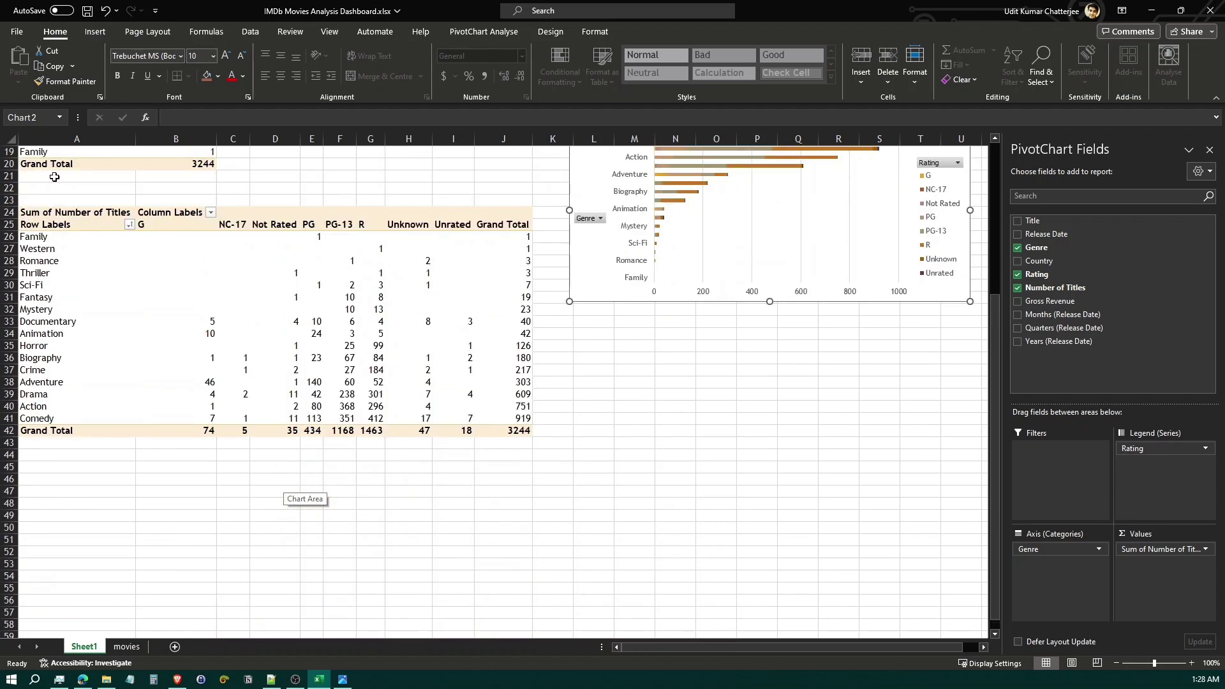
scroll(99, 265, "up", 3)
left_click(74, 188)
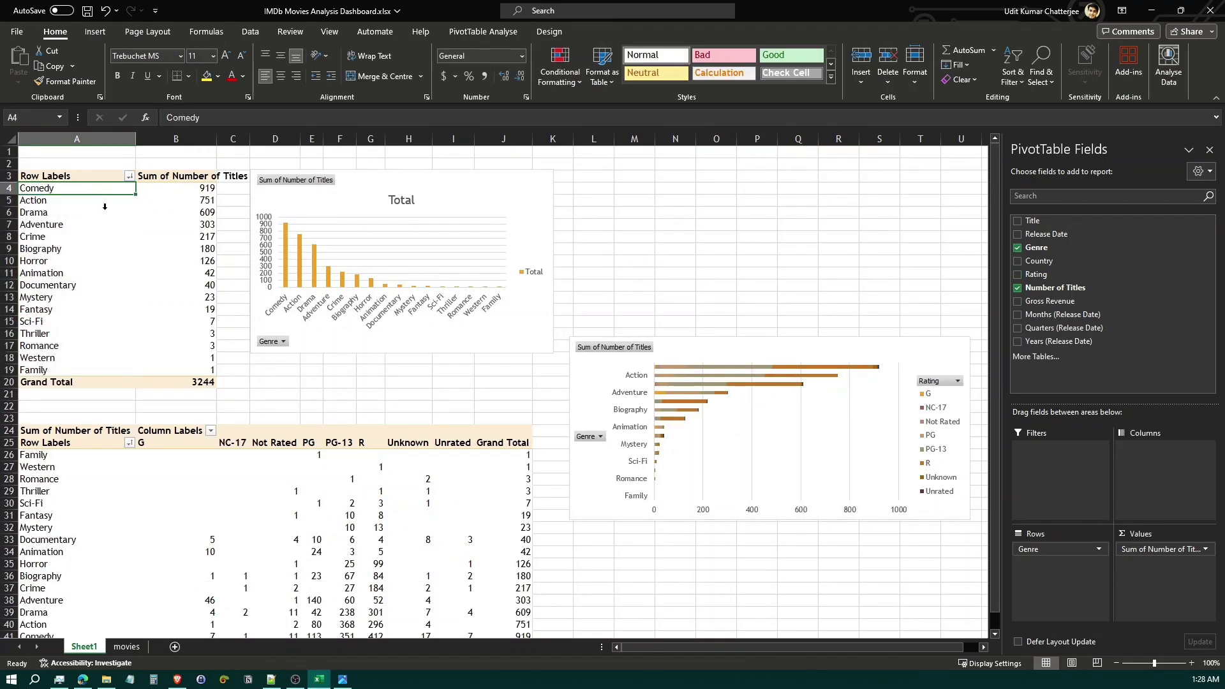
left_click(483, 31)
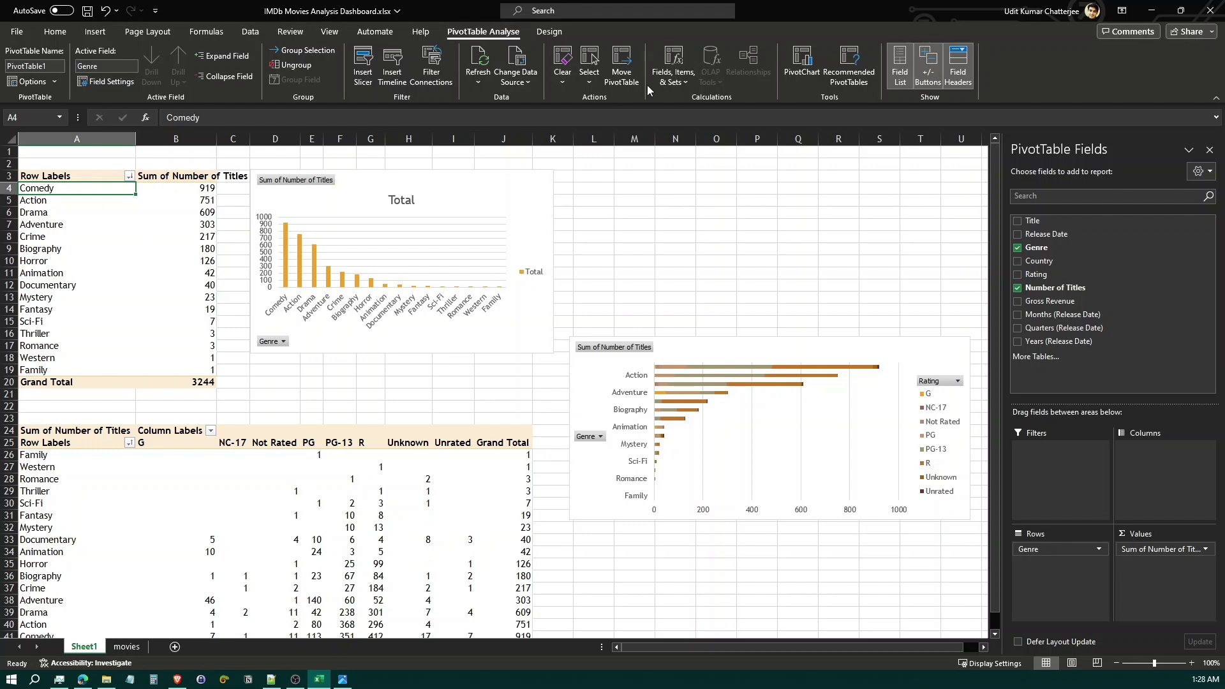
left_click(589, 77)
left_click(632, 155)
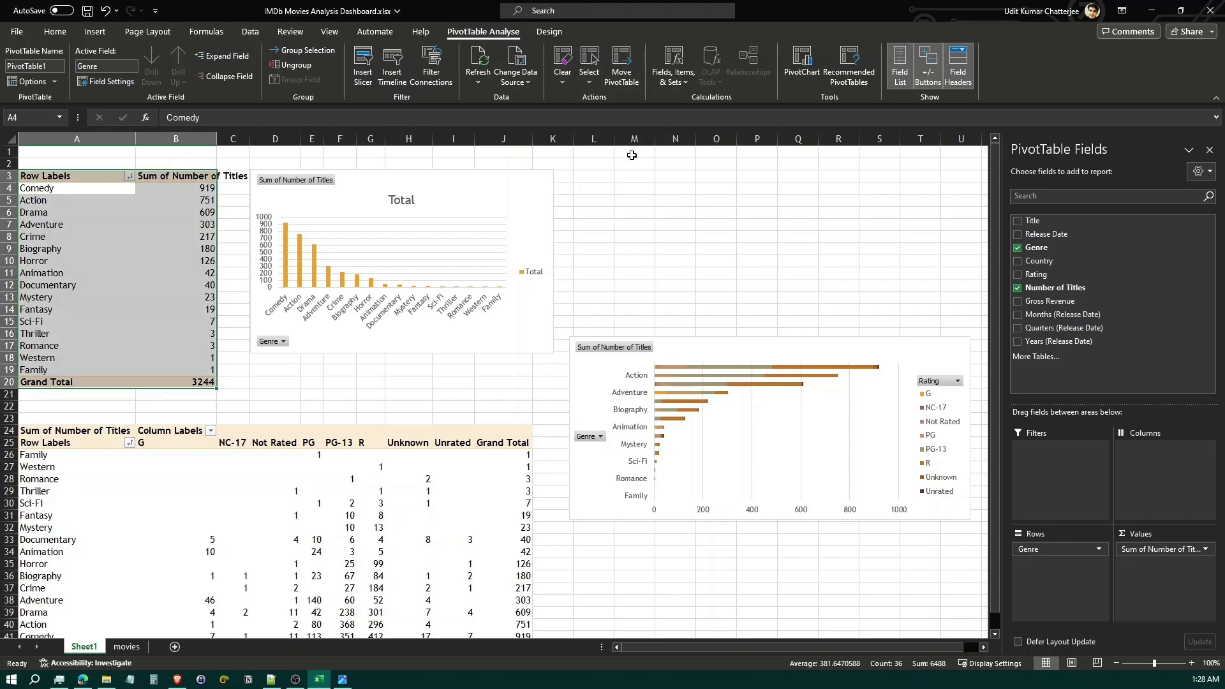
key("ctrl+c")
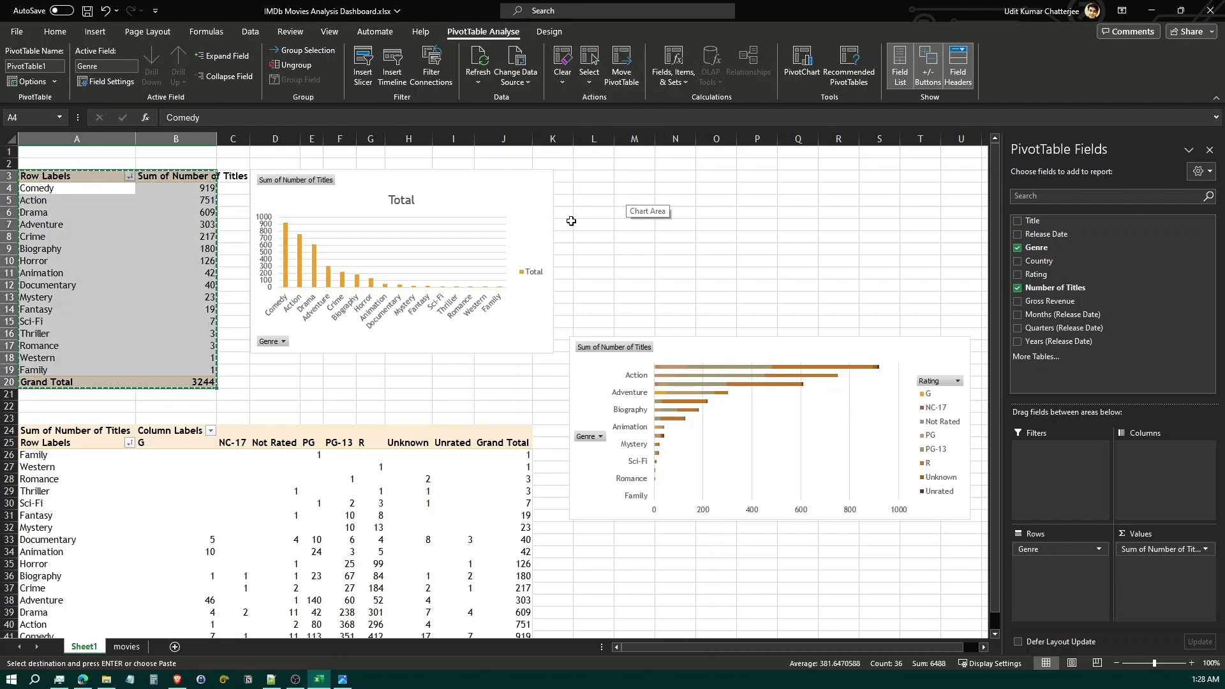
Paste the copied Genre pivot table at cell A45.
scroll(424, 251, "down", 8)
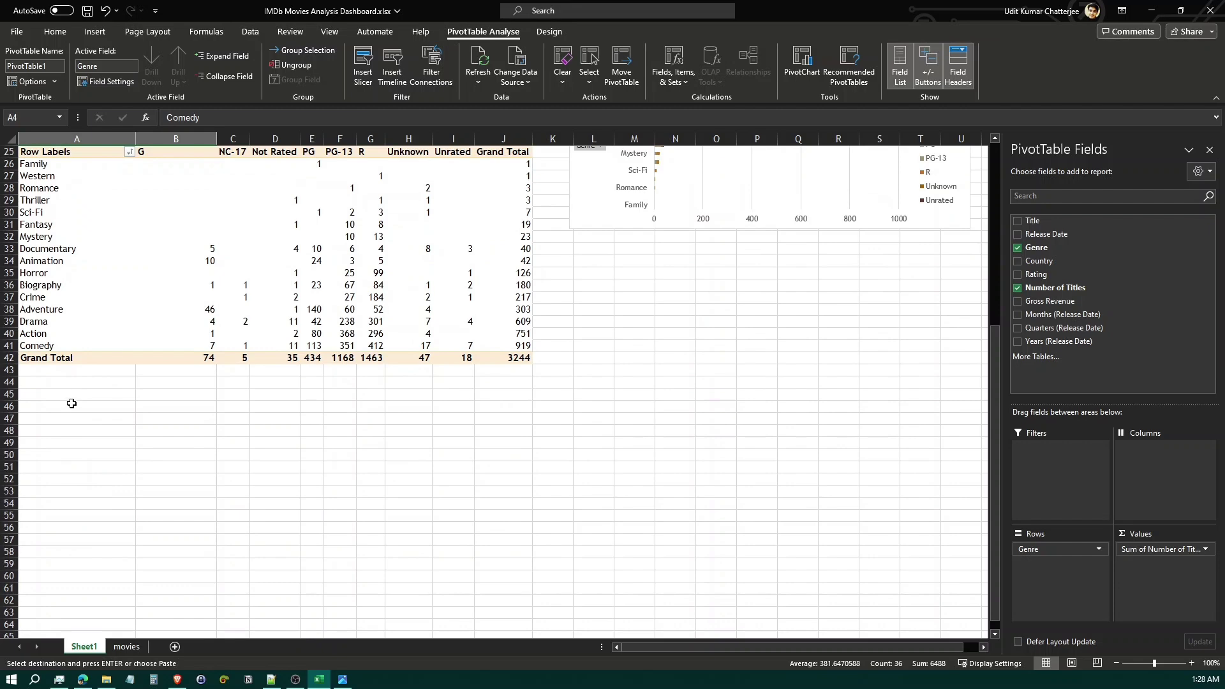
left_click(71, 395)
key("ctrl+v")
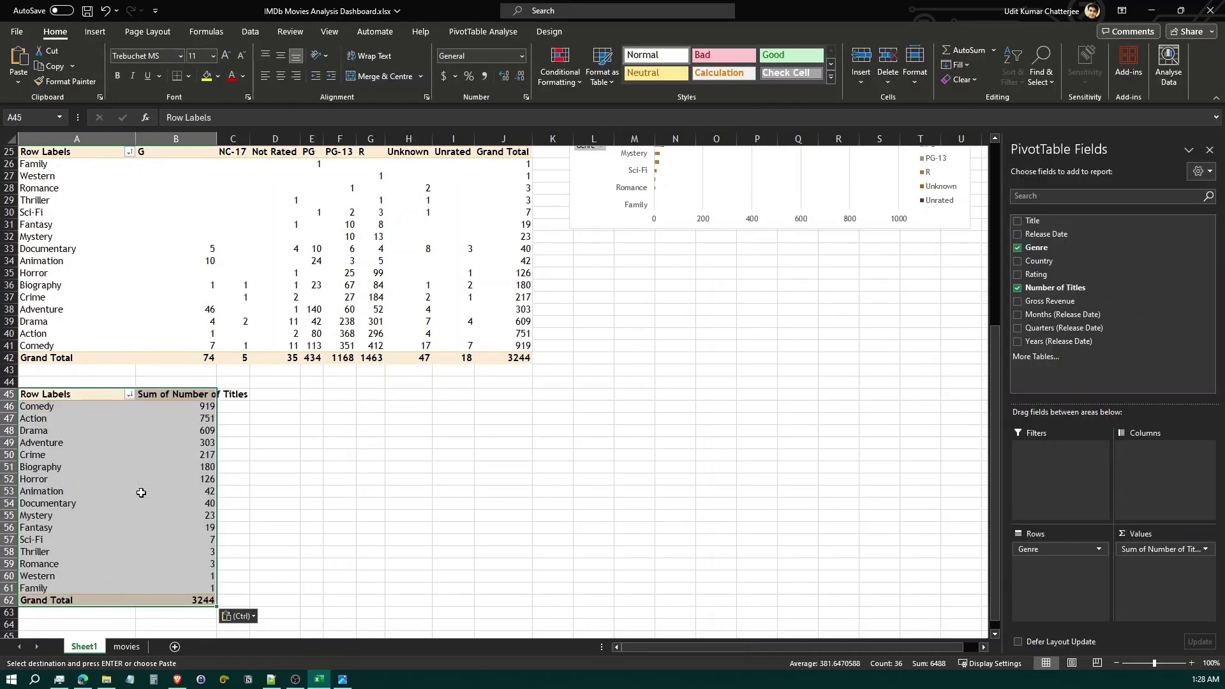
left_click(343, 679)
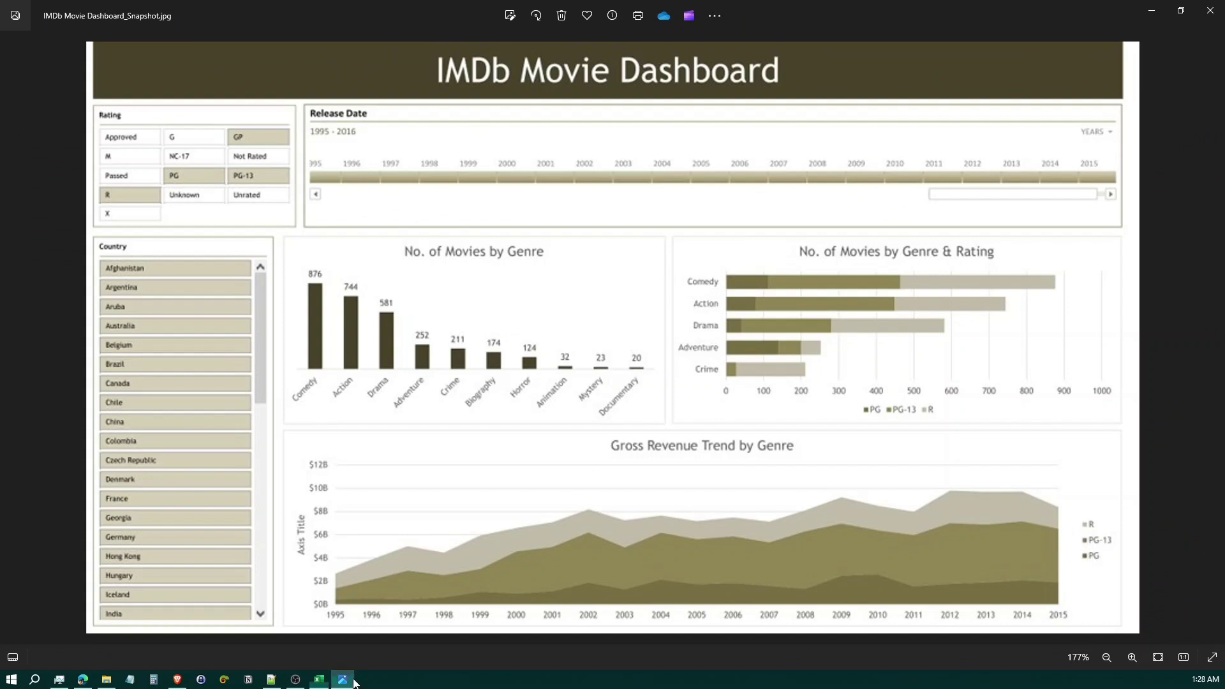
left_click(319, 679)
left_click(64, 422)
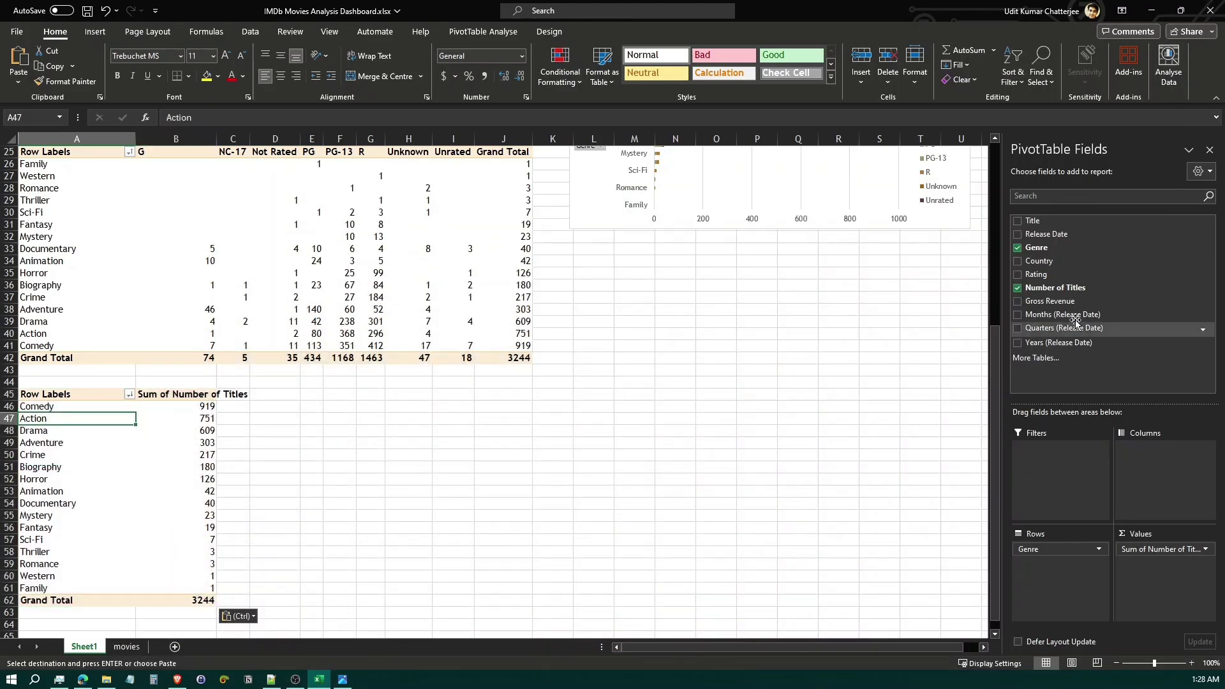
Lay out the copied pivot with Years (Release Date) as rows and Rating as columns, covering 1995–2016.
left_click_drag(1089, 344, 791, 551)
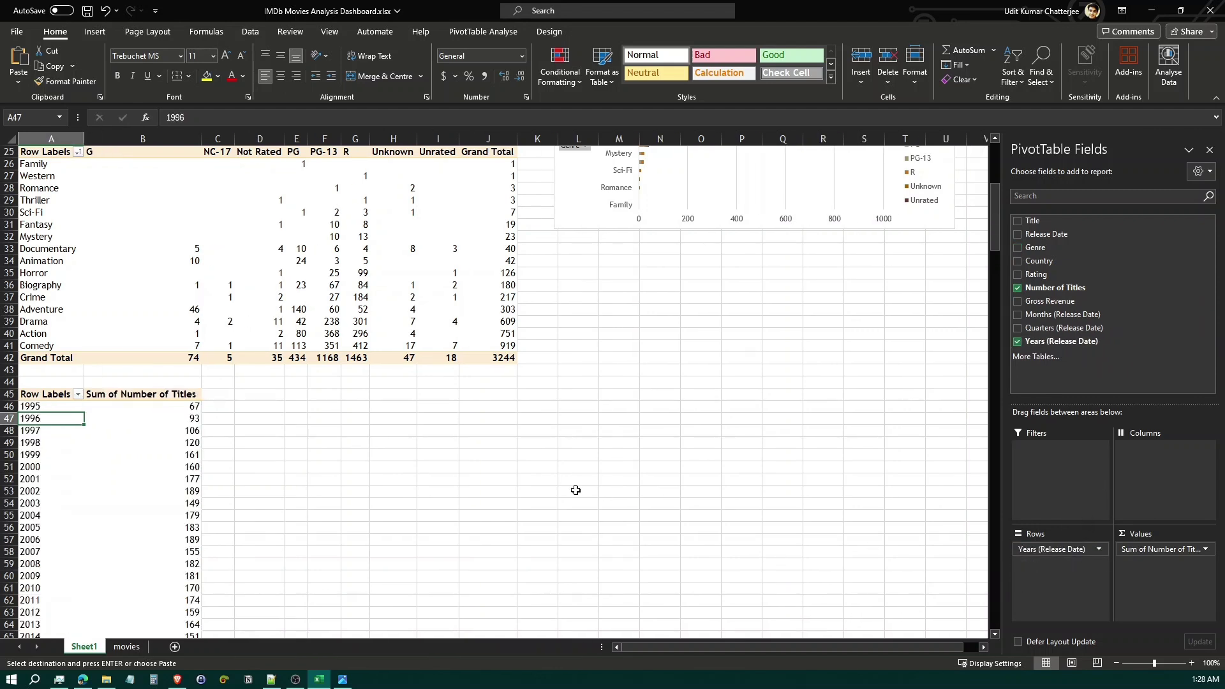
scroll(154, 495, "down", 2)
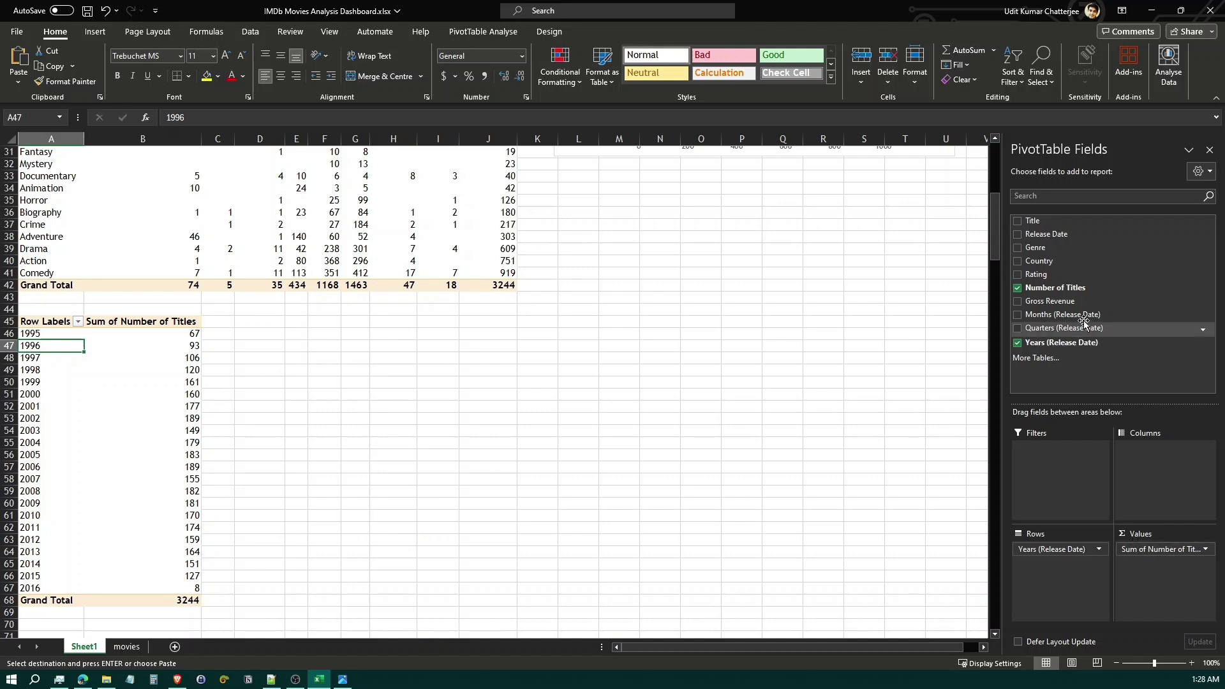
left_click_drag(1078, 275, 1163, 468)
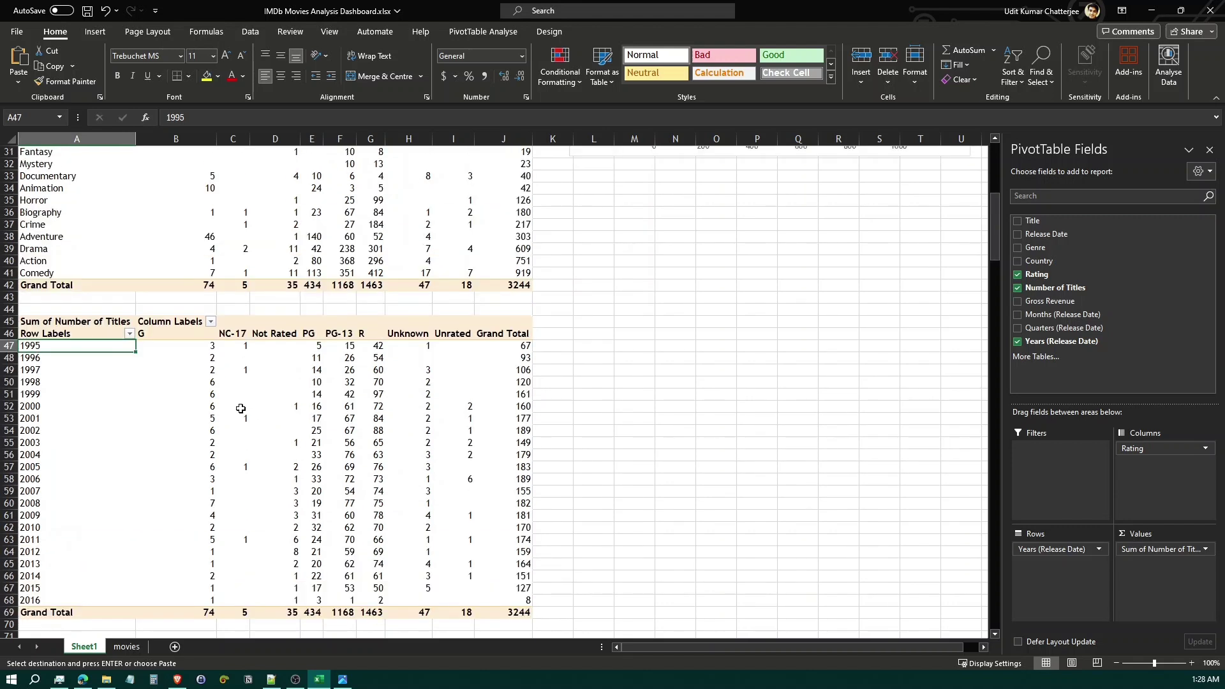
Insert a Stacked Area PivotChart from the year-by-rating pivot table.
left_click(89, 32)
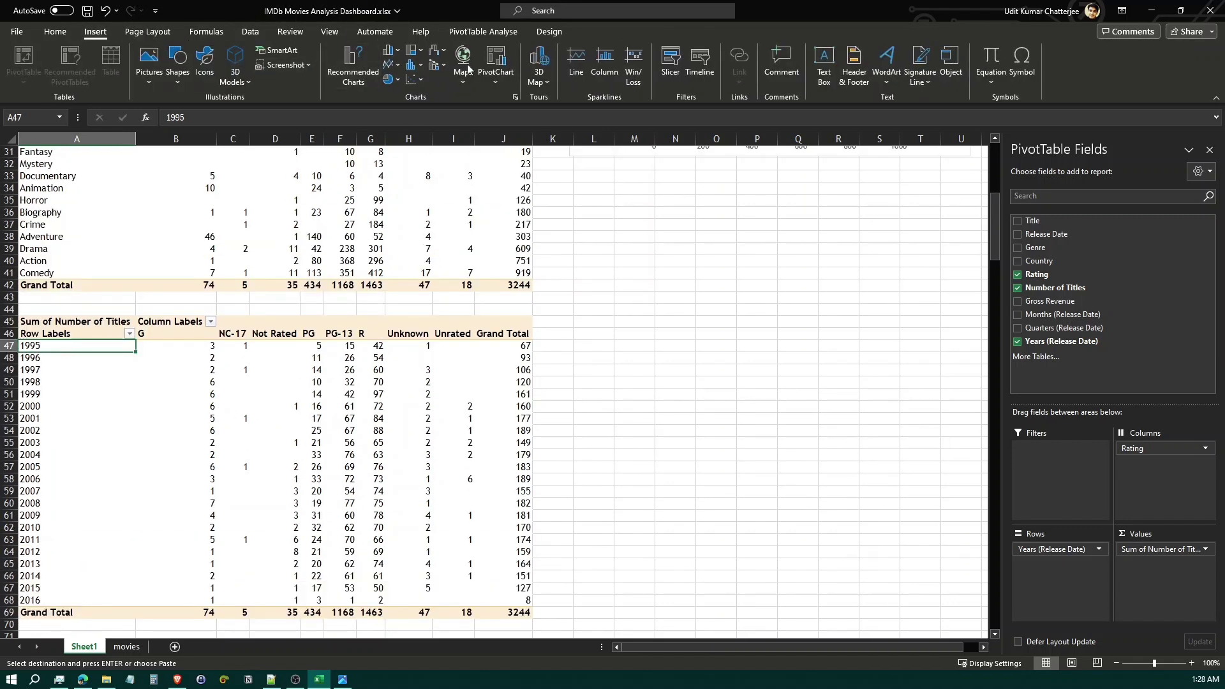
left_click(501, 86)
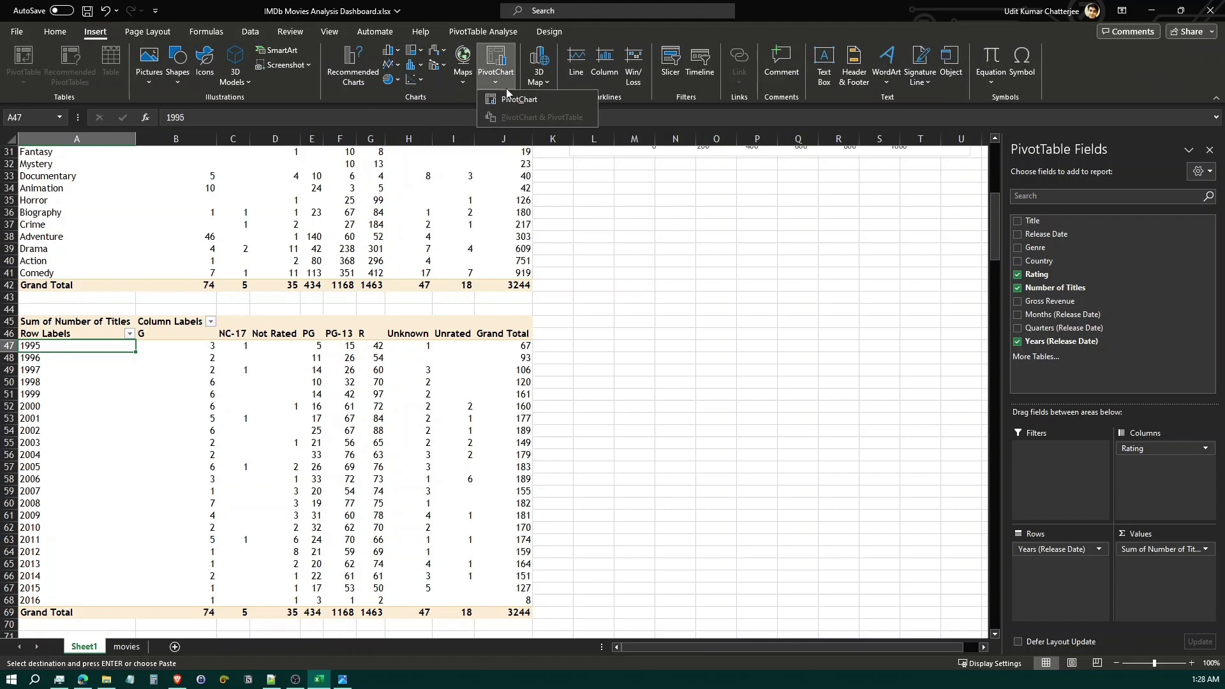
left_click(538, 100)
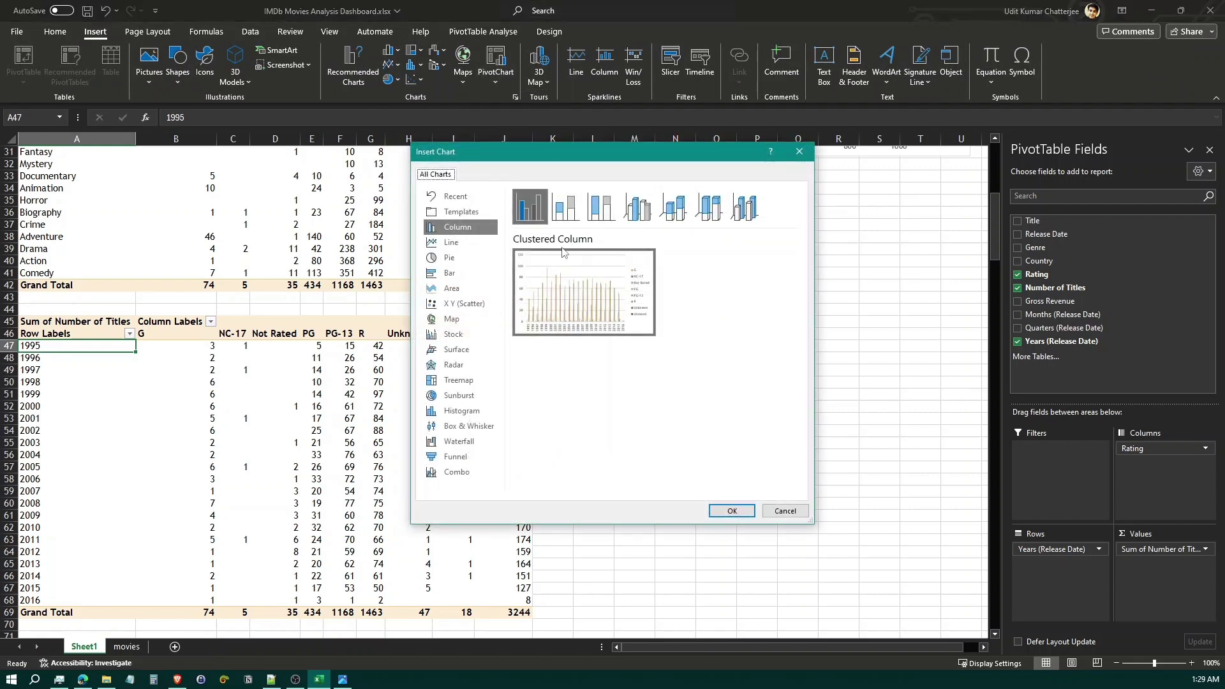
left_click(453, 288)
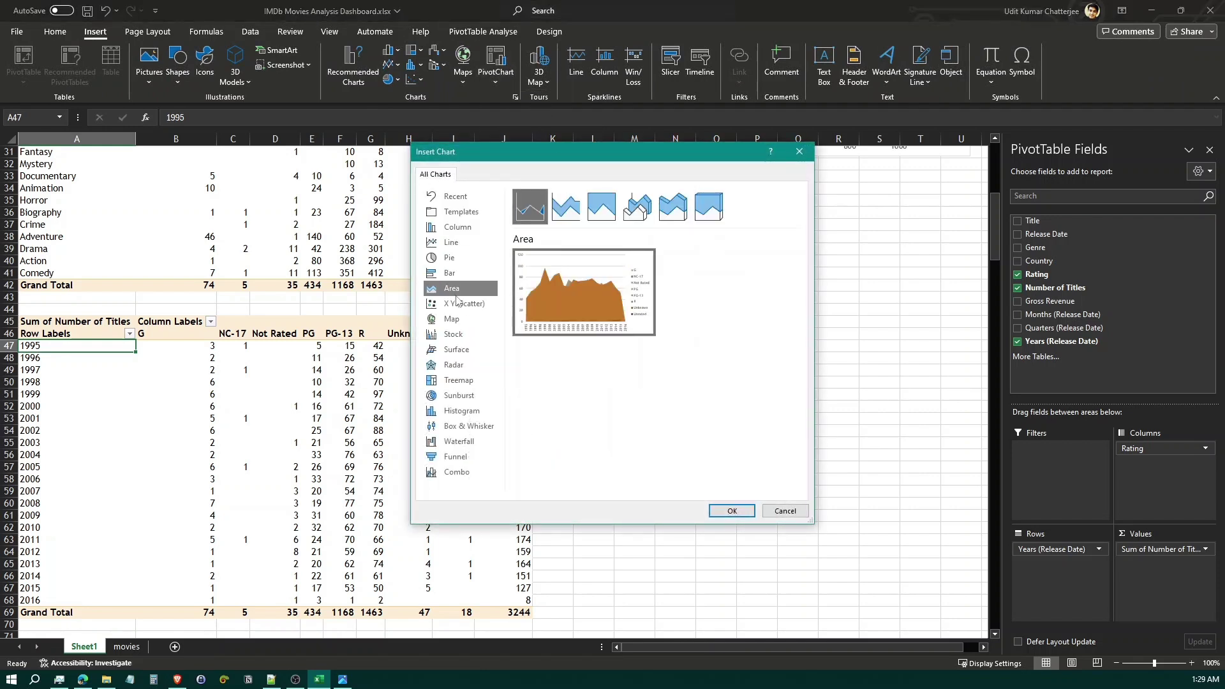
left_click(566, 207)
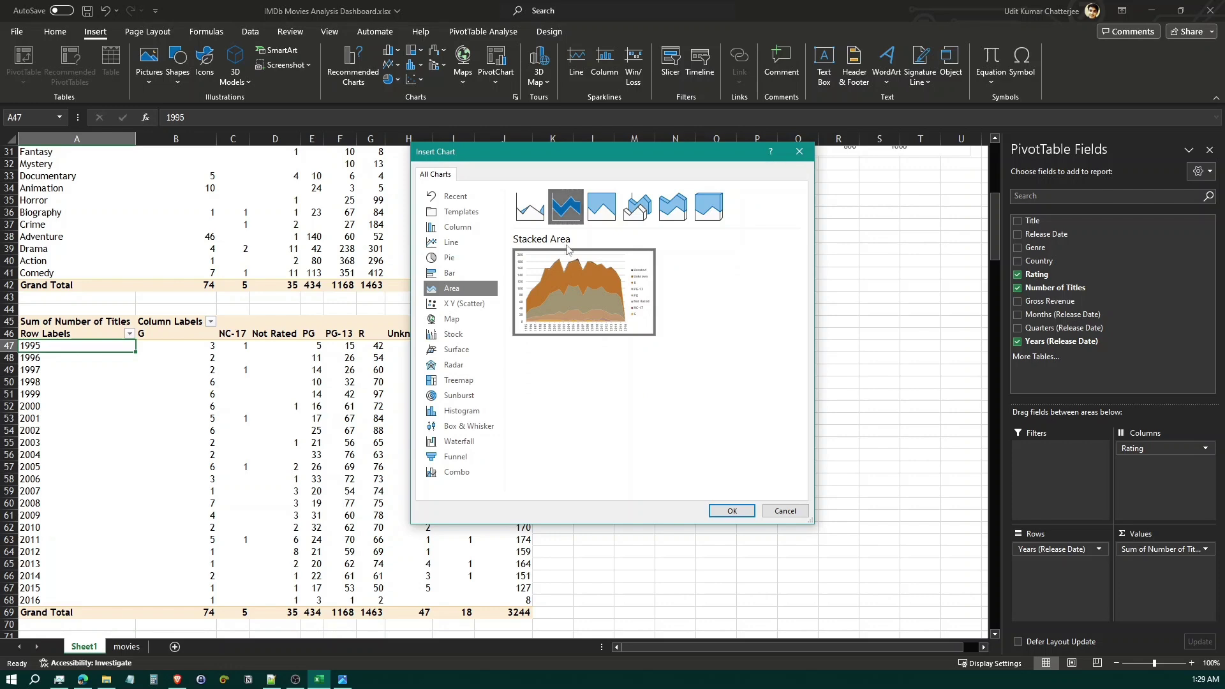
left_click(732, 512)
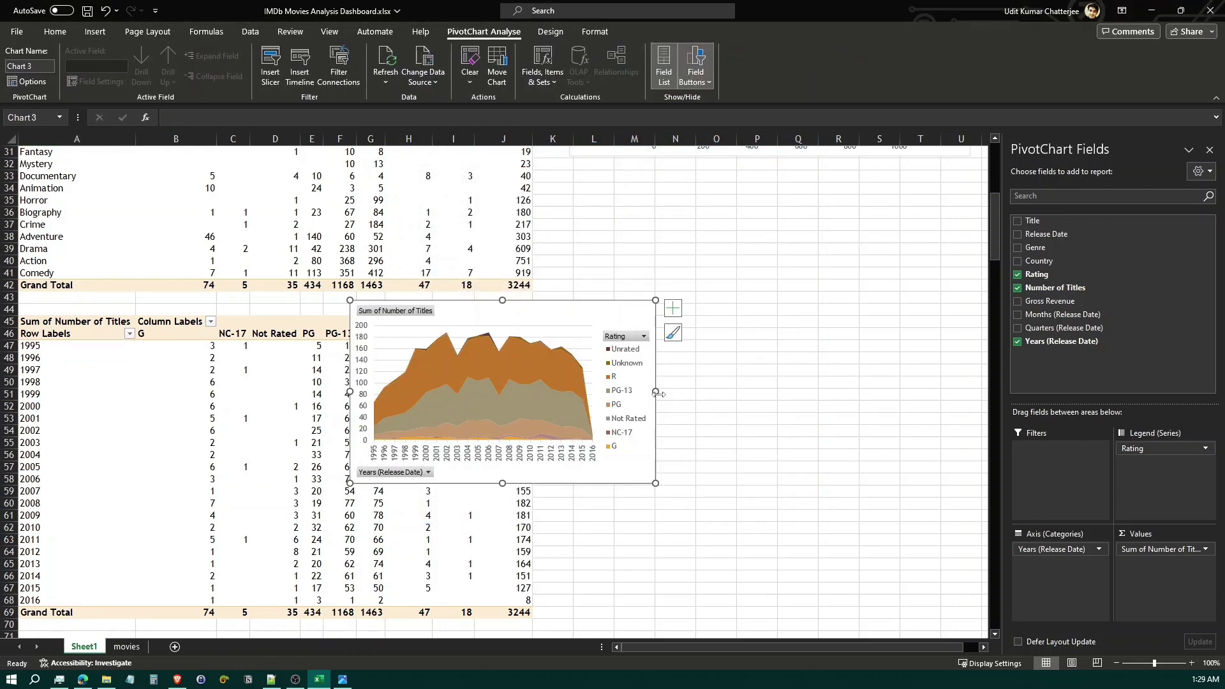
Widen the stacked area chart and move it further right of the pivot tables.
left_click_drag(656, 394, 868, 395)
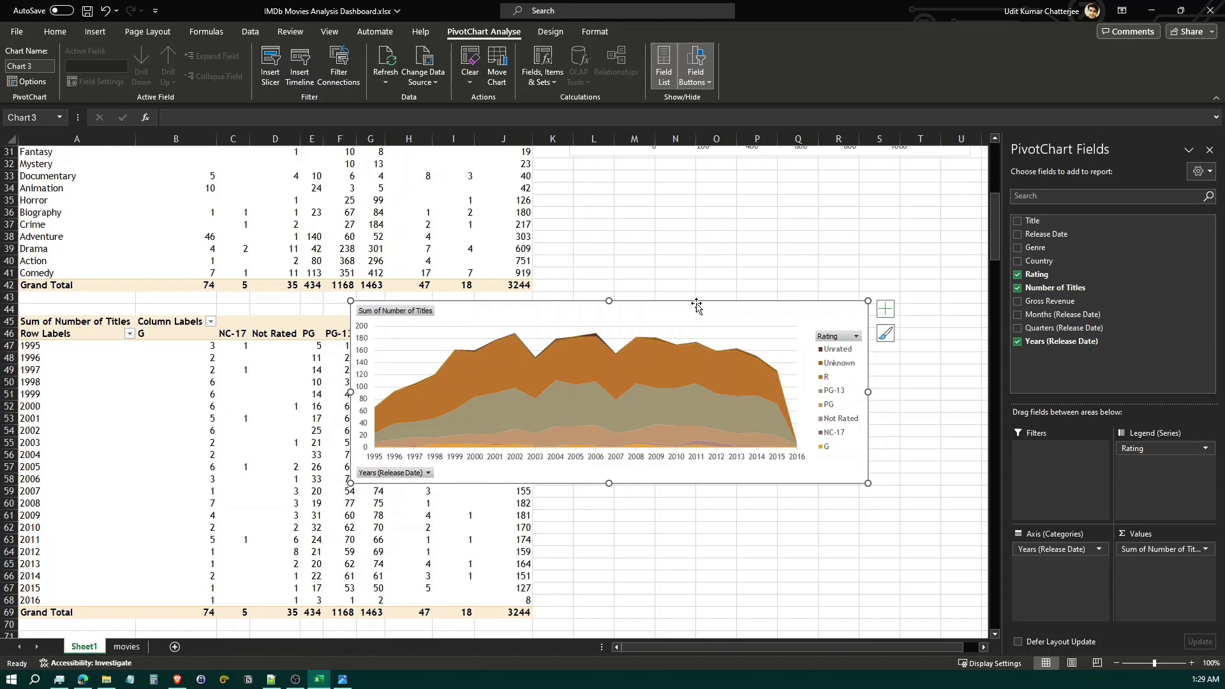
left_click_drag(697, 307, 791, 357)
scroll(734, 628, "down", 1)
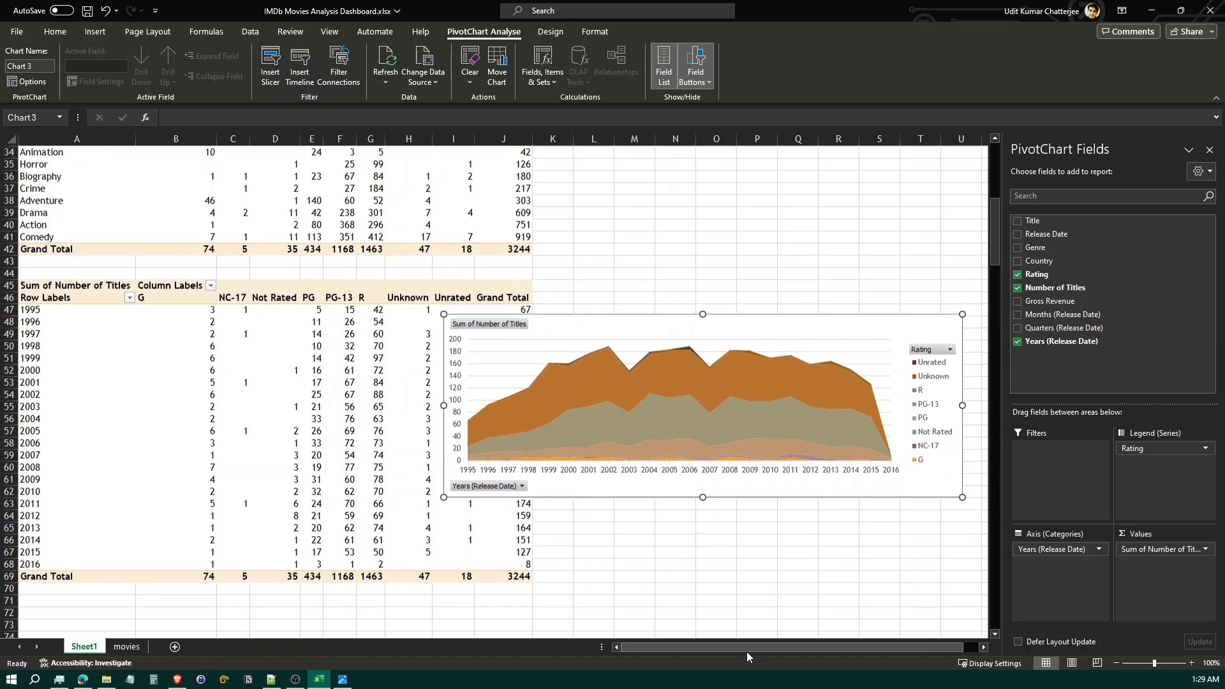
scroll(752, 647, "right", 1)
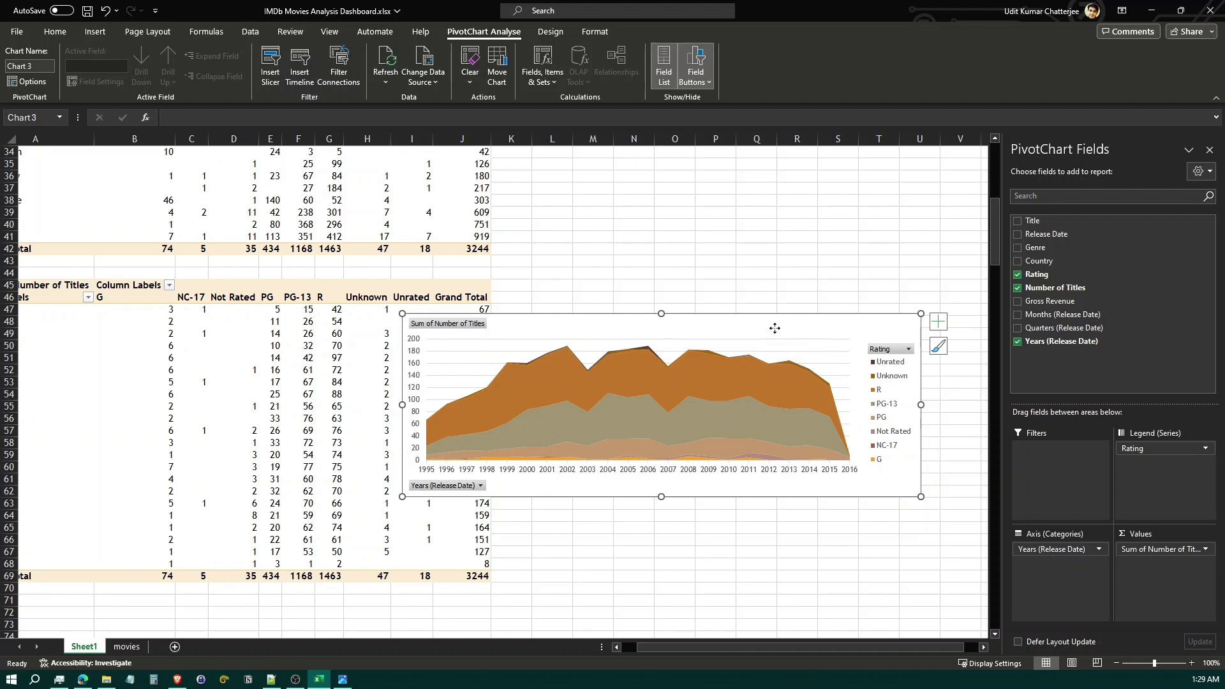
left_click_drag(779, 331, 902, 315)
scroll(733, 528, "down", 2)
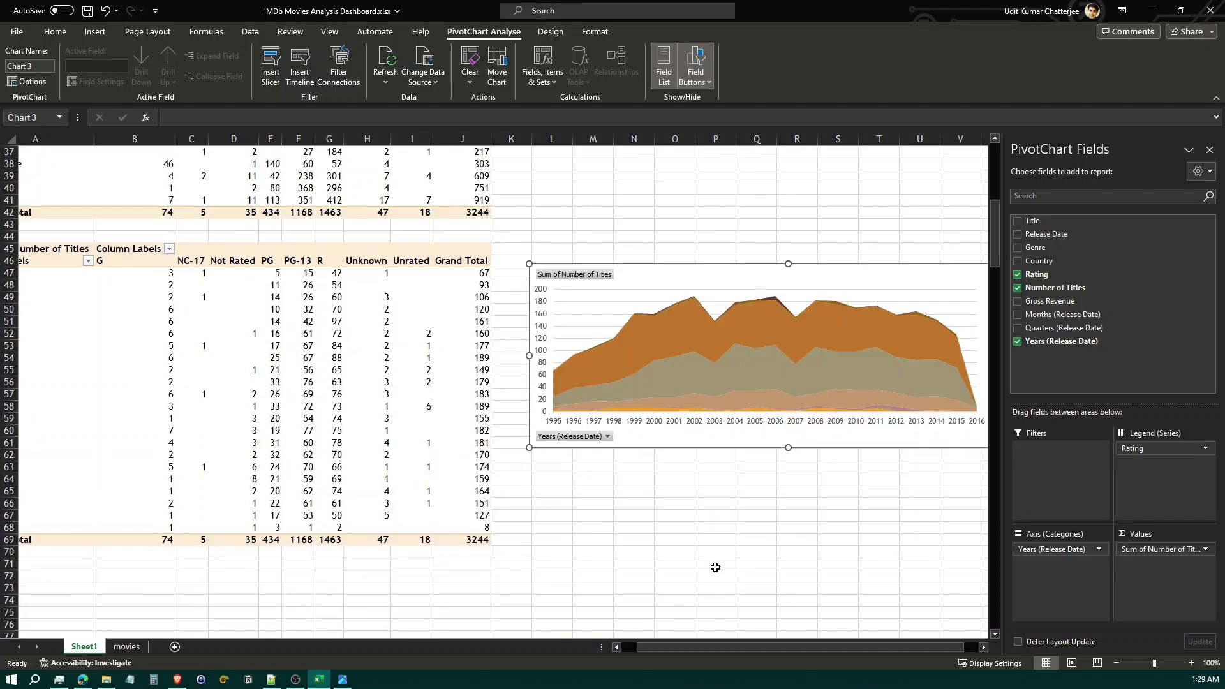
Move the genre column chart right, above the rating bar chart, and align the two charts.
scroll(709, 461, "up", 3)
scroll(708, 460, "up", 10)
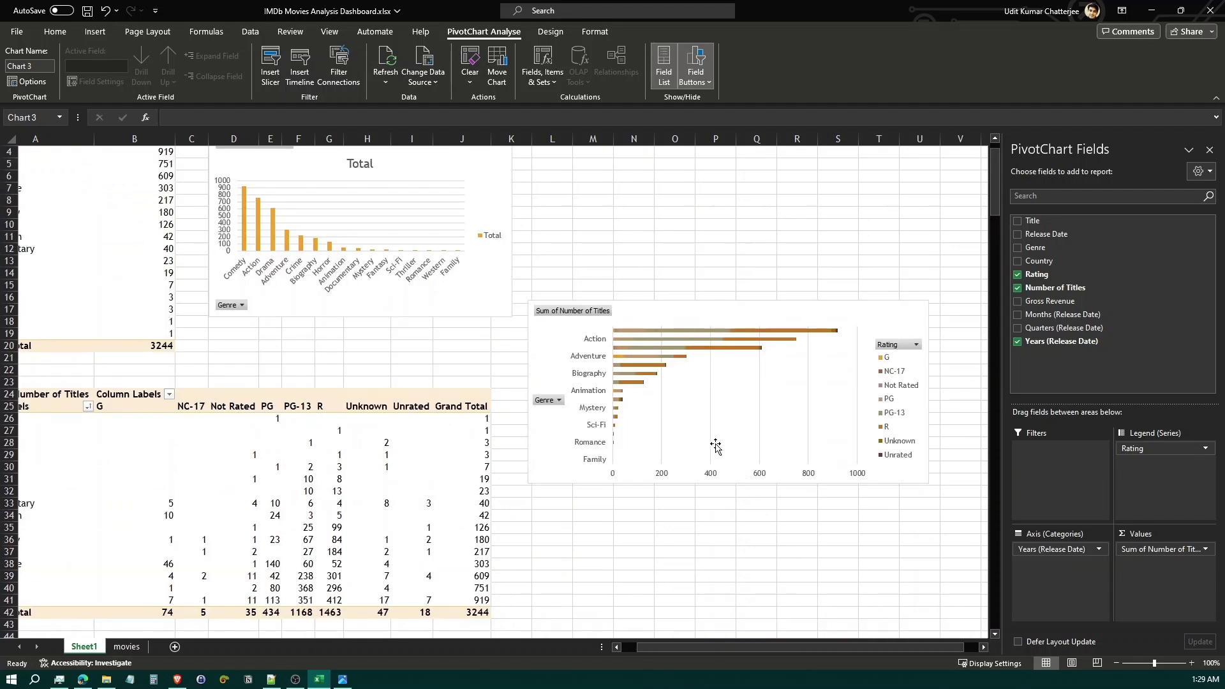
left_click(442, 196)
left_click_drag(415, 187, 737, 166)
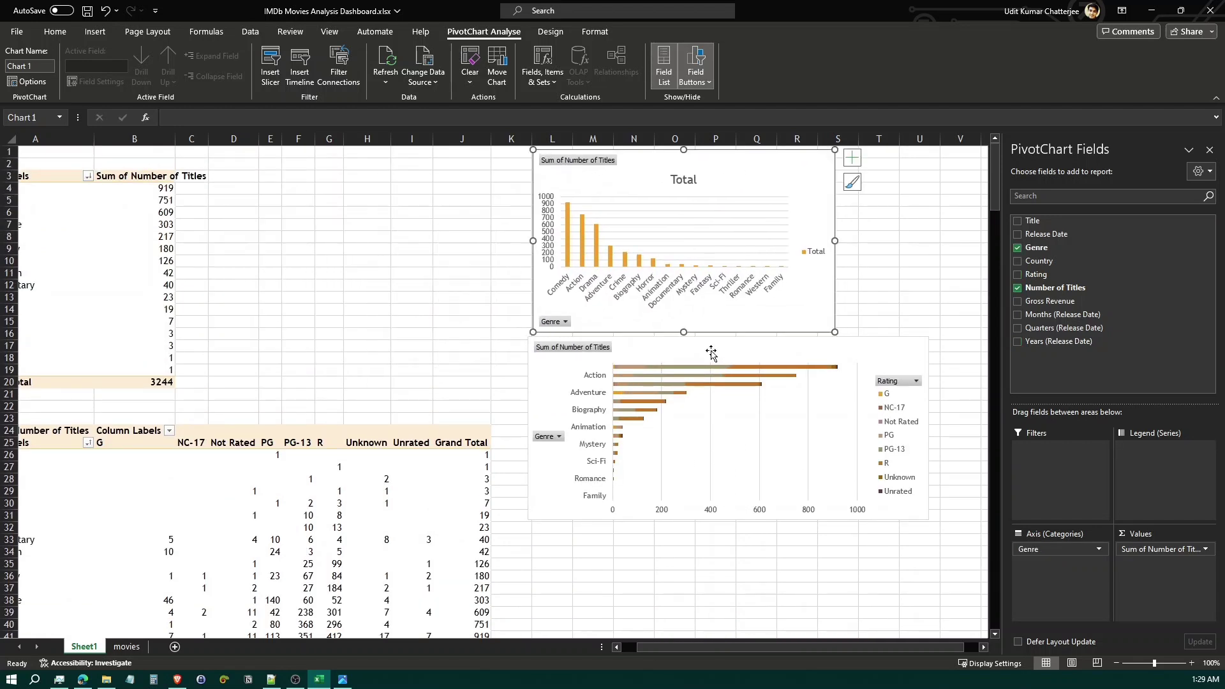
left_click_drag(711, 350, 718, 357)
scroll(426, 504, "down", 10)
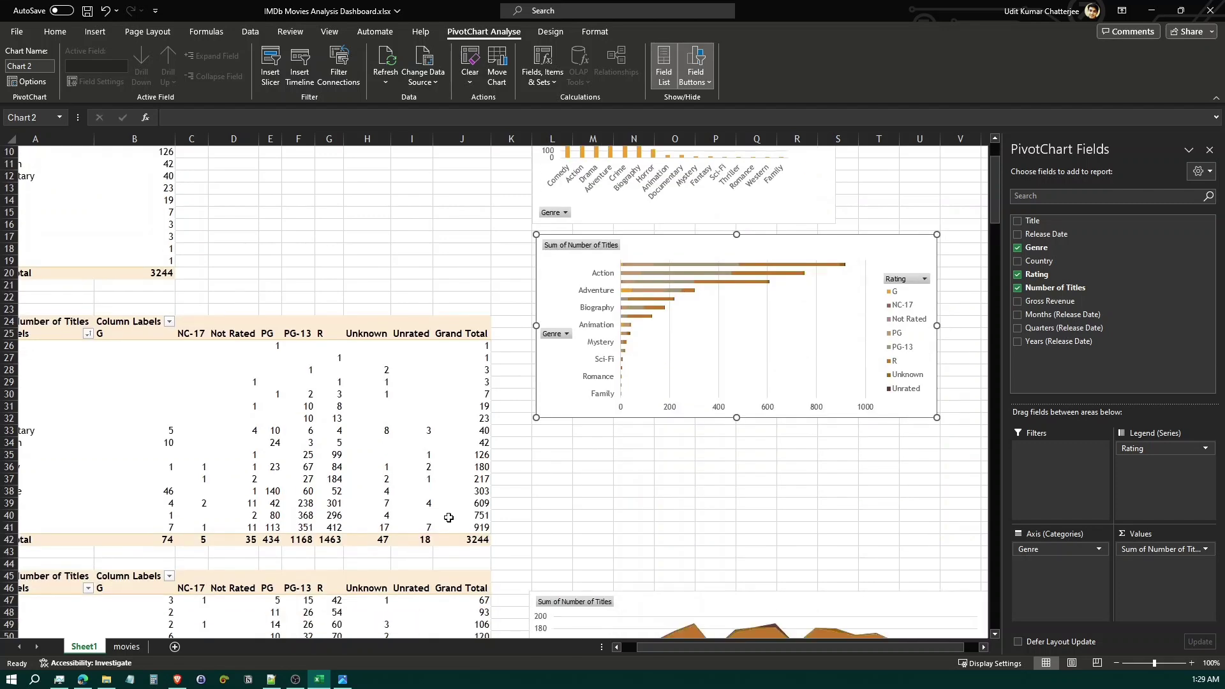
left_click(343, 679)
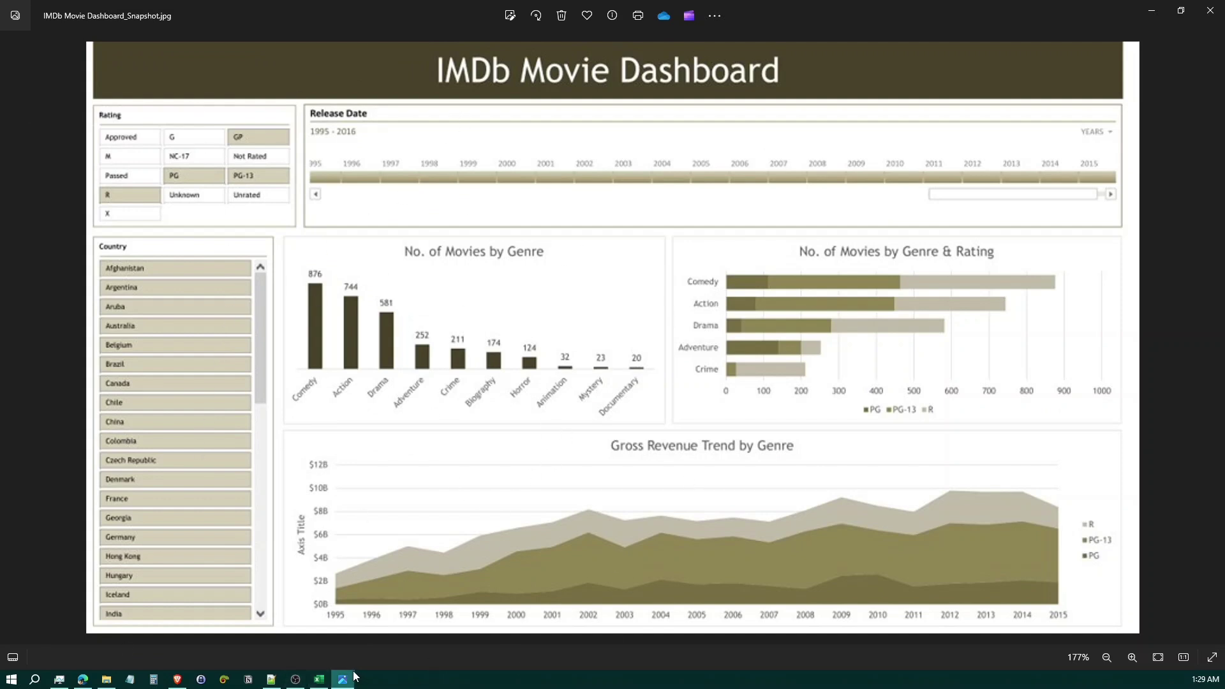
left_click(319, 679)
scroll(557, 329, "up", 9)
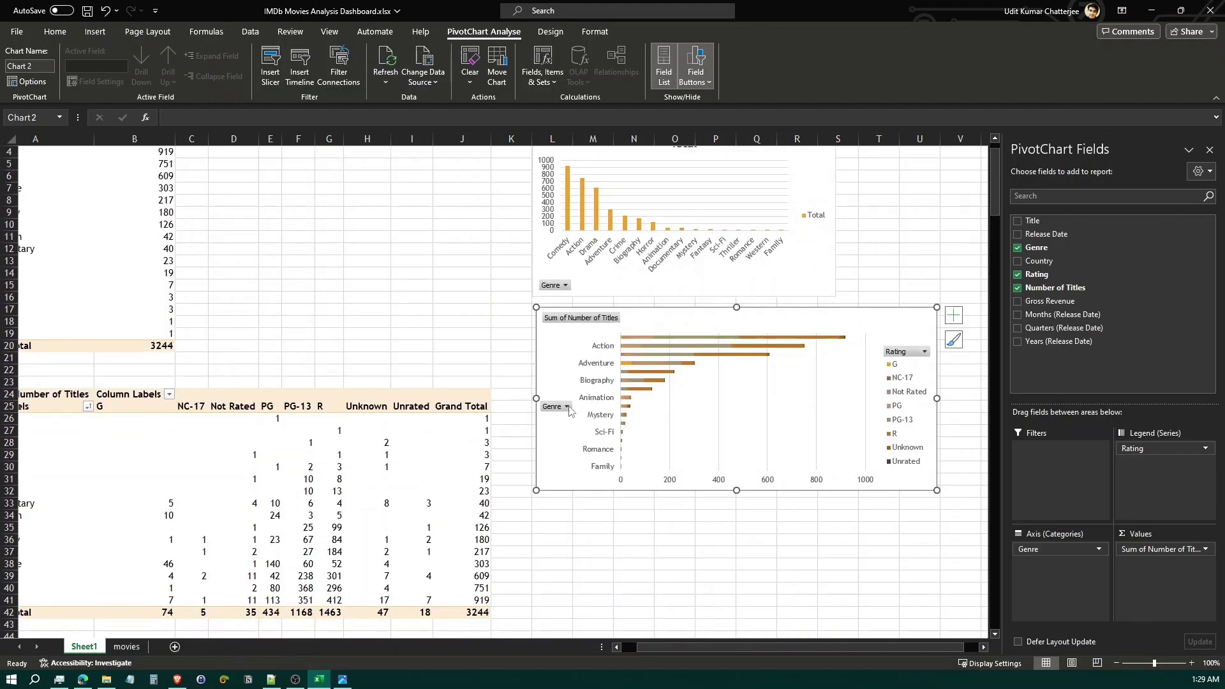
left_click(566, 407)
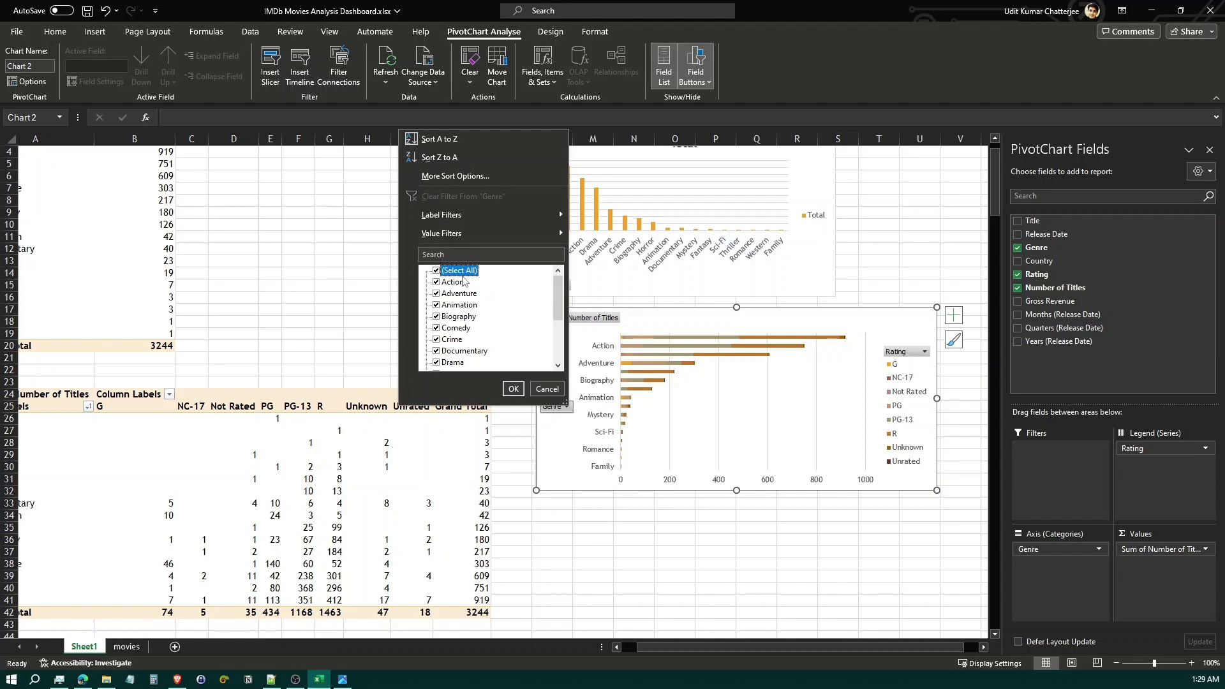
left_click(437, 271)
left_click(437, 282)
left_click(436, 304)
left_click(436, 293)
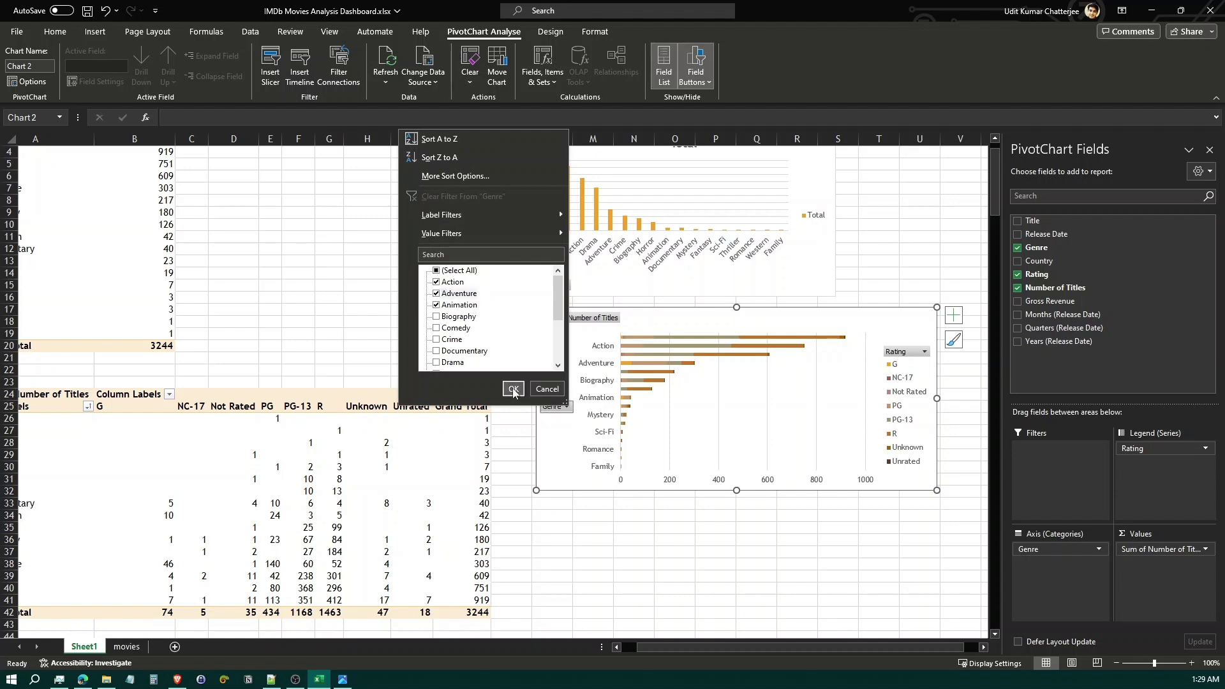
left_click(513, 389)
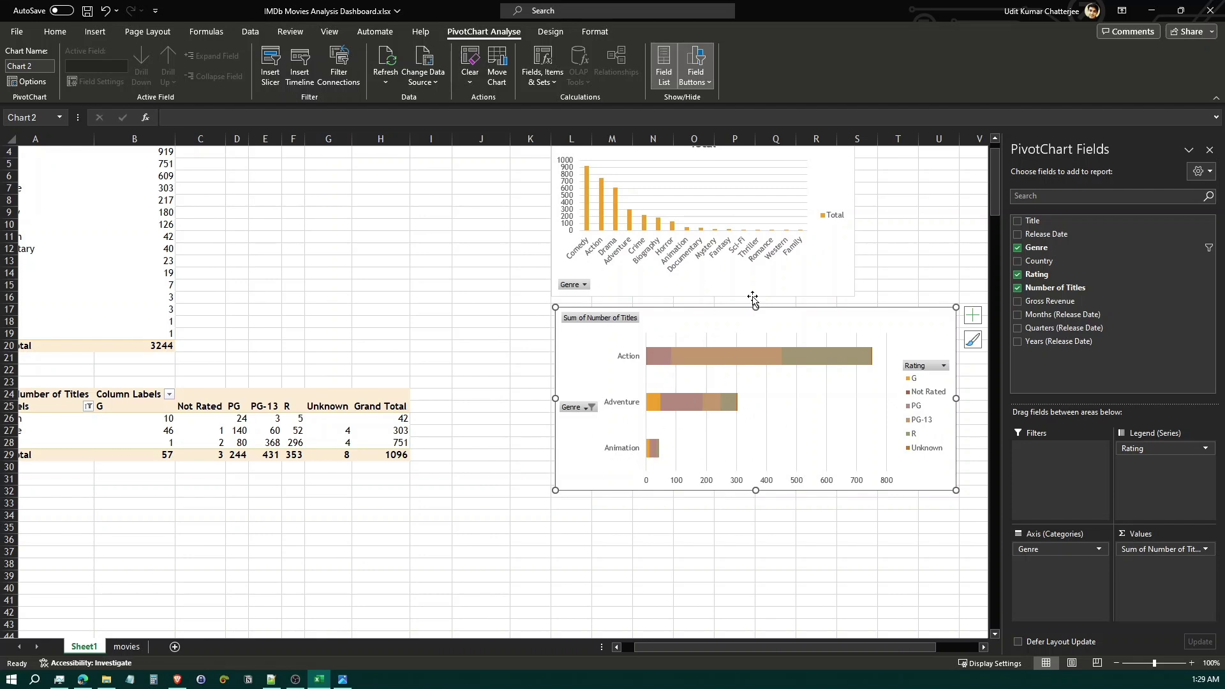
scroll(689, 279, "down", 5)
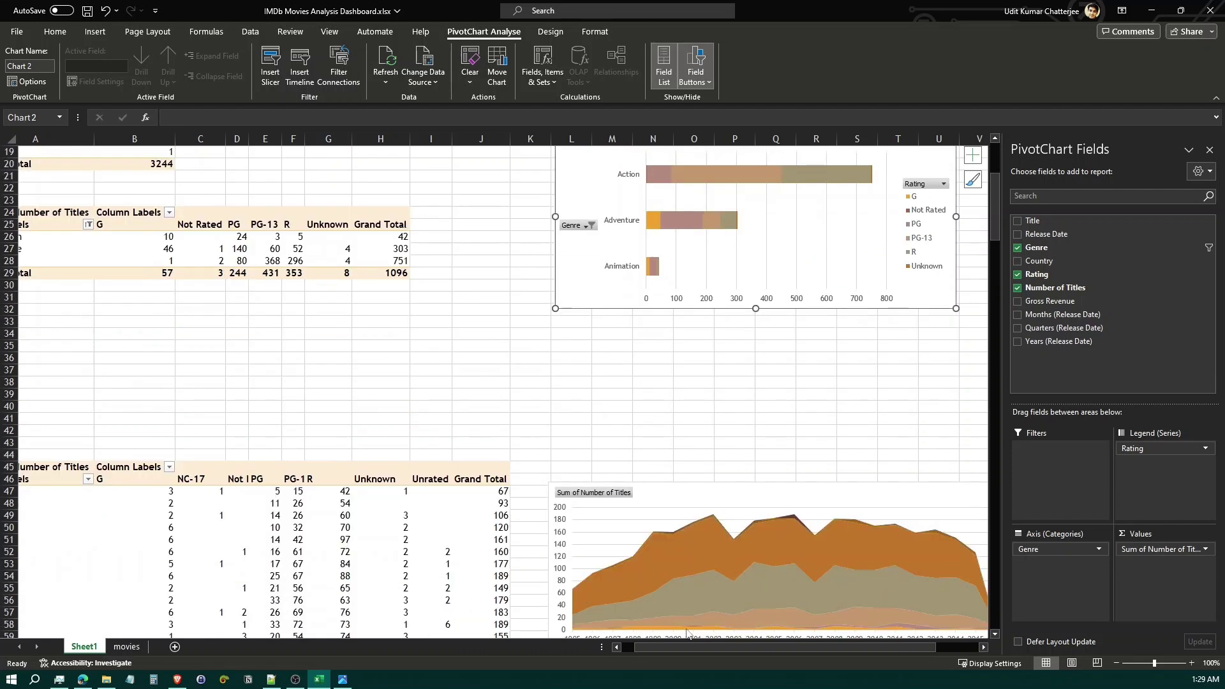
scroll(627, 376, "up", 3)
left_click(592, 334)
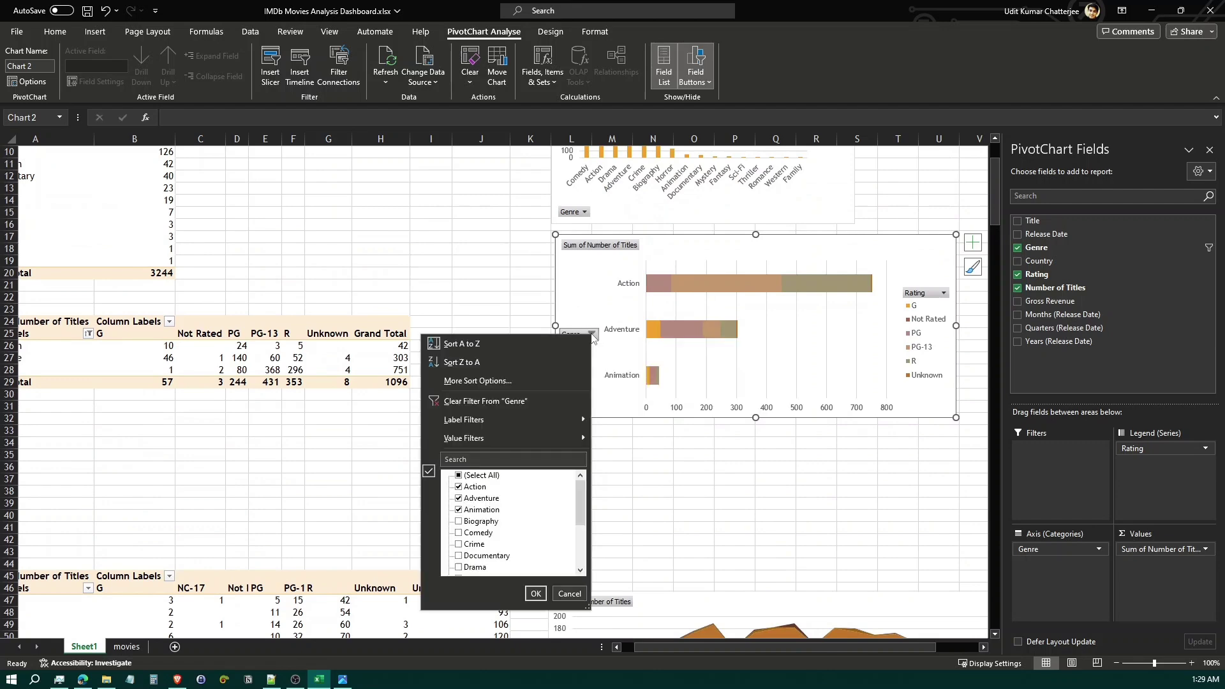
left_click(506, 402)
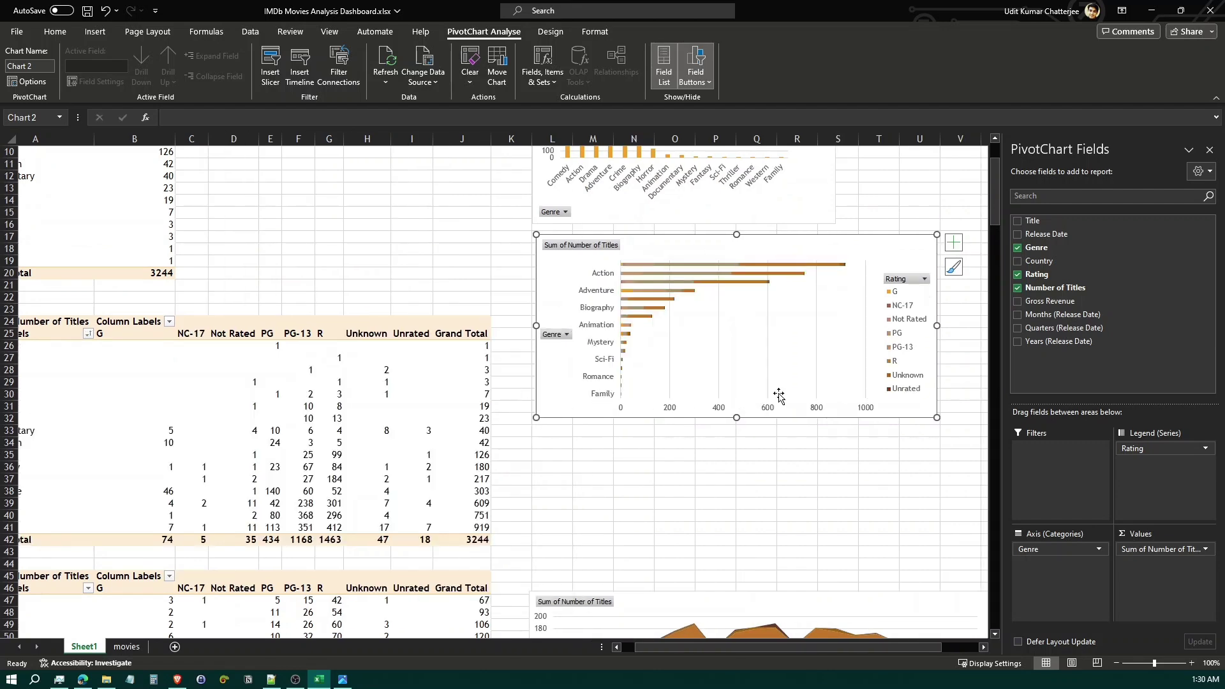
scroll(710, 546, "down", 9)
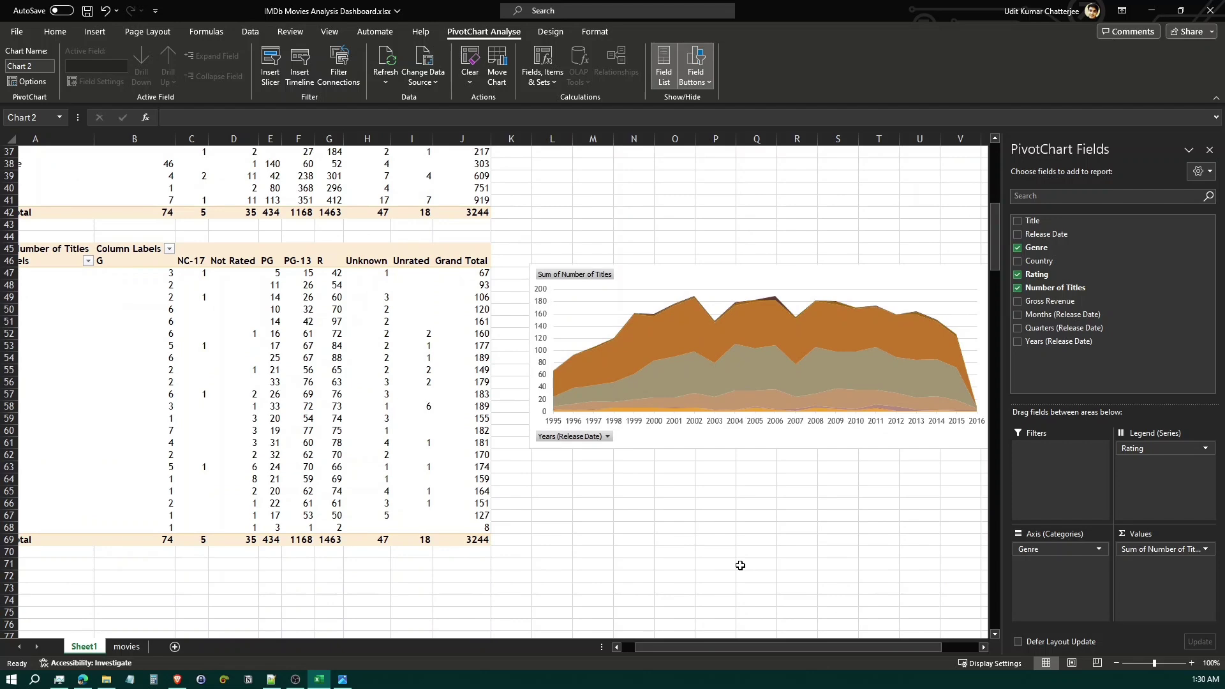
scroll(741, 565, "up", 12)
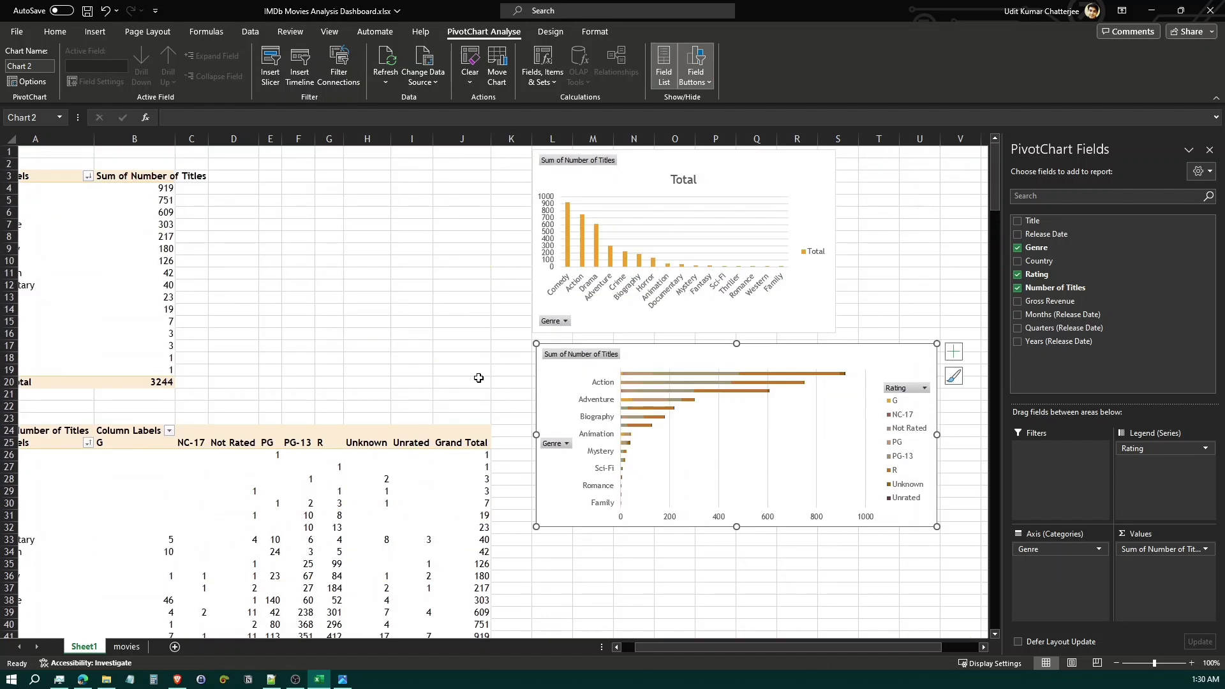
From a cell in the genre count pivot, open the Insert Slicers field list and move it aside.
left_click(478, 378)
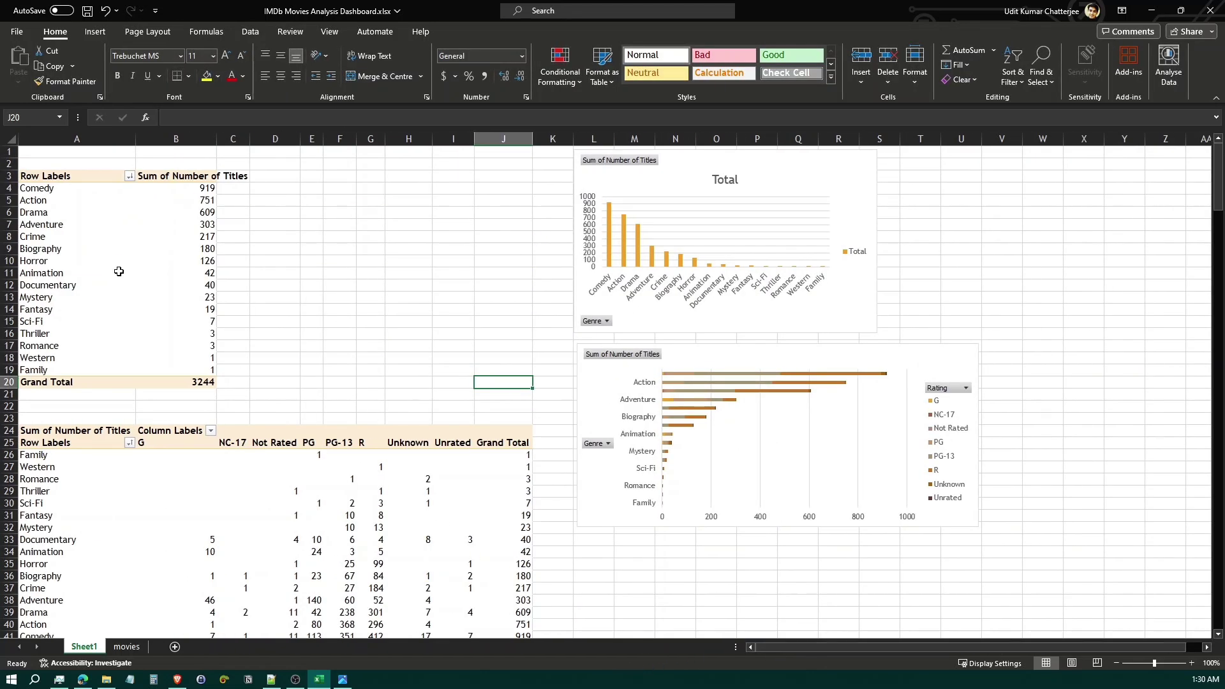
left_click(186, 239)
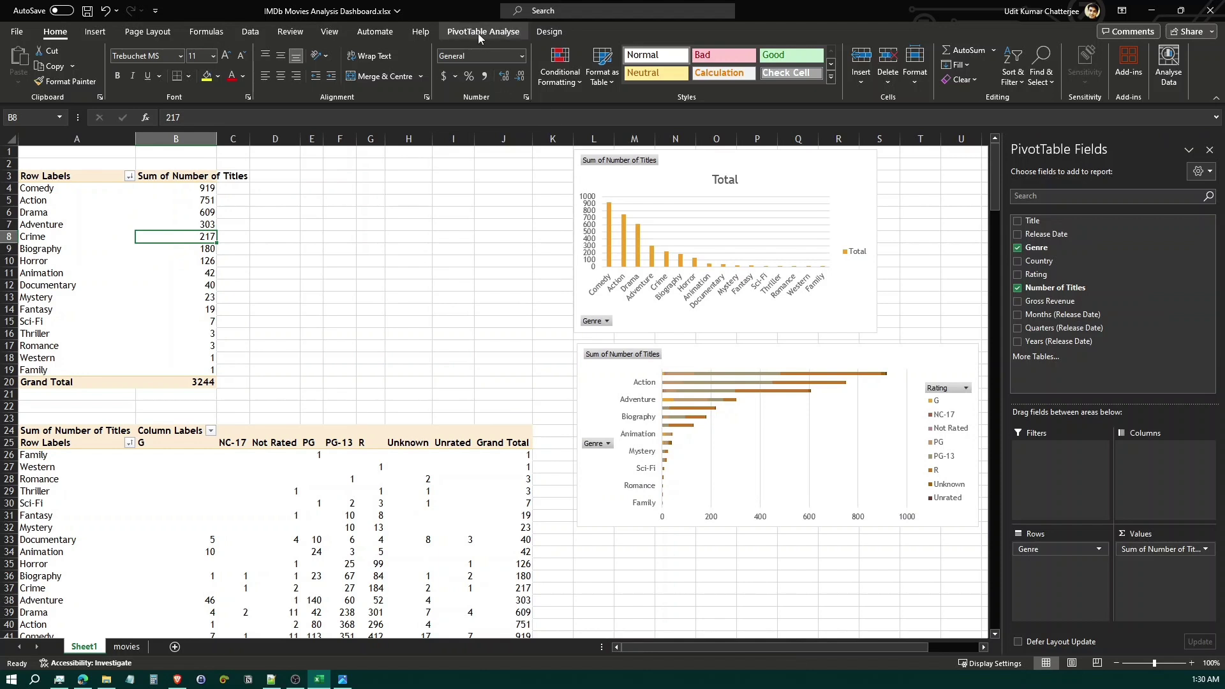
left_click(102, 33)
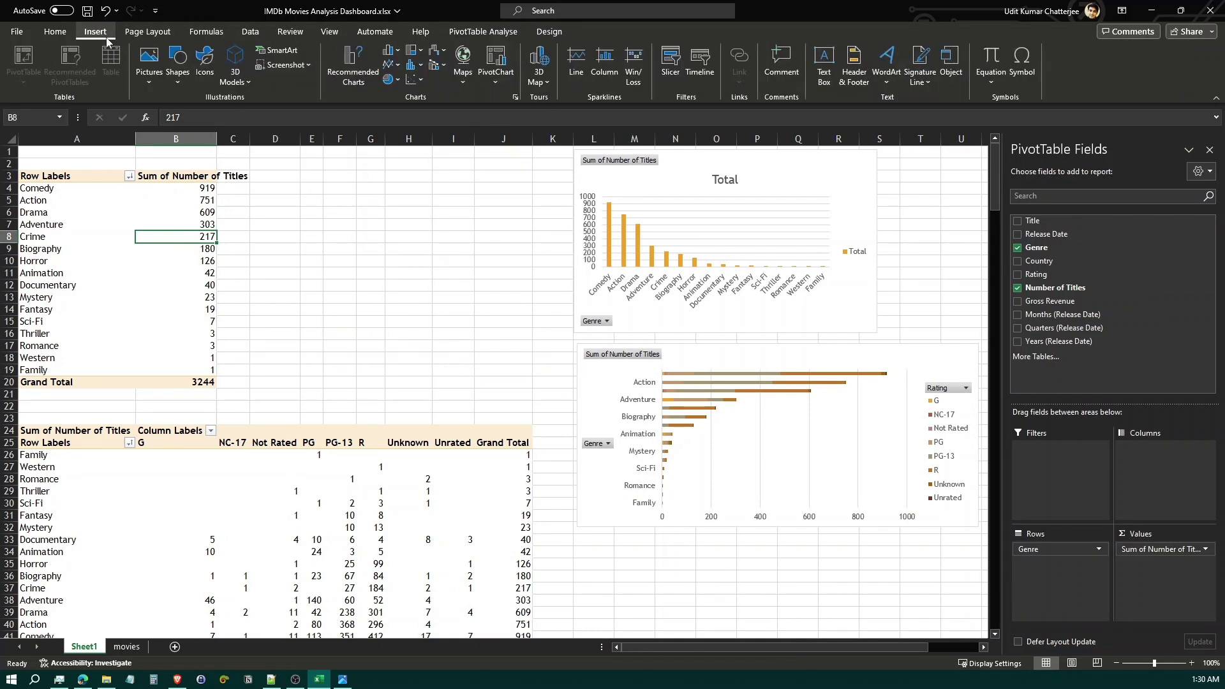
left_click(491, 33)
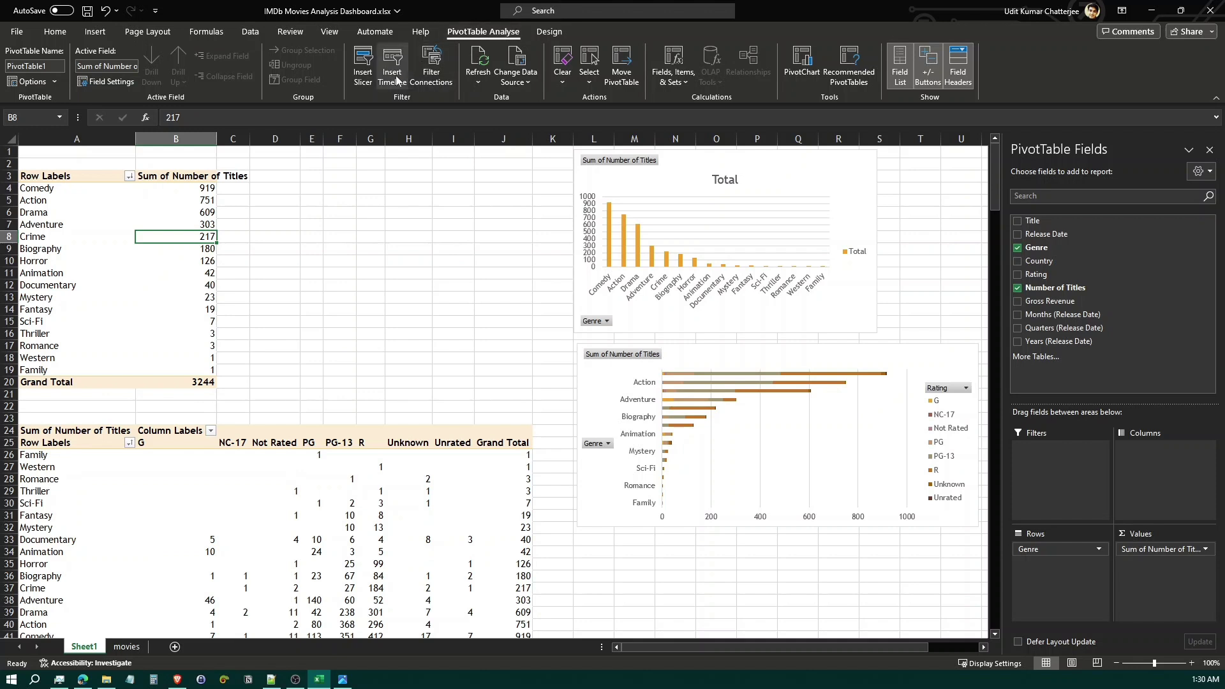
left_click(364, 80)
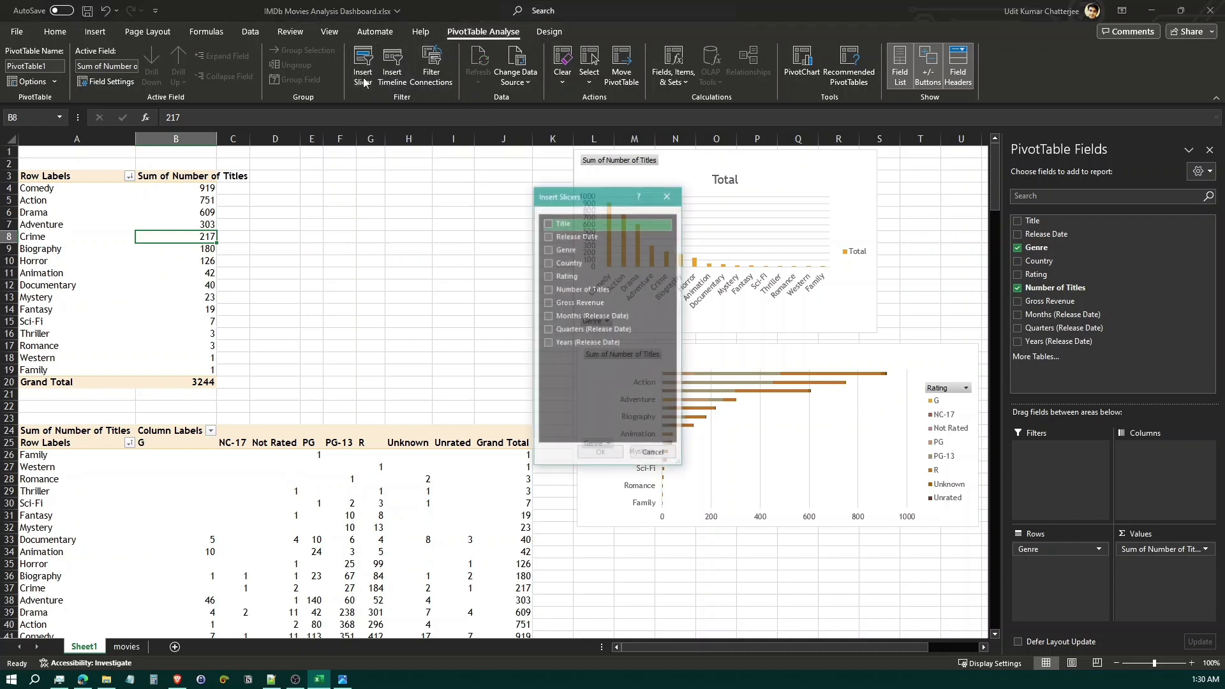
left_click_drag(587, 201, 408, 181)
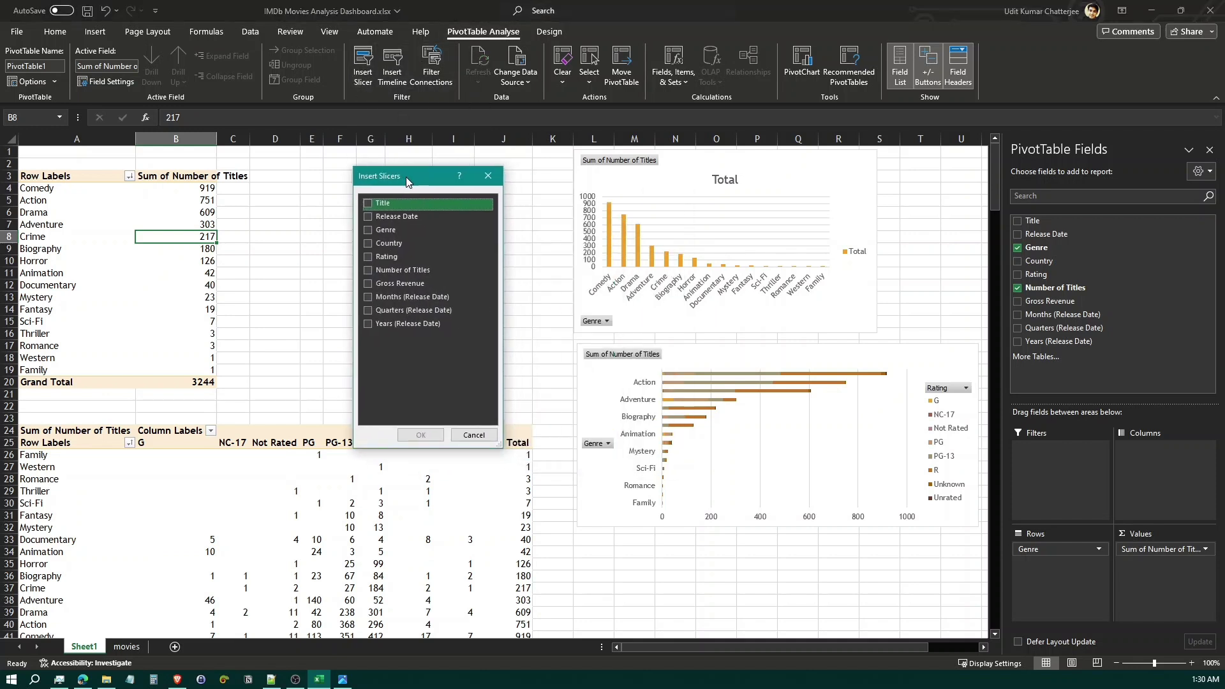
left_click(342, 679)
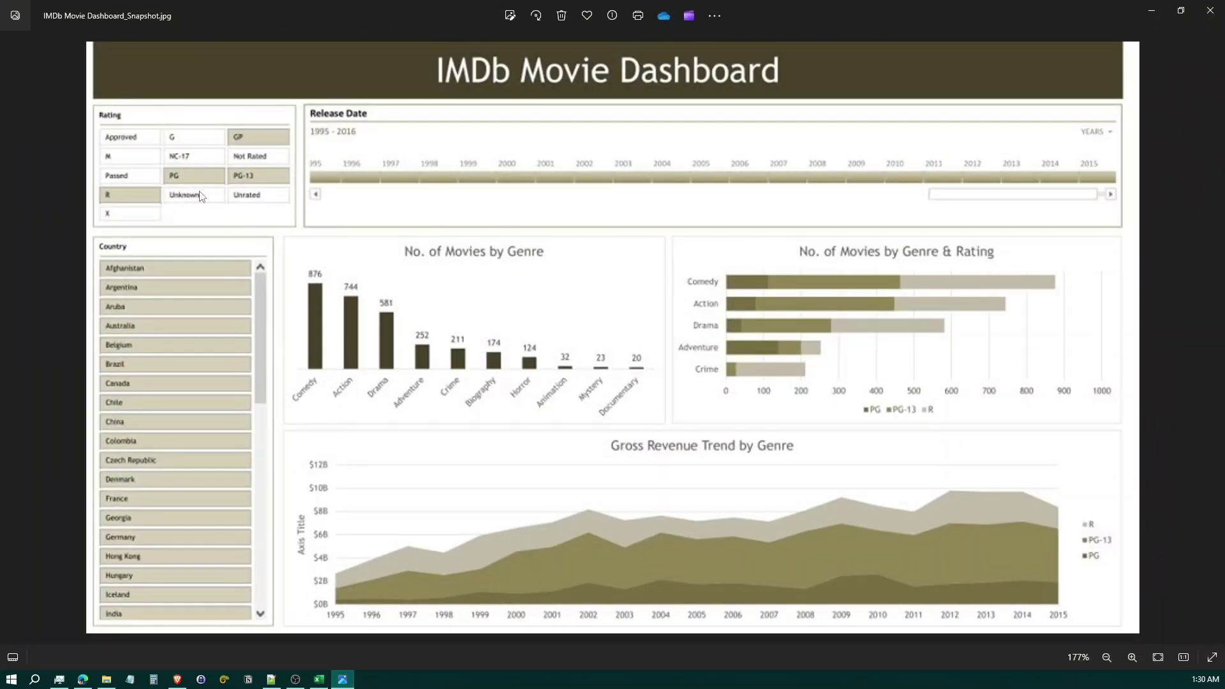
left_click(343, 679)
Insert Rating and Country slicers and position them side by side beside the genre table.
left_click(368, 257)
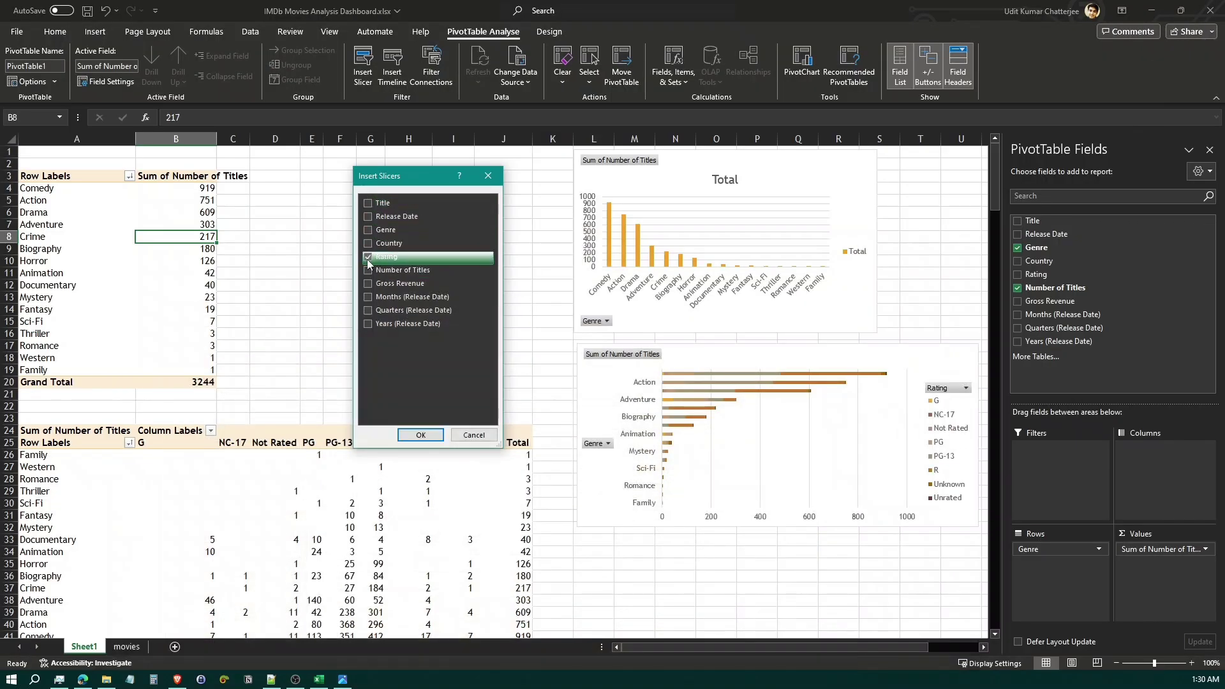
left_click(368, 243)
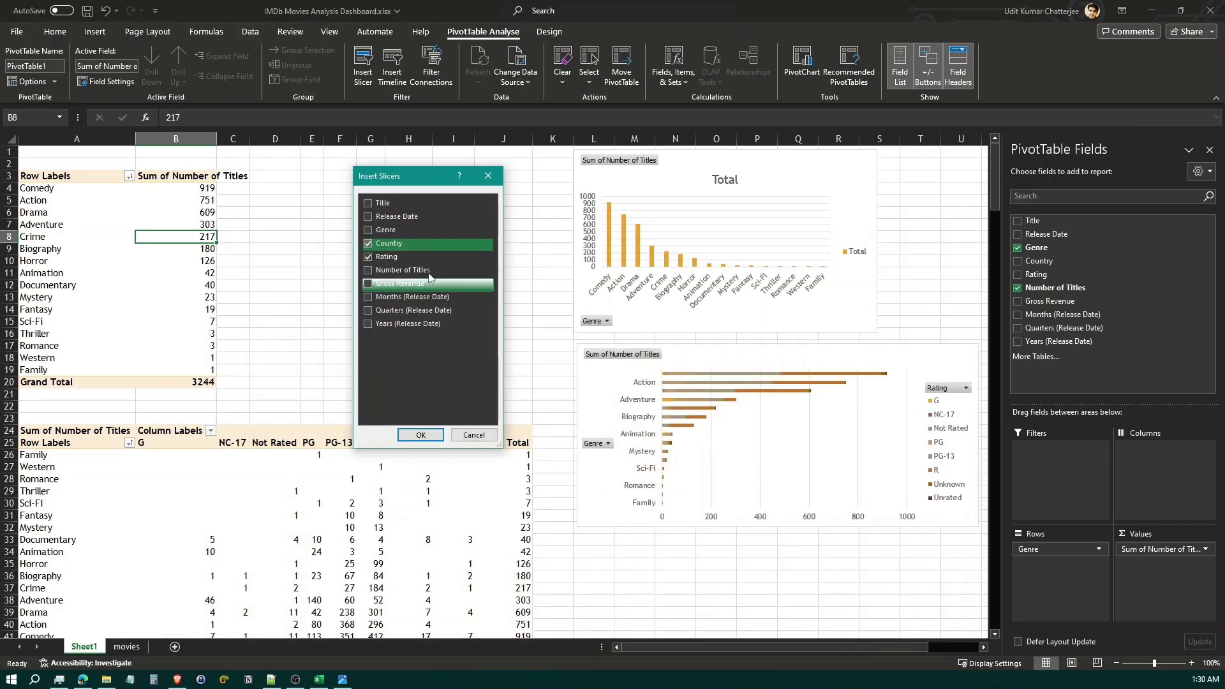
left_click(420, 436)
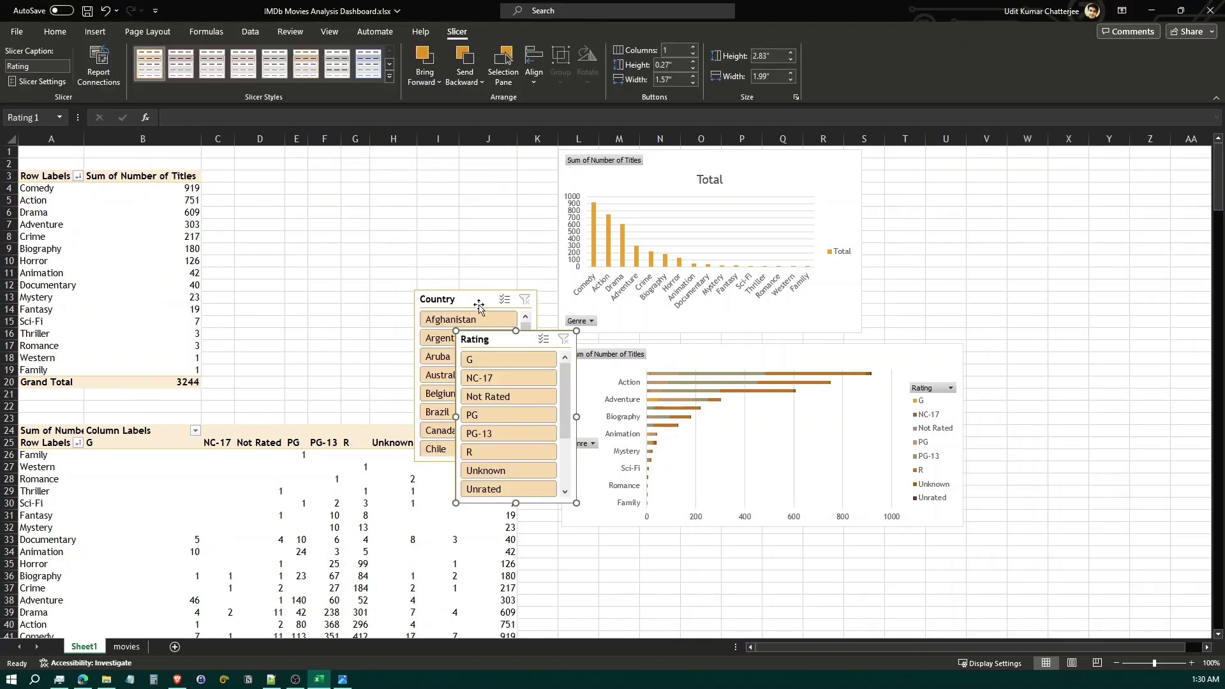
left_click_drag(479, 306, 347, 208)
left_click_drag(522, 338, 492, 205)
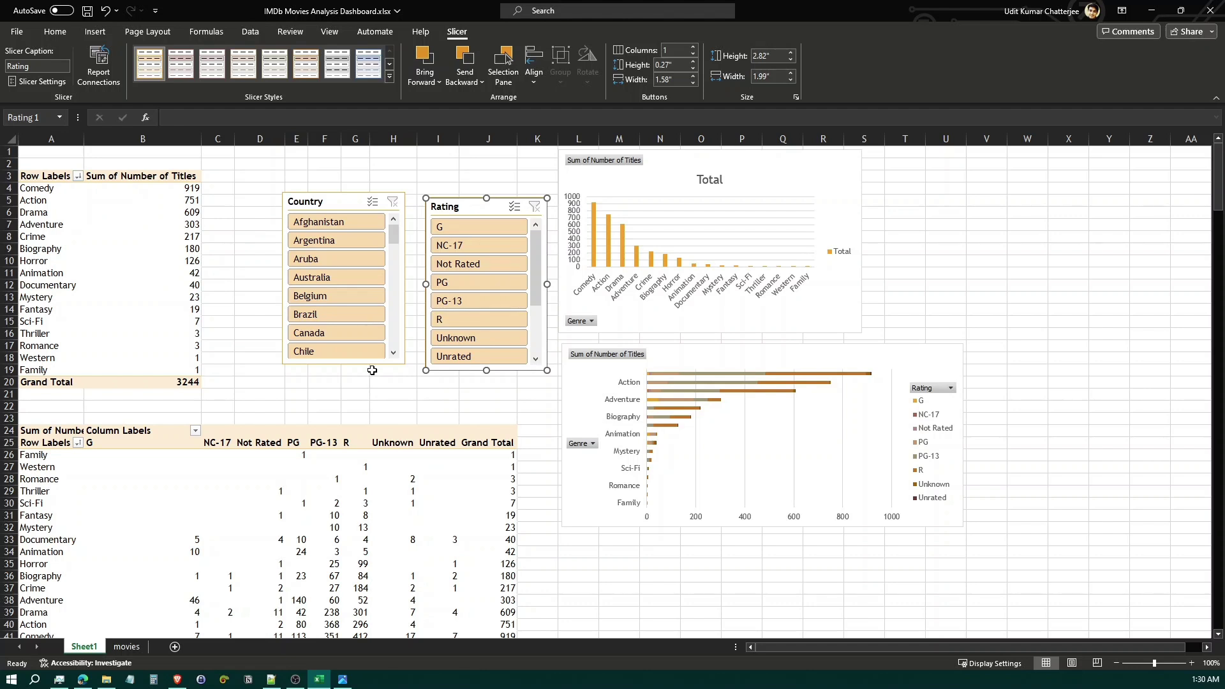
left_click(332, 203)
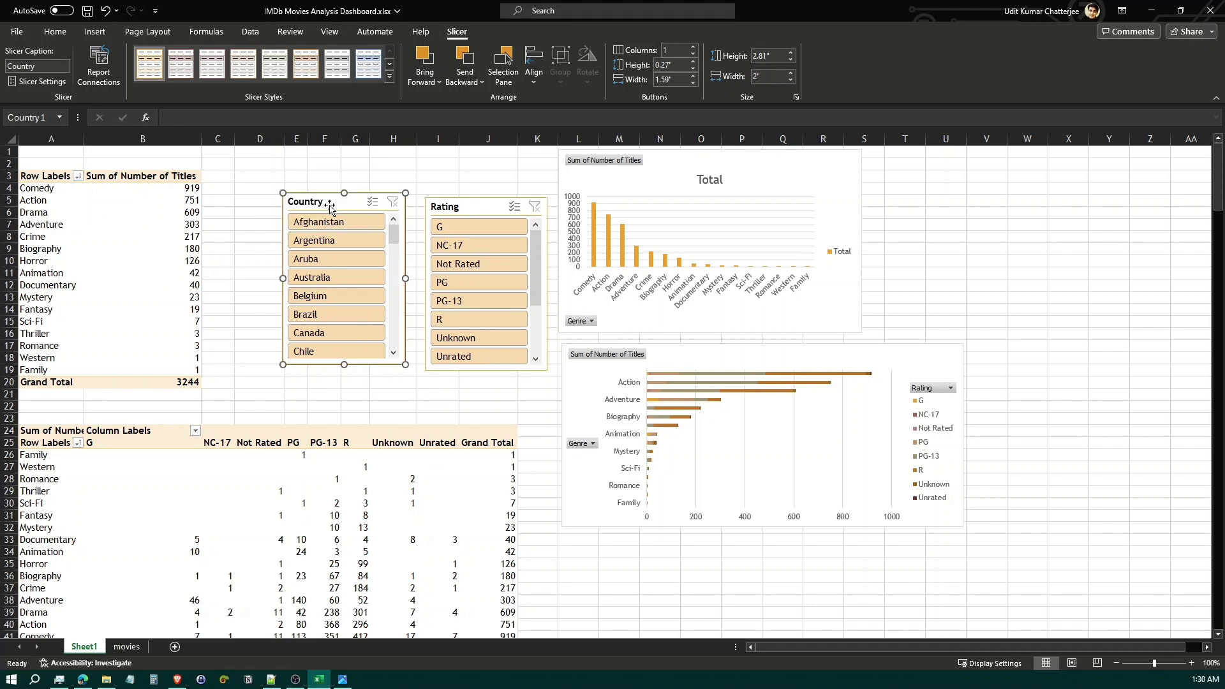
left_click(99, 71)
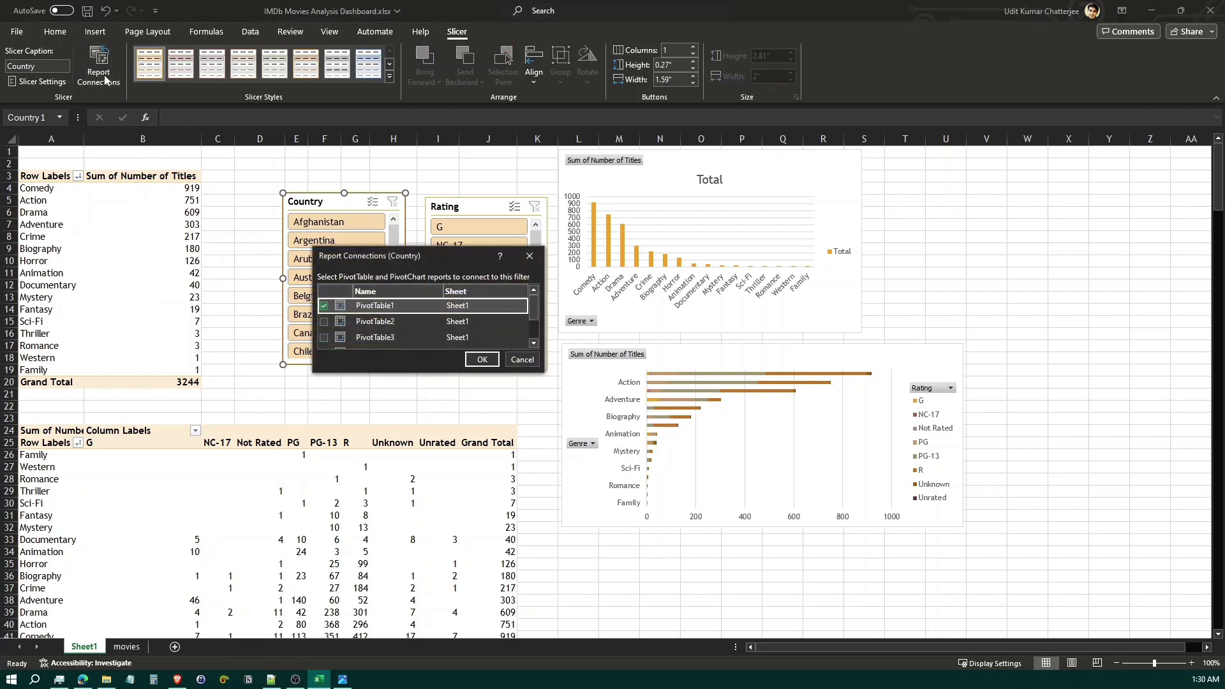
left_click_drag(543, 372, 608, 458)
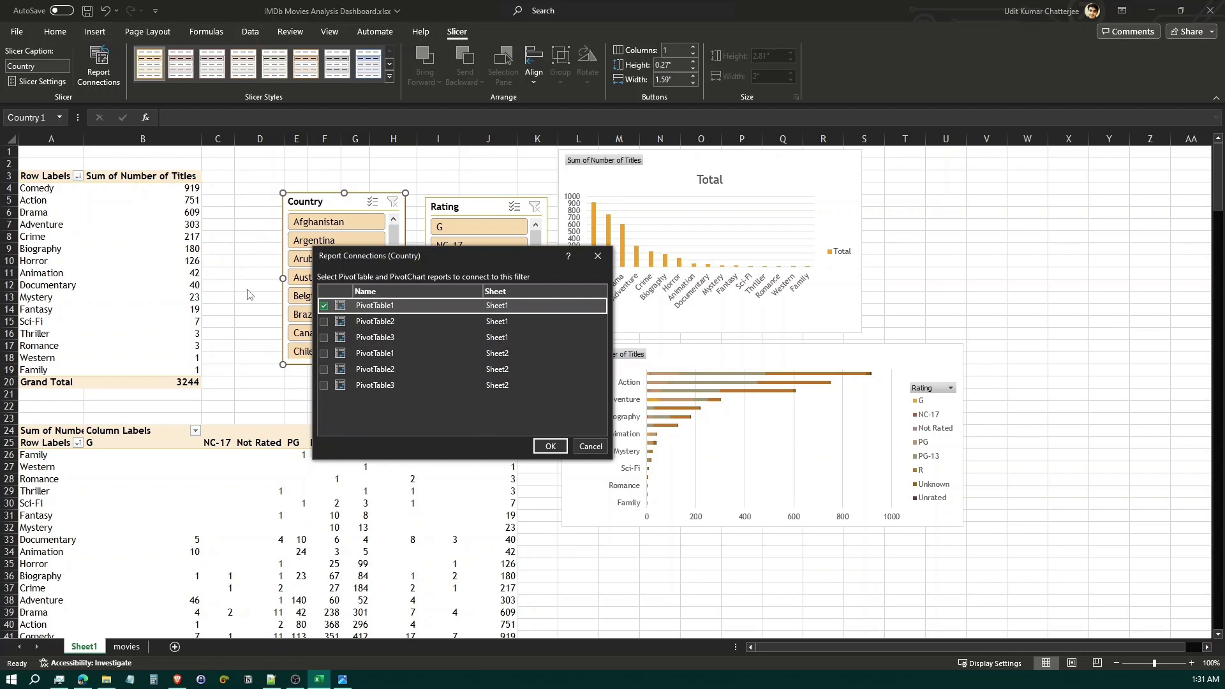
left_click(600, 451)
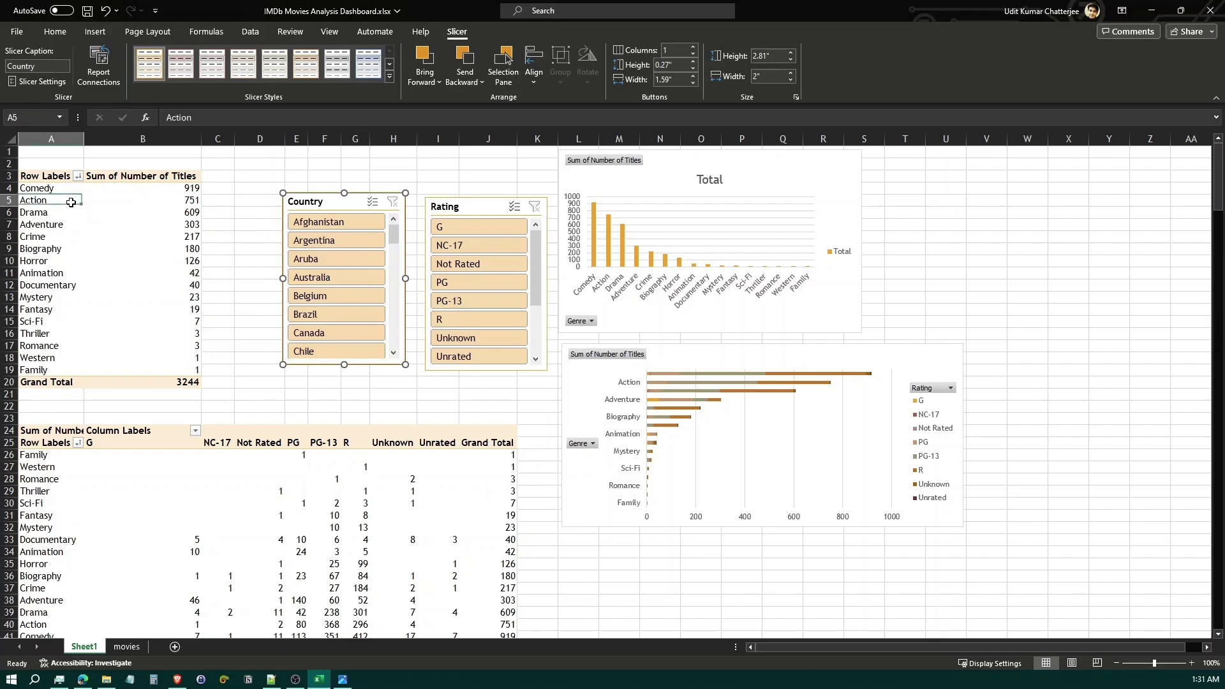
Rename the genre count pivot table to genre_titles.
left_click(82, 199)
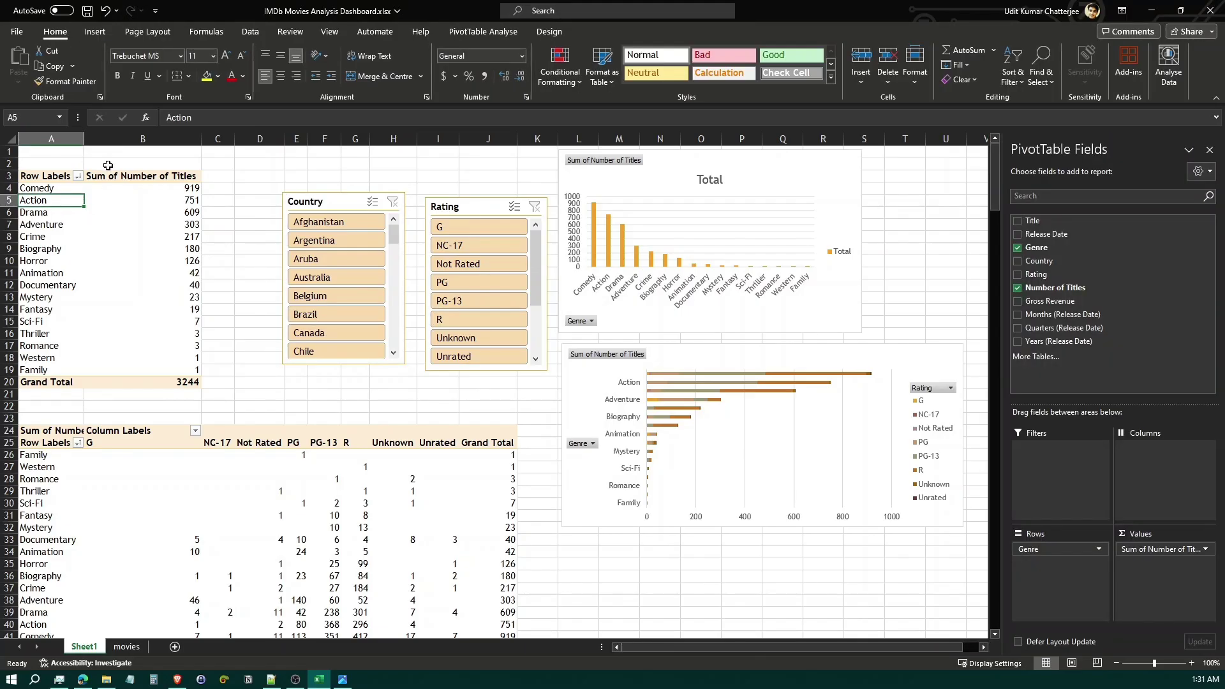
left_click(489, 33)
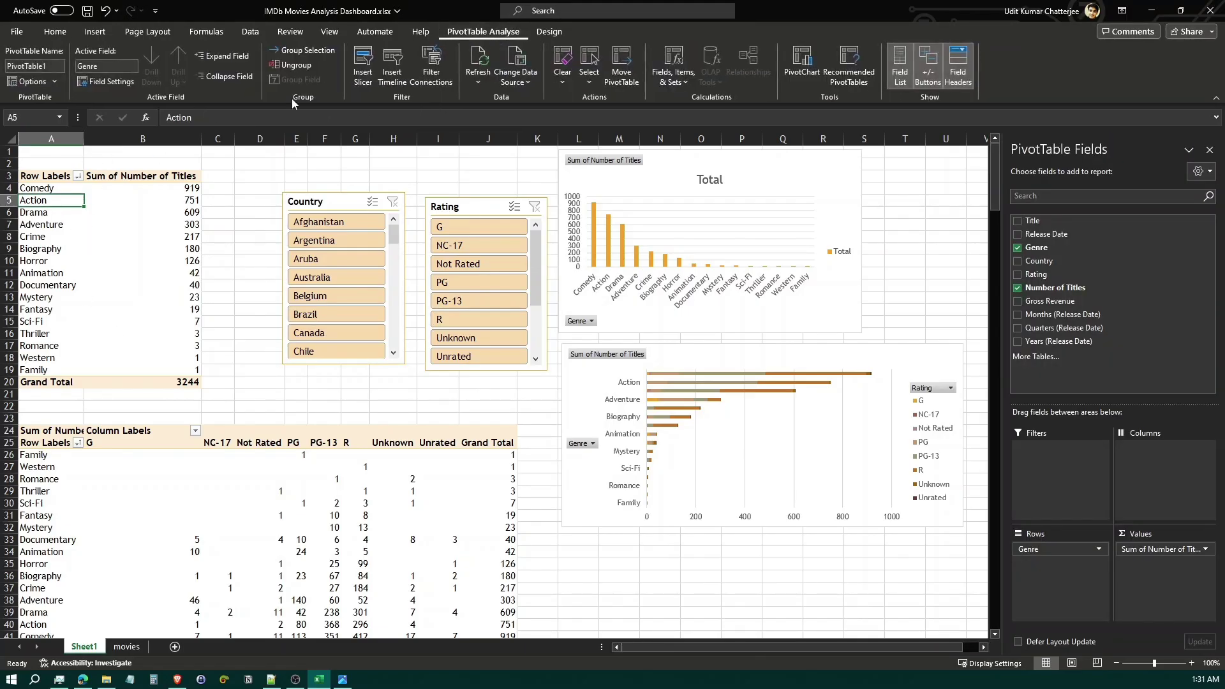
left_click(6, 66)
key("BackSpace")
key("Return")
left_click(244, 261)
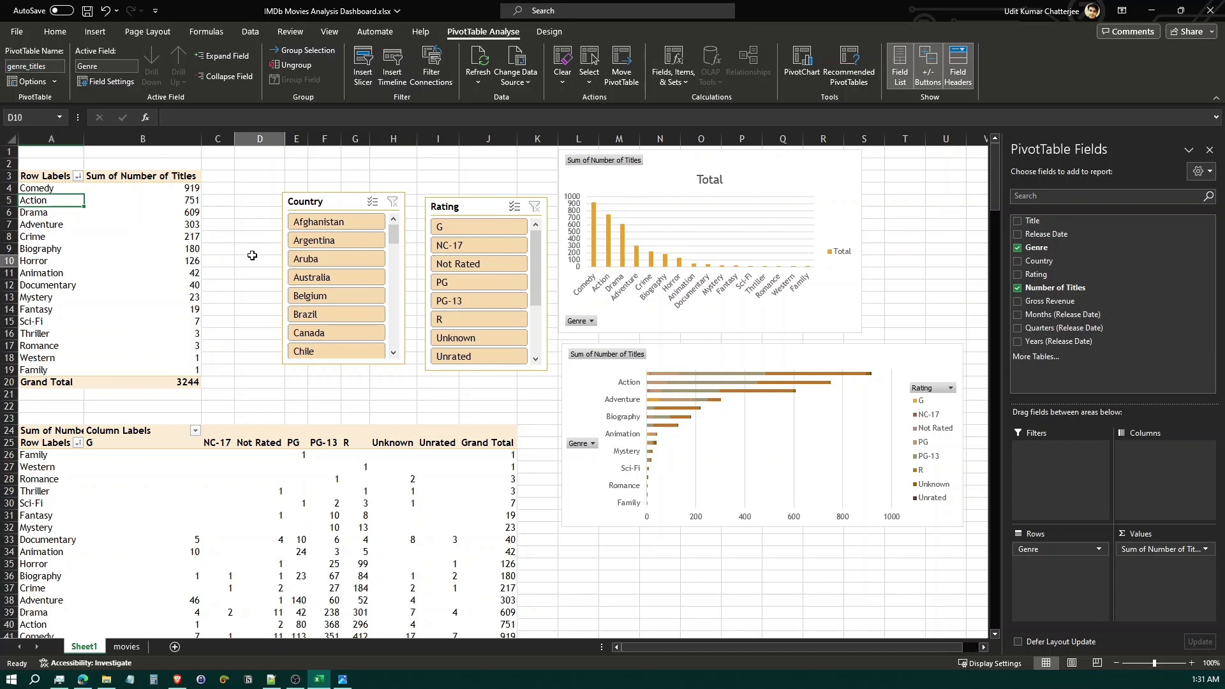
Rename the genre-by-rating pivot table to genre_rating_titles.
left_click(73, 462)
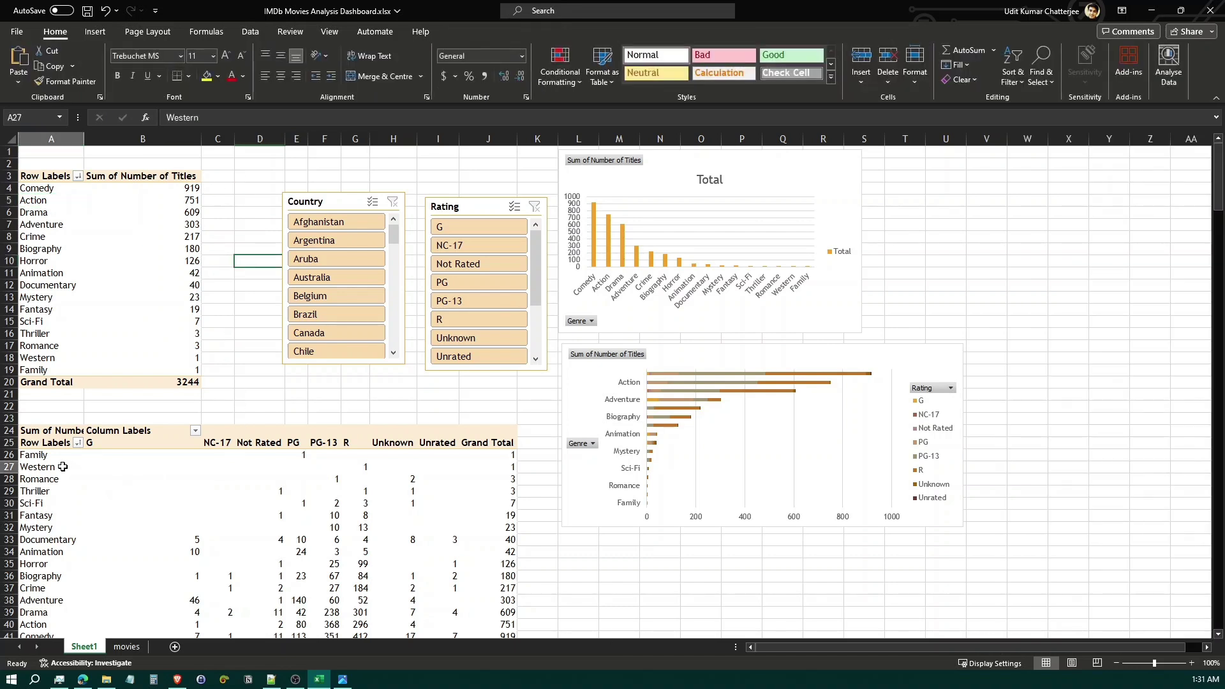
left_click(55, 64)
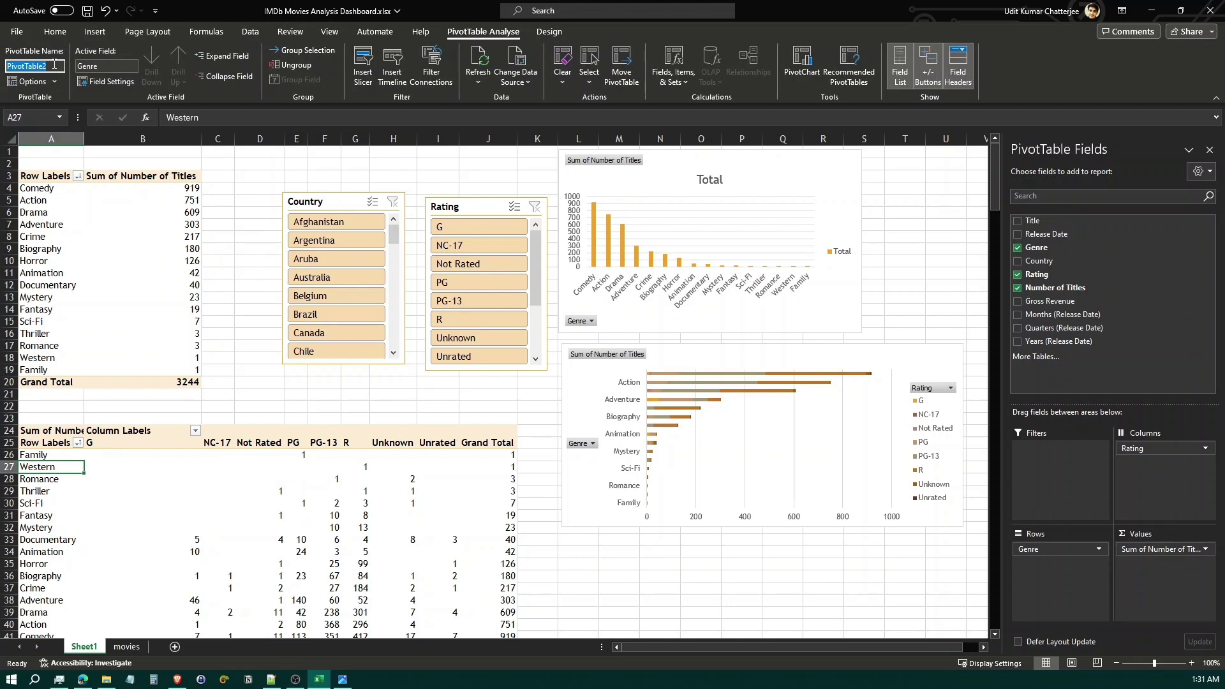
type("gen")
type("re_rating_titles")
left_click(246, 300)
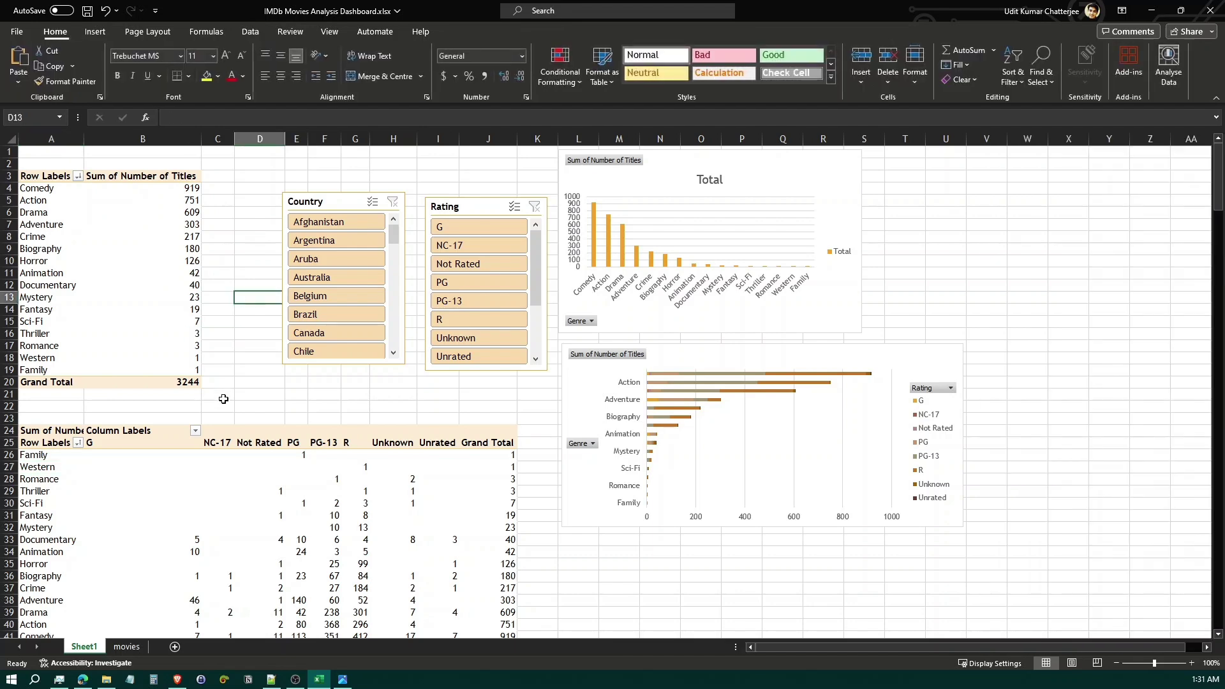
Rename the year-by-rating pivot table from PivotTable3 to year_rating_revenue.
scroll(247, 300, "down", 6)
left_click(33, 492)
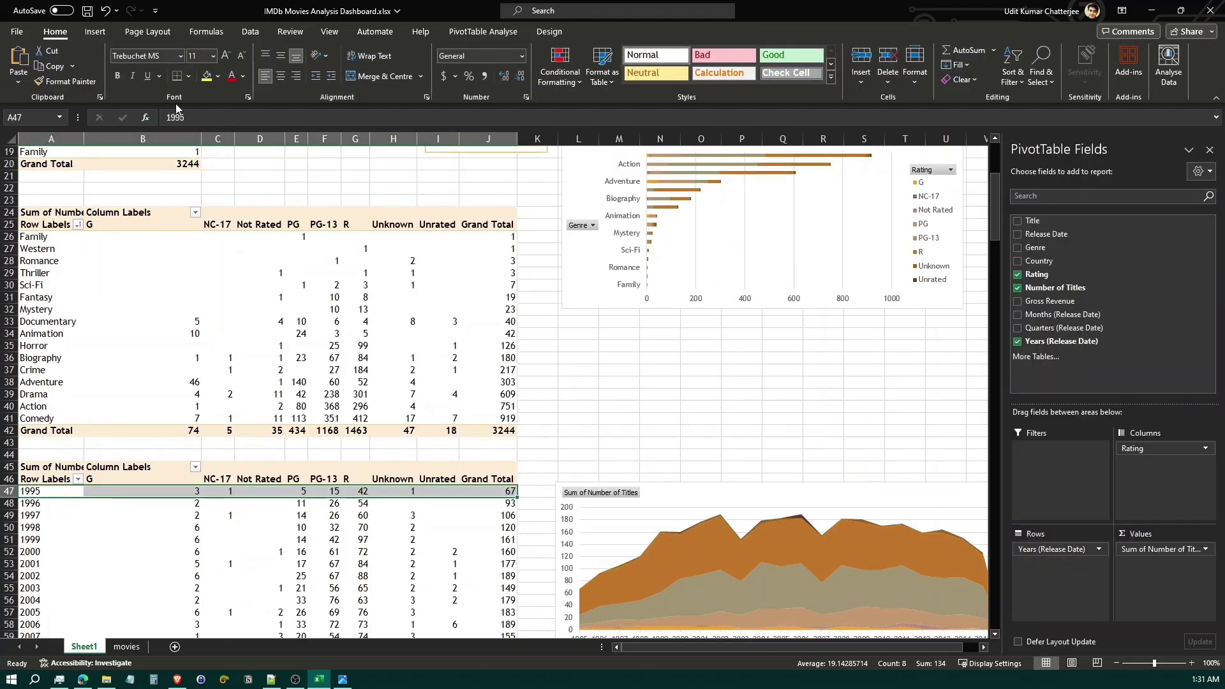
left_click(483, 31)
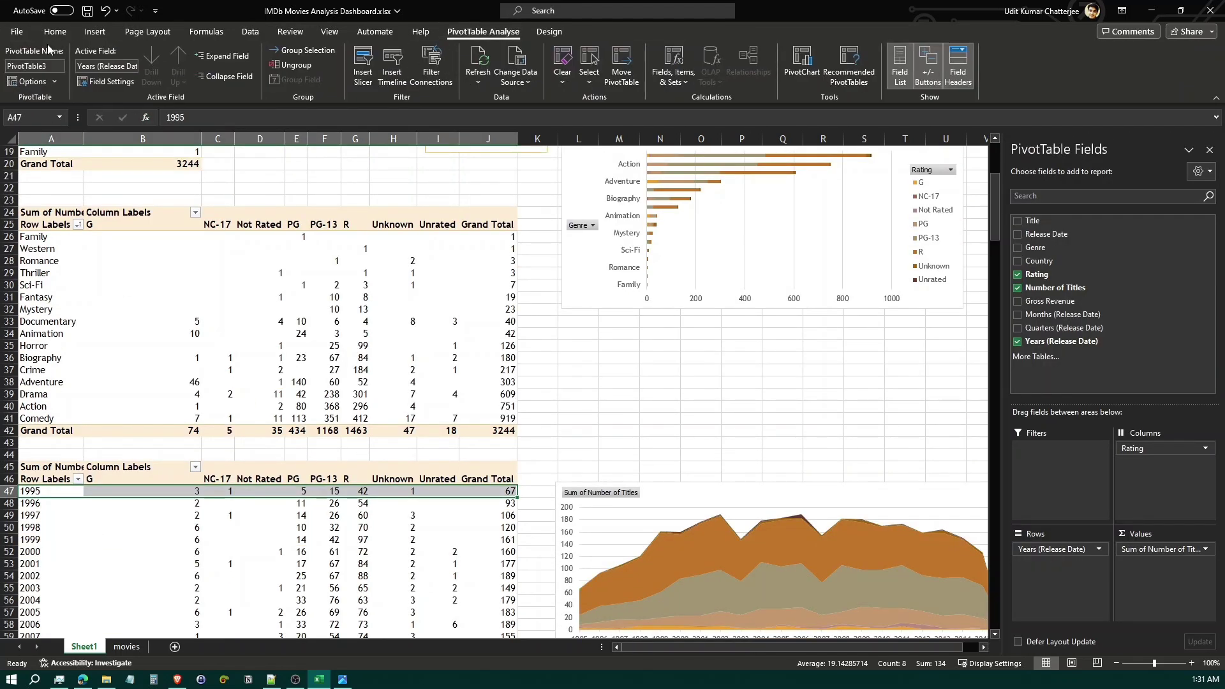
left_click(53, 64)
type("ye")
type("ar_rating_revenue")
left_click(289, 188)
scroll(454, 262, "up", 6)
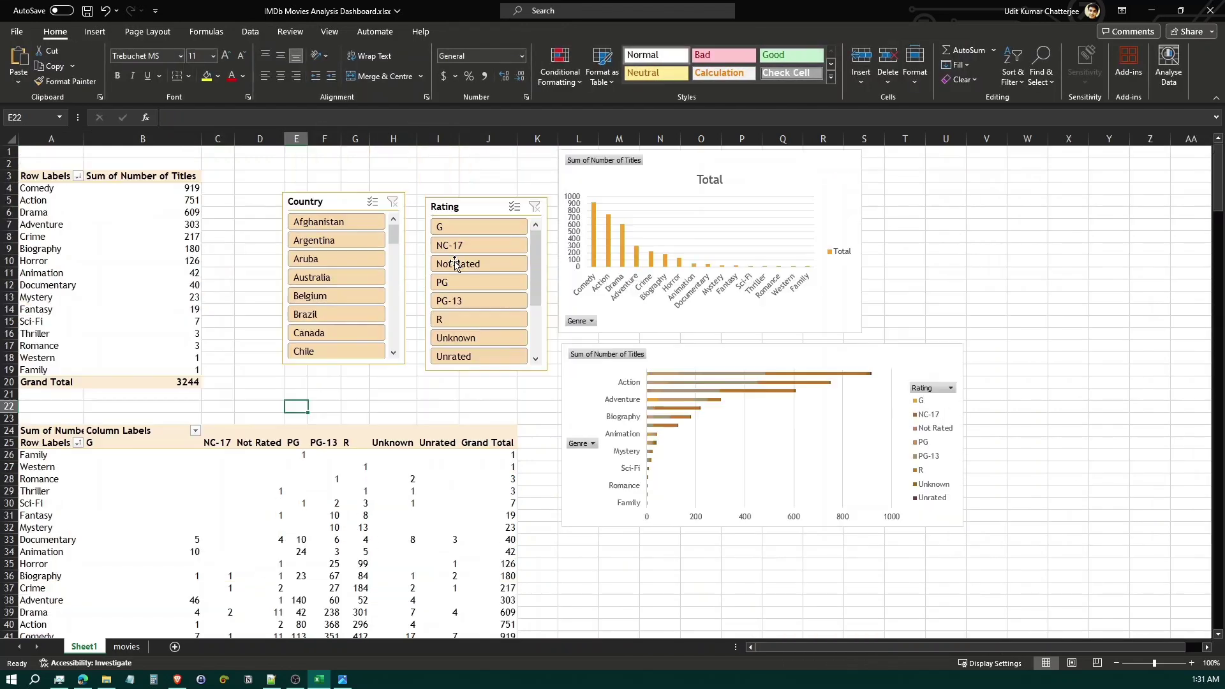
Add genre_rating_titles and year_rating_revenue to the Country slicer's report connections.
left_click(343, 198)
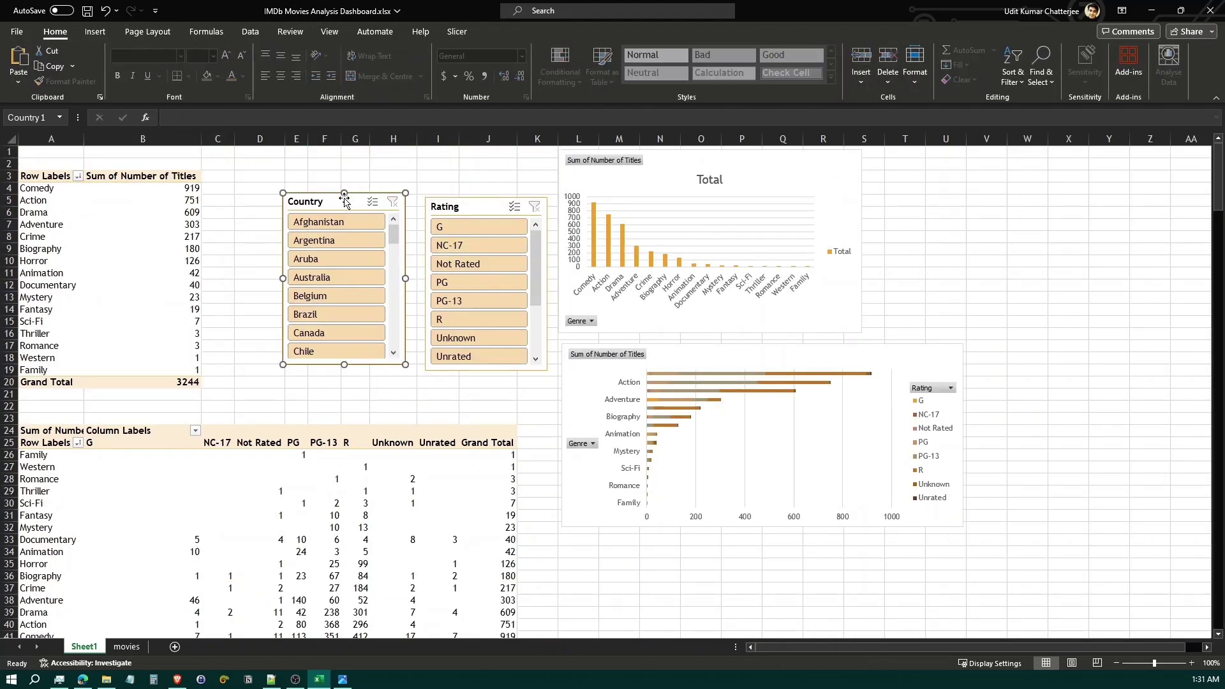
left_click(456, 31)
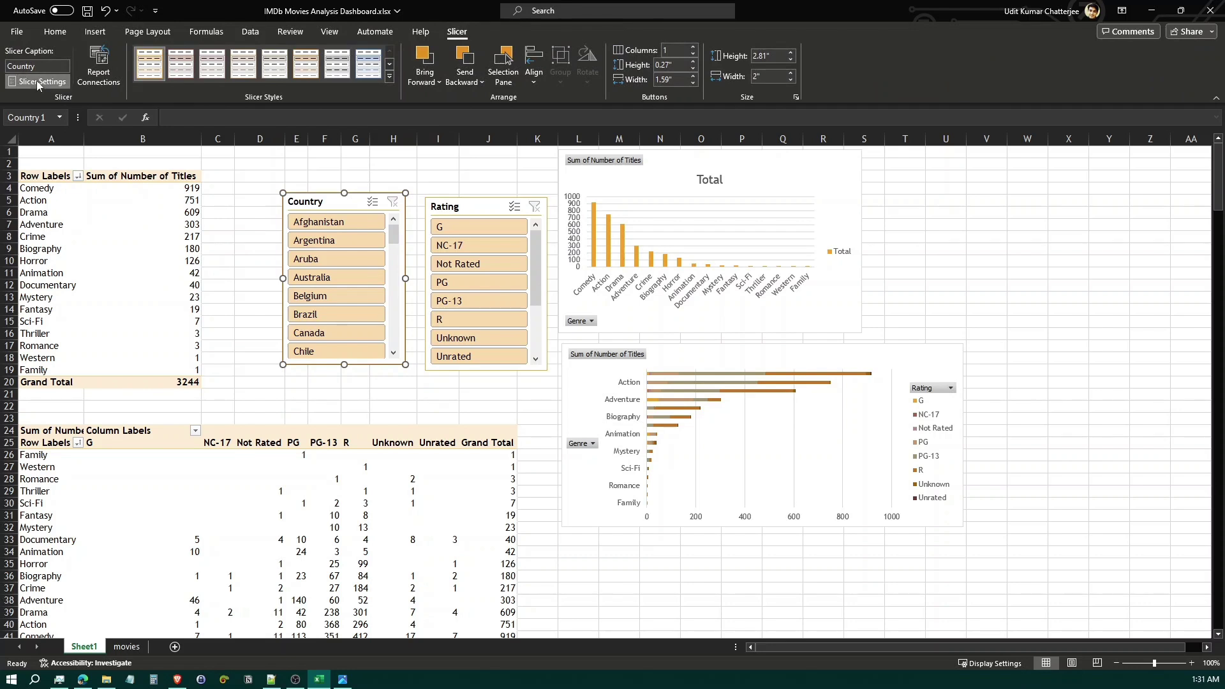
left_click(37, 81)
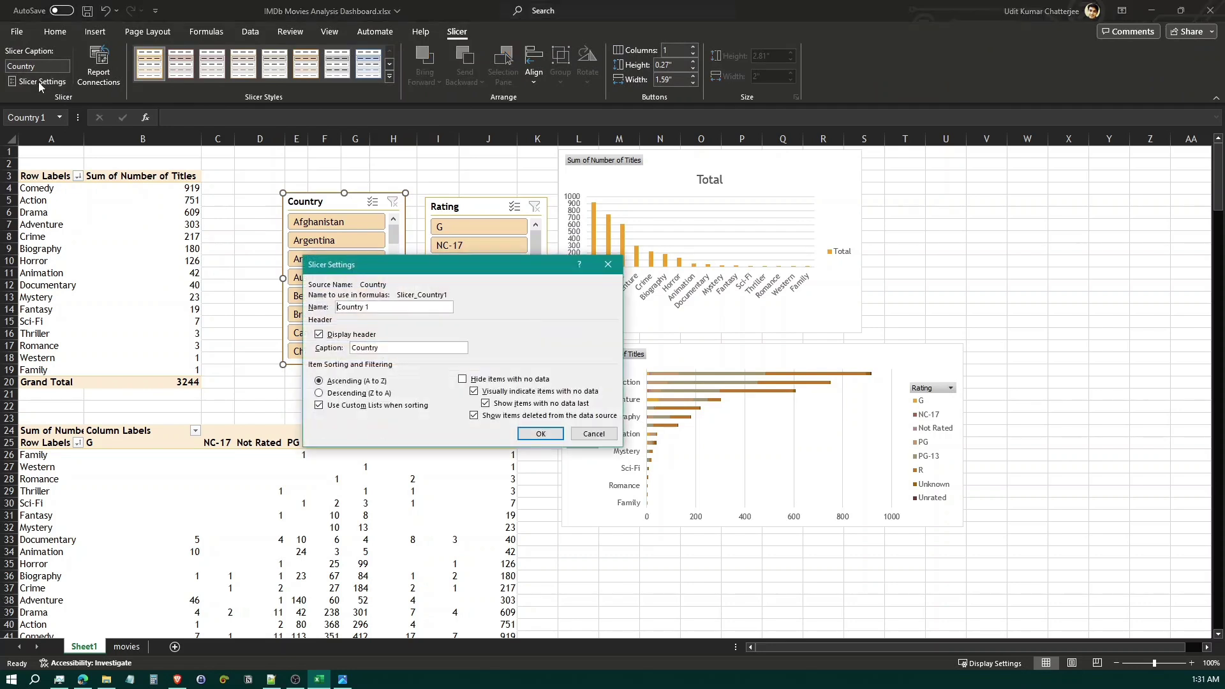
left_click(609, 264)
left_click(115, 80)
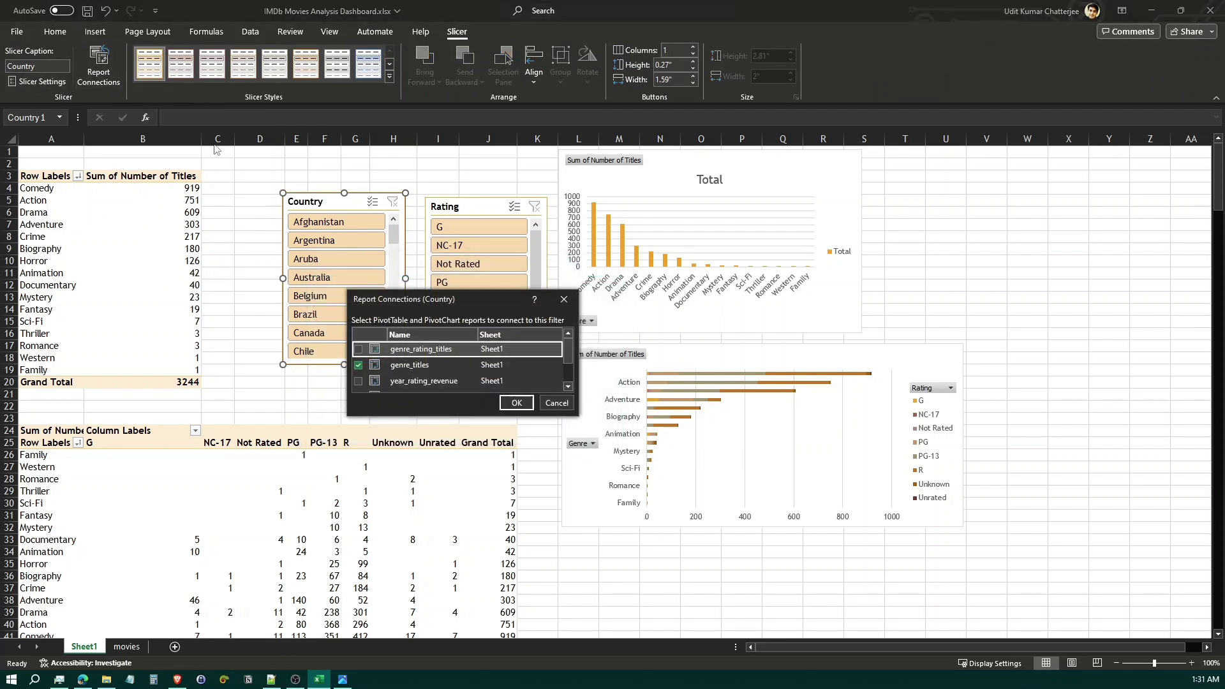
left_click_drag(572, 415, 669, 550)
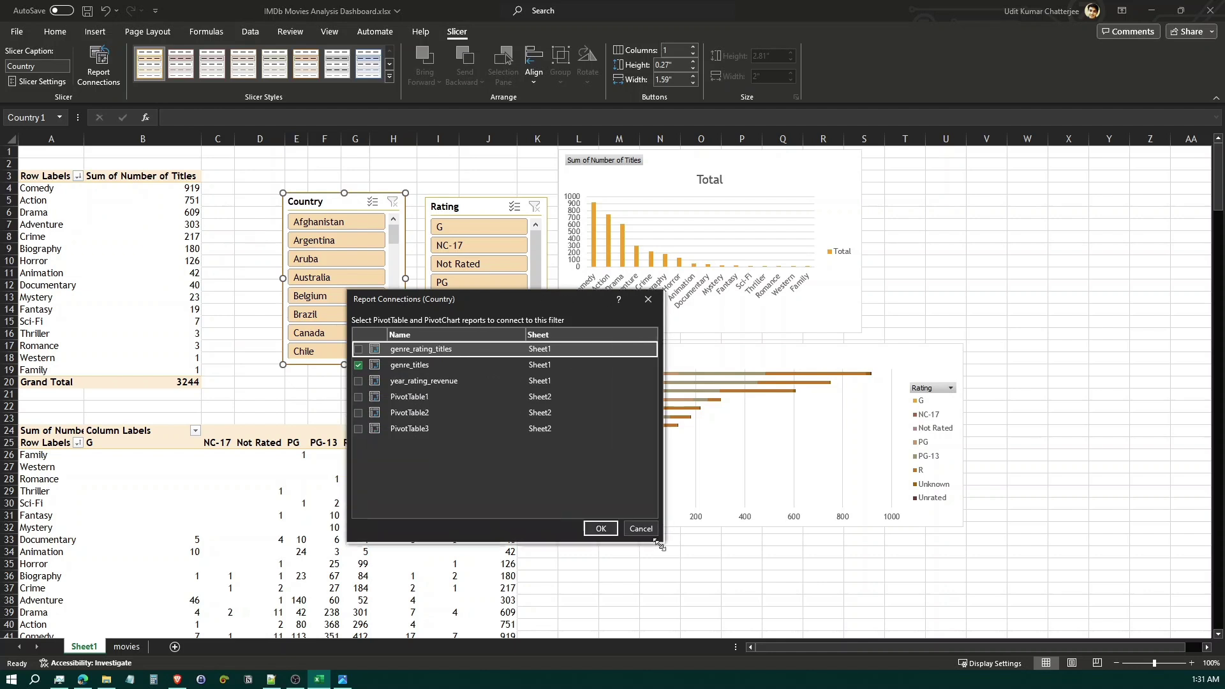
left_click(359, 349)
left_click(356, 382)
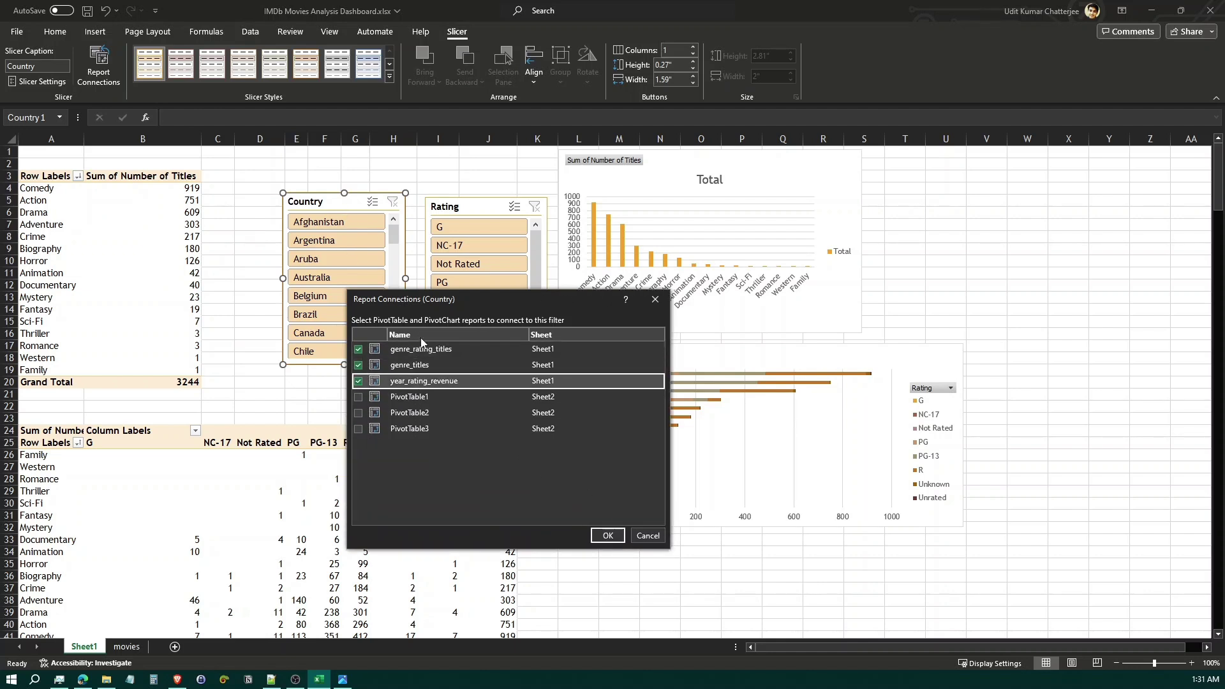
left_click(607, 536)
left_click(482, 207)
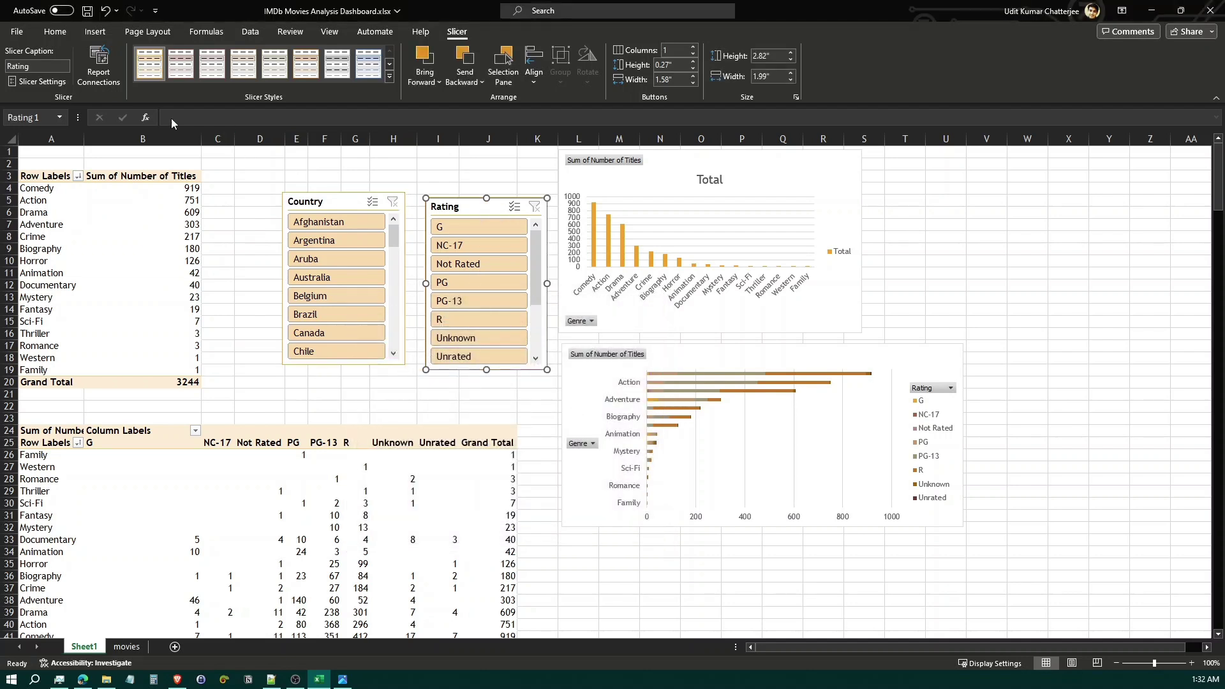
Add genre_rating_titles and year_rating_revenue to the Rating slicer's report connections.
left_click(98, 63)
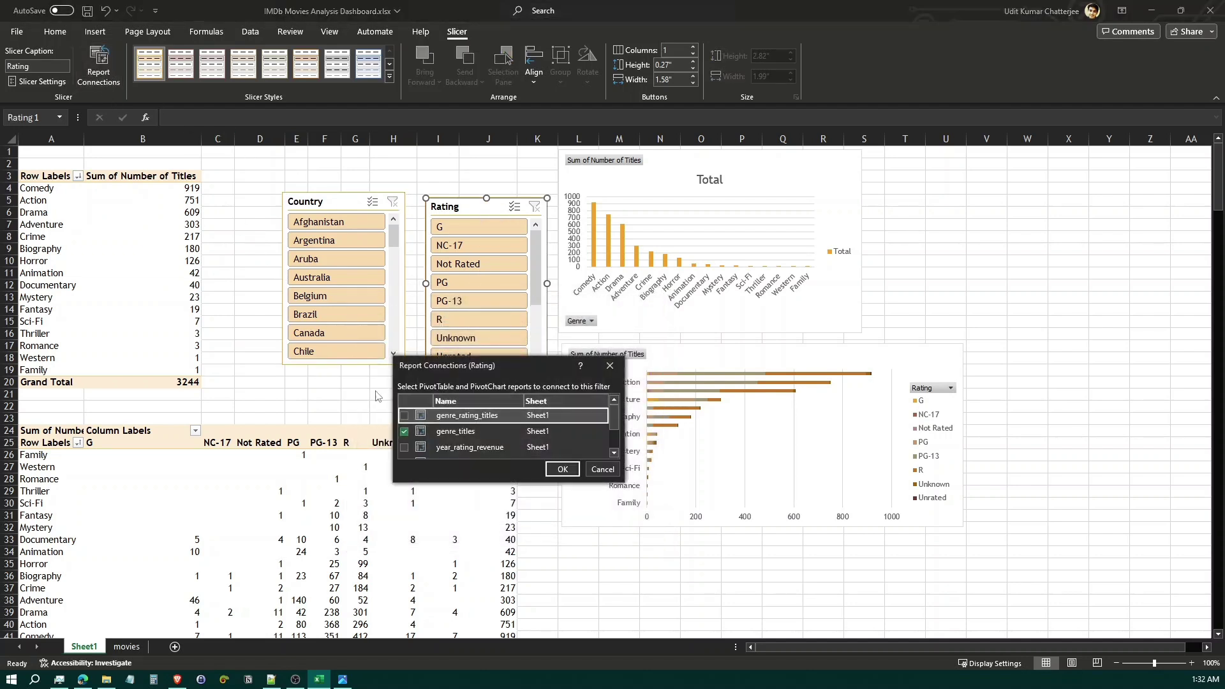
left_click(404, 417)
left_click(405, 448)
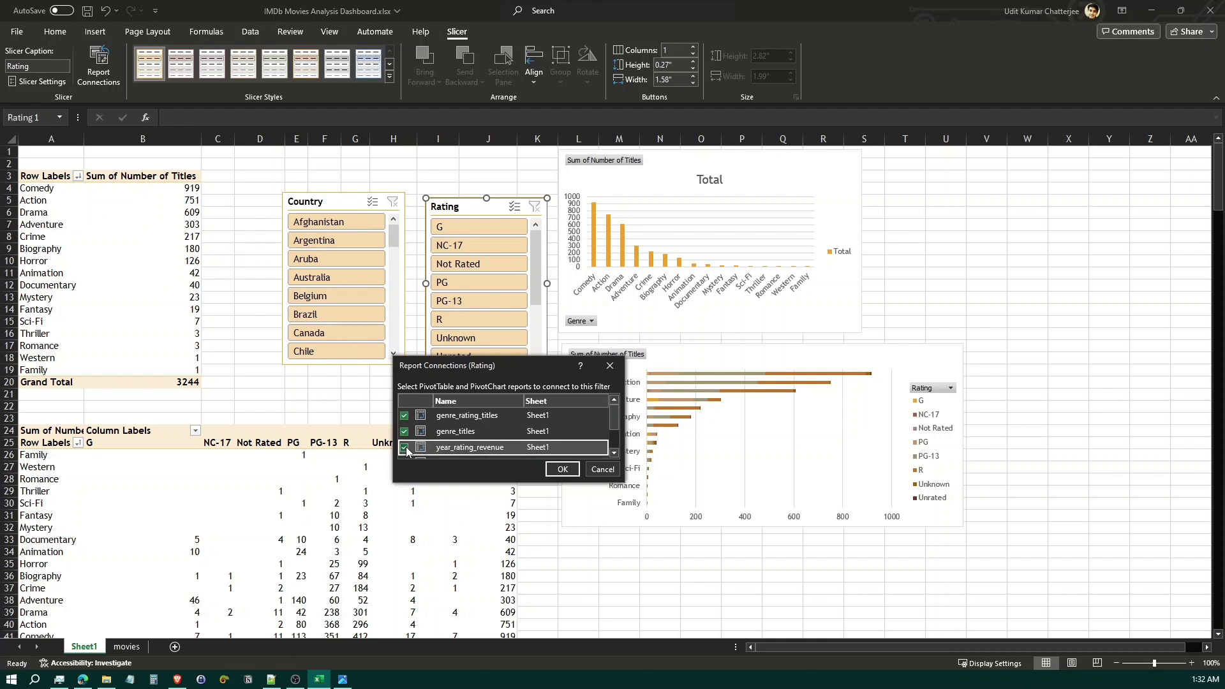
left_click(567, 471)
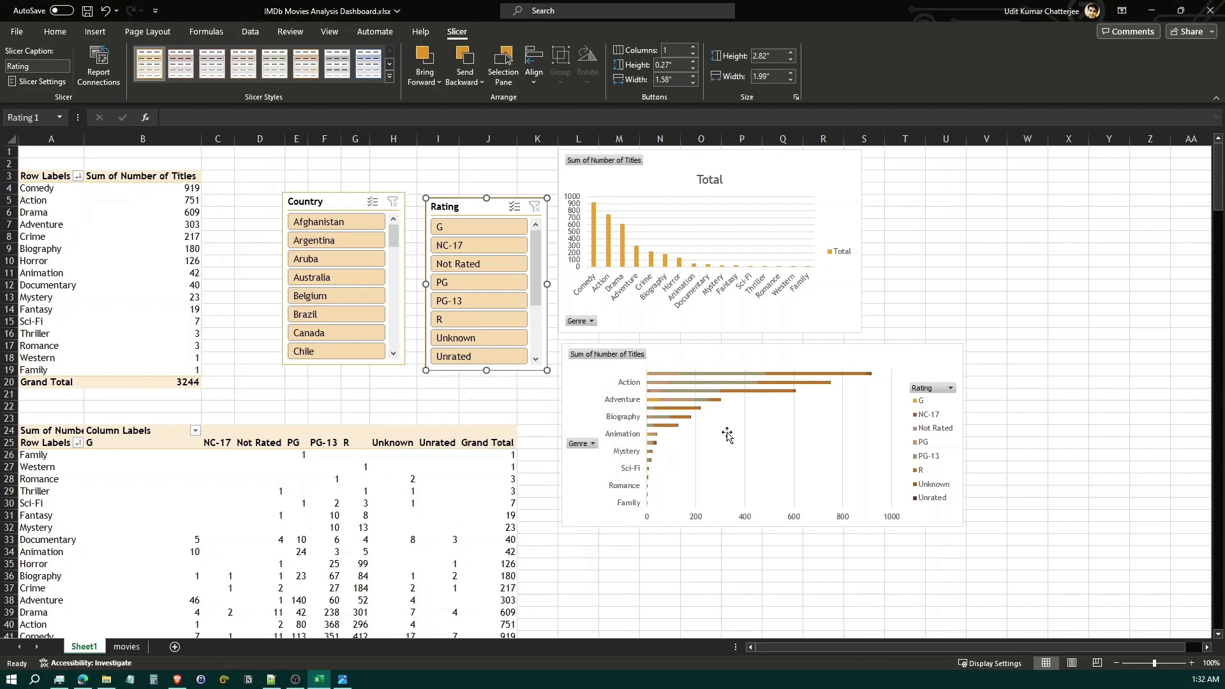
Make the Rating slicer taller and wider, and lengthen the Country slicer.
left_click_drag(547, 370, 571, 468)
left_click(359, 368)
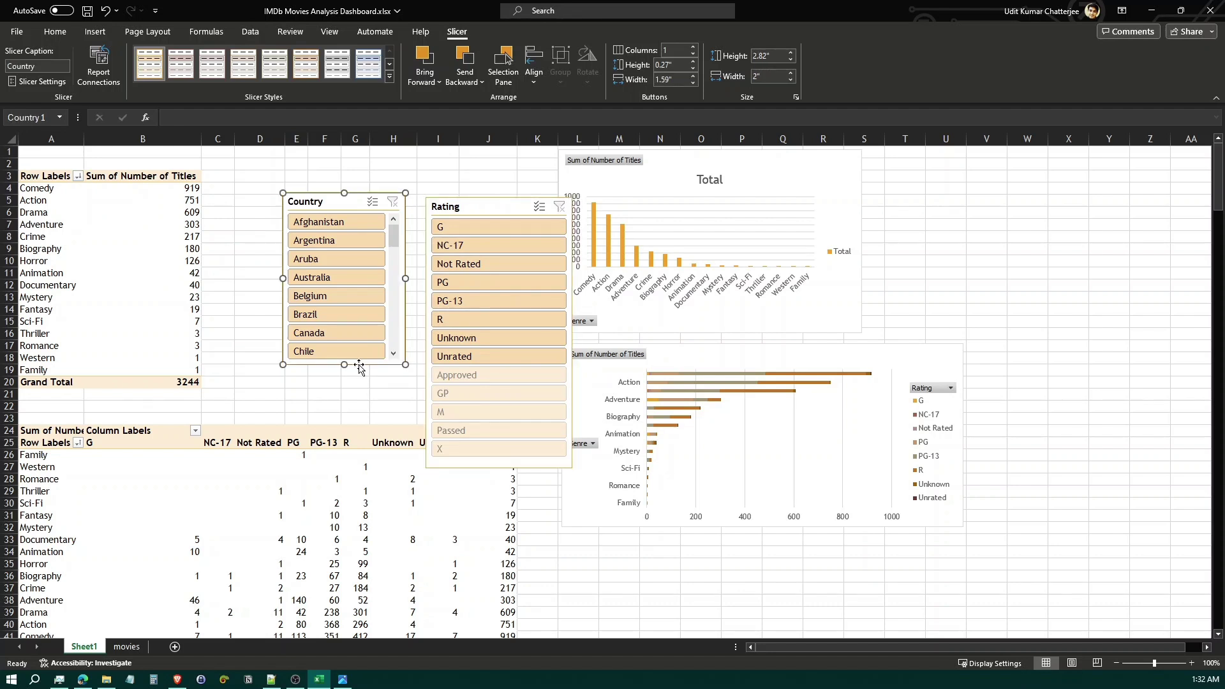
left_click_drag(344, 363, 344, 432)
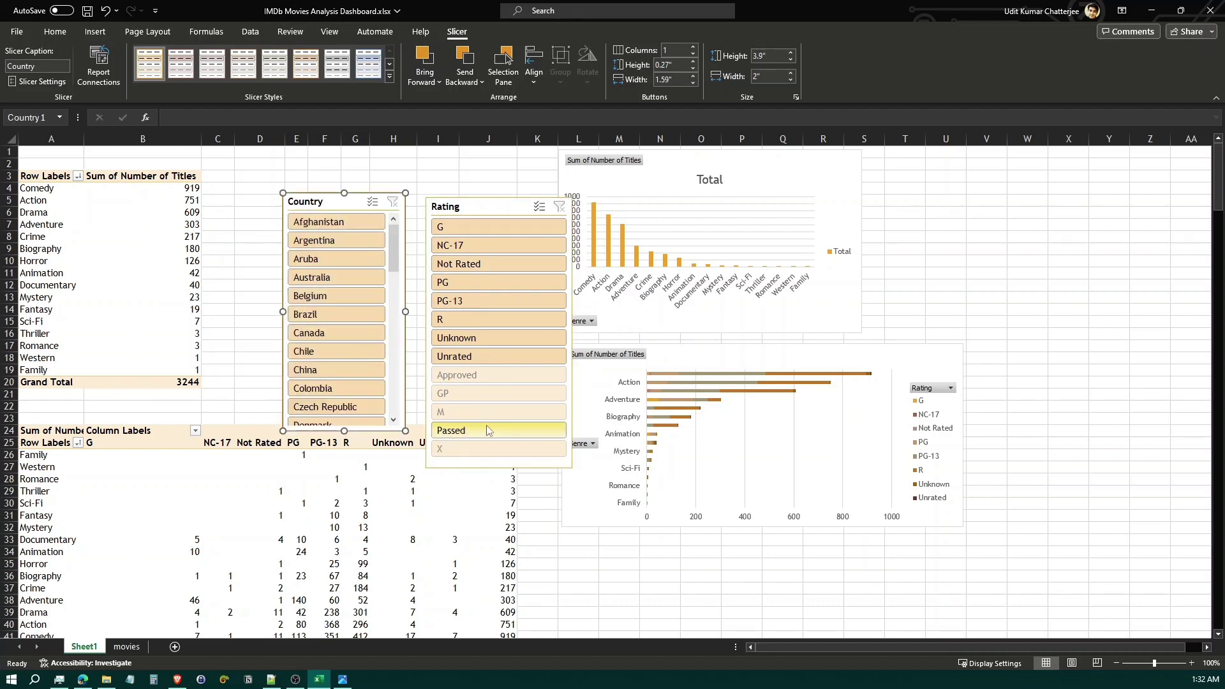
Set both slicers to hide items with no data, then stack Country above Rating right of the charts.
left_click_drag(500, 219, 498, 217)
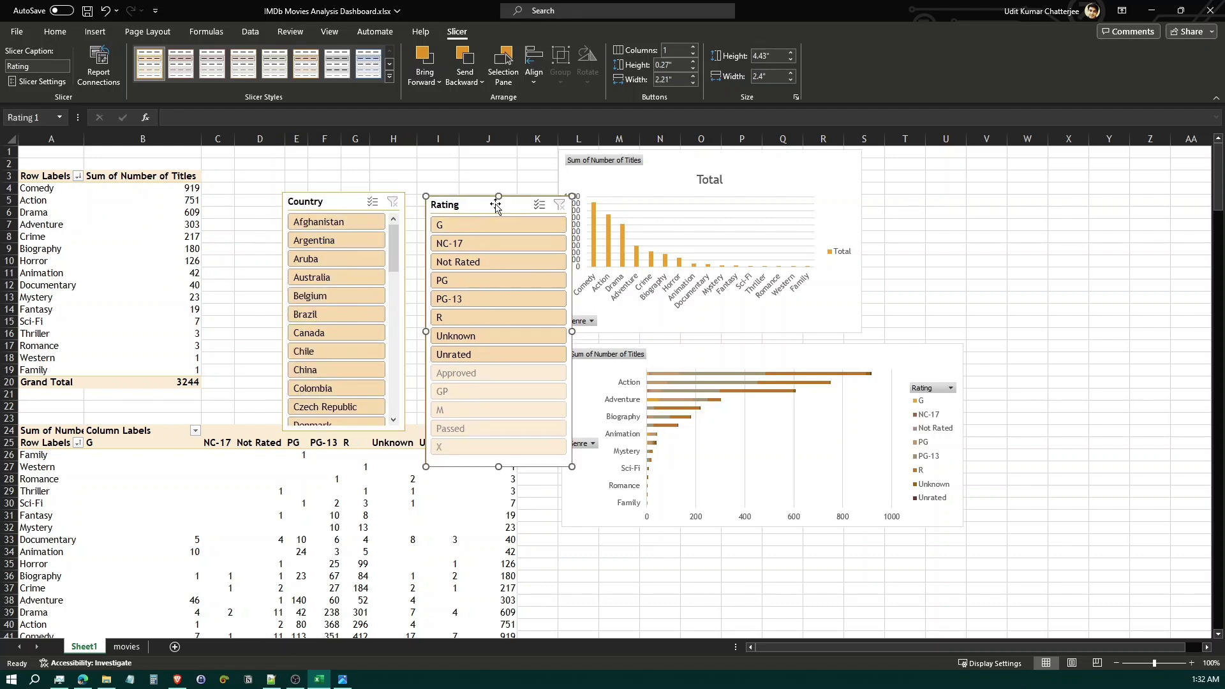
left_click(40, 82)
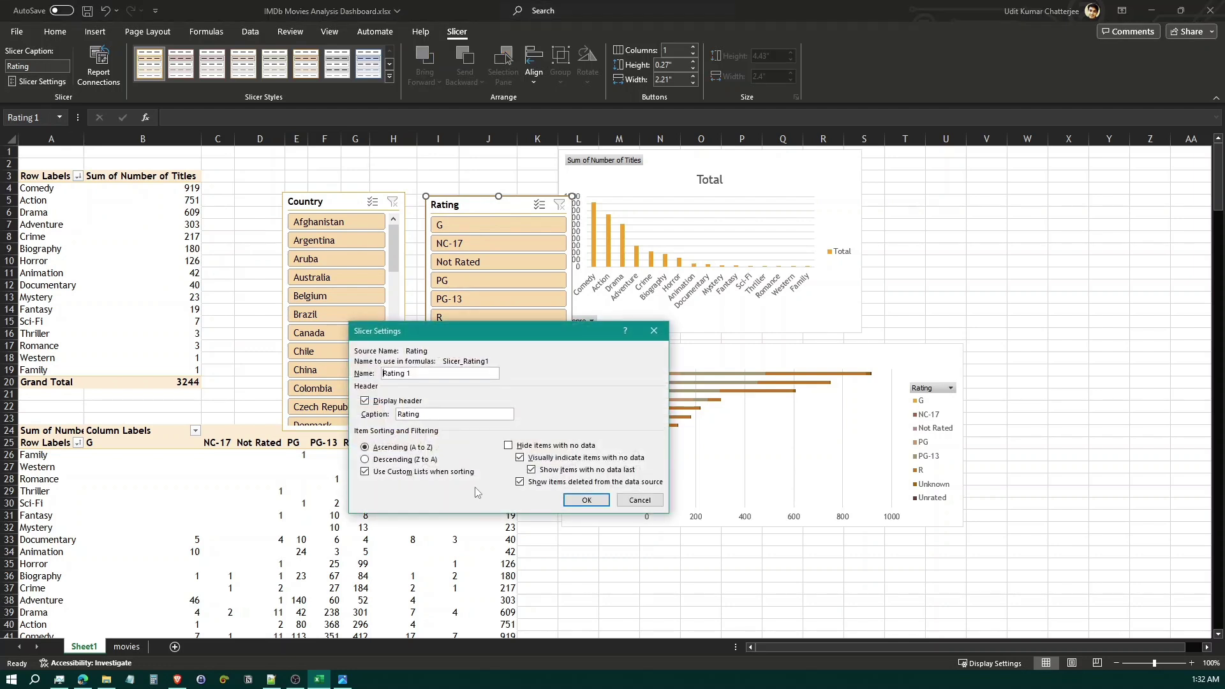
left_click(509, 445)
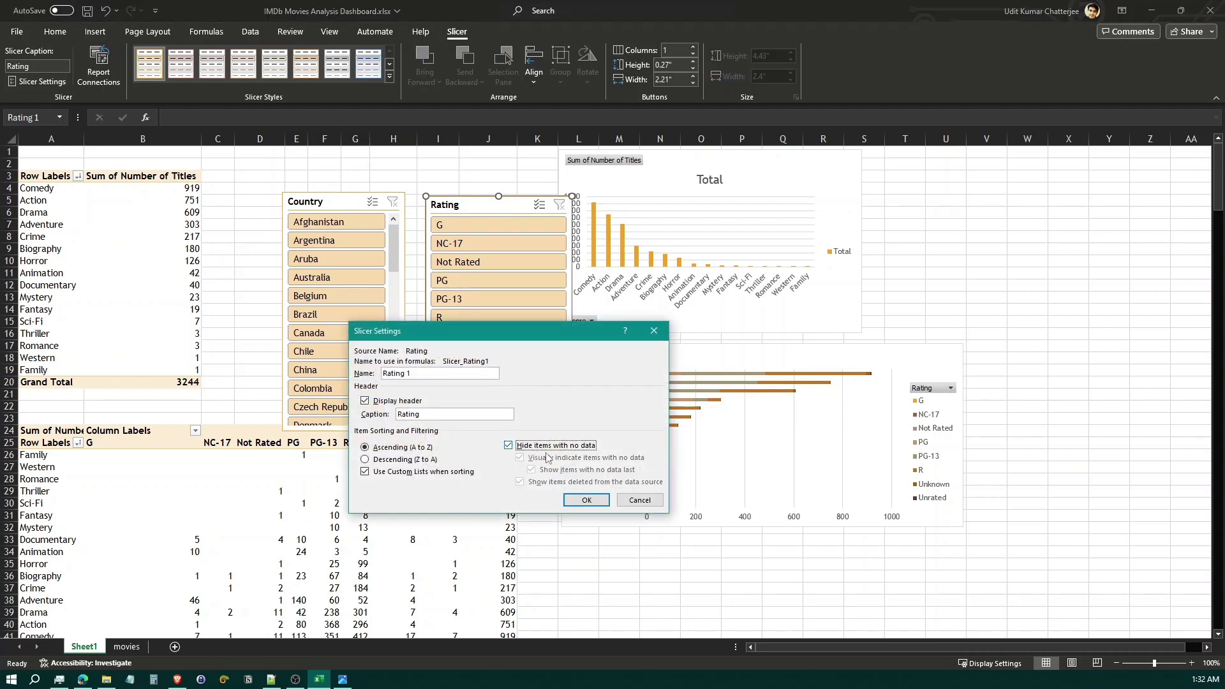
left_click(586, 500)
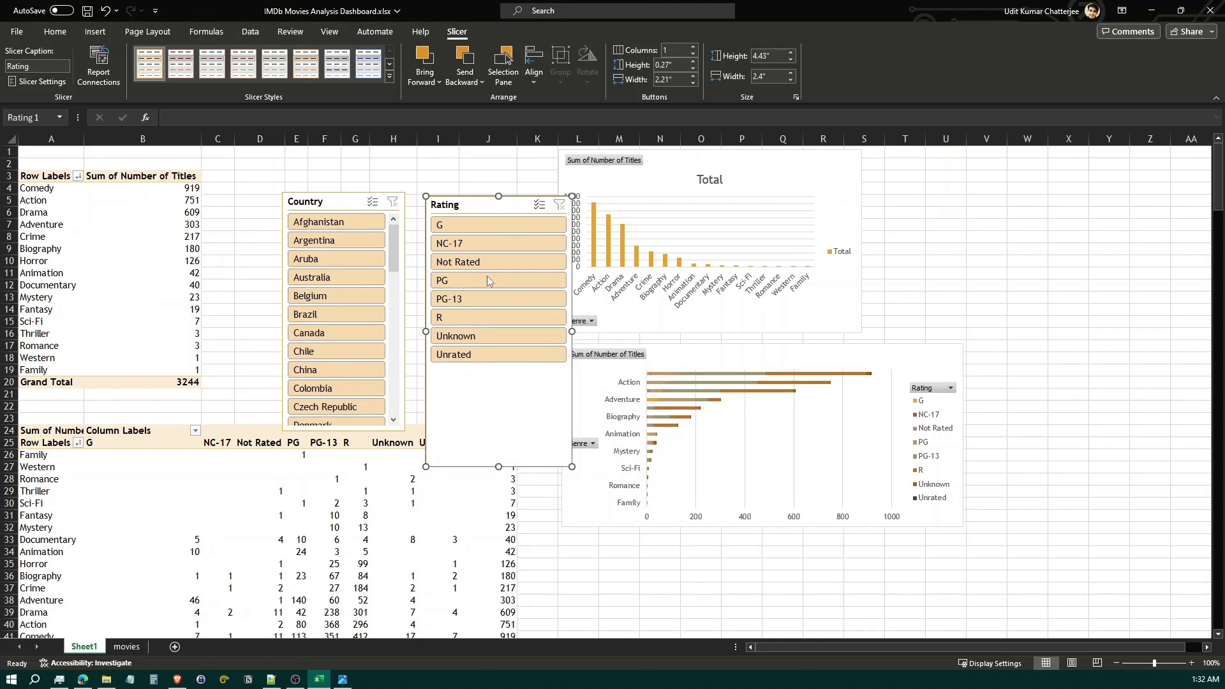
left_click(339, 204)
left_click(38, 81)
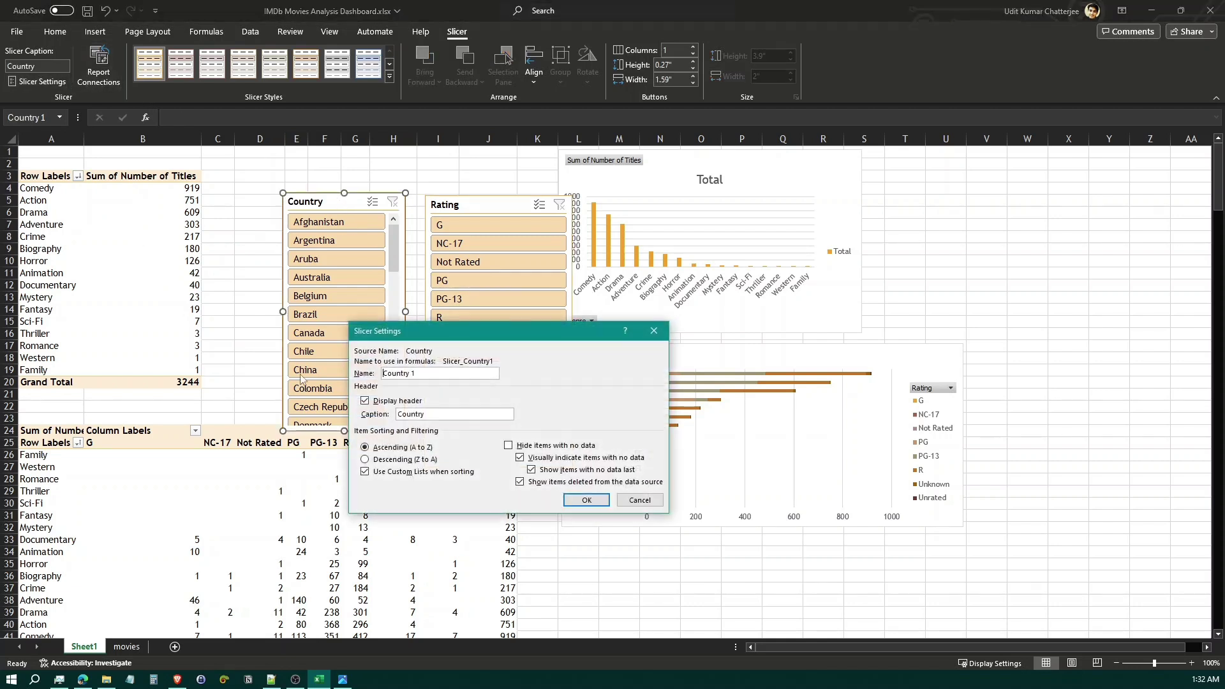
left_click(526, 446)
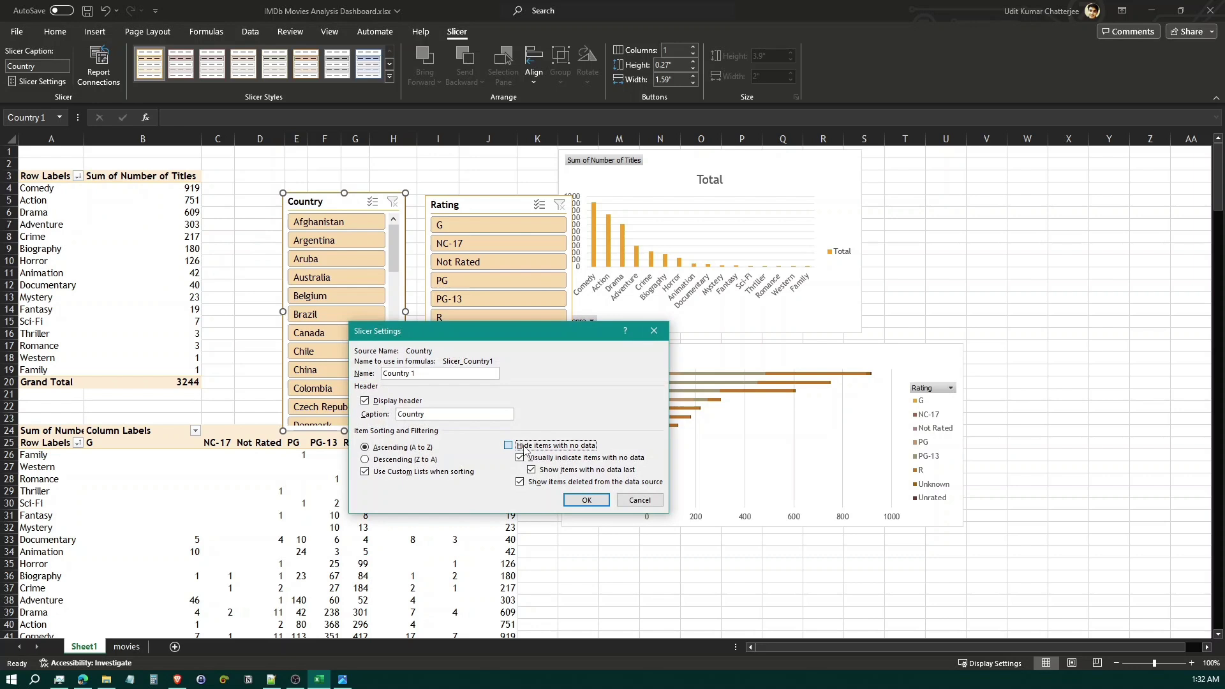
left_click(587, 501)
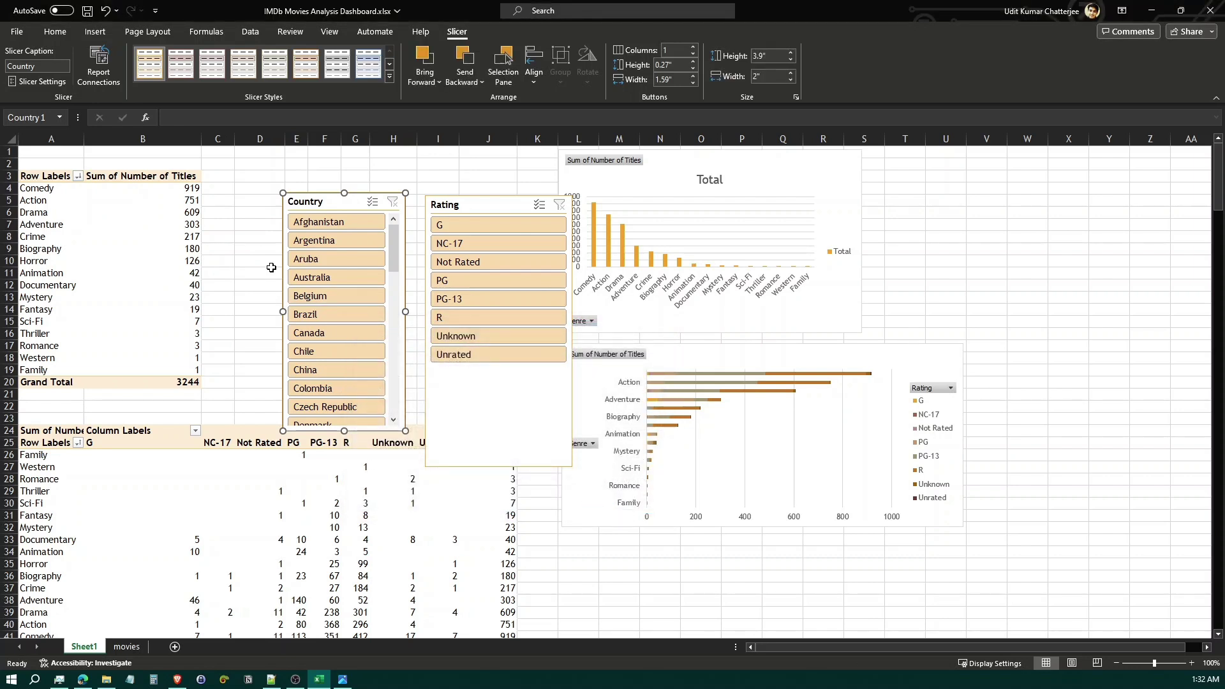
left_click_drag(341, 203, 1055, 232)
left_click_drag(482, 205, 1004, 469)
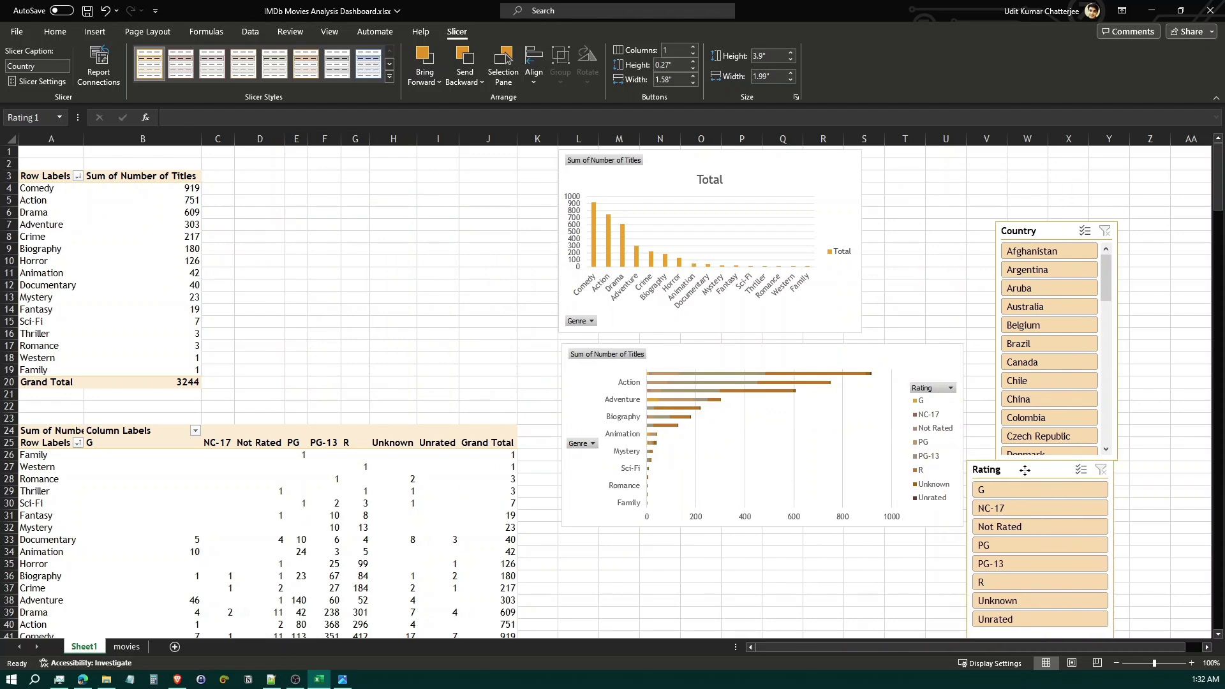
left_click(343, 679)
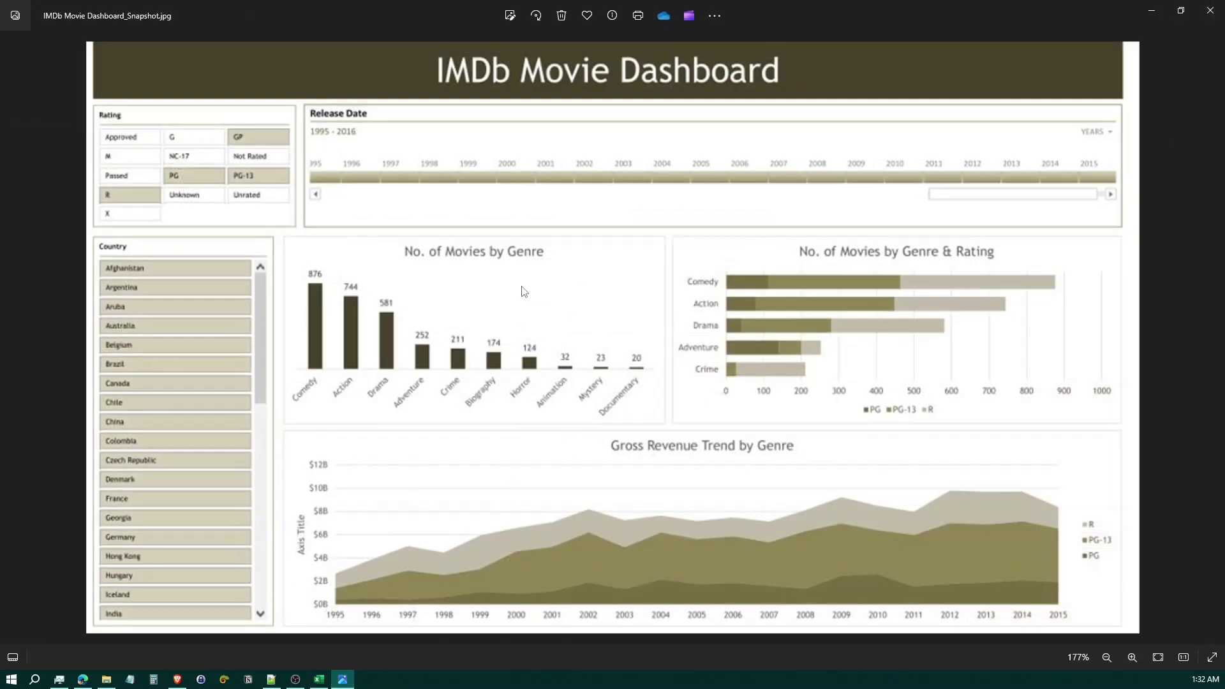
left_click(343, 679)
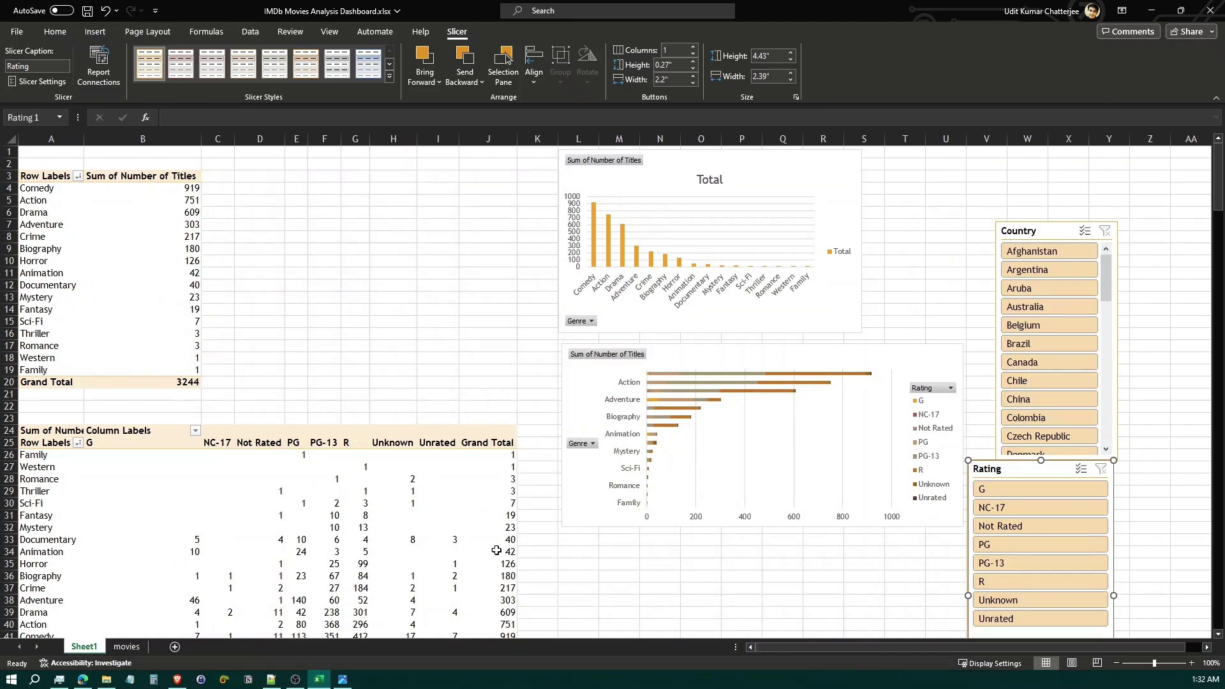
left_click(591, 578)
scroll(591, 578, "down", 8)
left_click(48, 480)
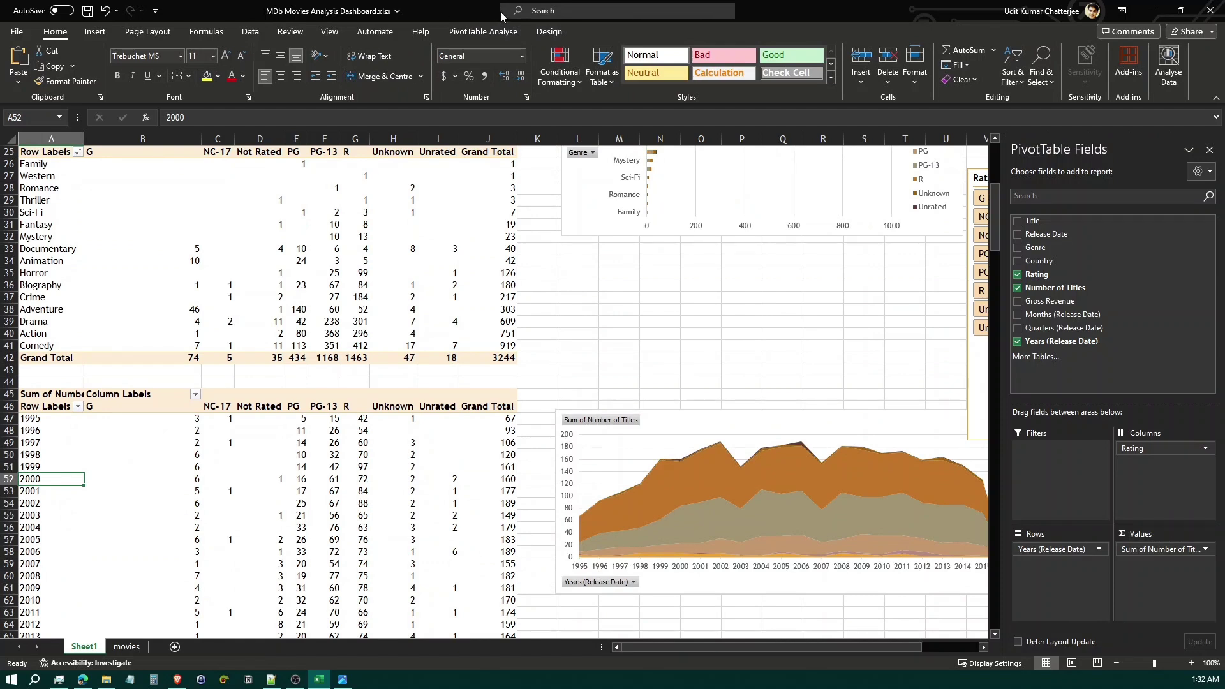
Insert a Release Date timeline for the year-by-rating pivot table.
left_click(483, 31)
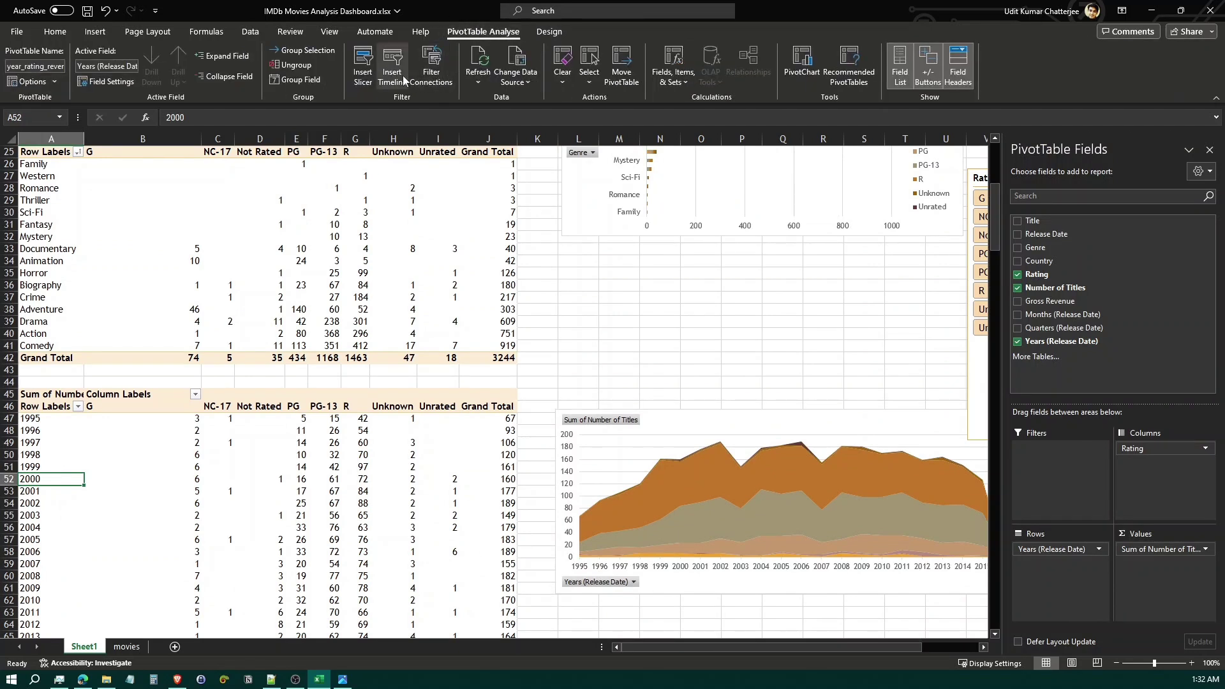
left_click(392, 66)
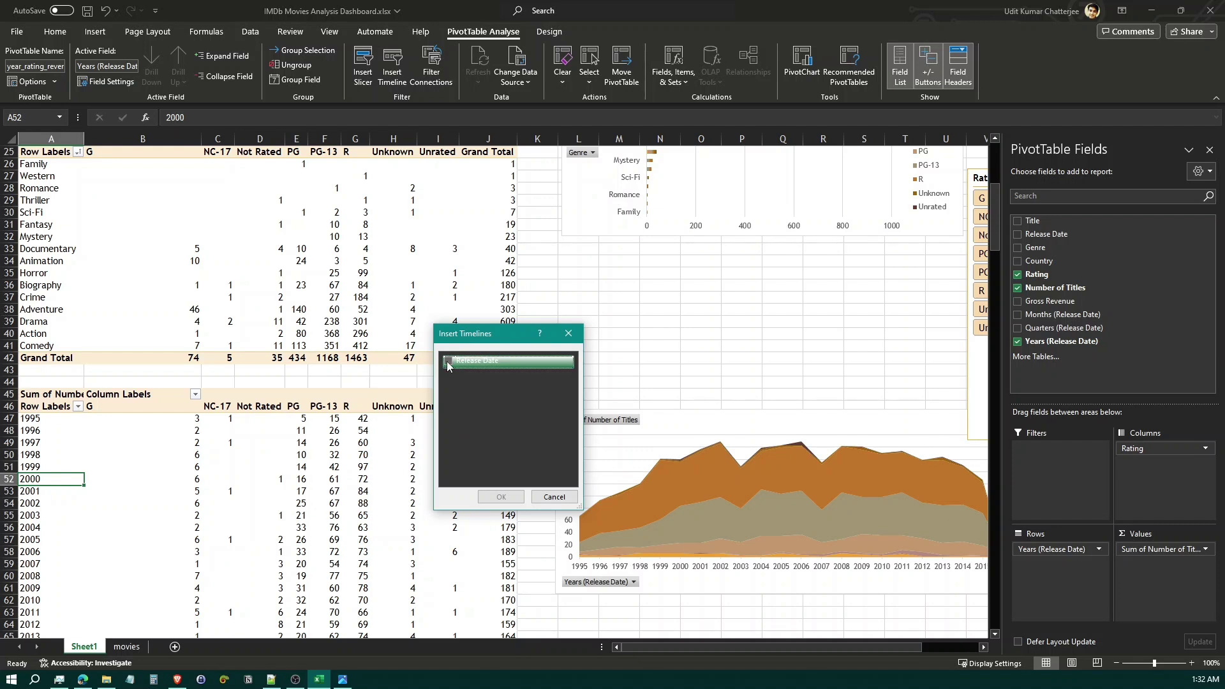
left_click(447, 362)
left_click(502, 497)
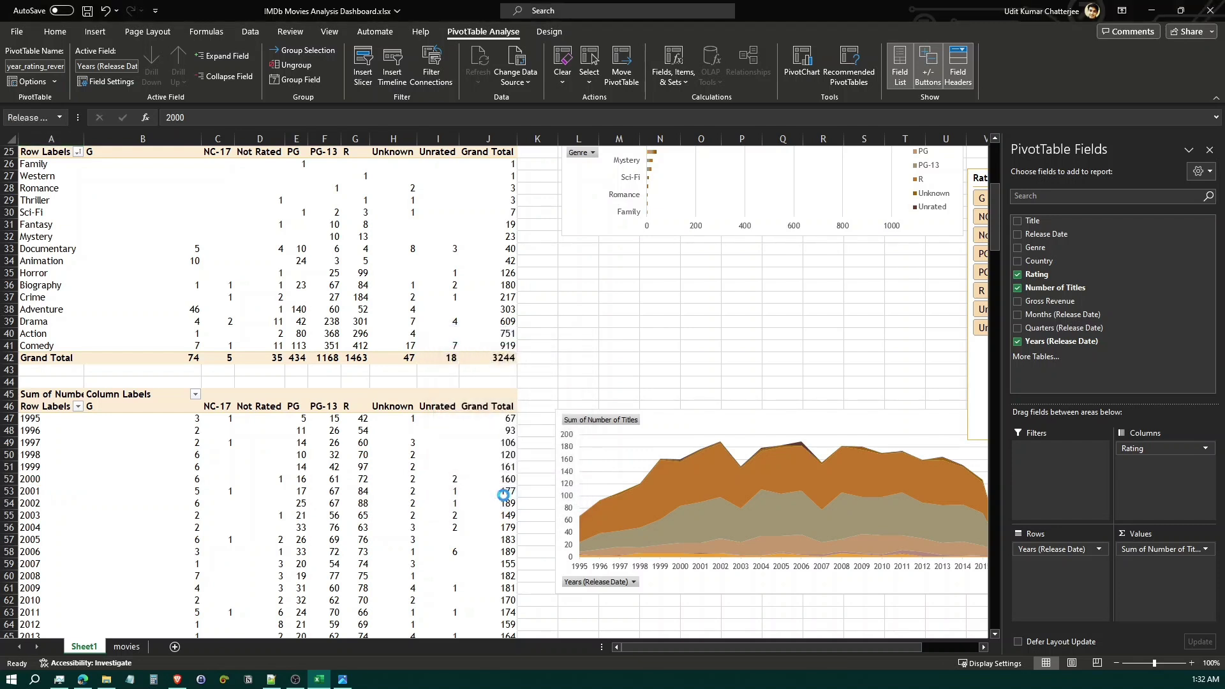
Move the Release Date timeline above the area chart, widen it, and show it by years.
left_click_drag(566, 355, 625, 274)
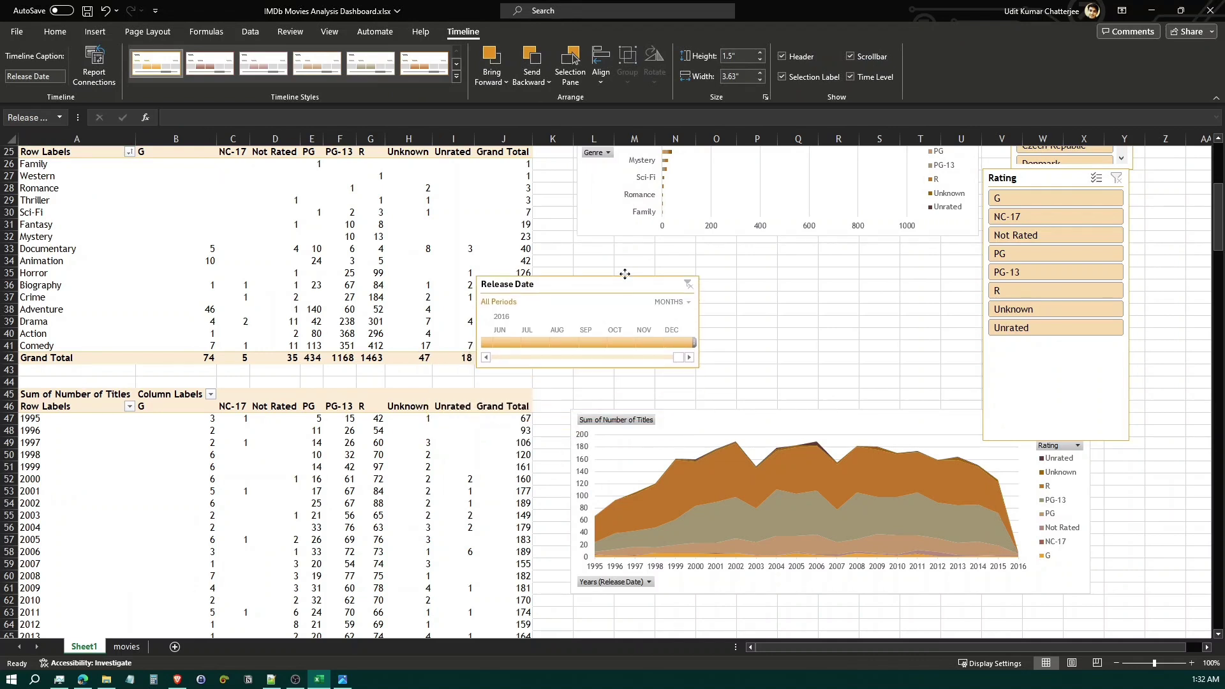
left_click_drag(697, 326, 881, 322)
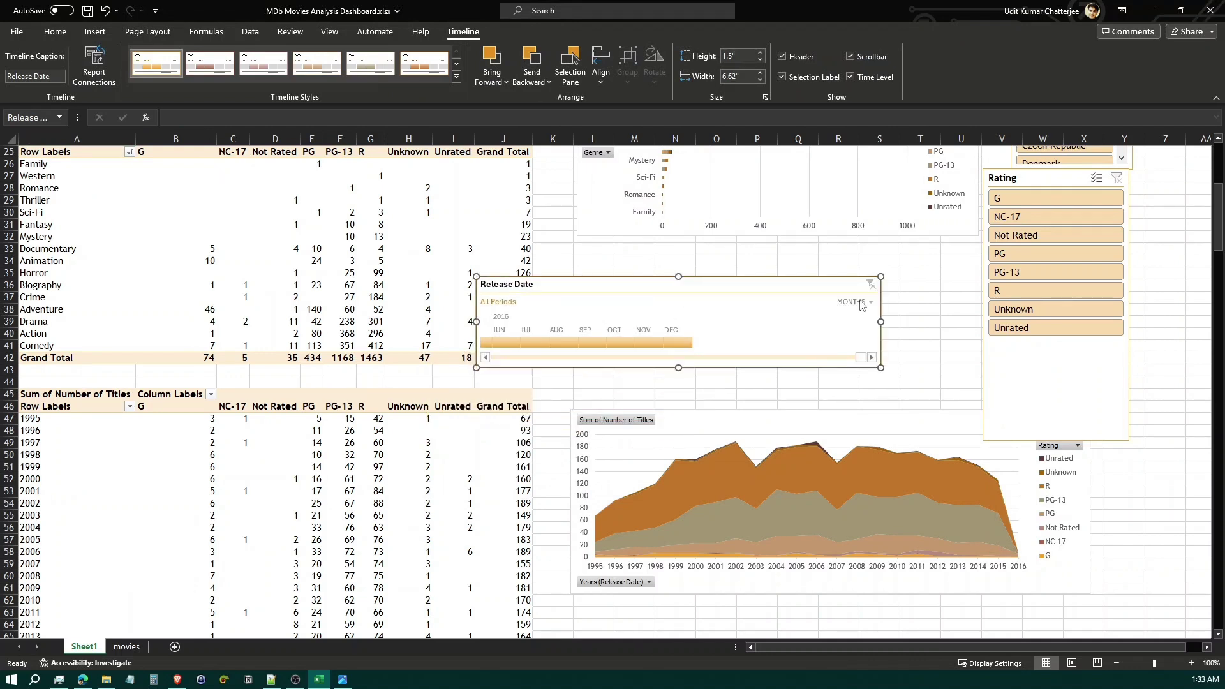
left_click(866, 304)
left_click(872, 320)
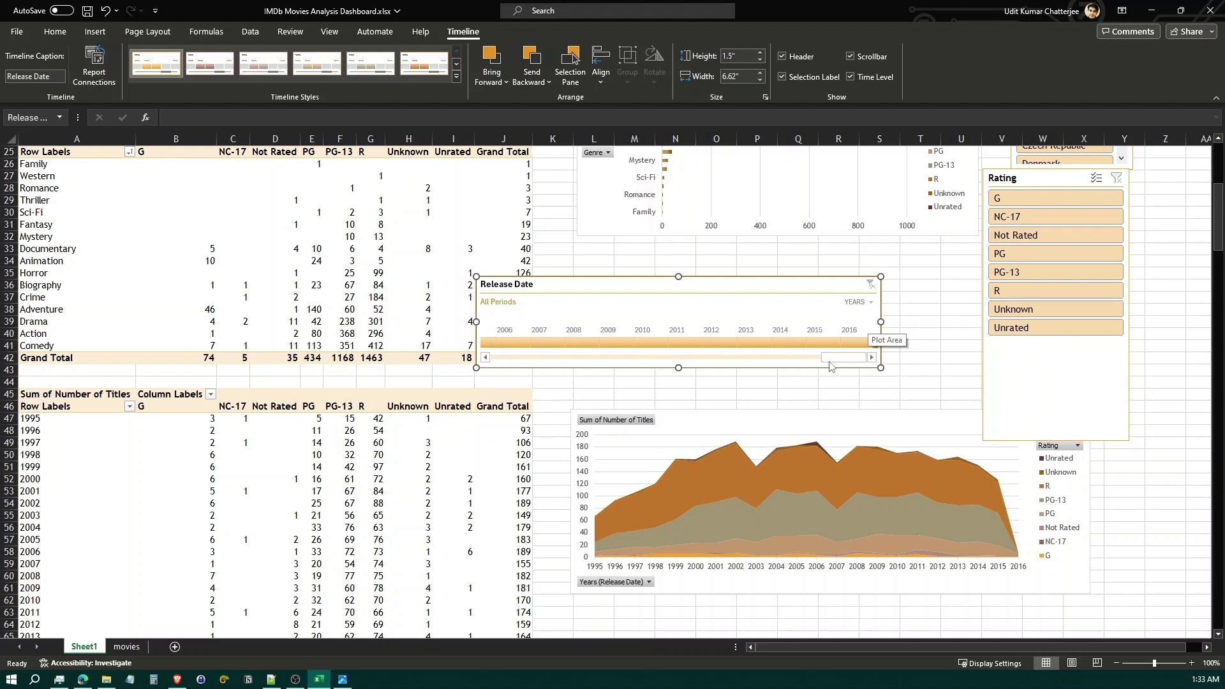
Start the timeline's date filter at 1931 and hide the timeline's scrollbar.
left_click_drag(830, 362, 480, 359)
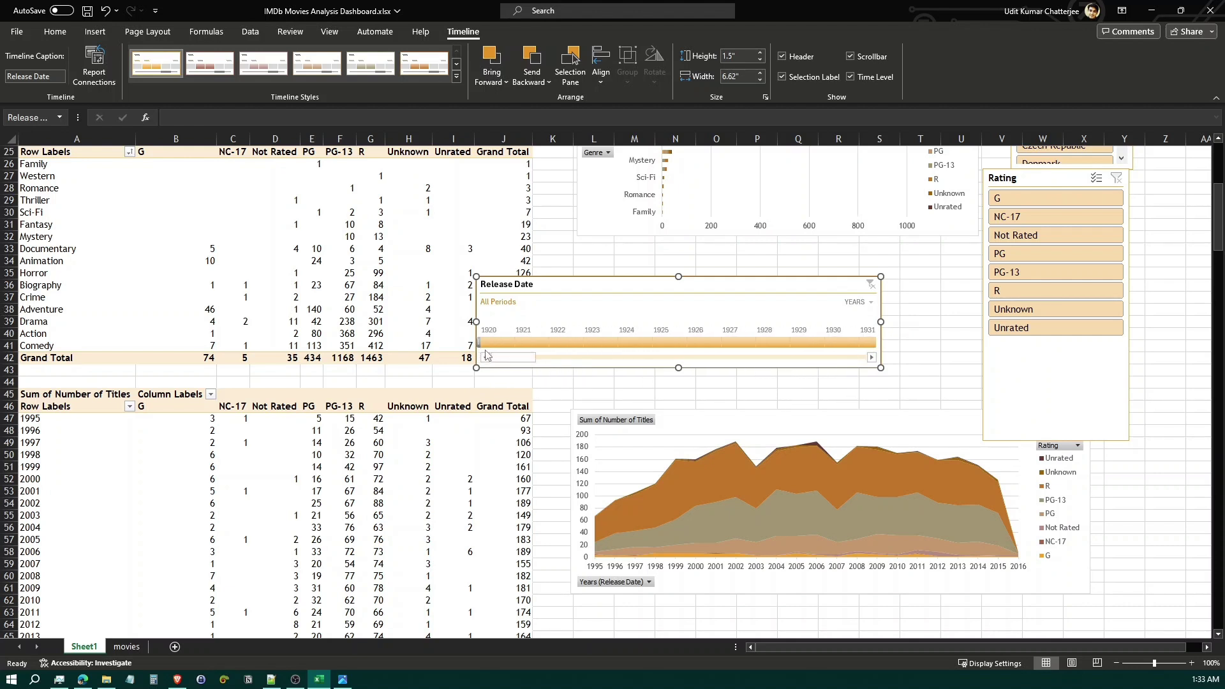
left_click_drag(506, 341, 850, 344)
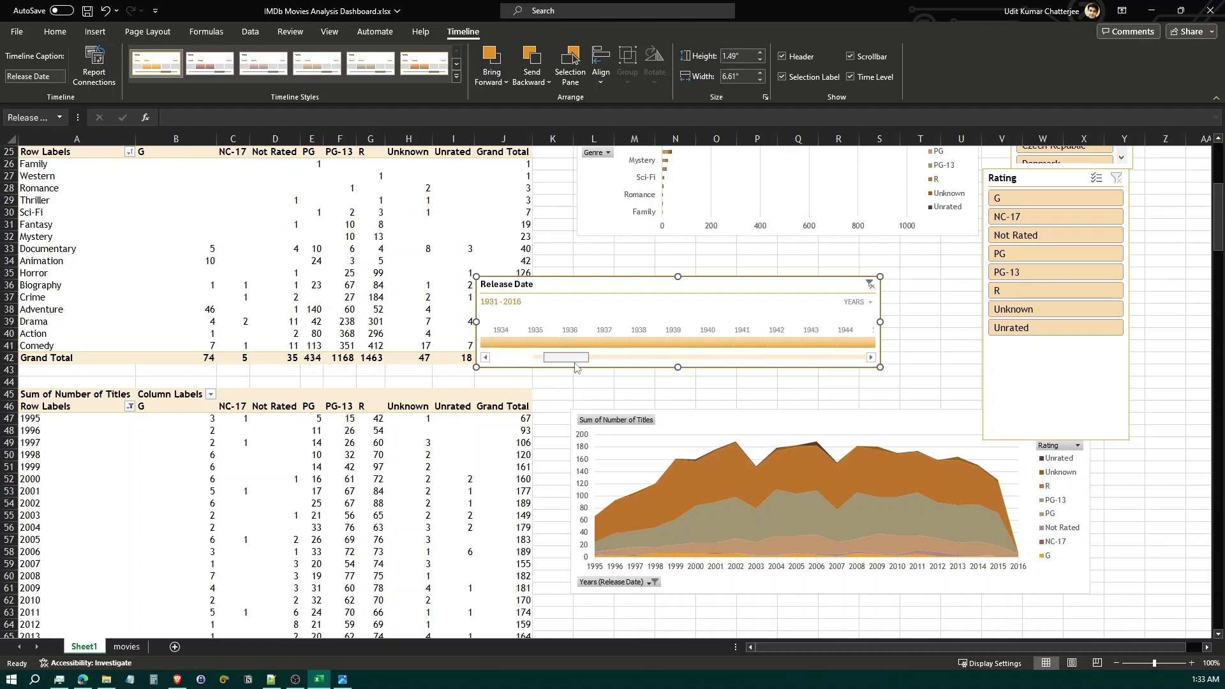
left_click_drag(512, 358, 547, 361)
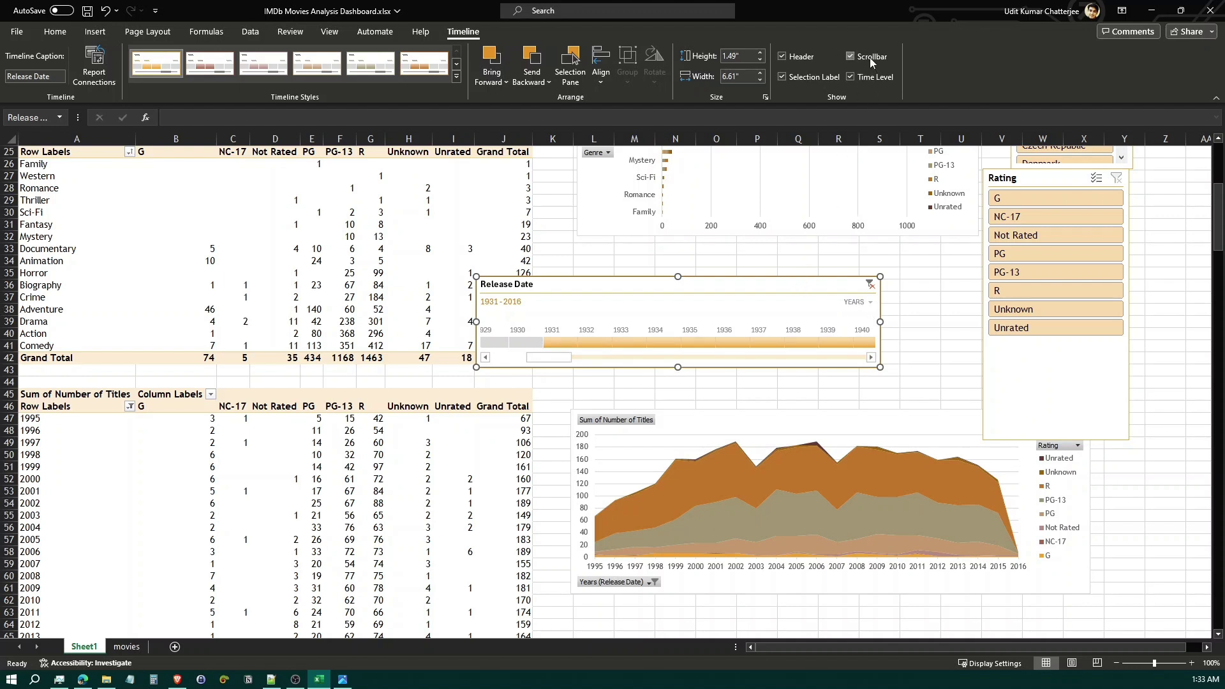
left_click(851, 56)
Move the timeline filter's start forward through 1940, 1947, 1957 and 1964.
left_click_drag(555, 342, 860, 350)
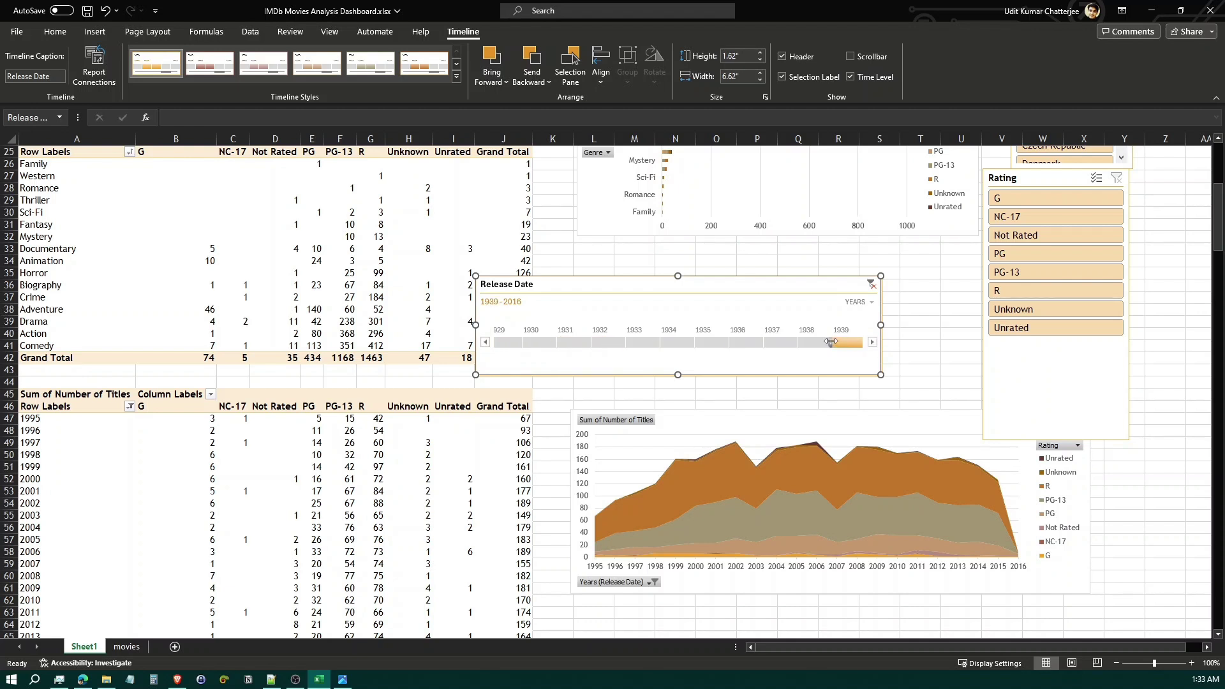
left_click(872, 343)
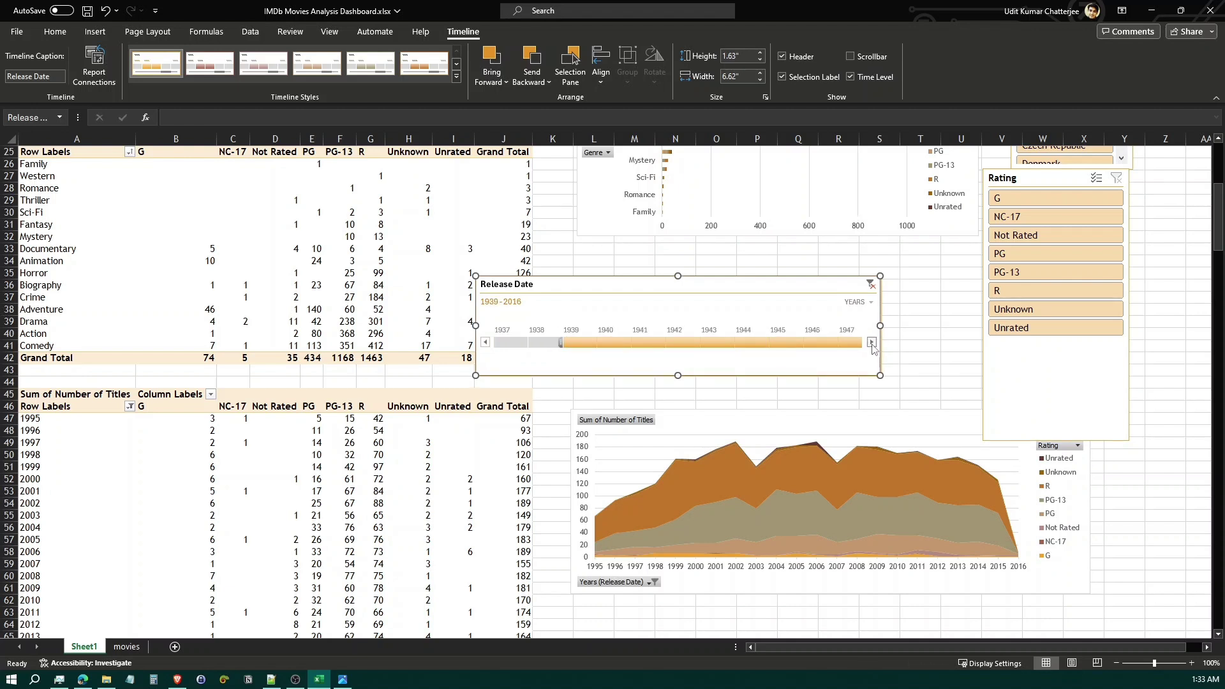
mouse_move(873, 348)
left_mouse_down()
mouse_move(890, 352)
mouse_move(873, 344)
left_mouse_up()
left_click_drag(523, 343, 836, 342)
left_click(872, 342)
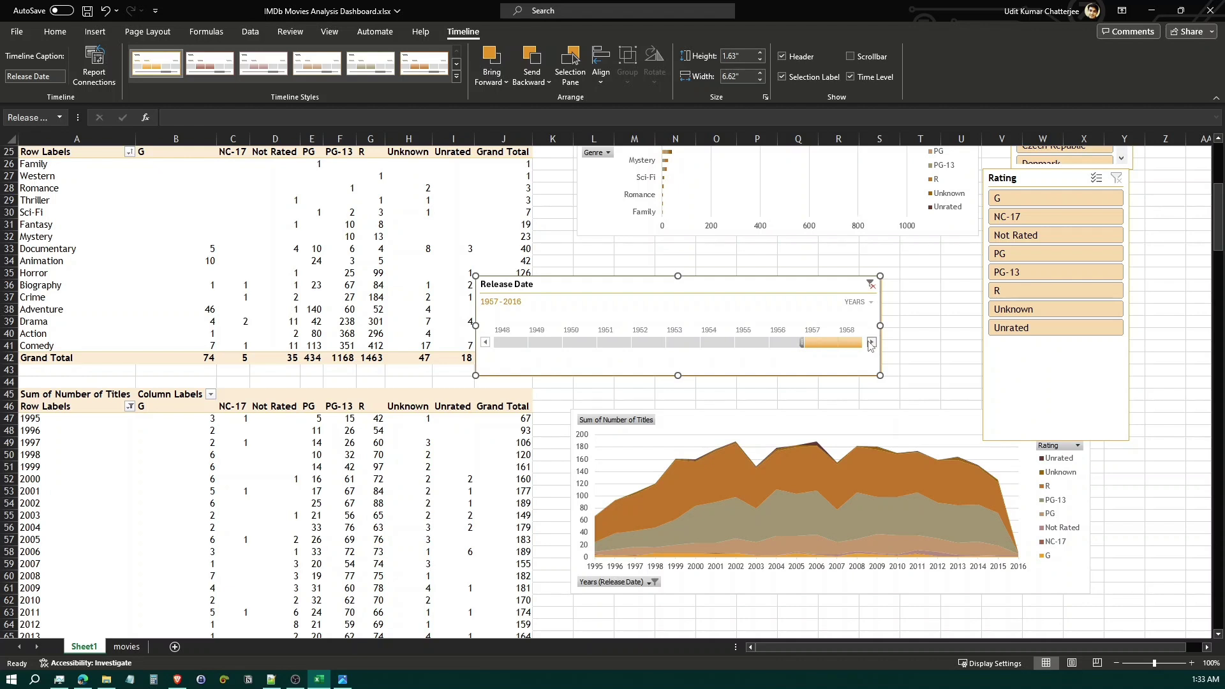
left_click(872, 343)
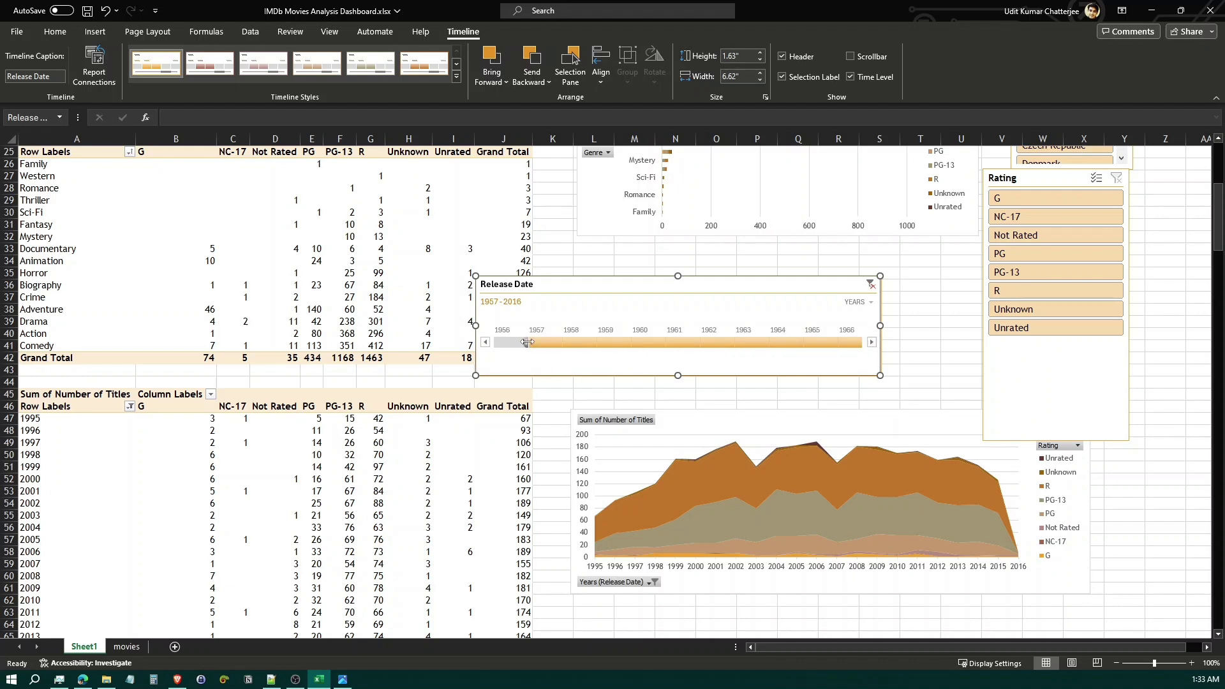
left_click_drag(528, 343, 770, 344)
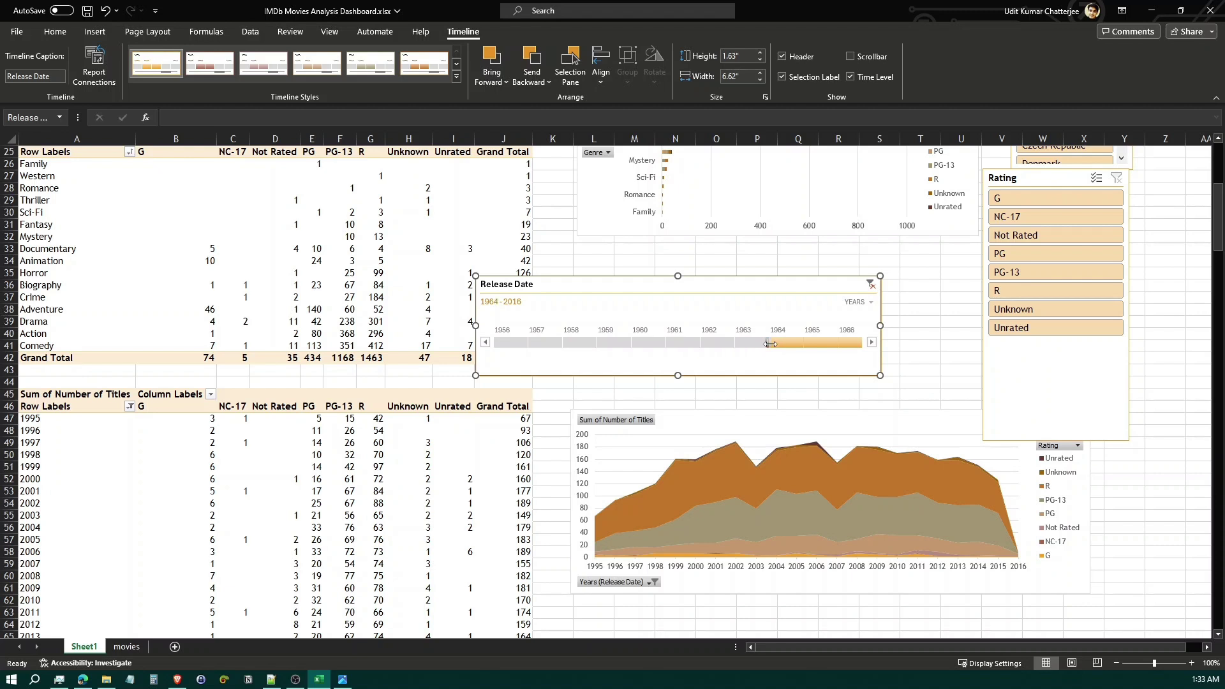
left_click(872, 342)
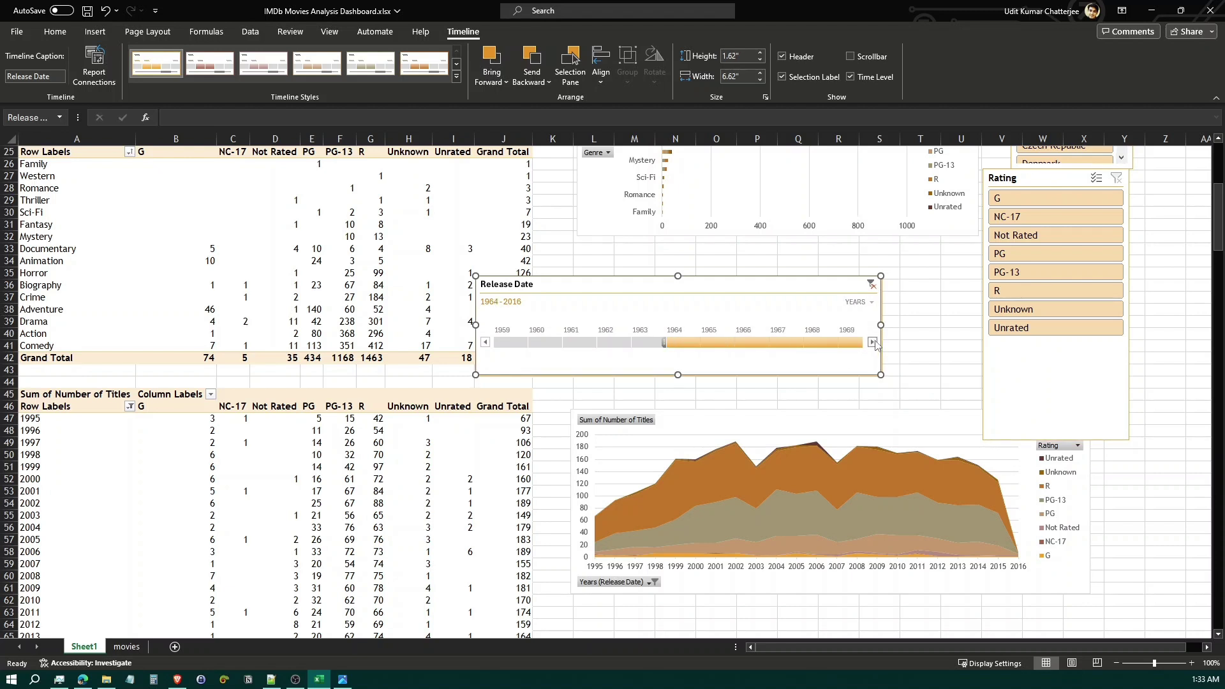
left_click(872, 343)
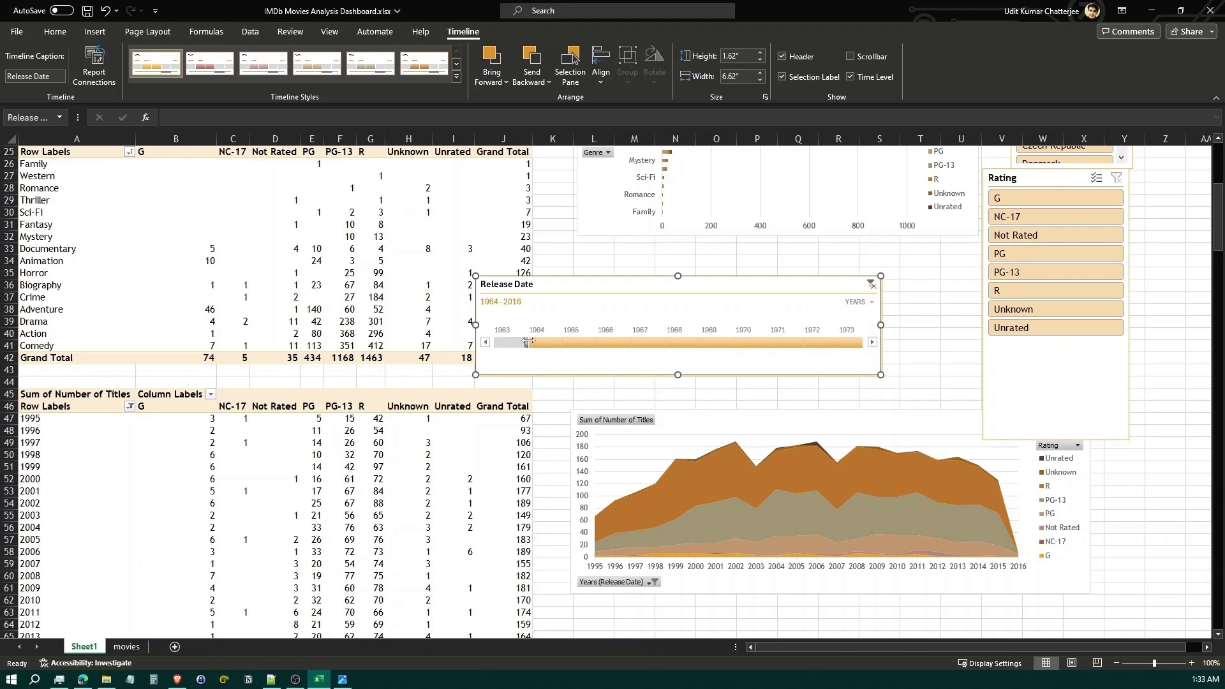
left_click_drag(627, 342, 805, 343)
left_click(872, 343)
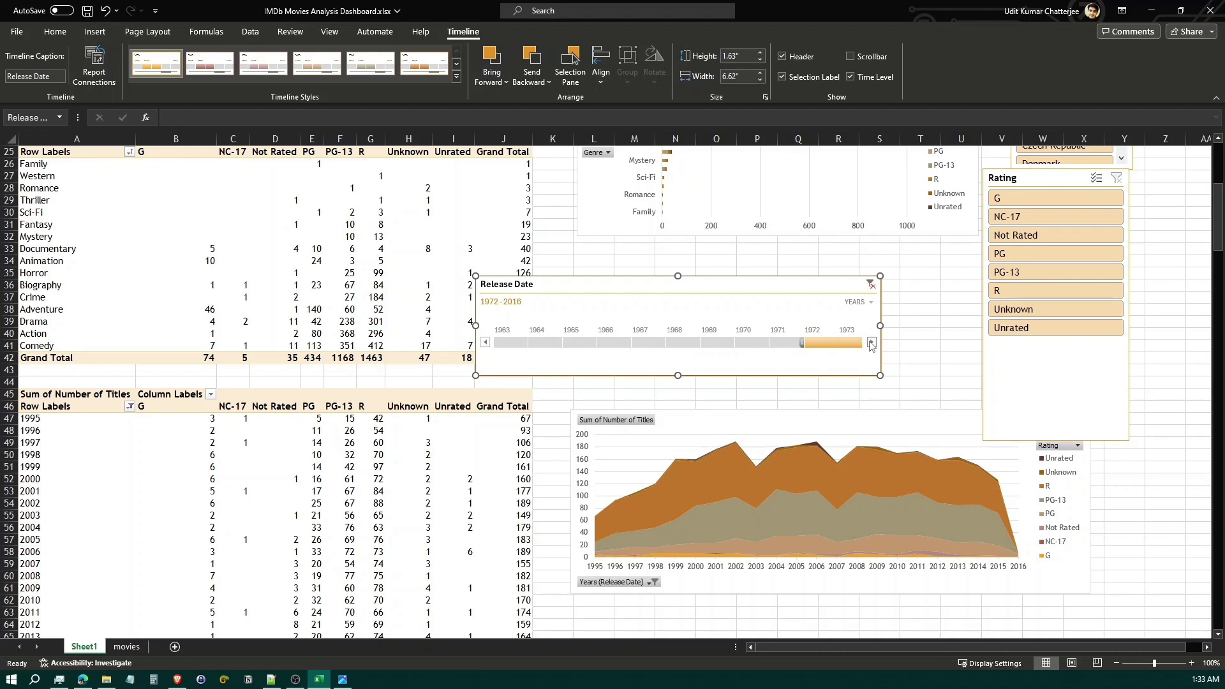
left_click(872, 343)
left_click(872, 343)
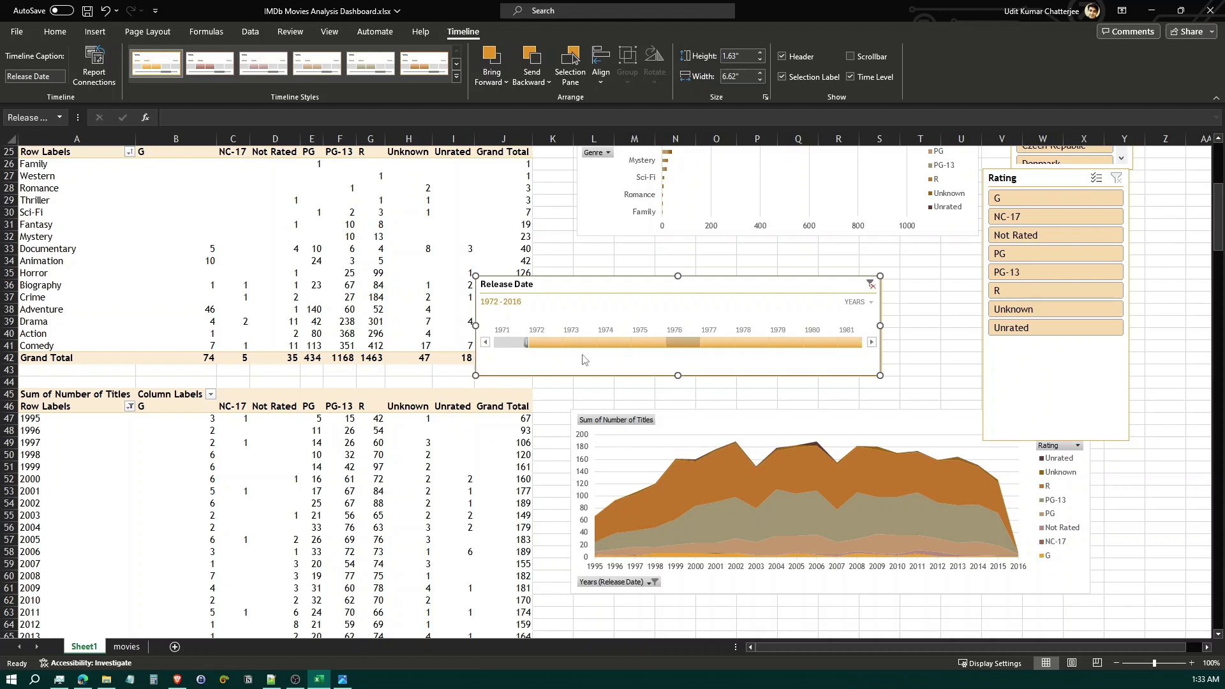
Advance the filter start to 1990 and then 1995, so the timeline covers 1995–2016.
left_click_drag(525, 343, 803, 342)
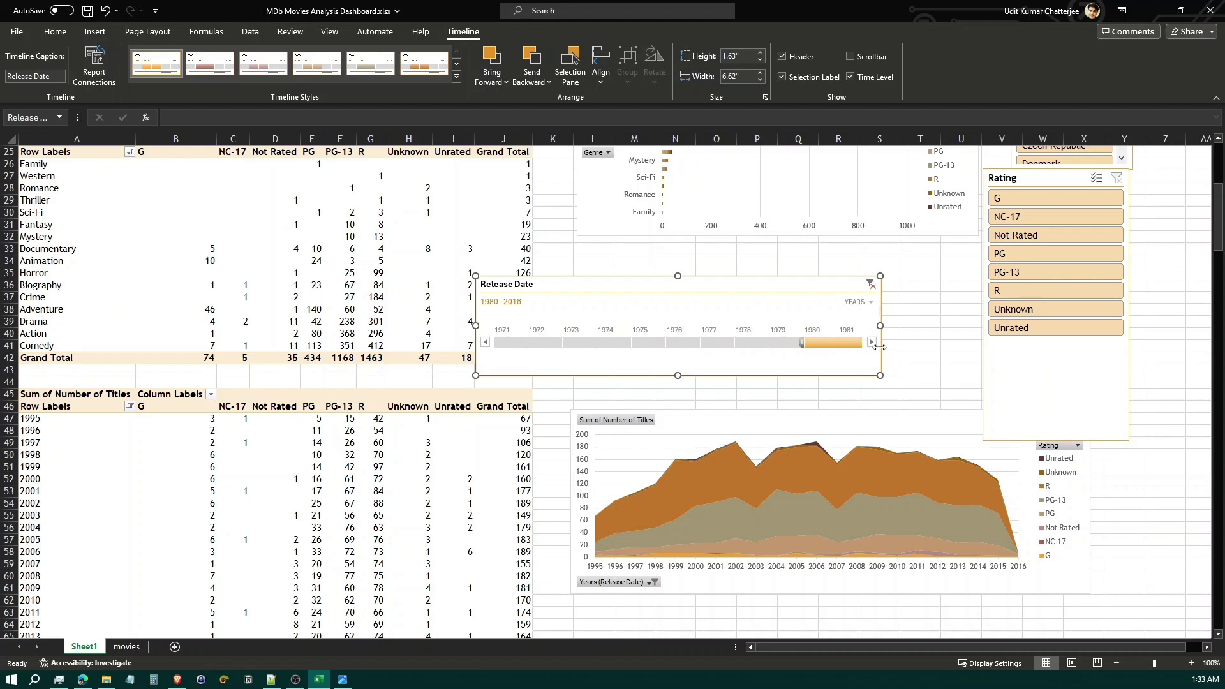
left_click(872, 343)
left_click(872, 343)
left_click(872, 343)
left_click(872, 342)
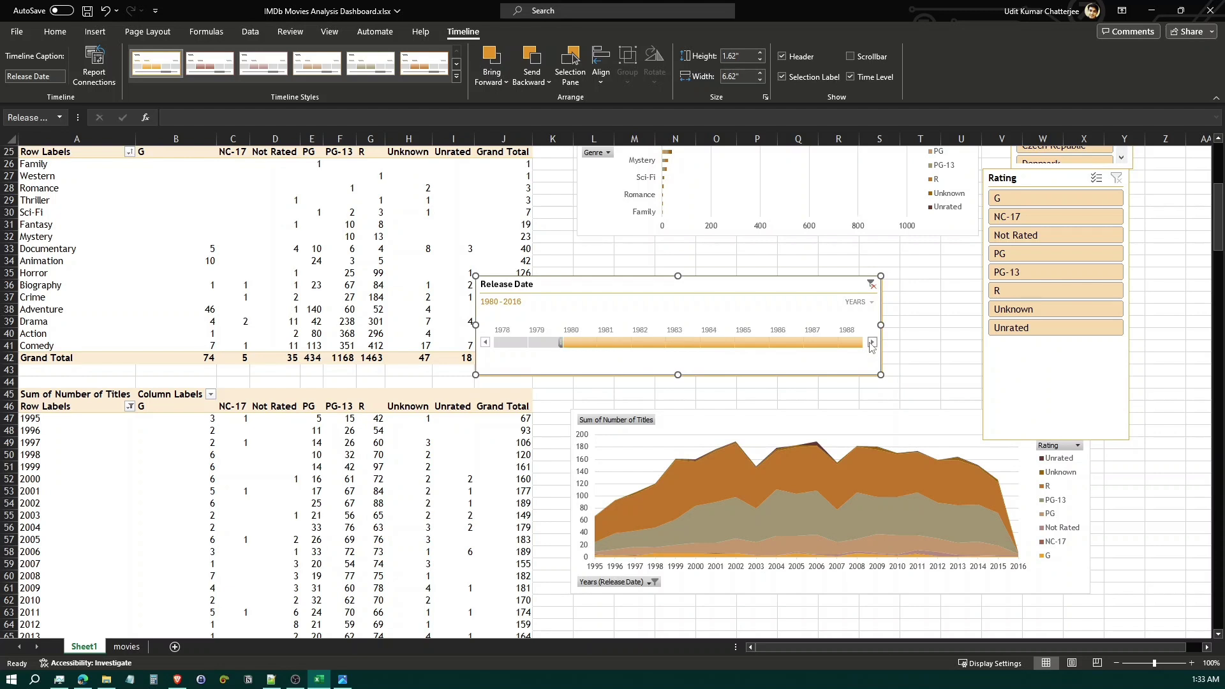
left_click(872, 343)
left_click_drag(556, 345, 804, 344)
left_click(871, 343)
left_click(872, 342)
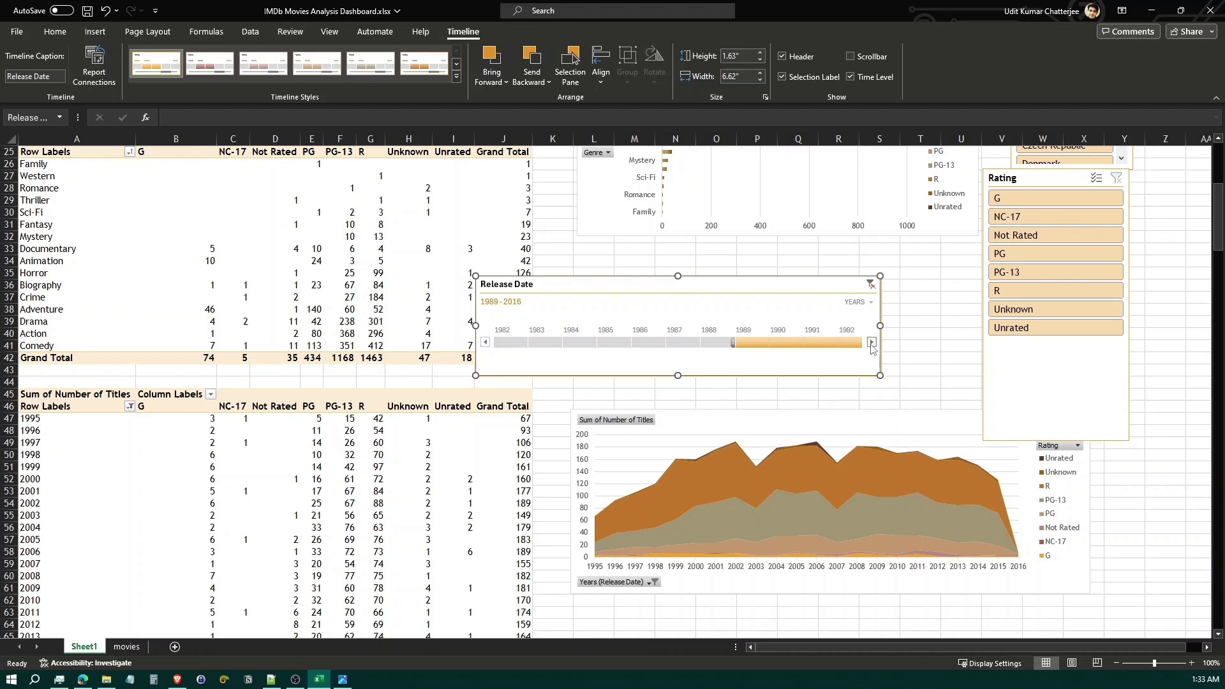
left_click_drag(596, 344, 812, 347)
left_click(873, 344)
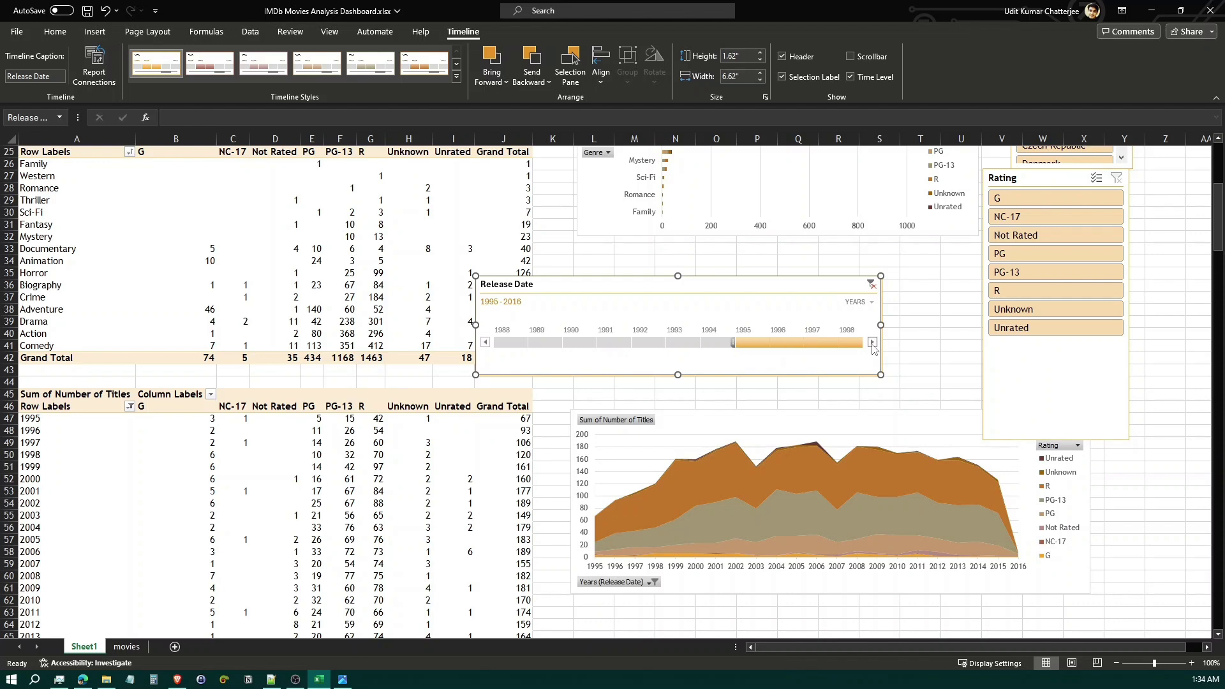
left_click(873, 343)
left_click(872, 343)
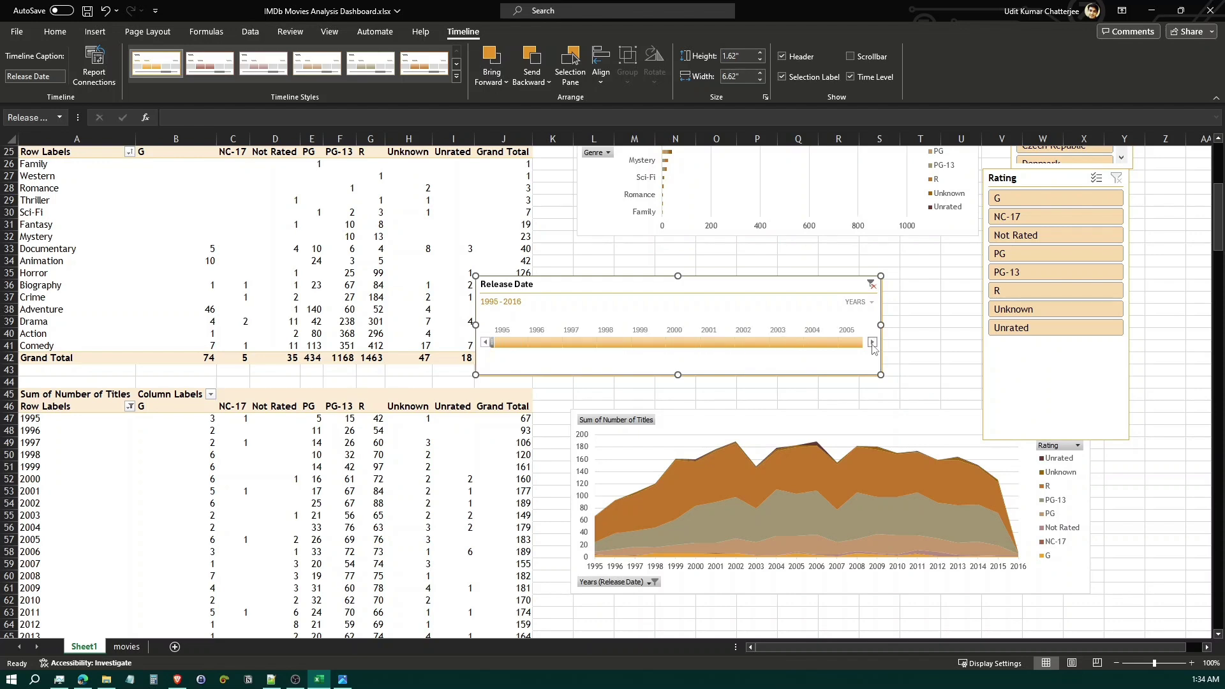
left_click_drag(723, 285, 809, 279)
Move the Release Date timeline up beside the charts and the Rating slicer under Country.
scroll(972, 390, "up", 3)
scroll(973, 390, "up", 5)
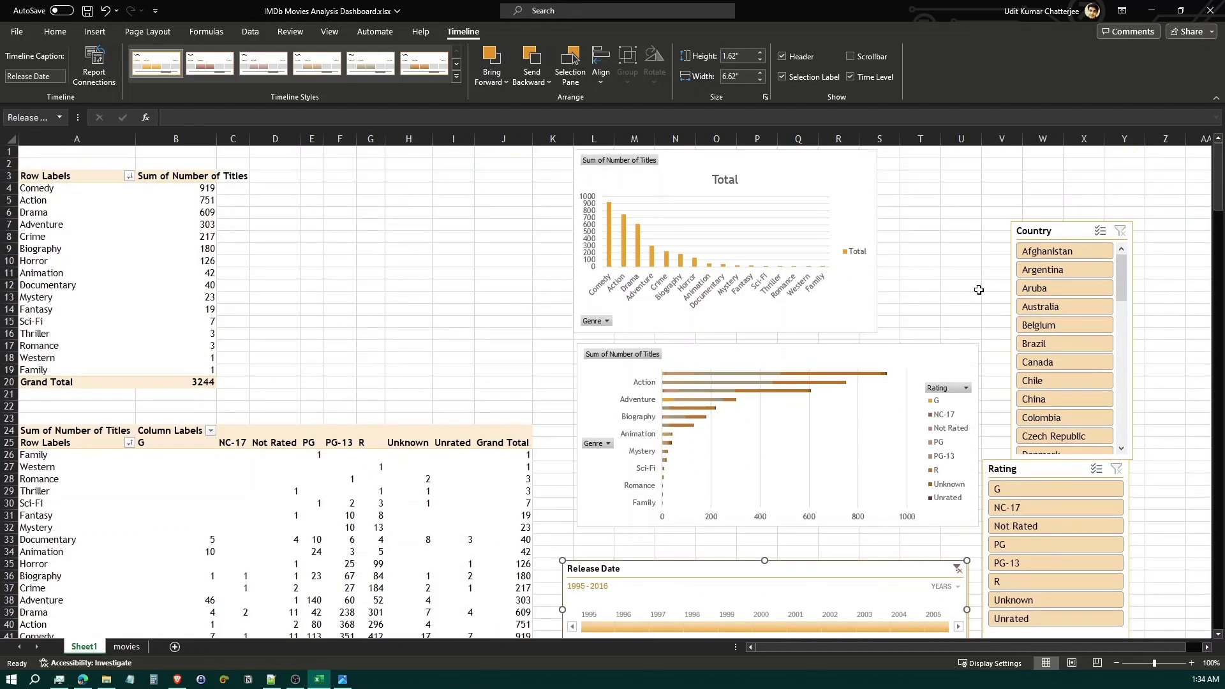
scroll(625, 365, "down", 9)
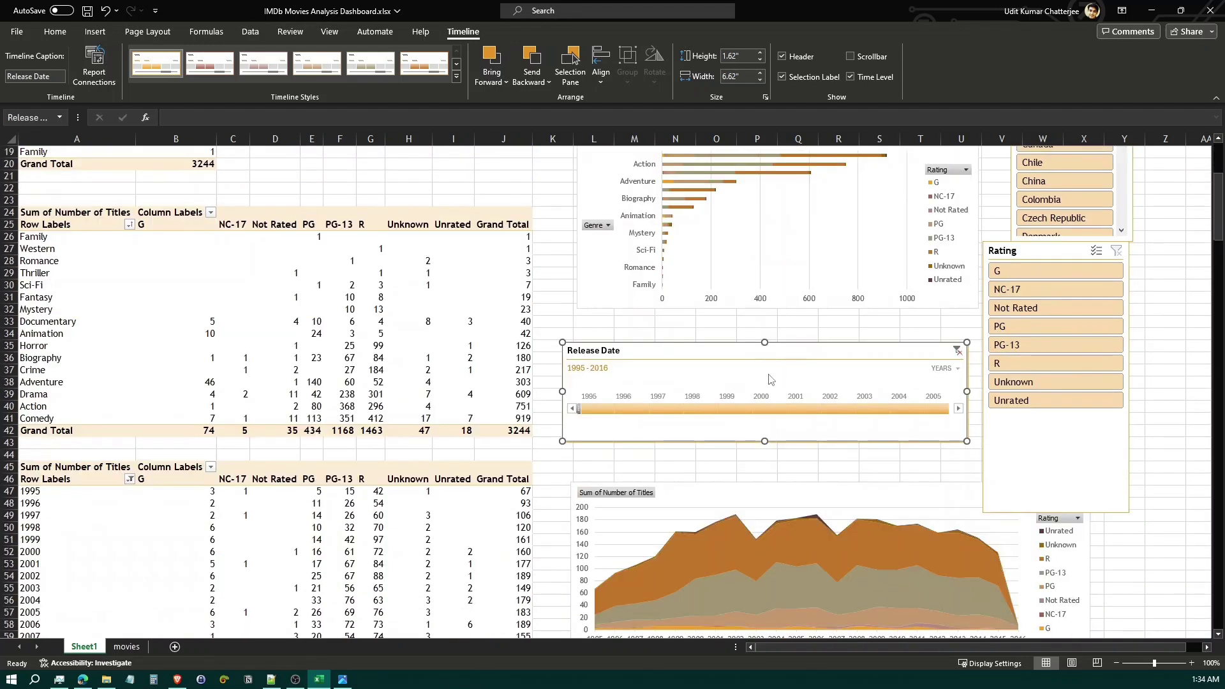
scroll(928, 465, "up", 4)
scroll(928, 465, "up", 5)
scroll(911, 472, "down", 2)
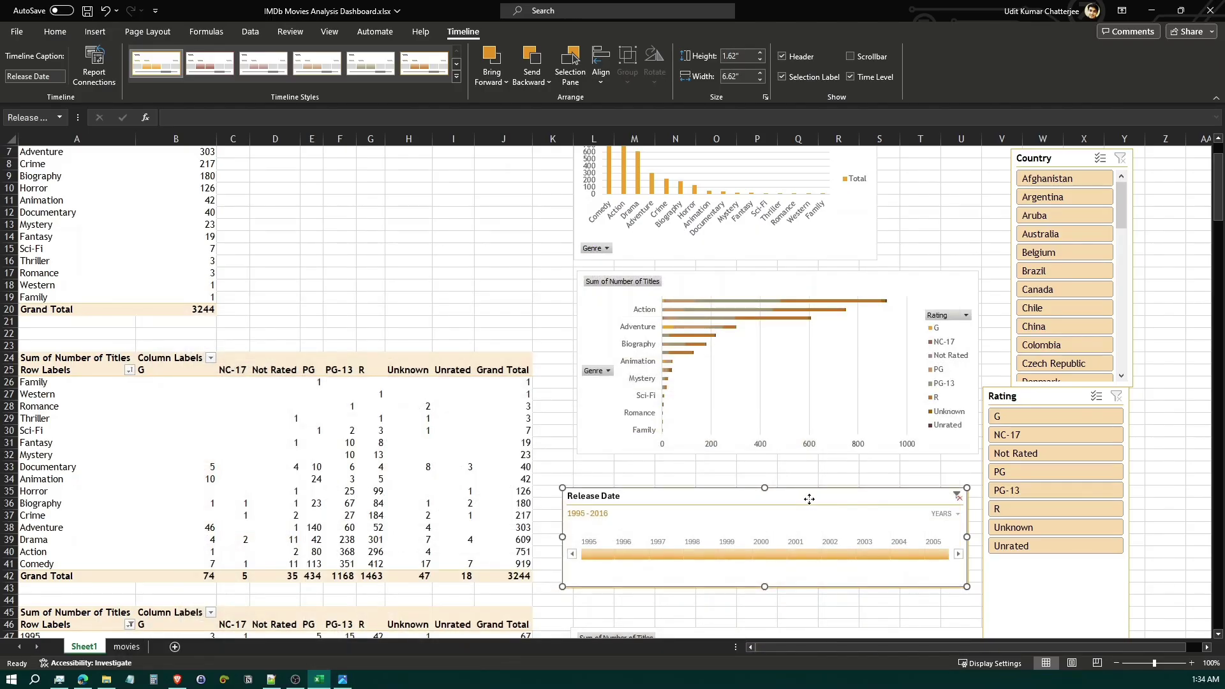
left_click_drag(810, 499, 842, 488)
left_click_drag(1033, 395, 1097, 402)
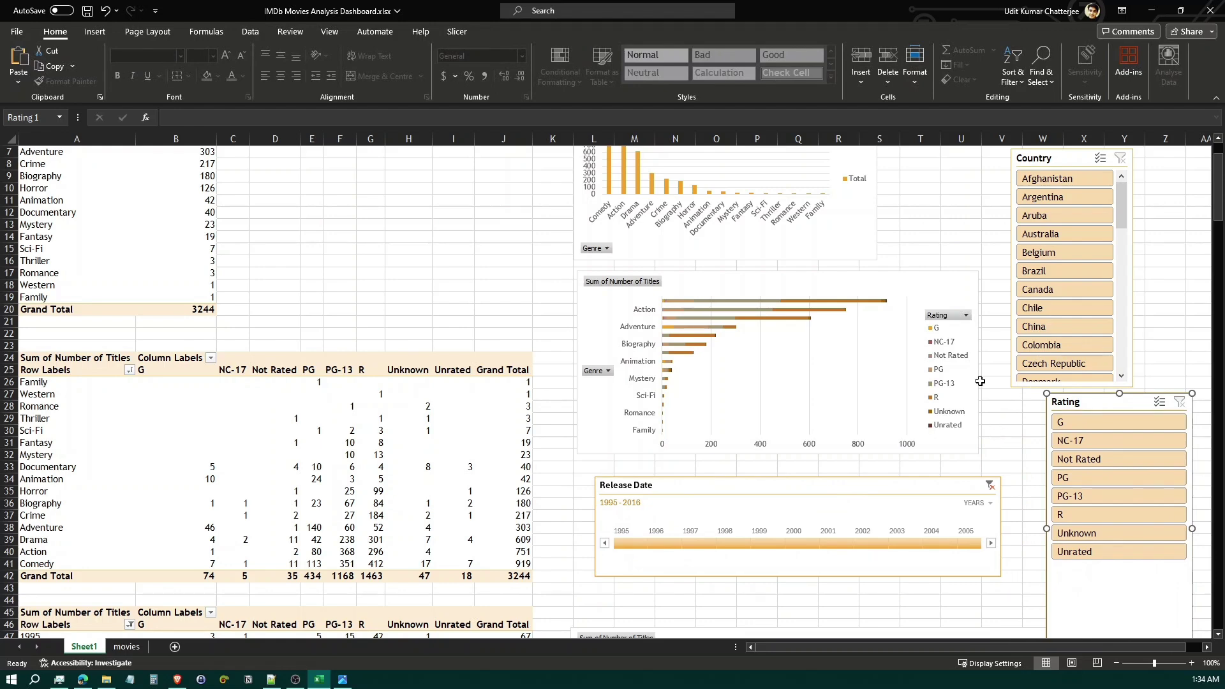
left_click(963, 613)
scroll(979, 287, "up", 2)
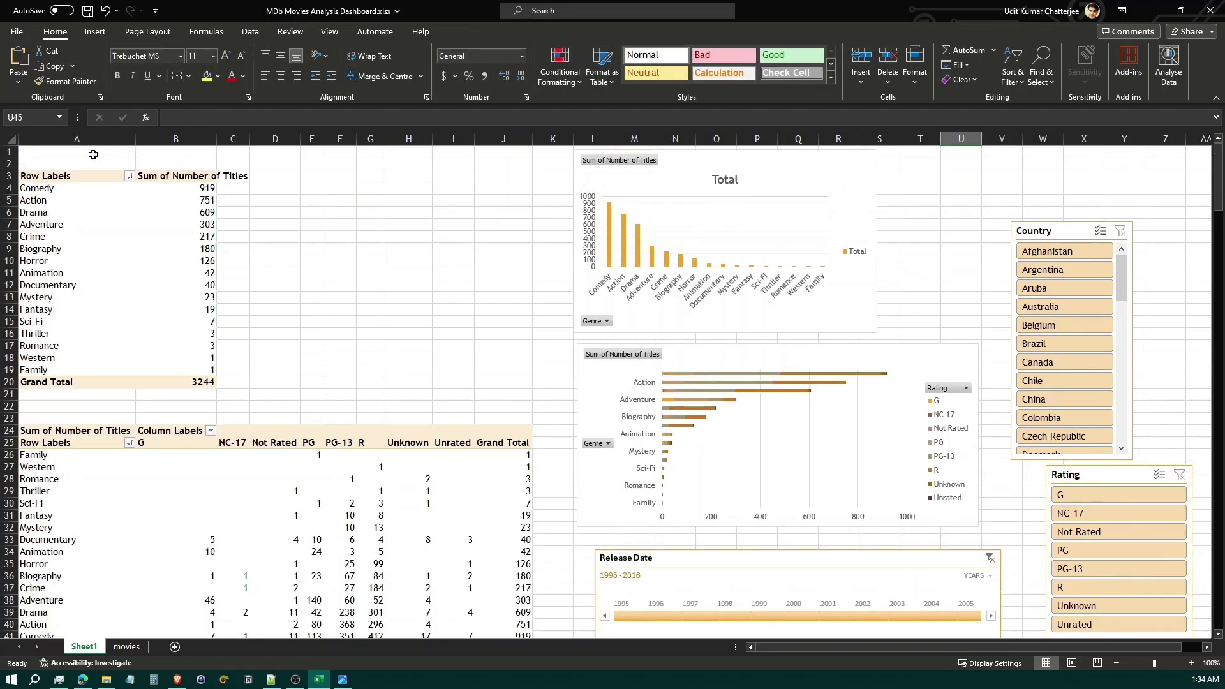
Hide columns A through J that hold the pivot tables.
left_click_drag(93, 139, 516, 141)
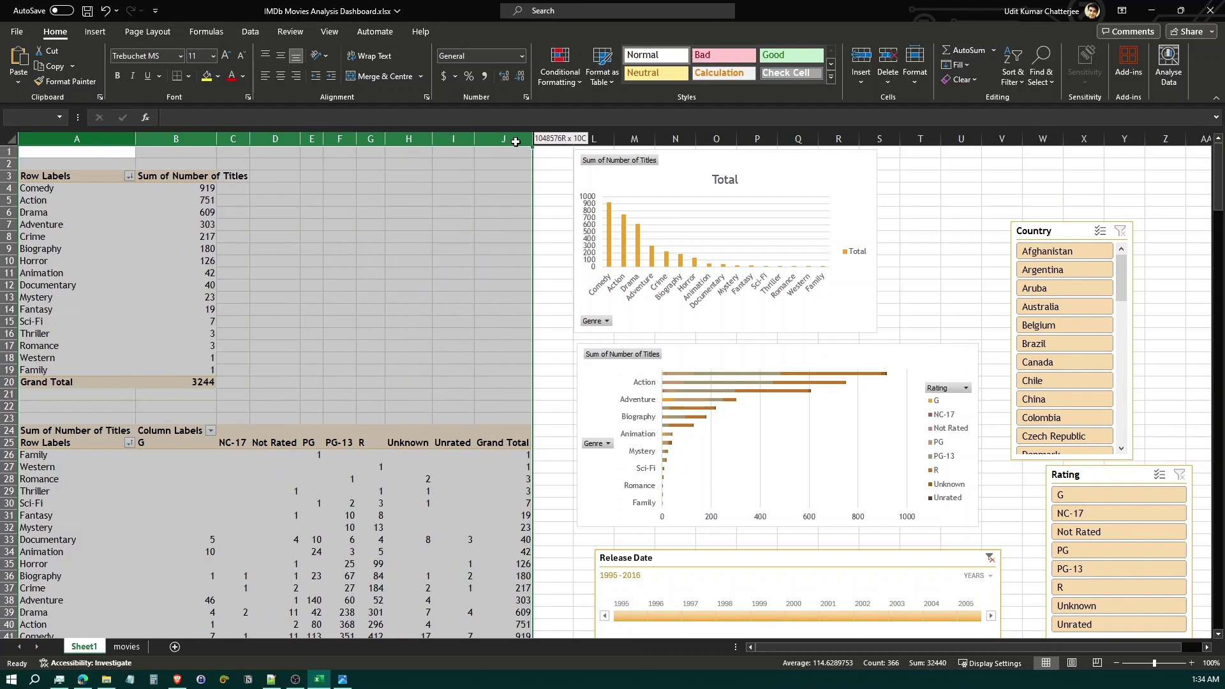
scroll(492, 164, "down", 6)
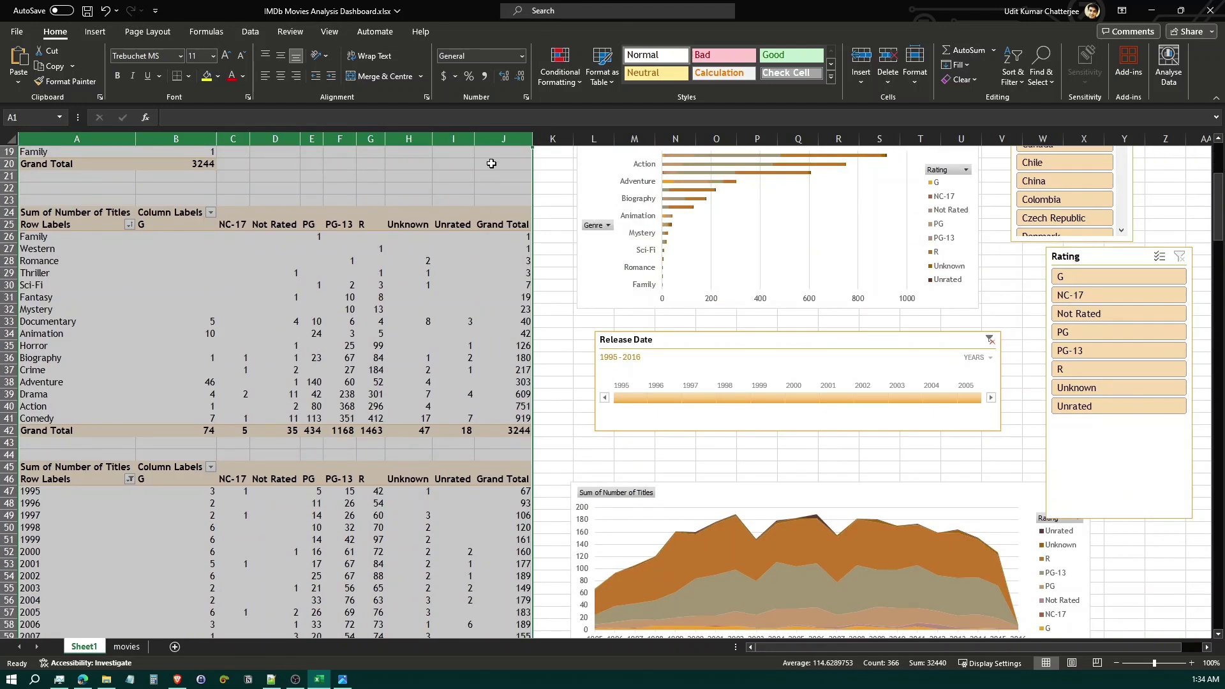
right_click(498, 138)
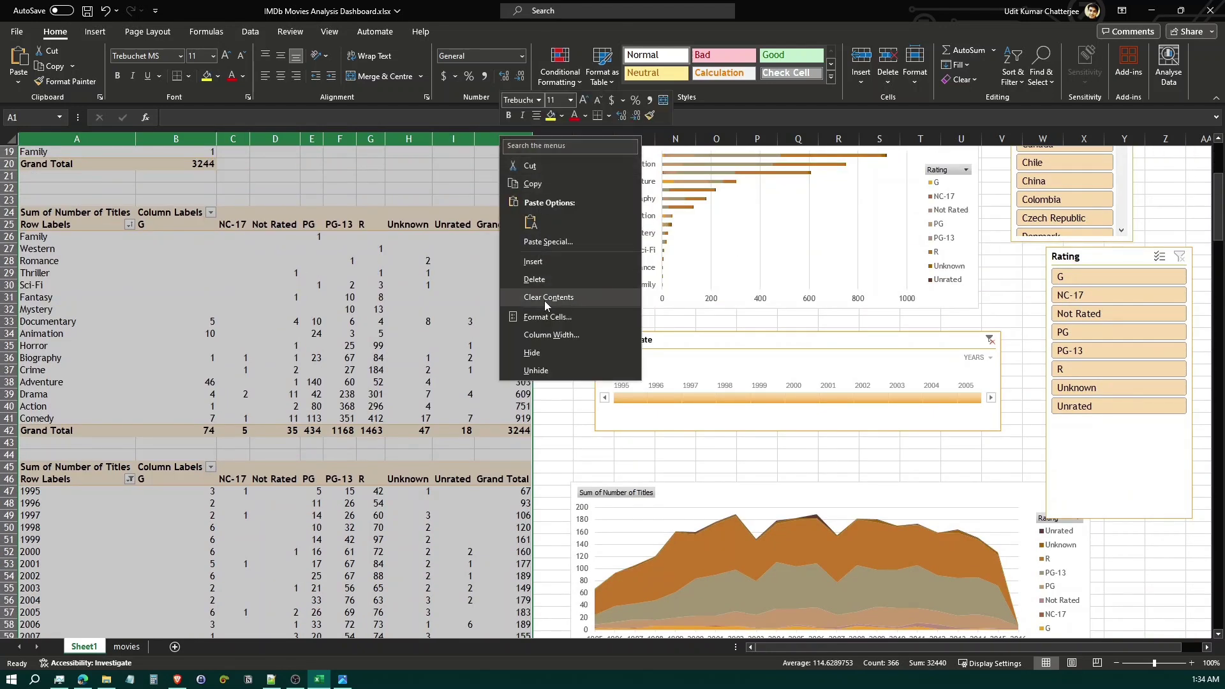
left_click(532, 352)
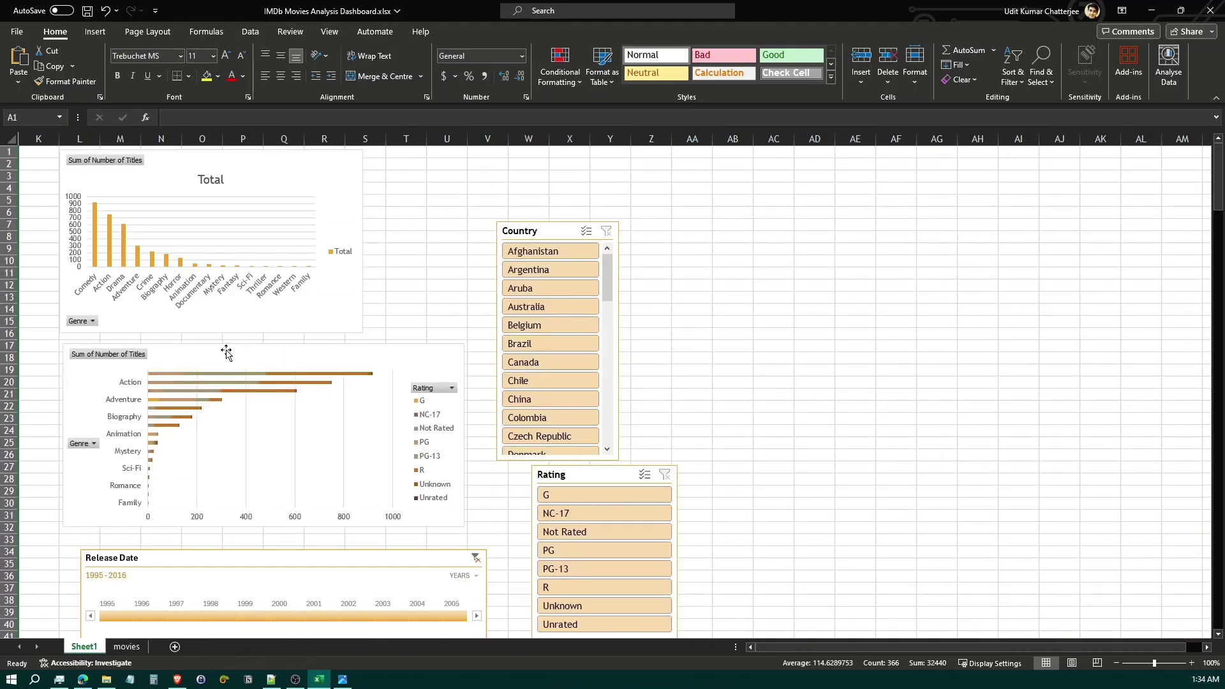
Move the genre total chart beside the Country slicer and zoom out to view the dashboard.
left_click_drag(229, 166, 815, 276)
scroll(677, 499, "down", 17)
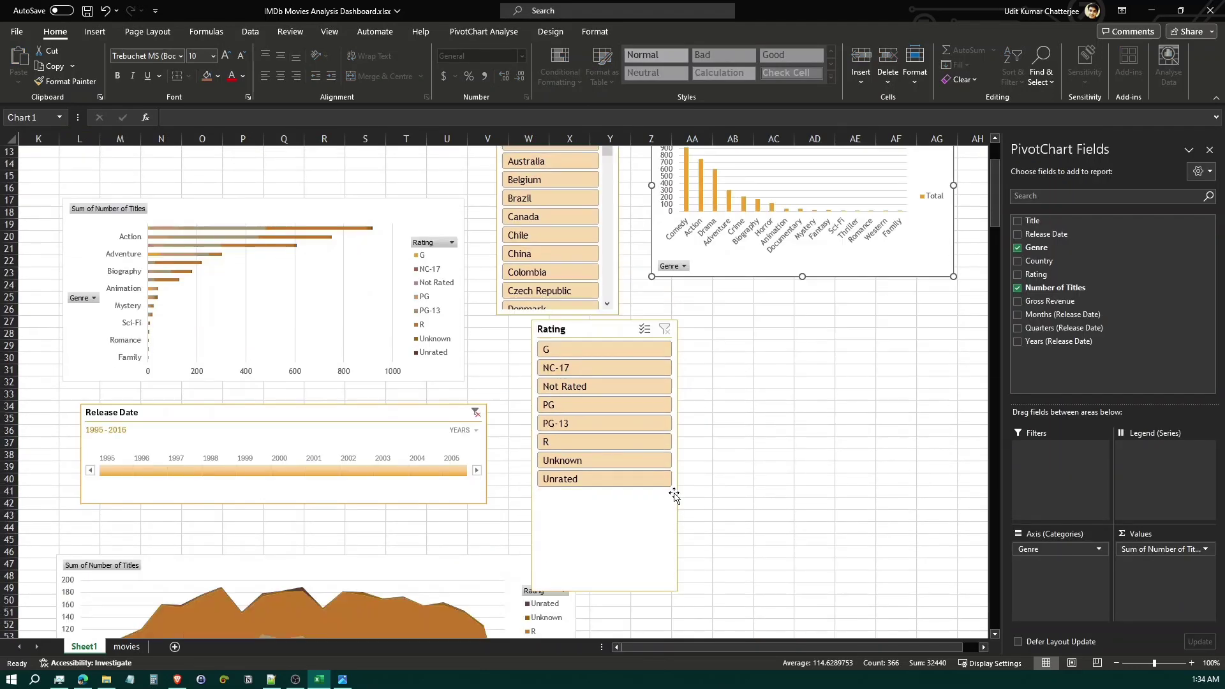
scroll(677, 499, "up", 11)
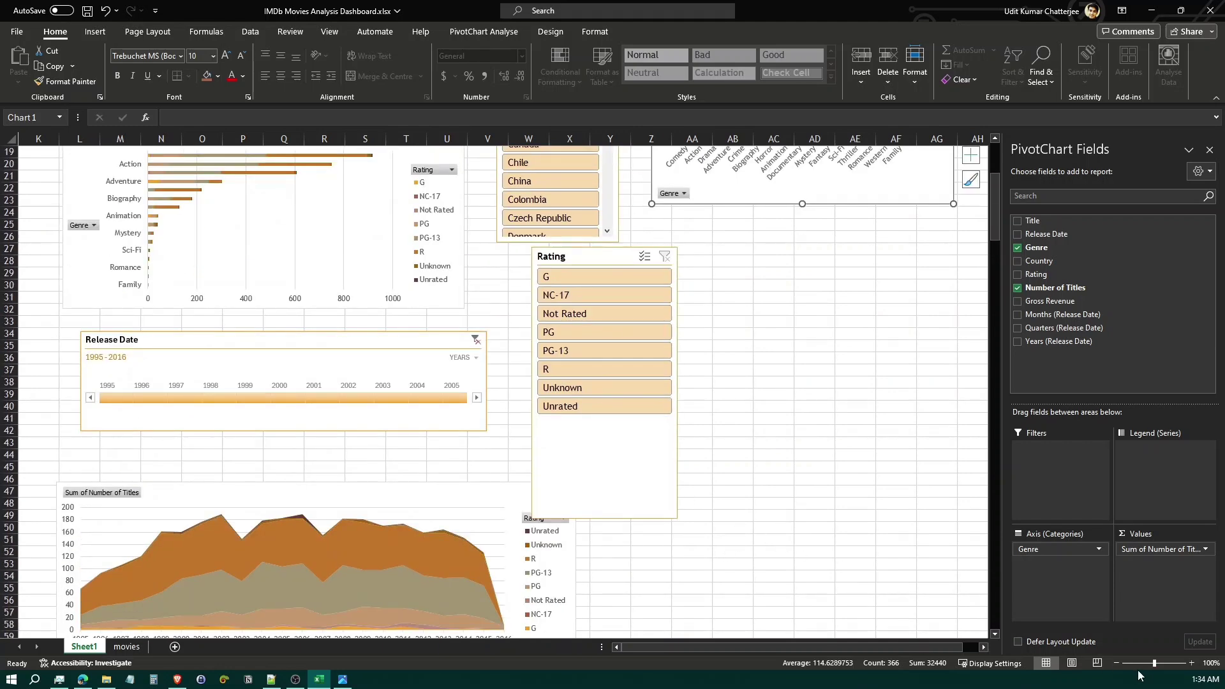
left_click(1116, 664)
left_click(1116, 664)
left_click(1116, 664)
left_click(1116, 663)
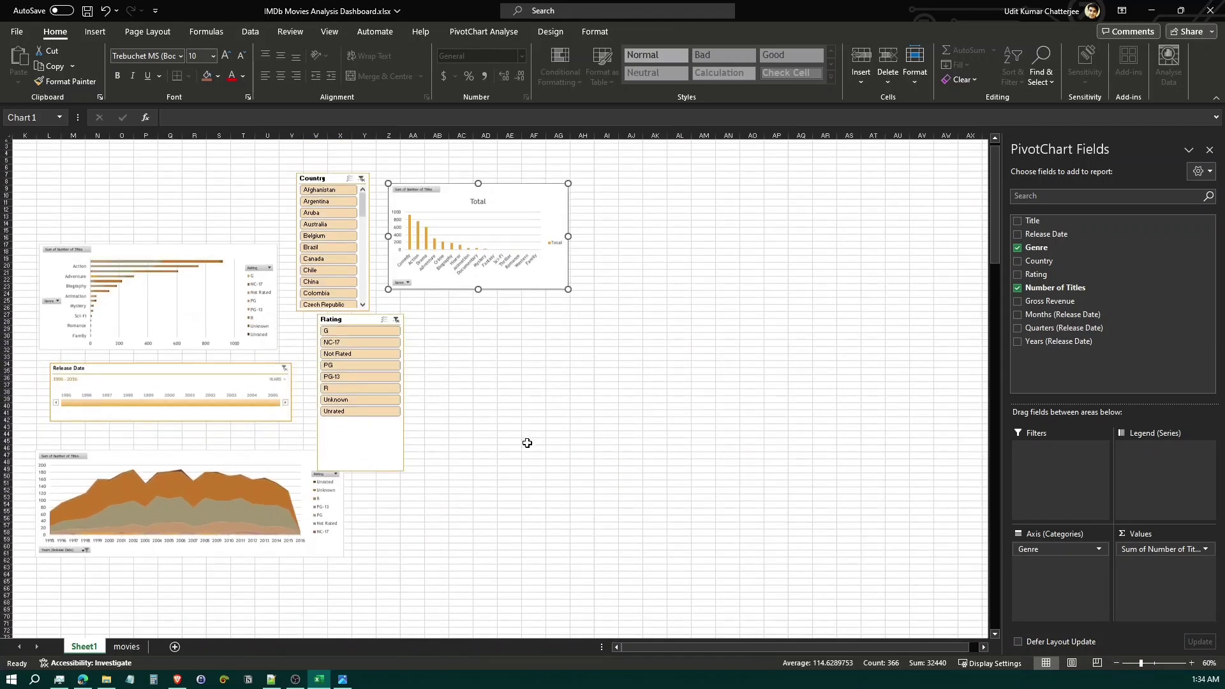
Move the Rating slicer aside and the Release Date timeline up to the top of the sheet.
left_click_drag(347, 330, 483, 349)
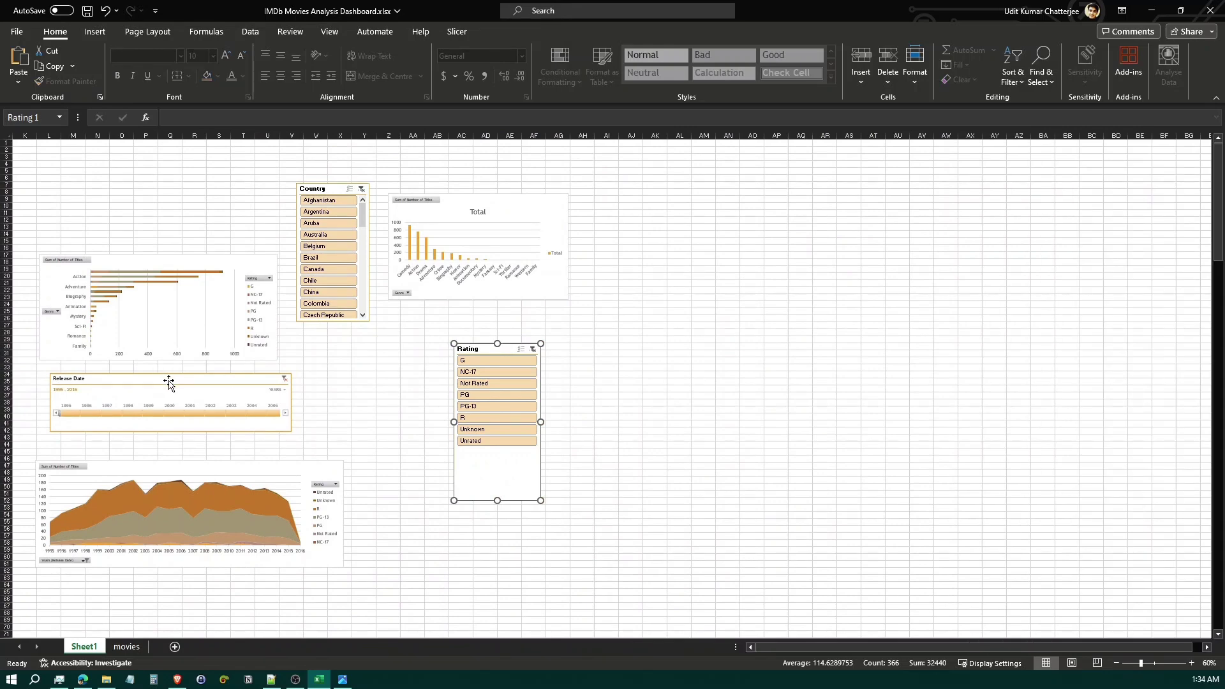
left_click_drag(164, 379, 178, 175)
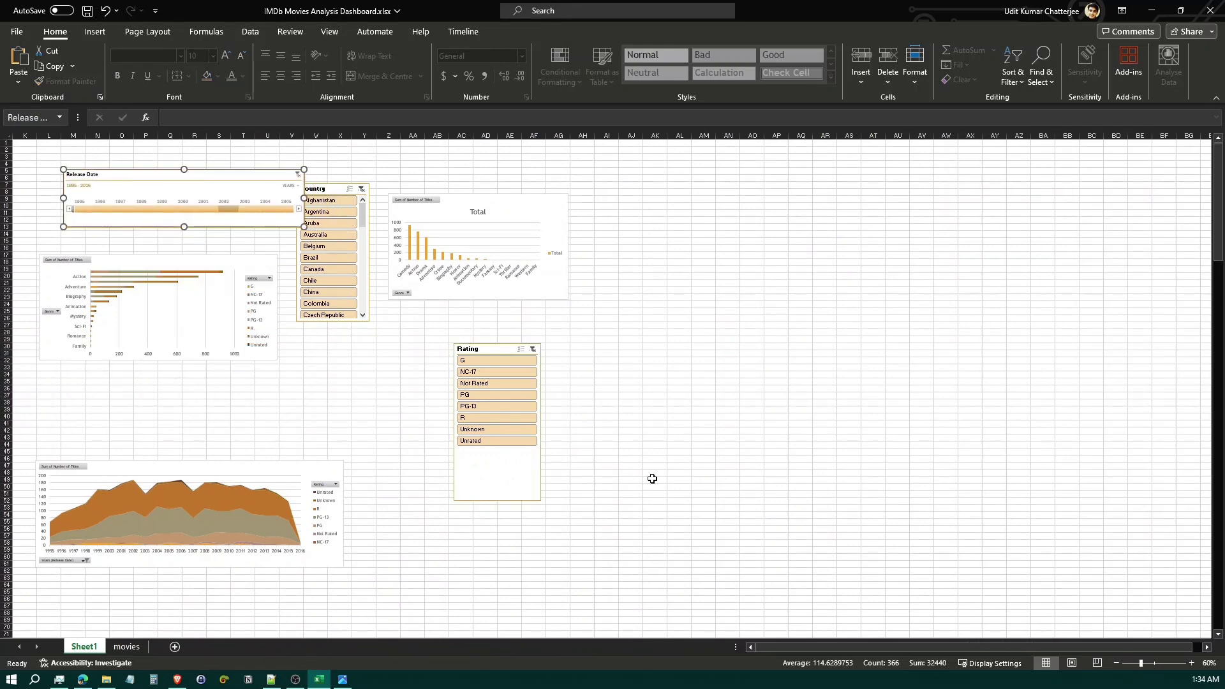
left_click(1192, 664)
left_click(1191, 664)
left_click(1191, 664)
left_click(1192, 664)
left_click(1191, 663)
scroll(104, 473, "up", 6)
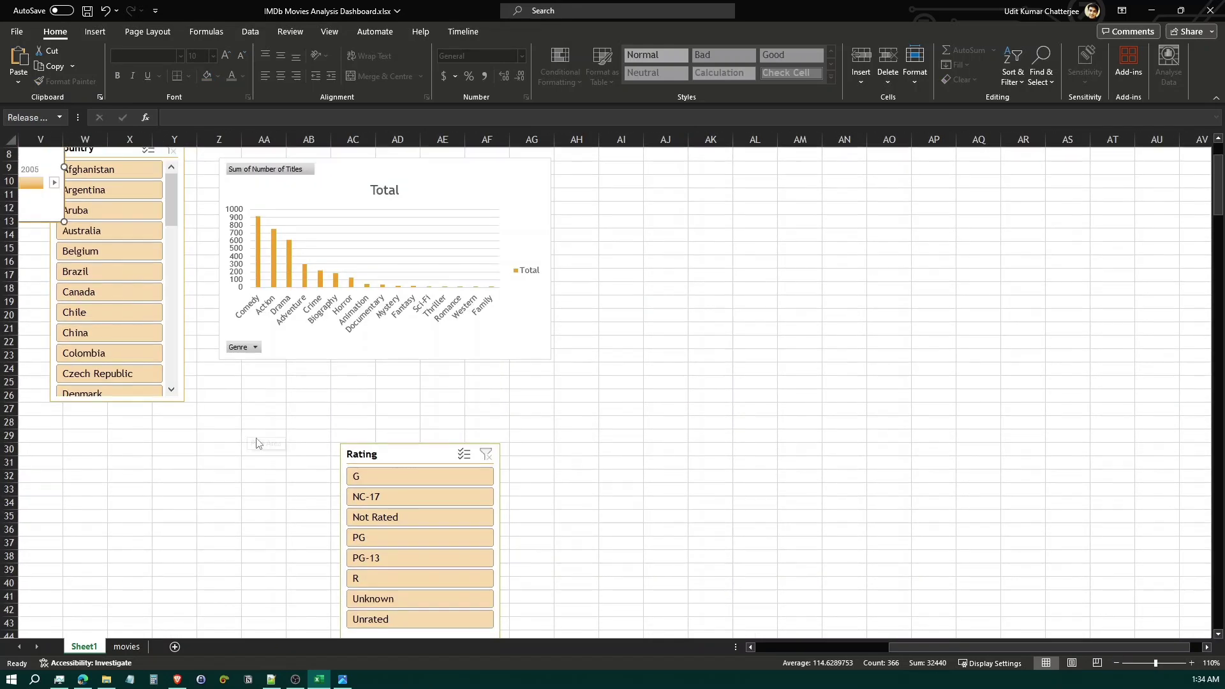
Resize the Release Date timeline to be shorter and wider.
left_click_drag(823, 647, 743, 656)
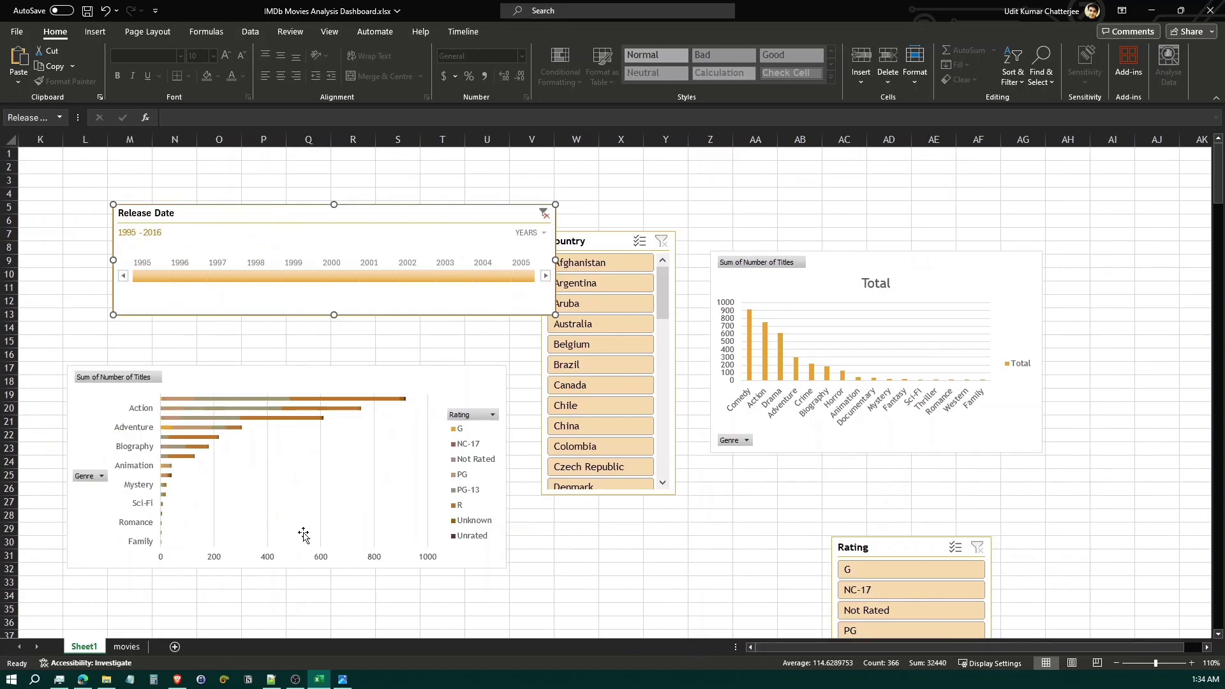
left_click_drag(284, 198, 326, 169)
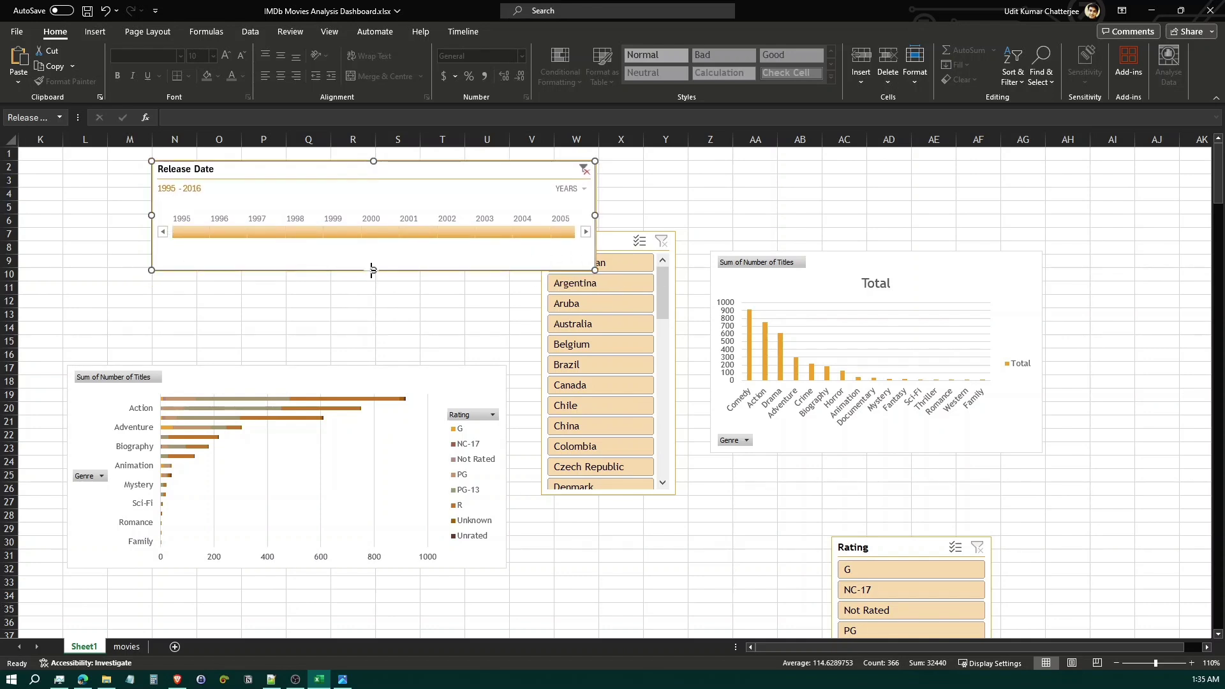
left_click_drag(430, 256, 430, 254)
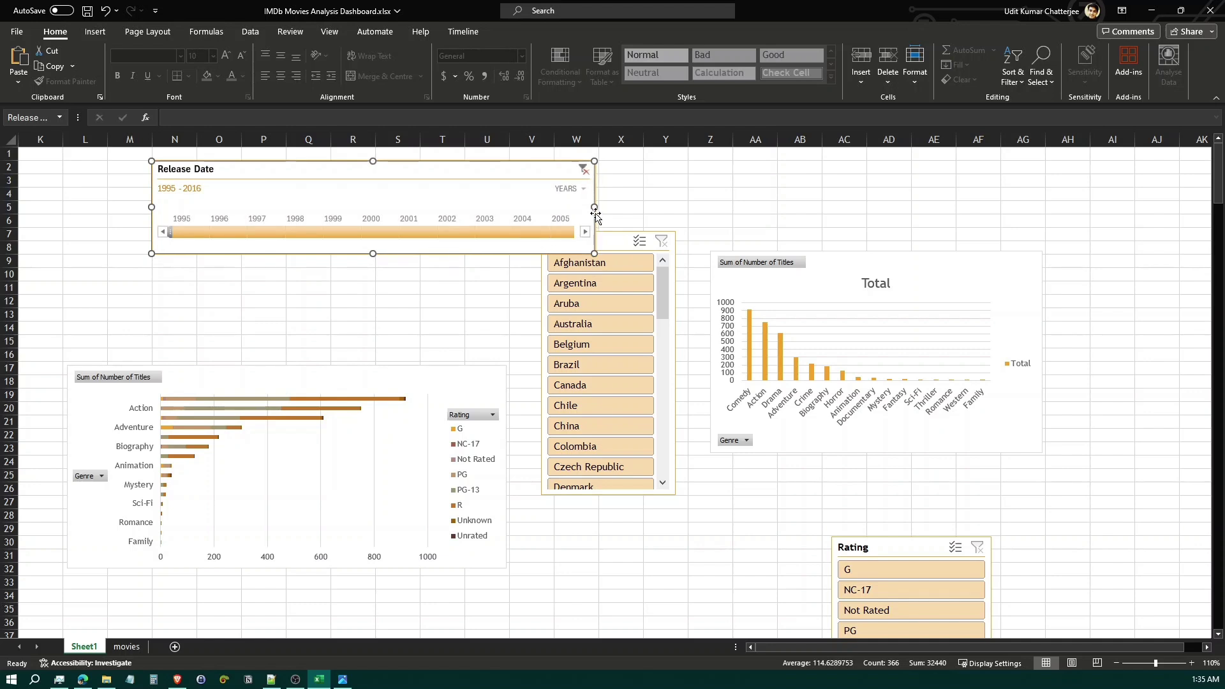
left_click_drag(594, 207, 683, 215)
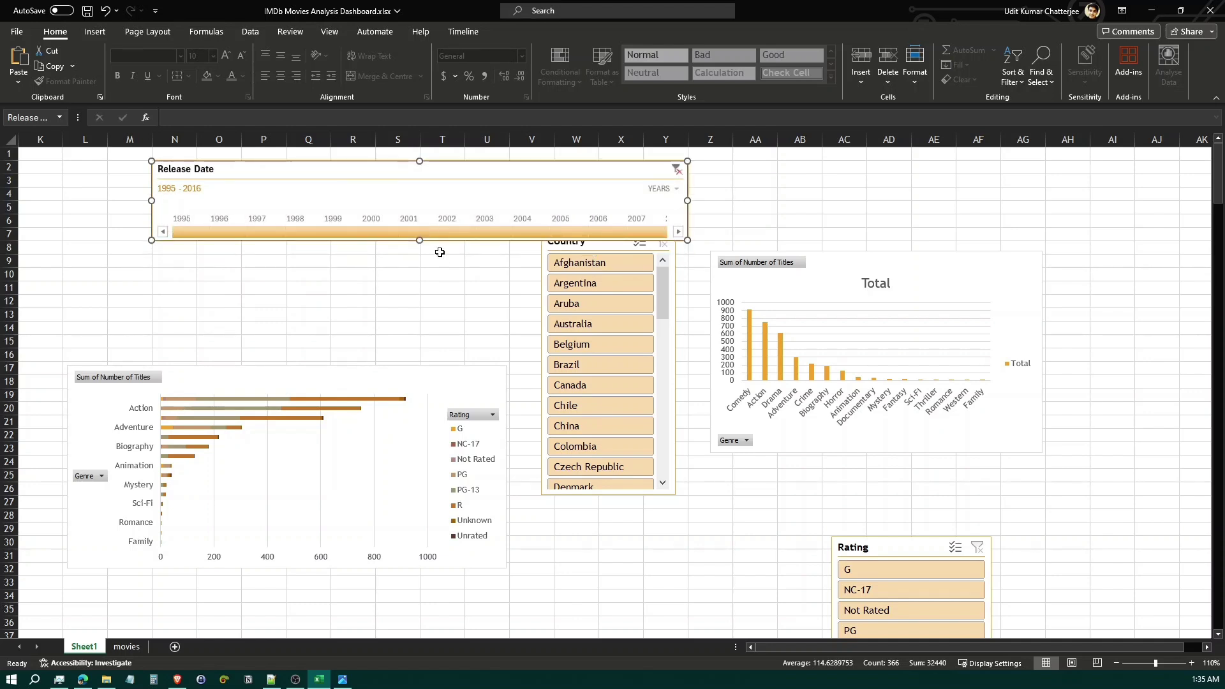
left_click(403, 279)
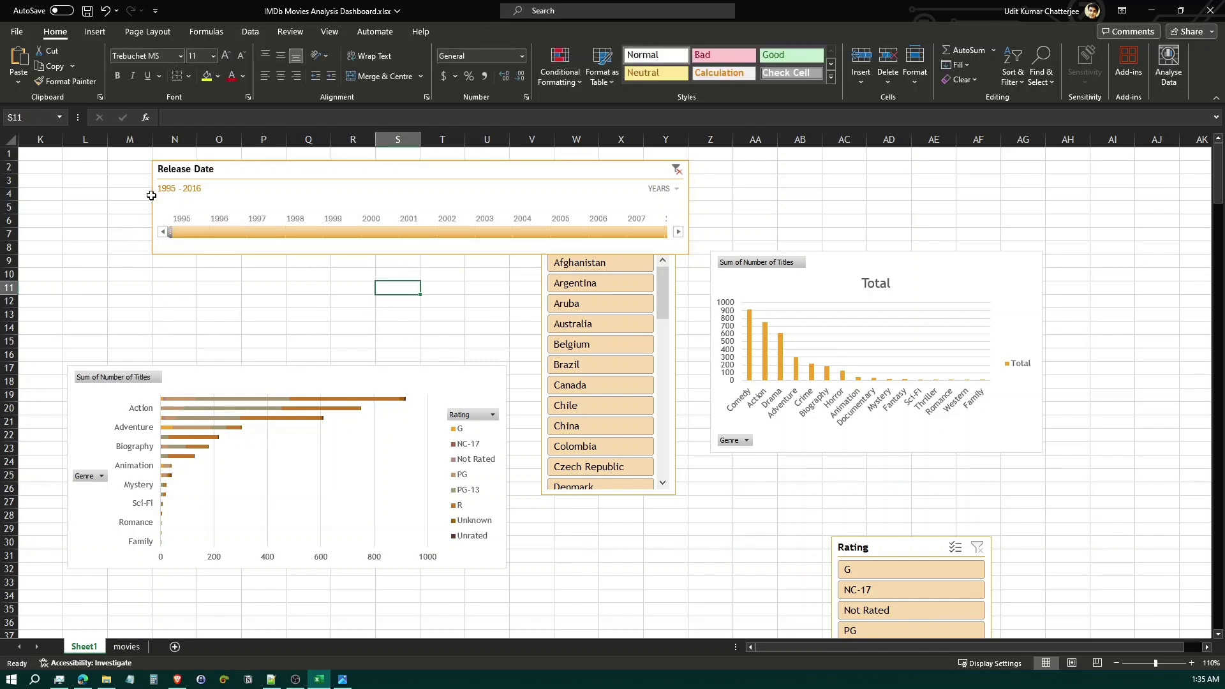
Shift the Release Date timeline right and move the Rating slicer to the top left.
left_click_drag(399, 167, 583, 167)
left_click(305, 314)
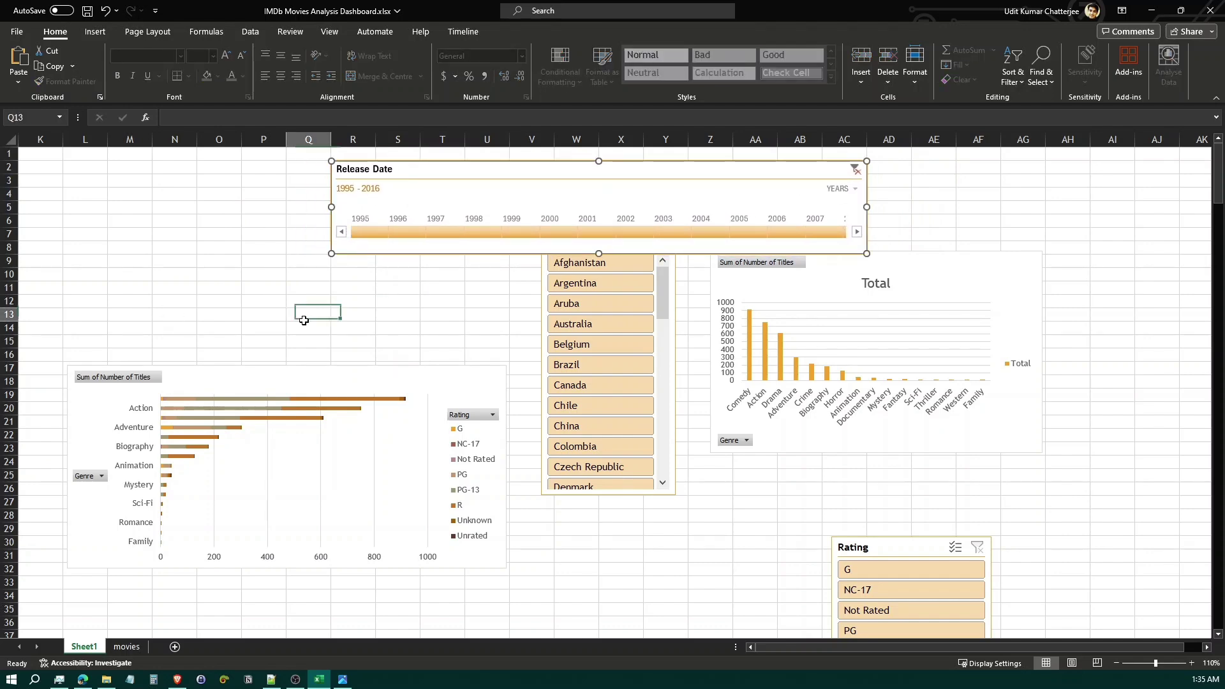
left_click_drag(879, 552, 171, 218)
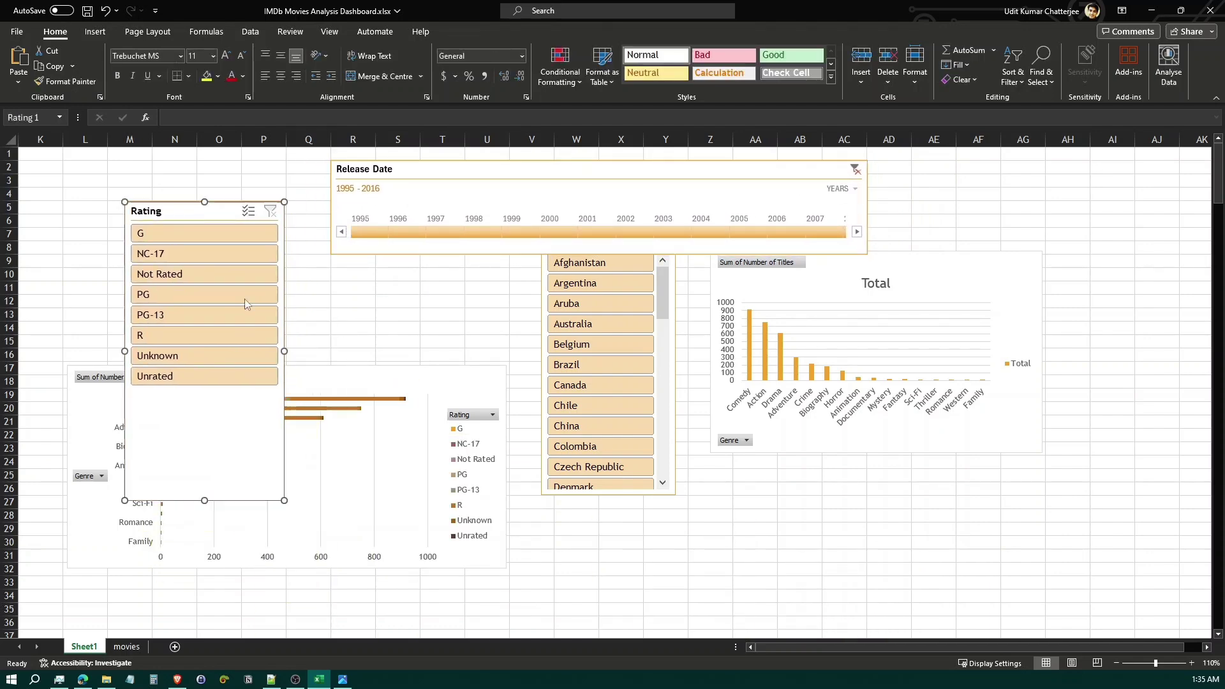
left_click(345, 680)
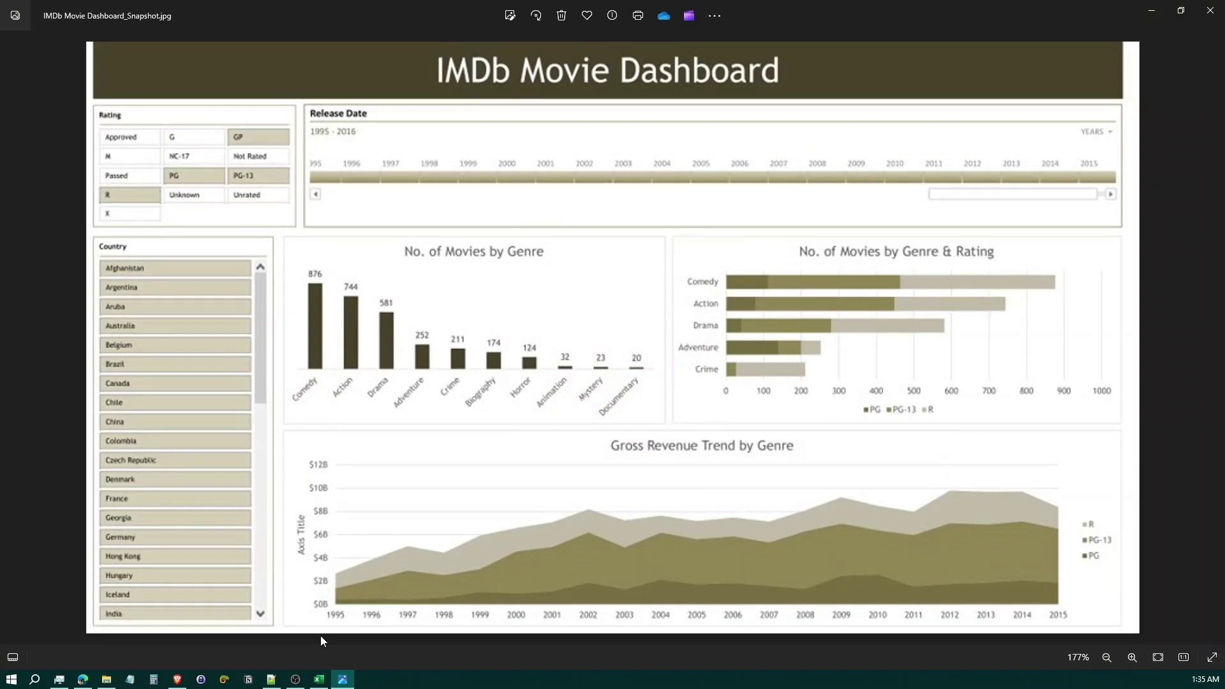
left_click(336, 681)
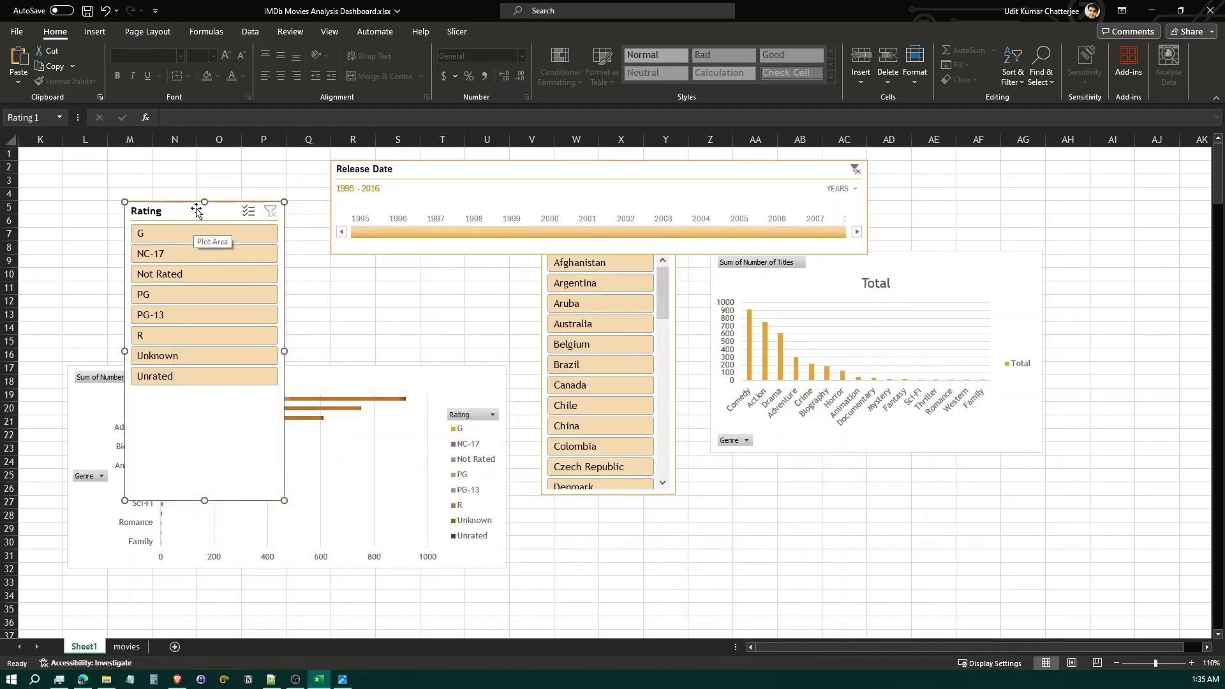
Give the Rating slicer 3 button columns, widen and shorten it, and nudge it top-left.
left_click(457, 31)
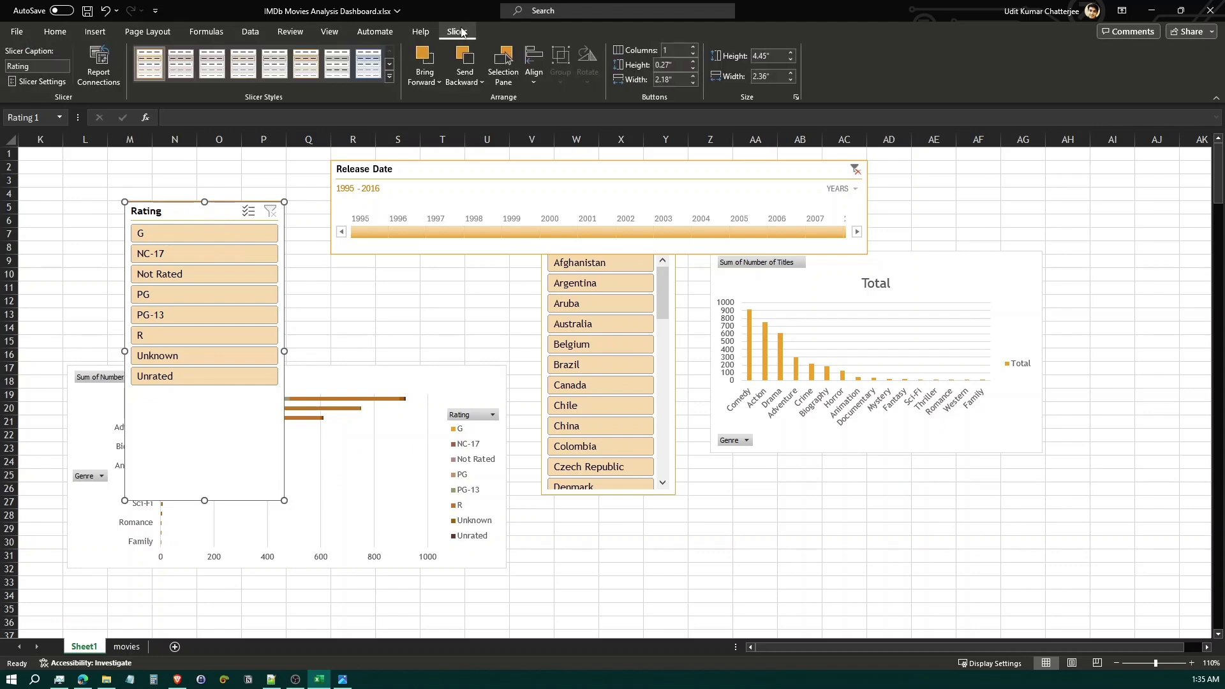
left_click(693, 48)
left_click(694, 48)
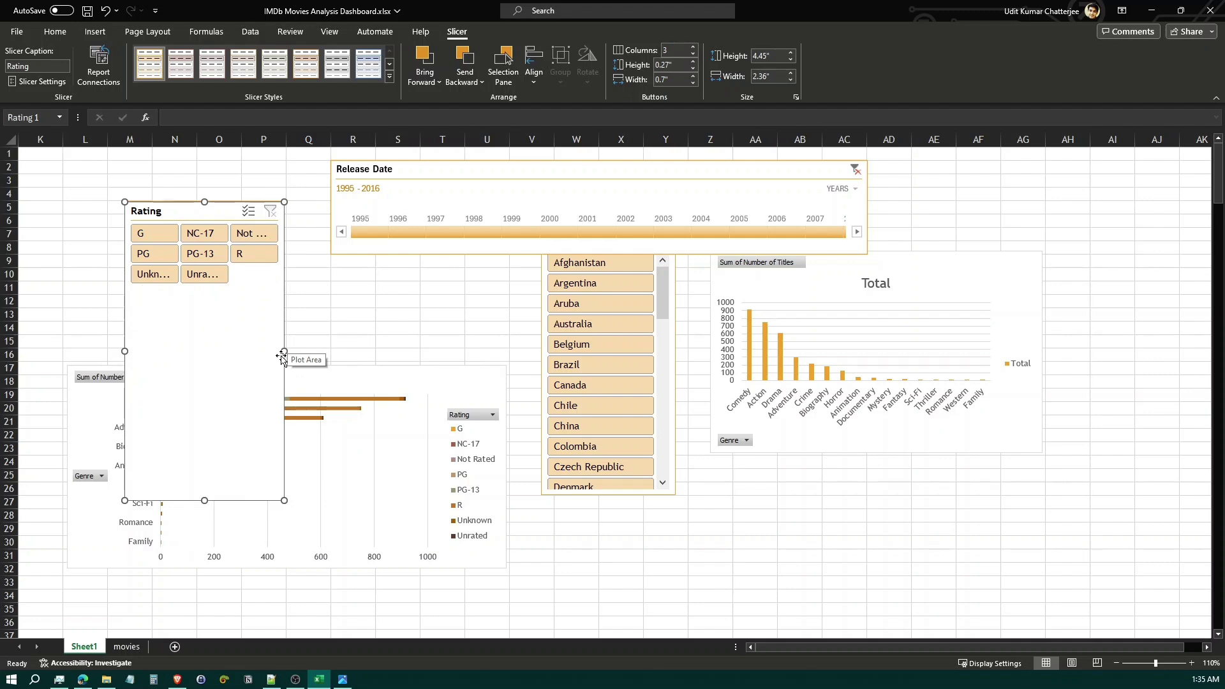
left_click_drag(285, 351, 357, 351)
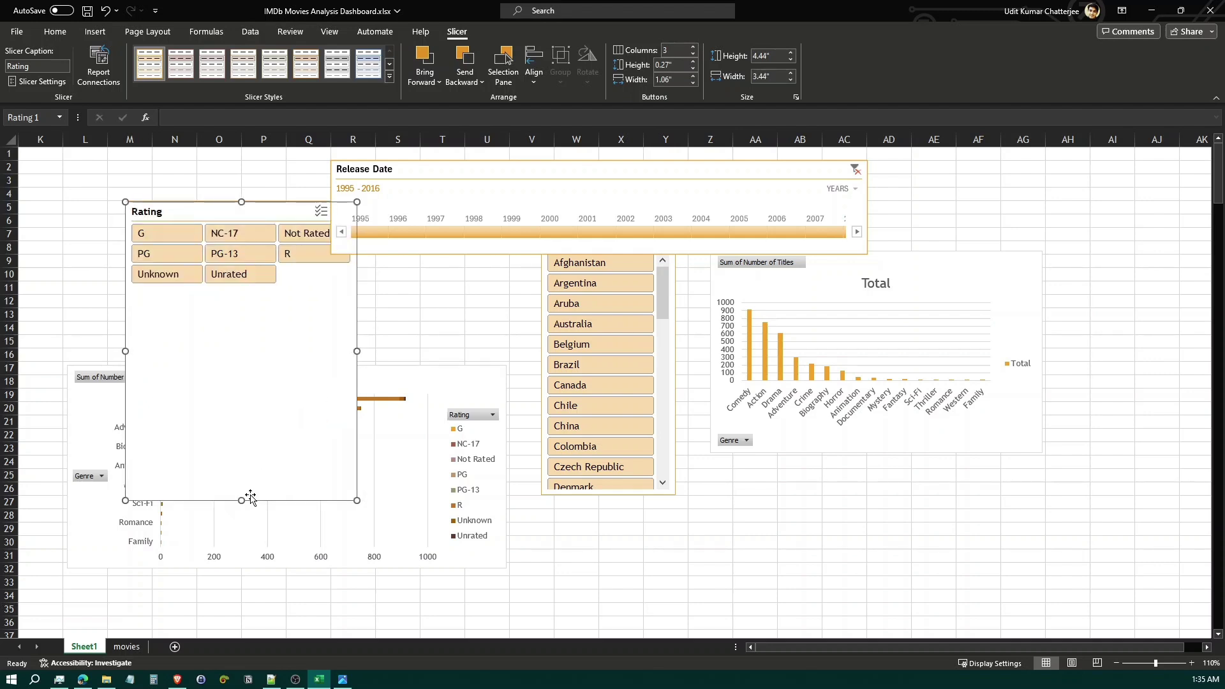
left_click_drag(241, 500, 240, 300)
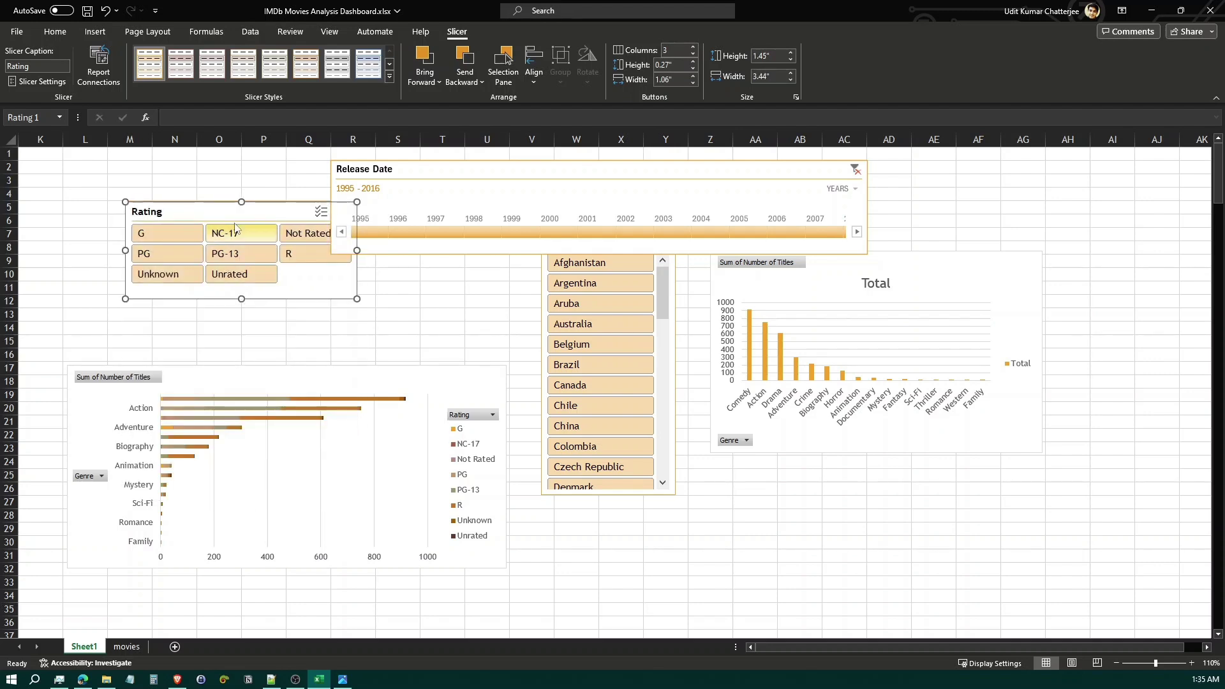
left_click_drag(216, 209, 183, 175)
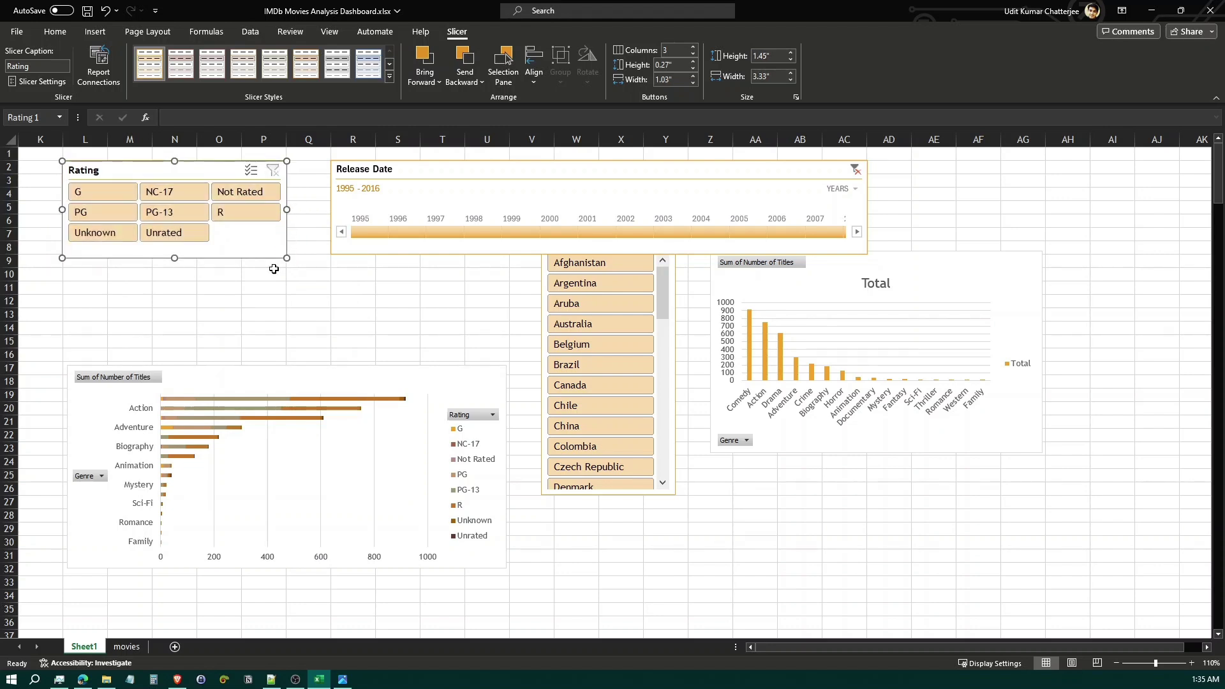
Move the genre-by-rating bar chart down and right beneath the genre column chart.
left_click(224, 311)
left_click(232, 368)
left_click_drag(327, 411, 813, 474)
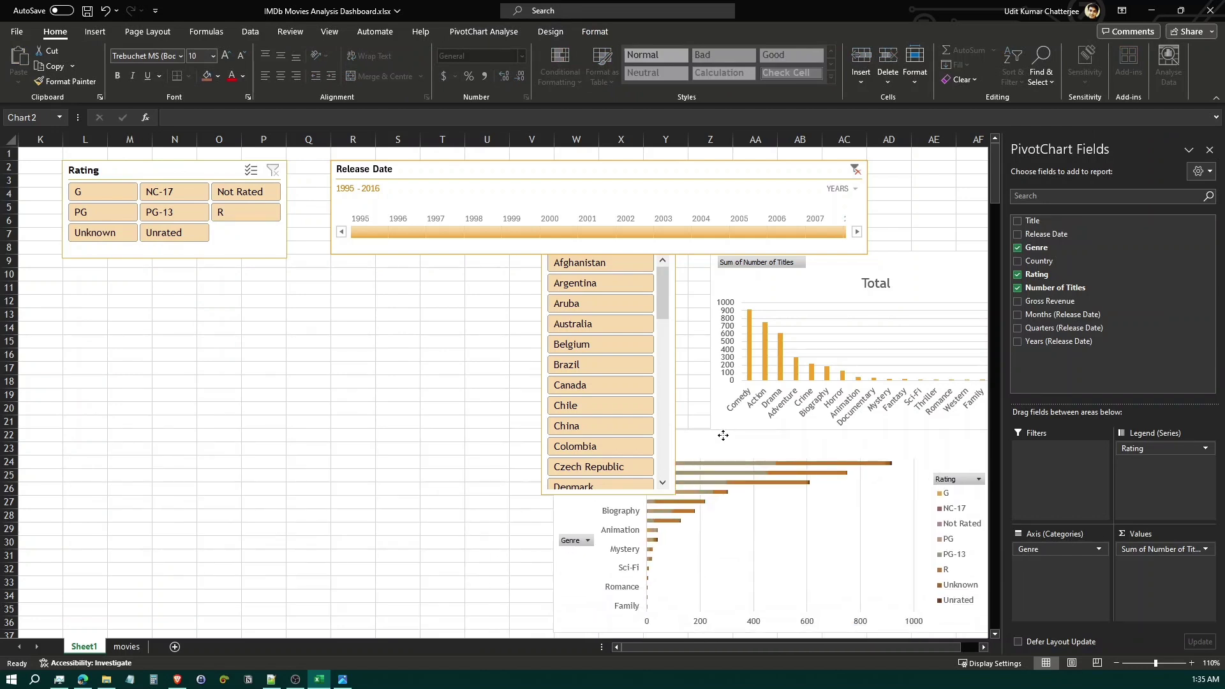
Move the Country slicer left below the Rating slicer and widen it.
left_click(656, 281)
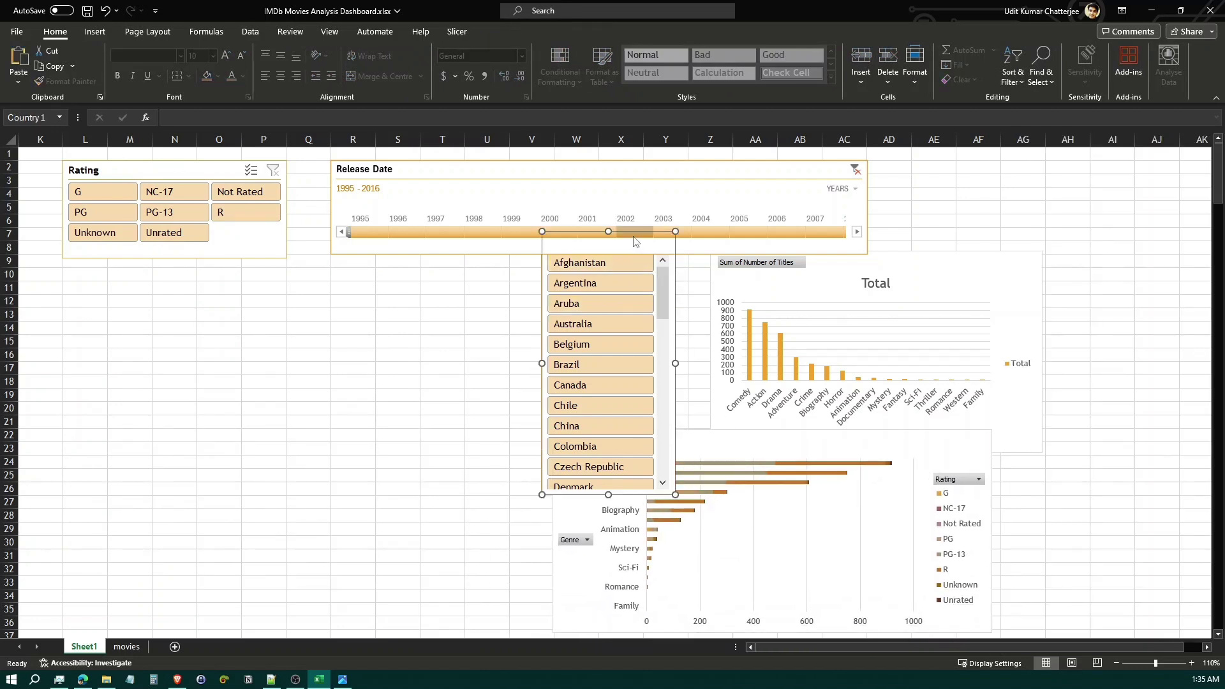
left_click(610, 250)
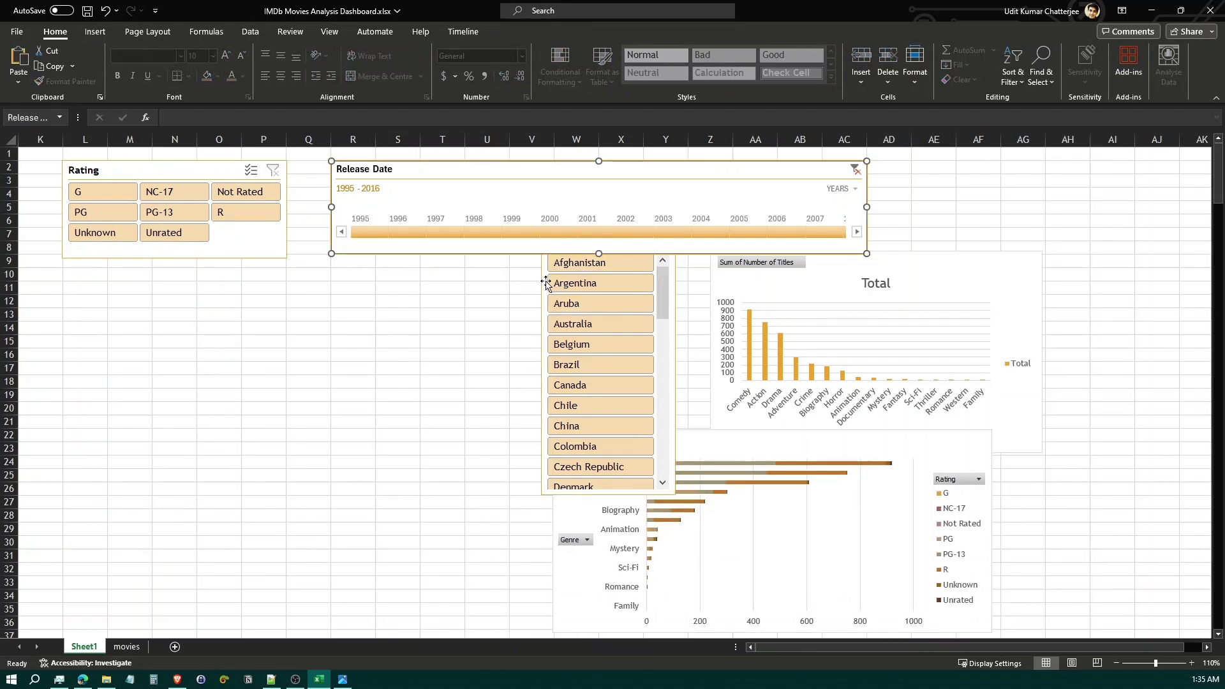
left_click(545, 278)
left_click_drag(543, 280, 66, 317)
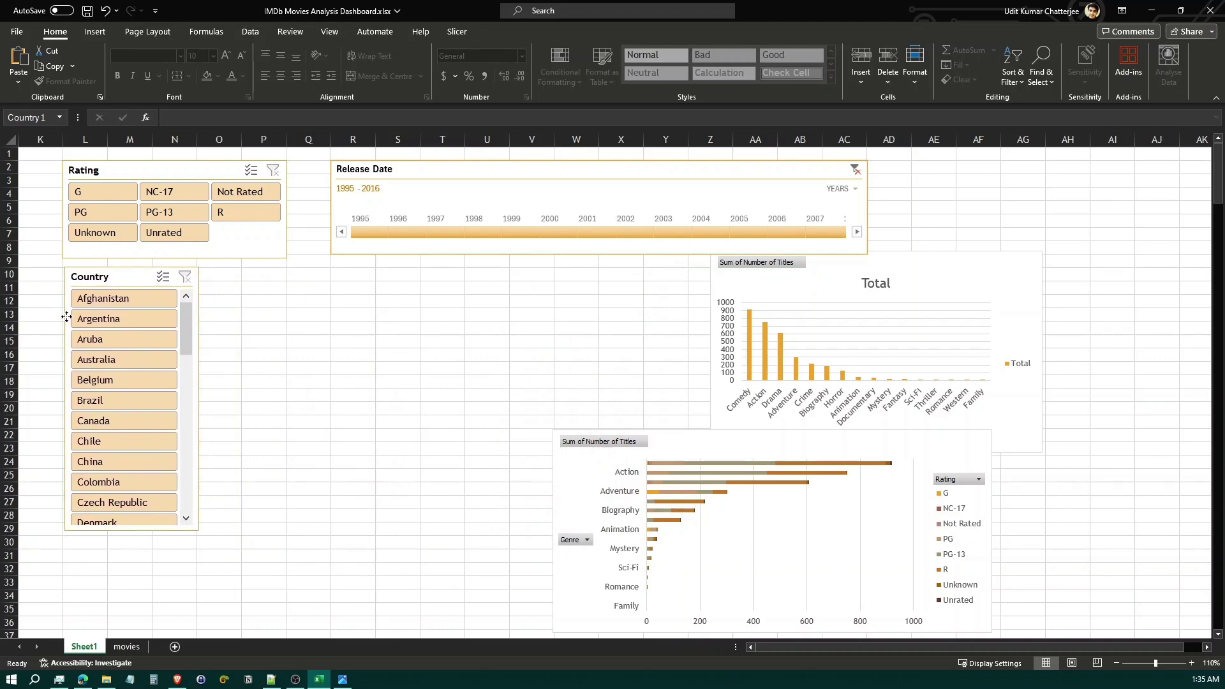
left_click_drag(200, 400, 285, 399)
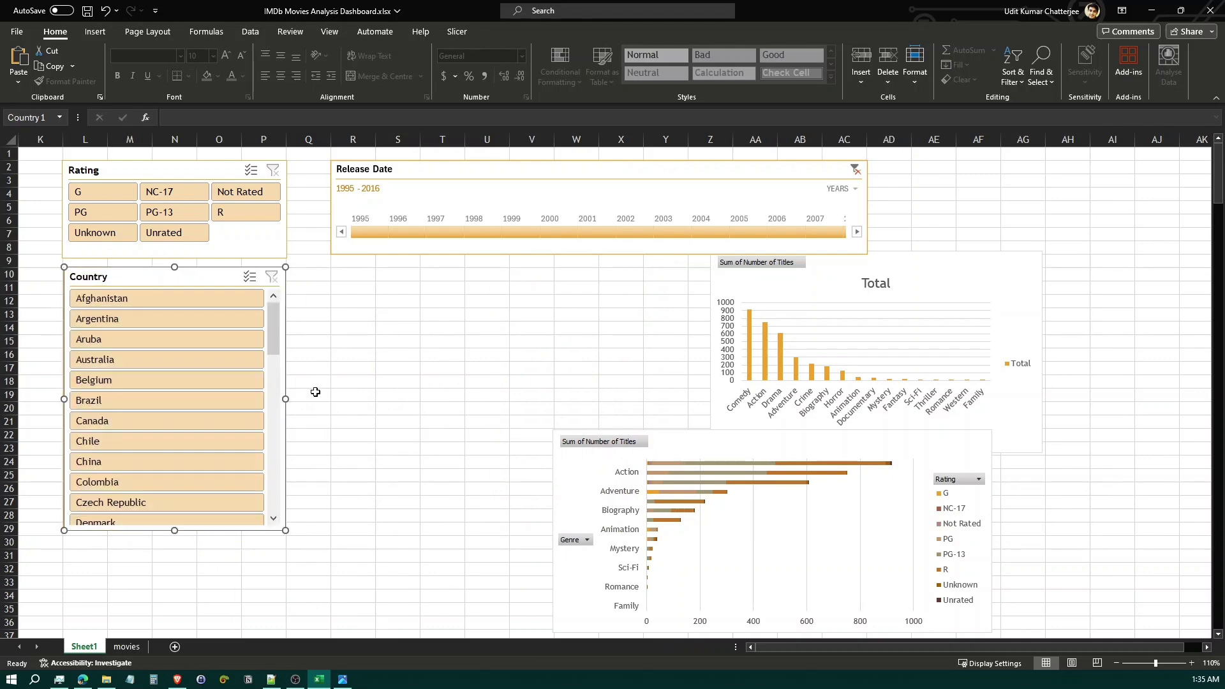
Narrow the Rating slicer to match Country and snap the Country slicer into alignment.
left_click(287, 219)
mouse_move(287, 209)
left_mouse_down()
mouse_move(241, 209)
mouse_move(285, 209)
left_mouse_up()
mouse_move(168, 275)
left_mouse_down()
mouse_move(170, 286)
mouse_move(164, 255)
left_mouse_up()
key("alt")
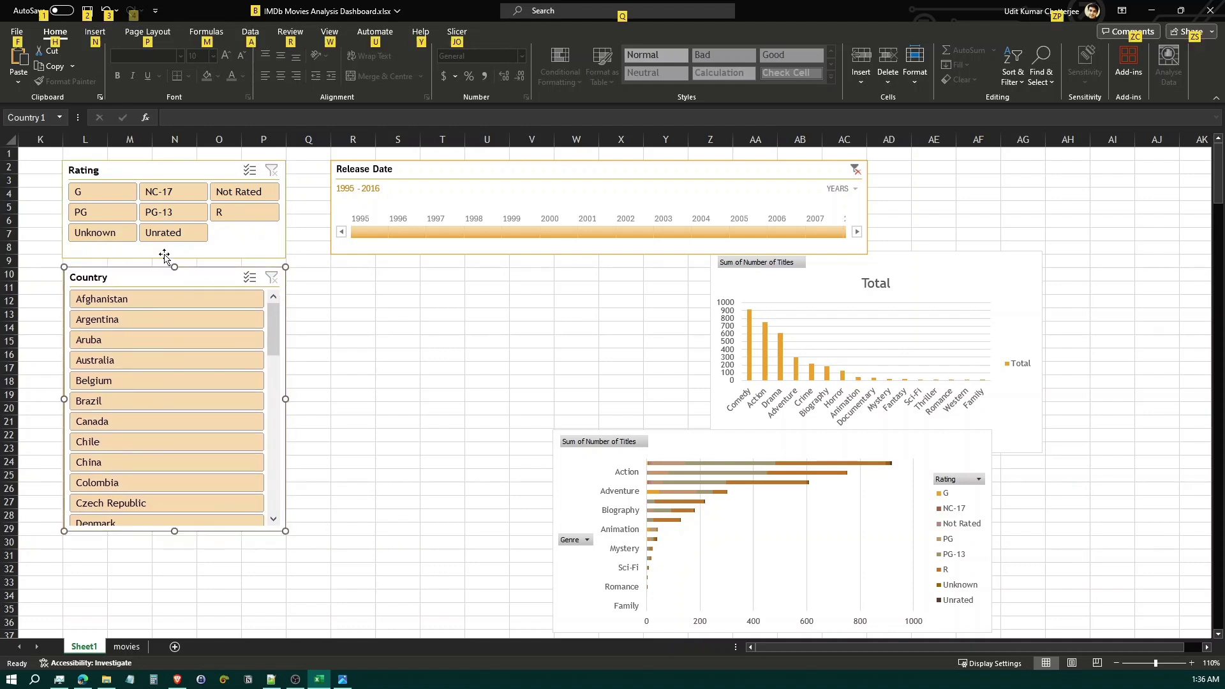
left_click(172, 252)
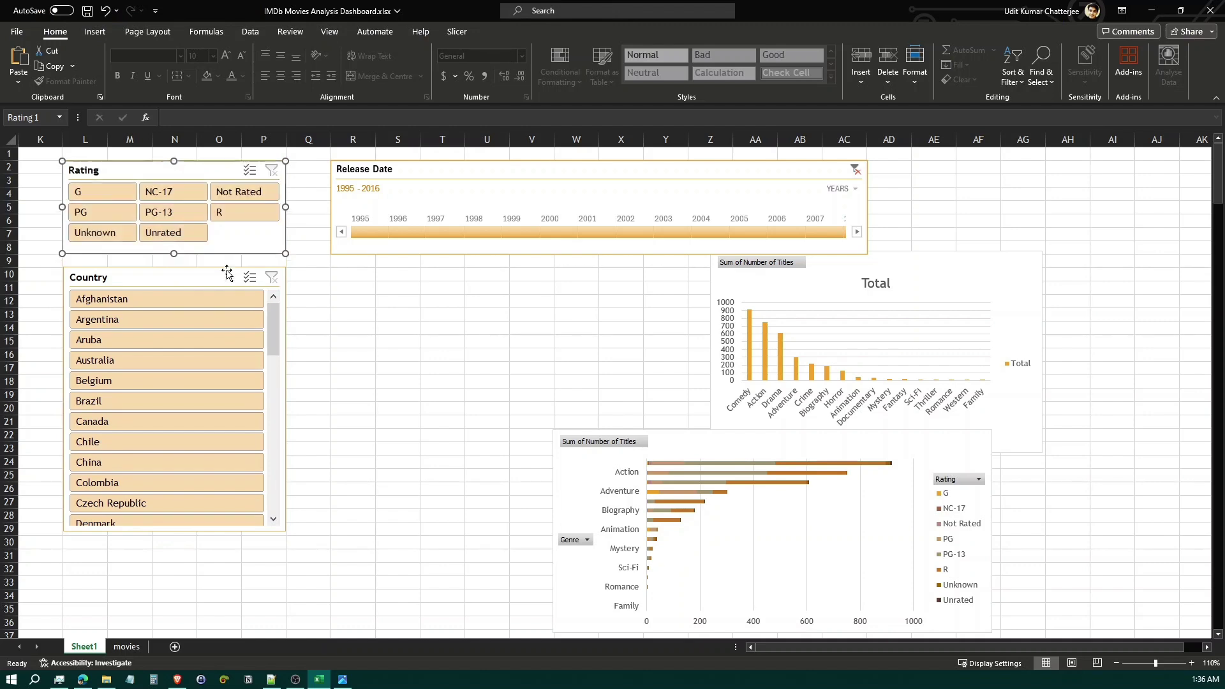
left_click(309, 288)
left_click(332, 300)
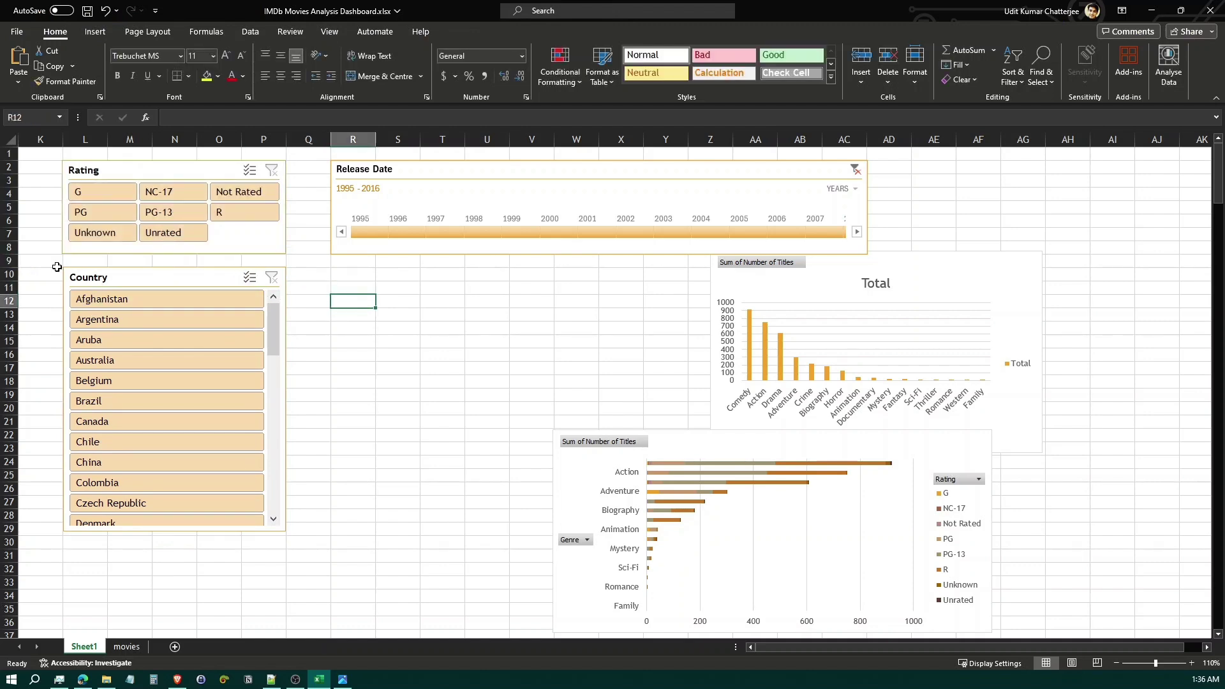
Collapse row 9 to close the gap and make the Country slicer taller.
left_click(9, 261)
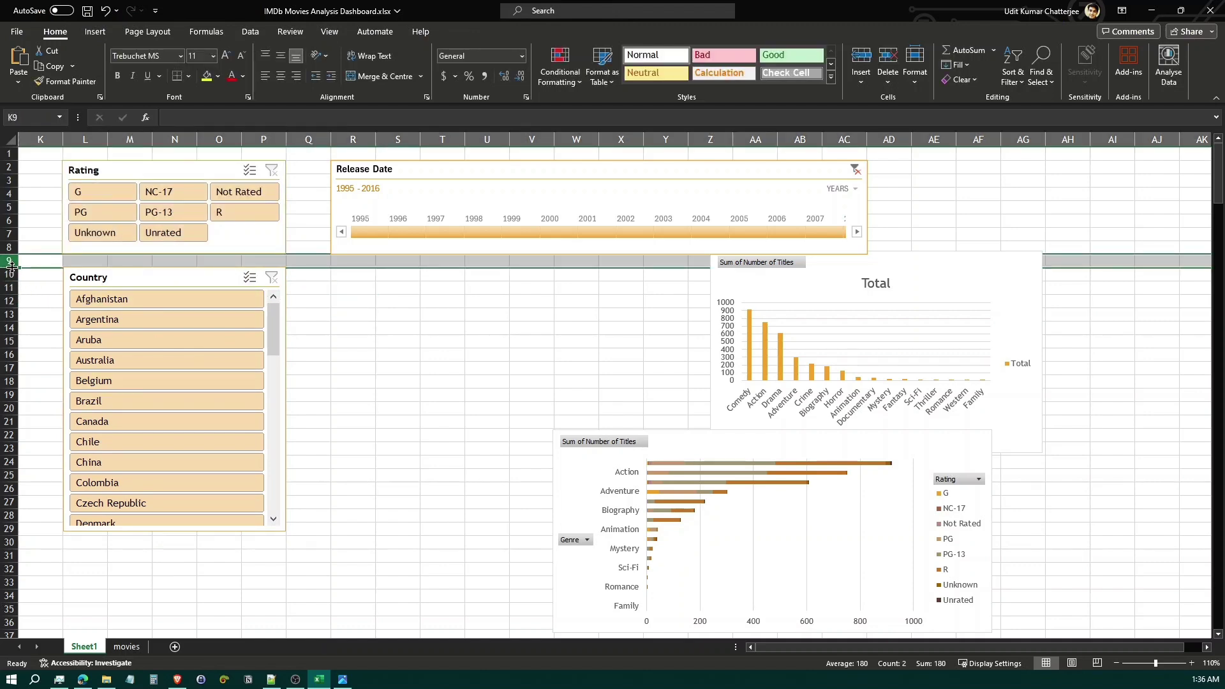
left_click_drag(13, 268, 16, 254)
left_click(354, 300)
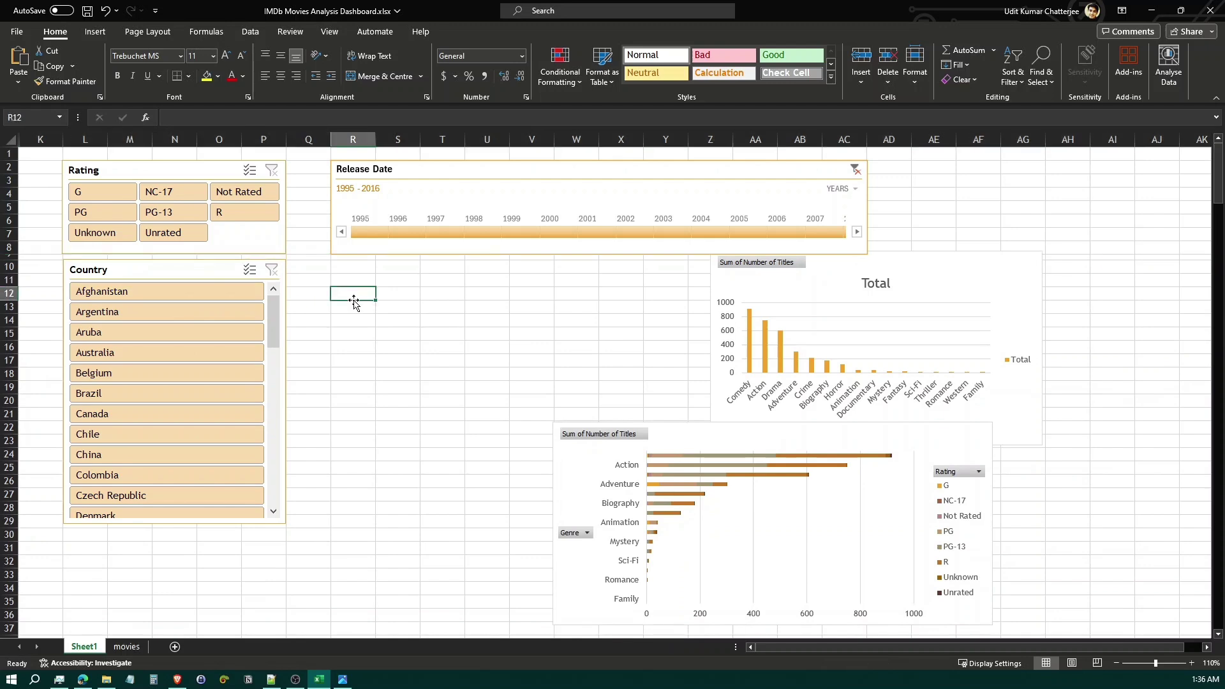
left_click(163, 523)
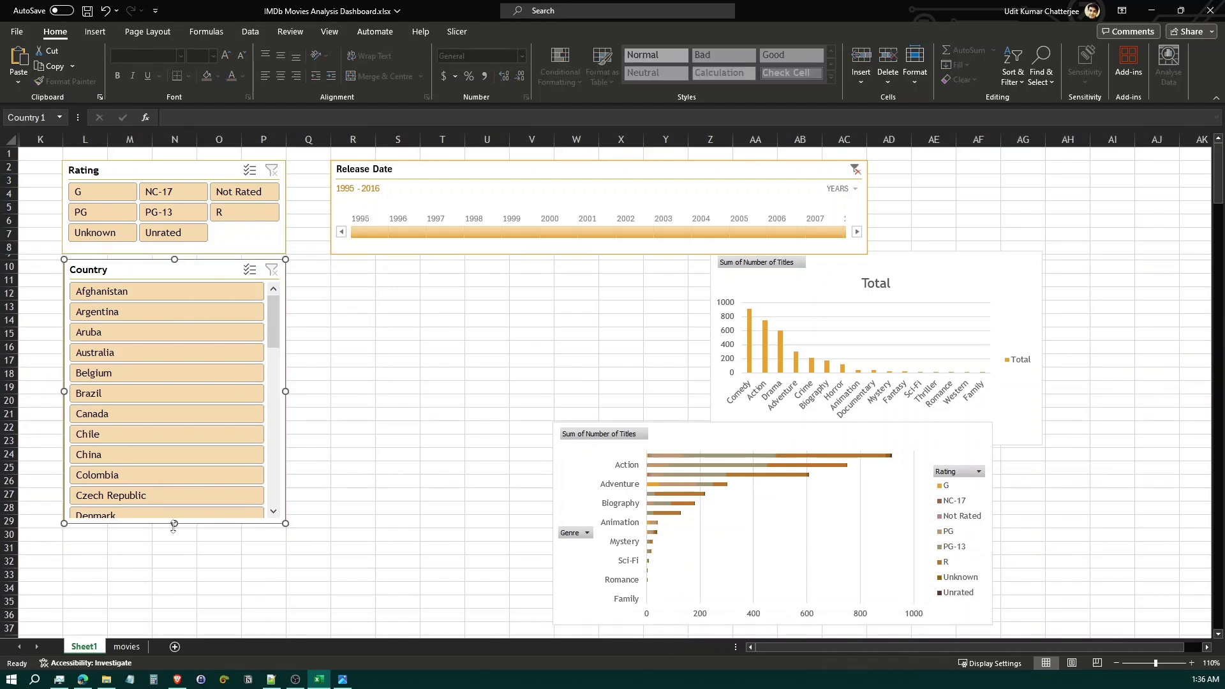
left_click_drag(173, 525, 170, 626)
left_click(353, 467)
Narrow column Q and widen the Release Date timeline to the right.
scroll(463, 335, "up", 1)
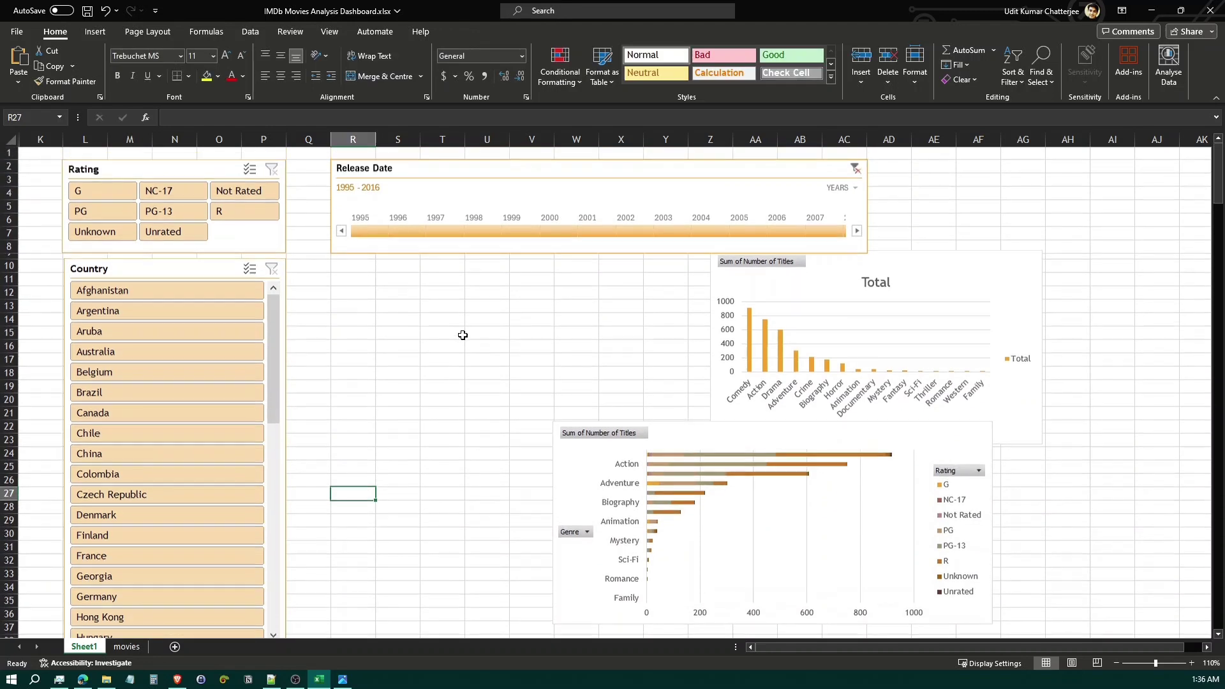
left_click(308, 139)
left_click_drag(329, 136, 300, 136)
left_click(418, 332)
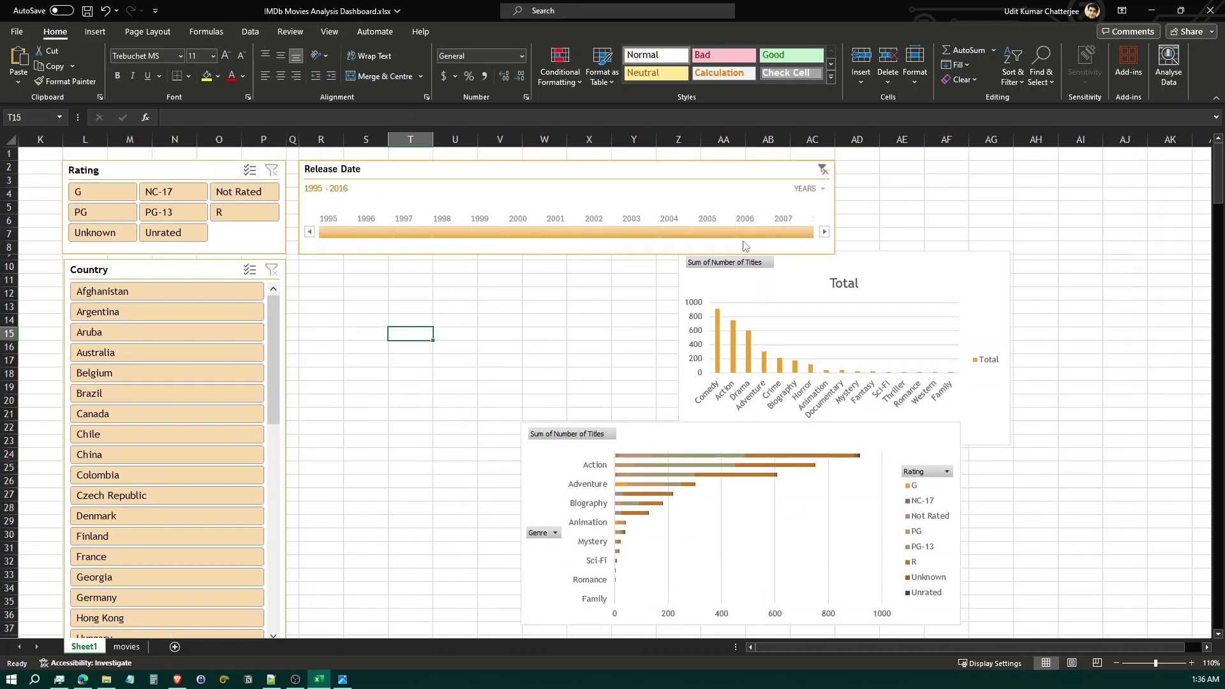
left_click(743, 245)
left_click_drag(835, 207, 879, 205)
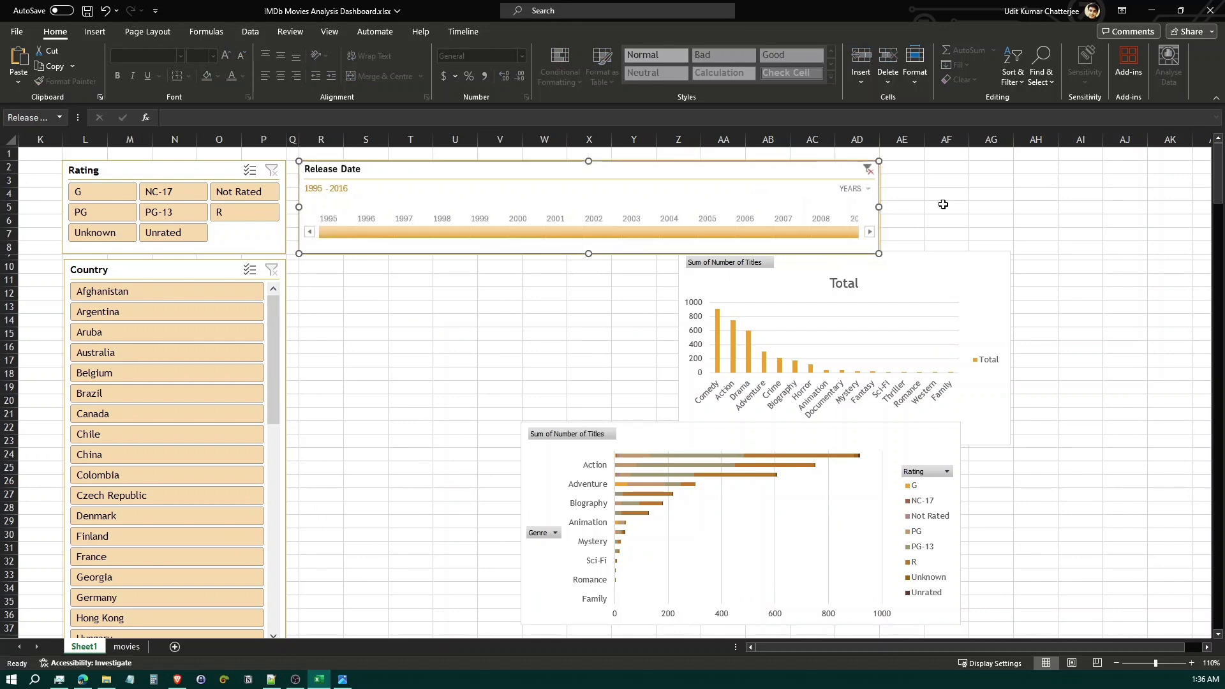
Place the genre column chart under the timeline, narrow it, and set the bar chart beside it.
left_click(989, 208)
left_click(938, 263)
left_click_drag(920, 259, 550, 270)
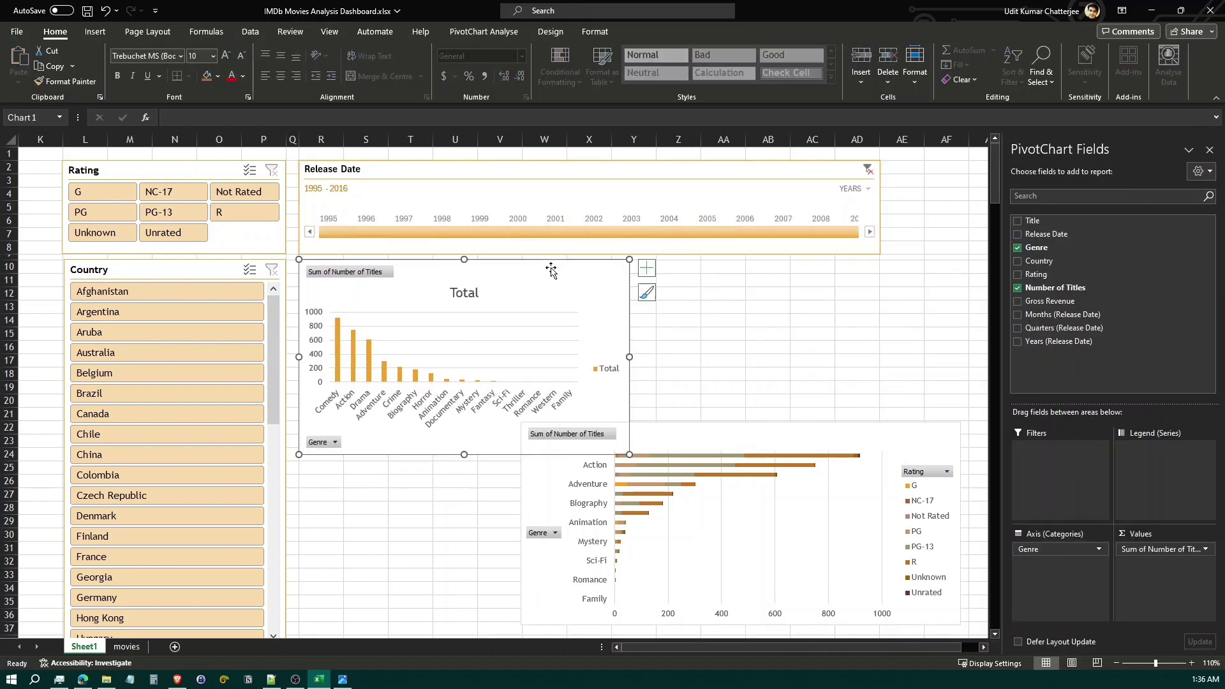
left_click_drag(725, 435, 873, 284)
left_click(628, 341)
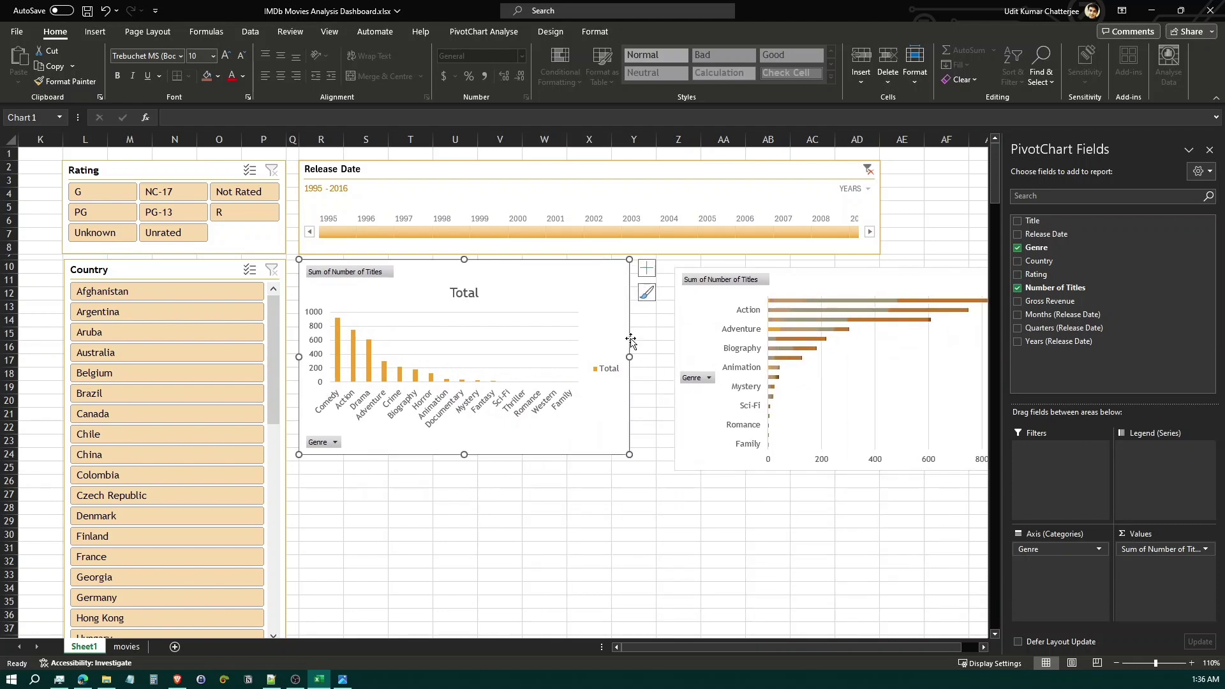
left_click_drag(630, 356, 611, 348)
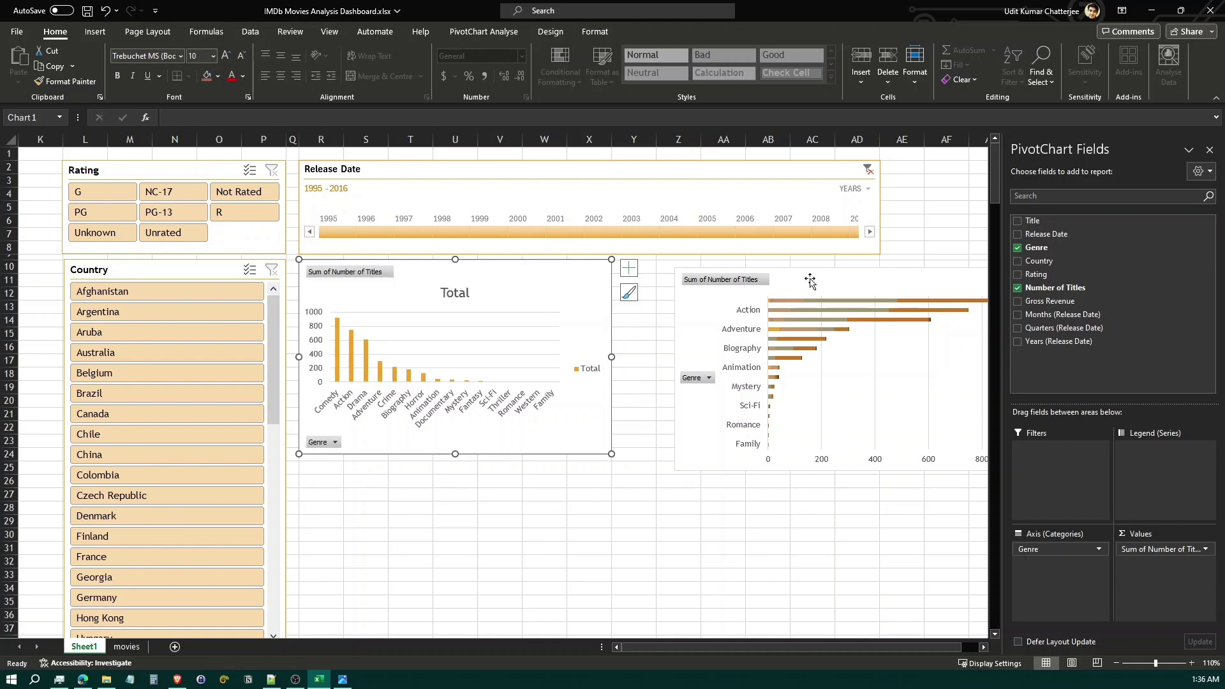
left_click_drag(802, 279, 785, 272)
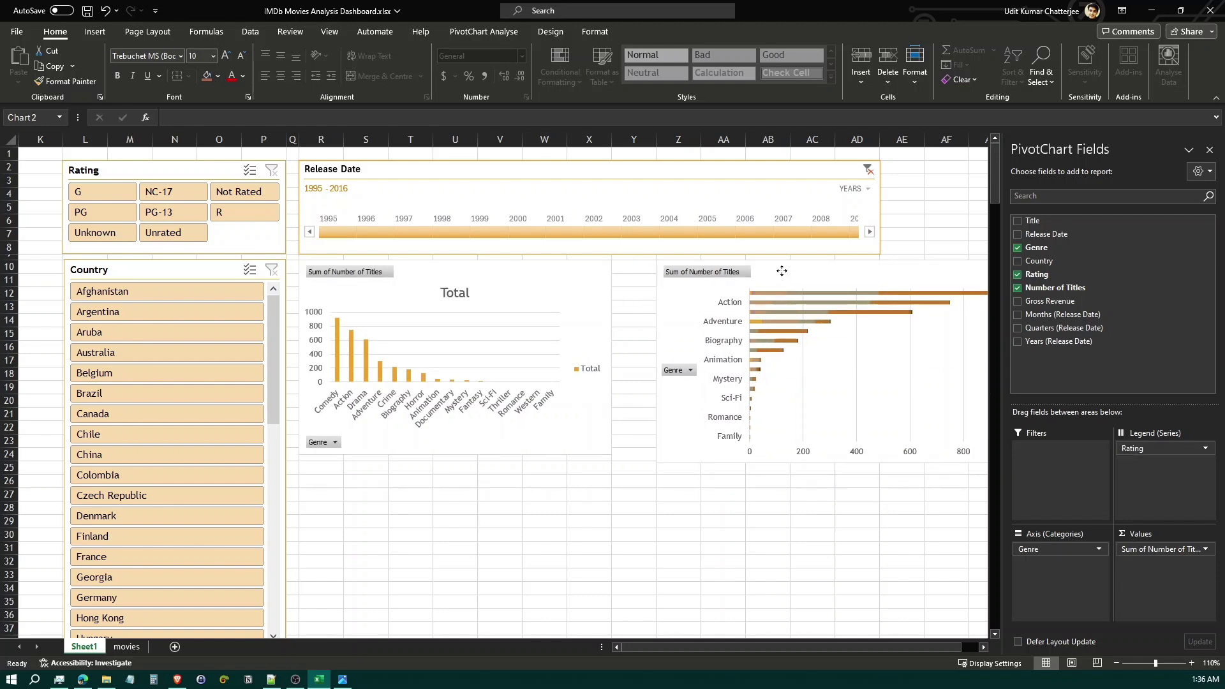
Narrow column Y and shrink the Rating-by-genre bar chart's width to fit under the timeline.
left_click(634, 139)
left_click_drag(656, 139, 623, 141)
left_click(989, 199)
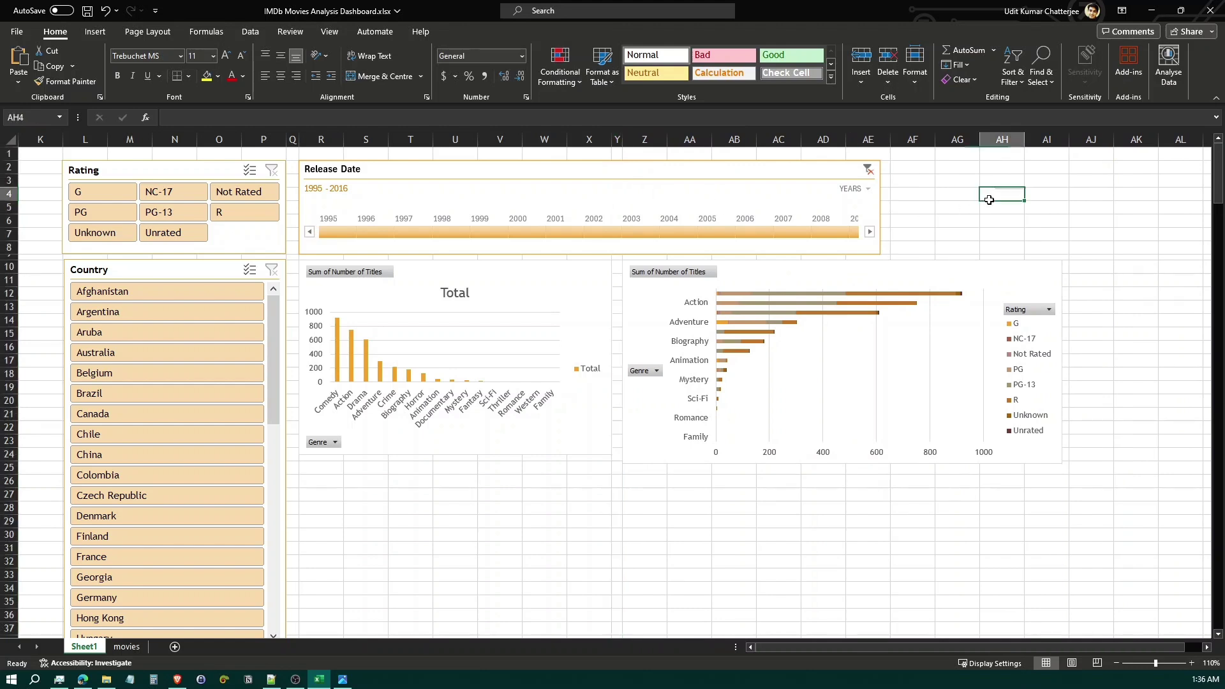
scroll(986, 206, "down", 2)
left_click(1017, 193)
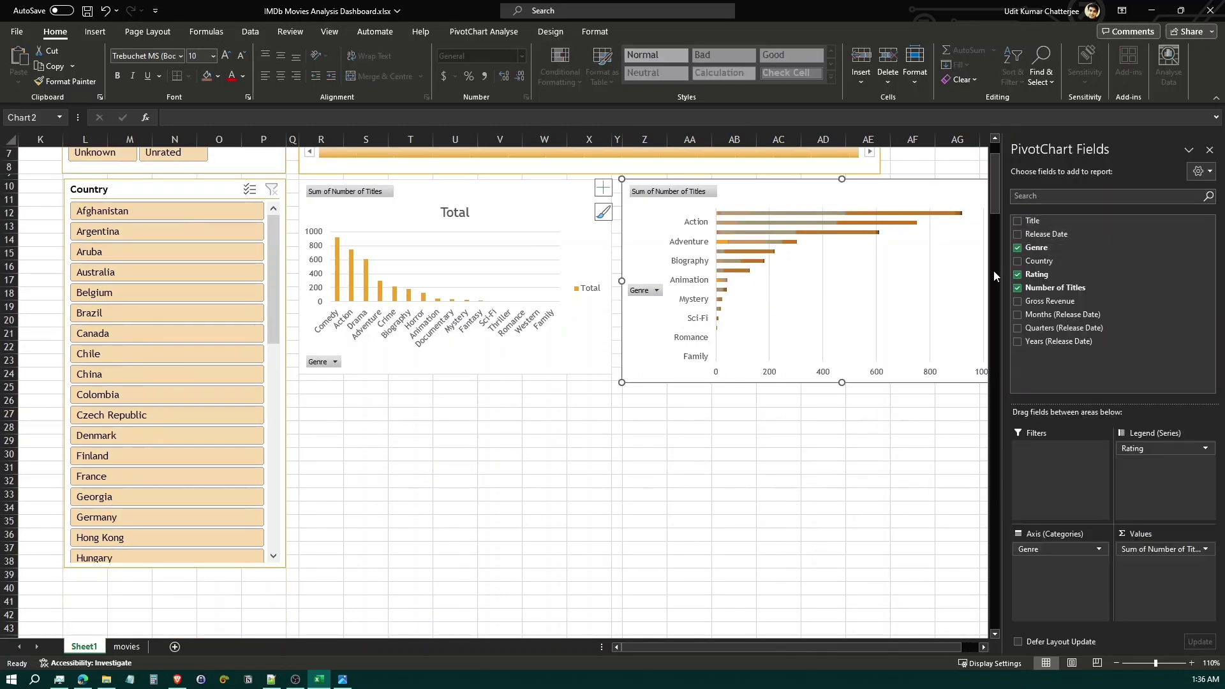
left_click(1210, 149)
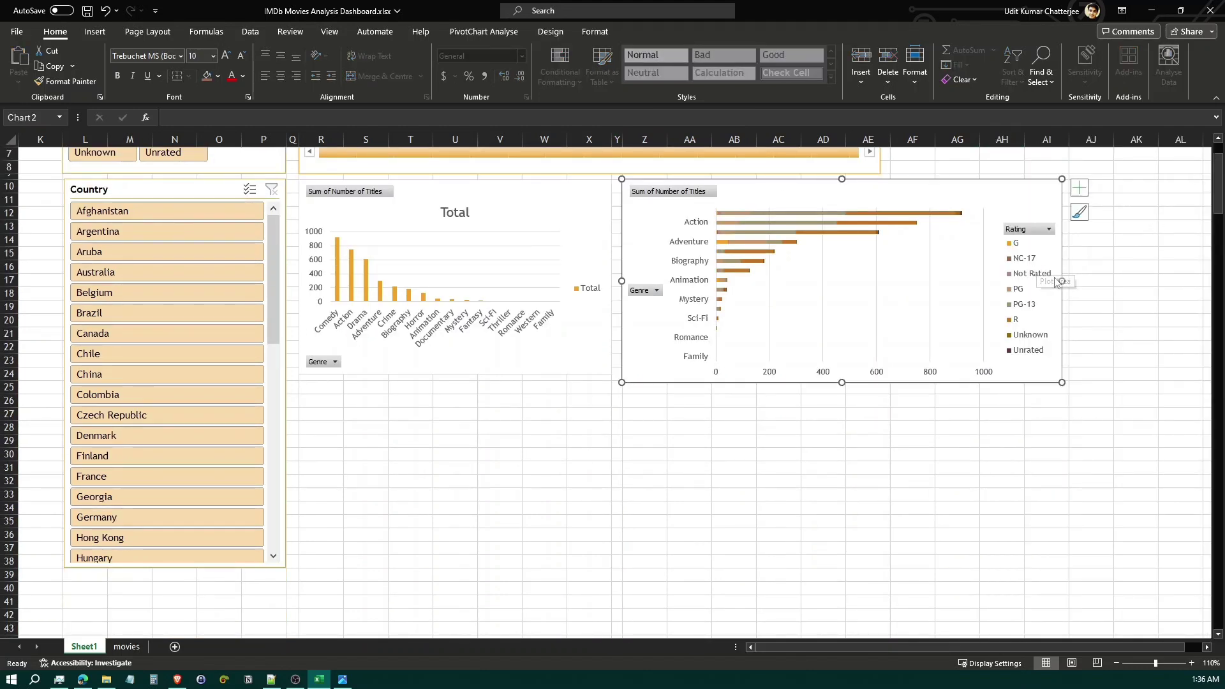
left_click_drag(1056, 282, 963, 268)
scroll(1060, 273, "up", 2)
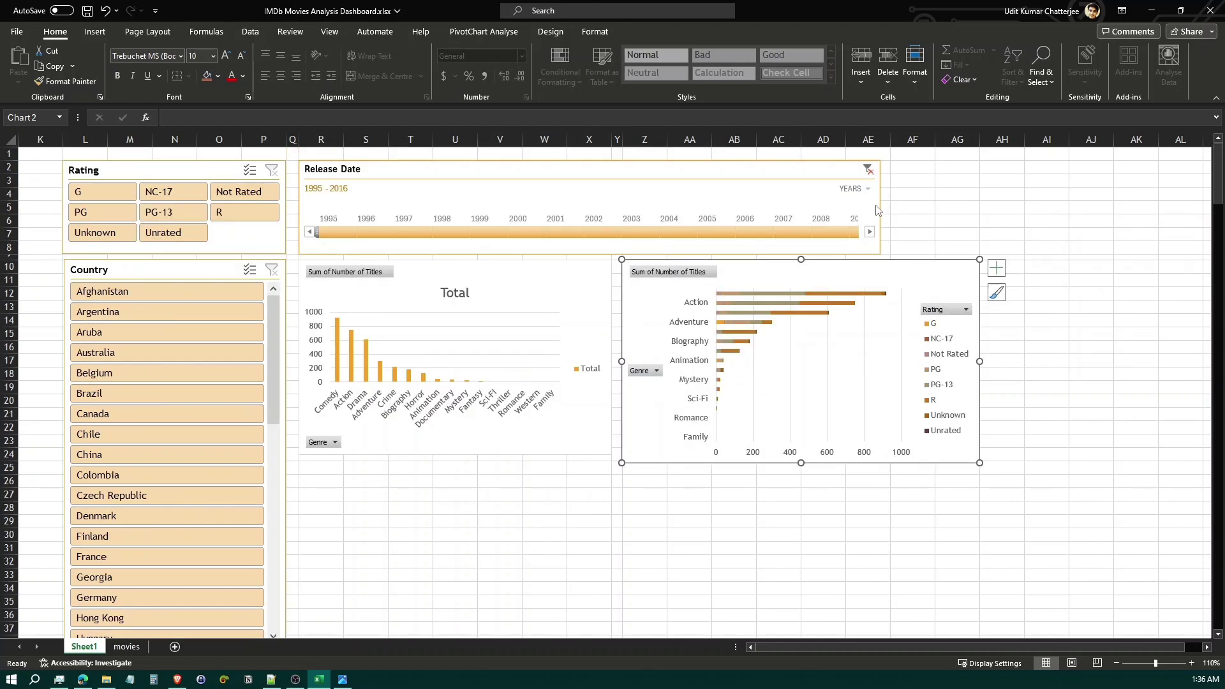
Stretch the Release Date timeline to the bar chart's right edge.
left_click(880, 208)
left_click_drag(880, 208, 981, 208)
left_click(1011, 267)
scroll(654, 410, "down", 8)
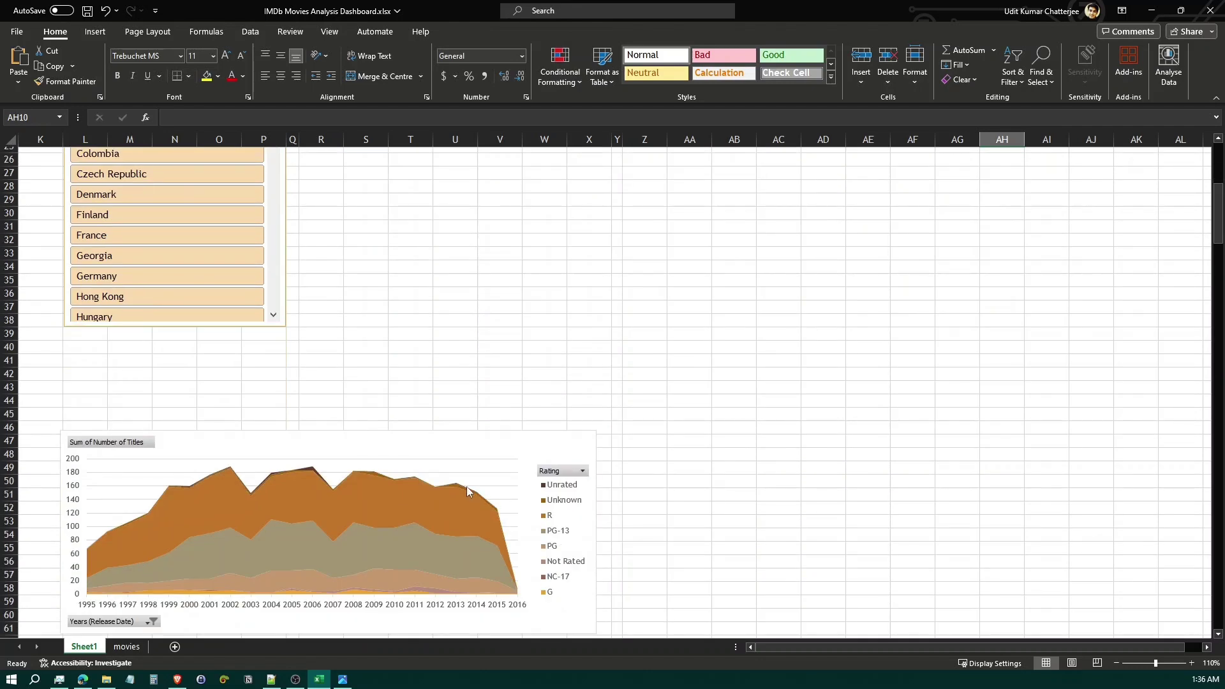
Move the release-year area chart up beneath the two genre charts.
left_click(451, 438)
double_click(593, 431)
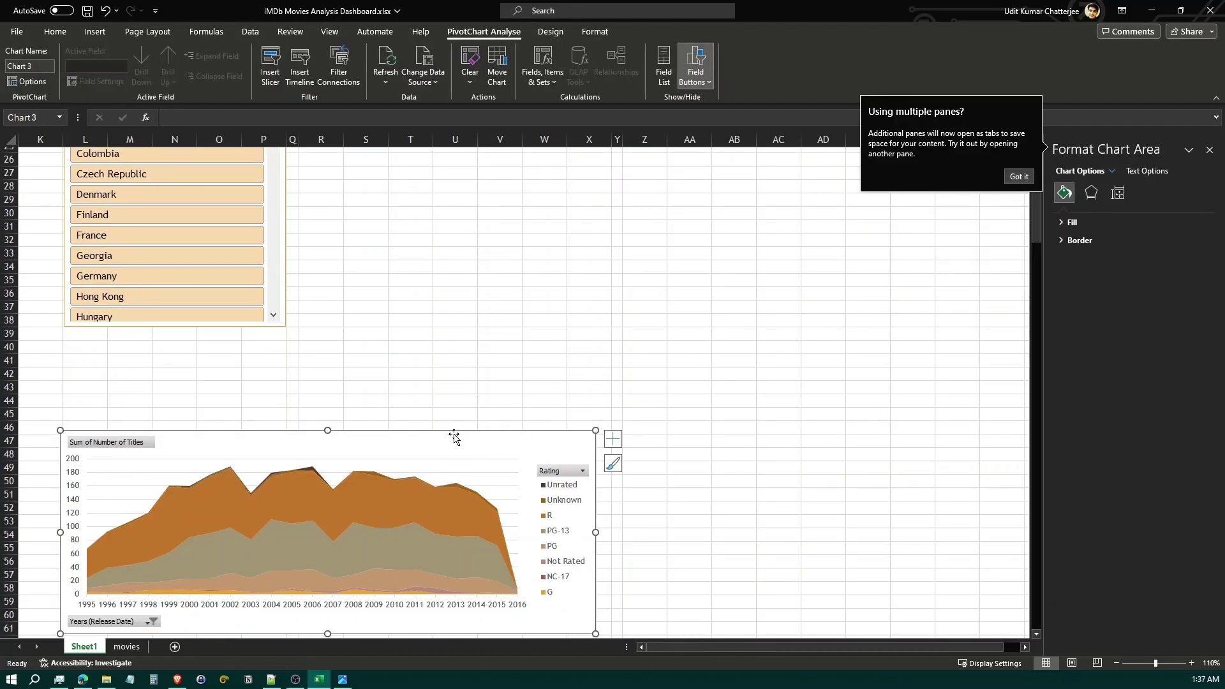
left_click_drag(452, 438, 725, 198)
scroll(522, 344, "up", 3)
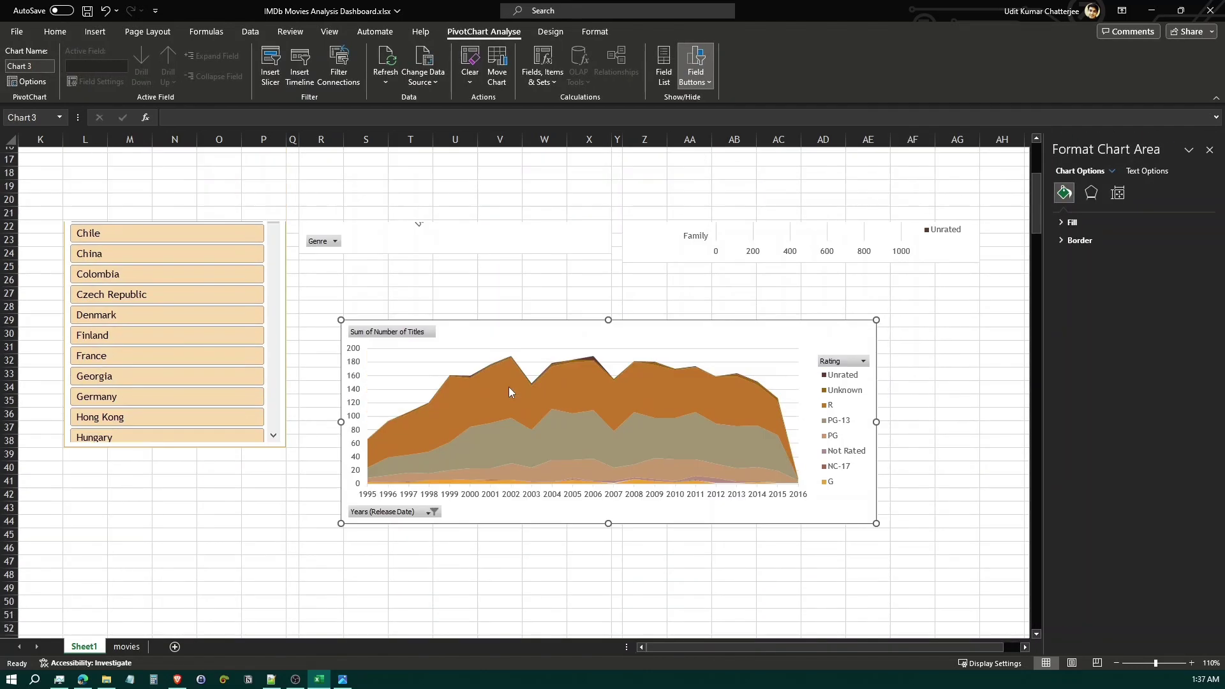
Even out the heights of the Rating-by-genre bar chart and the genre column chart.
left_click(691, 263)
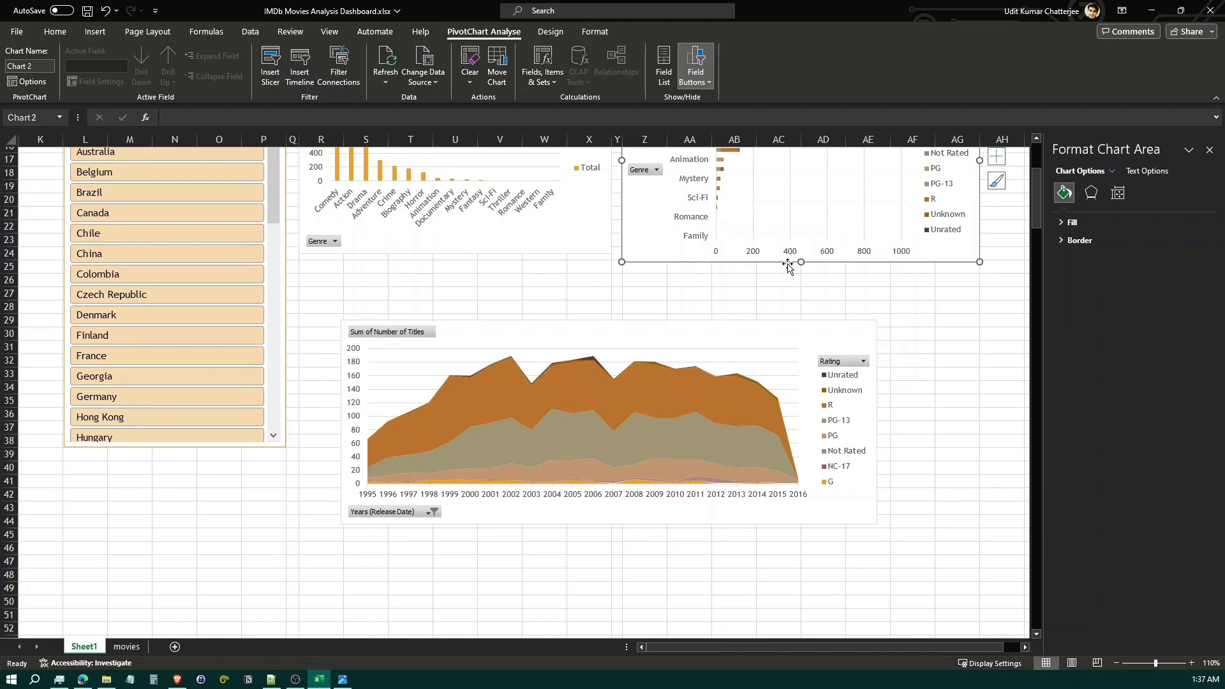
left_click_drag(802, 257, 802, 246)
left_click(522, 250)
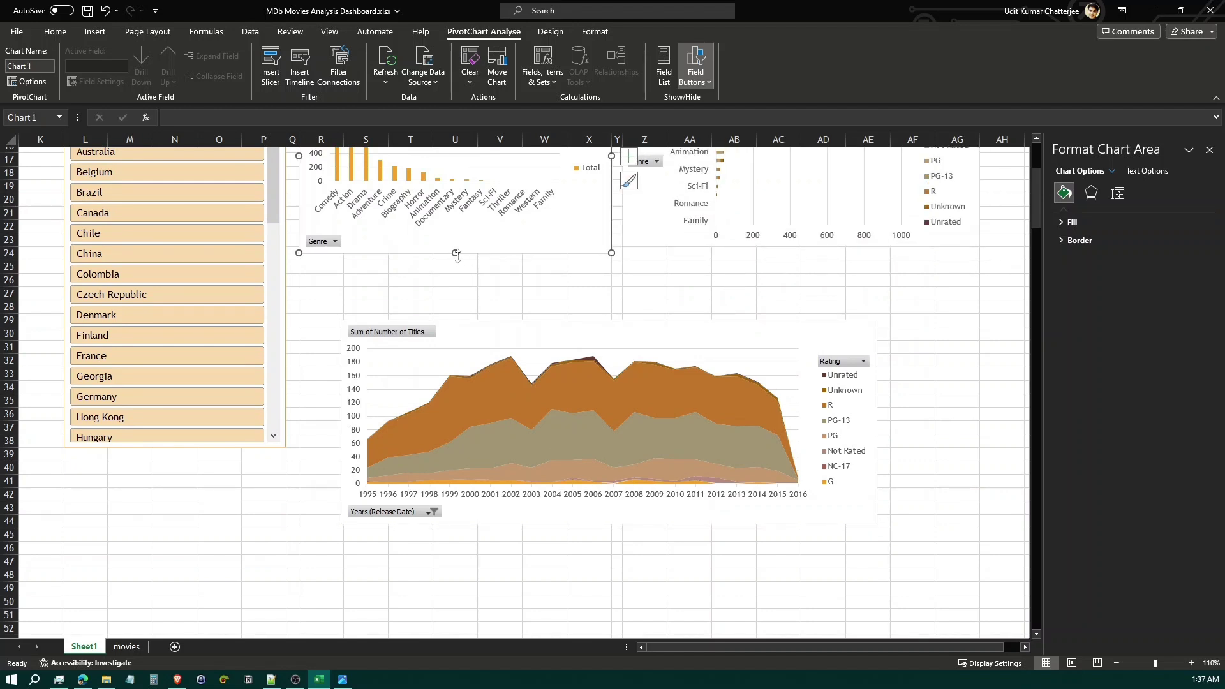
left_click_drag(457, 256, 460, 235)
scroll(547, 316, "up", 3)
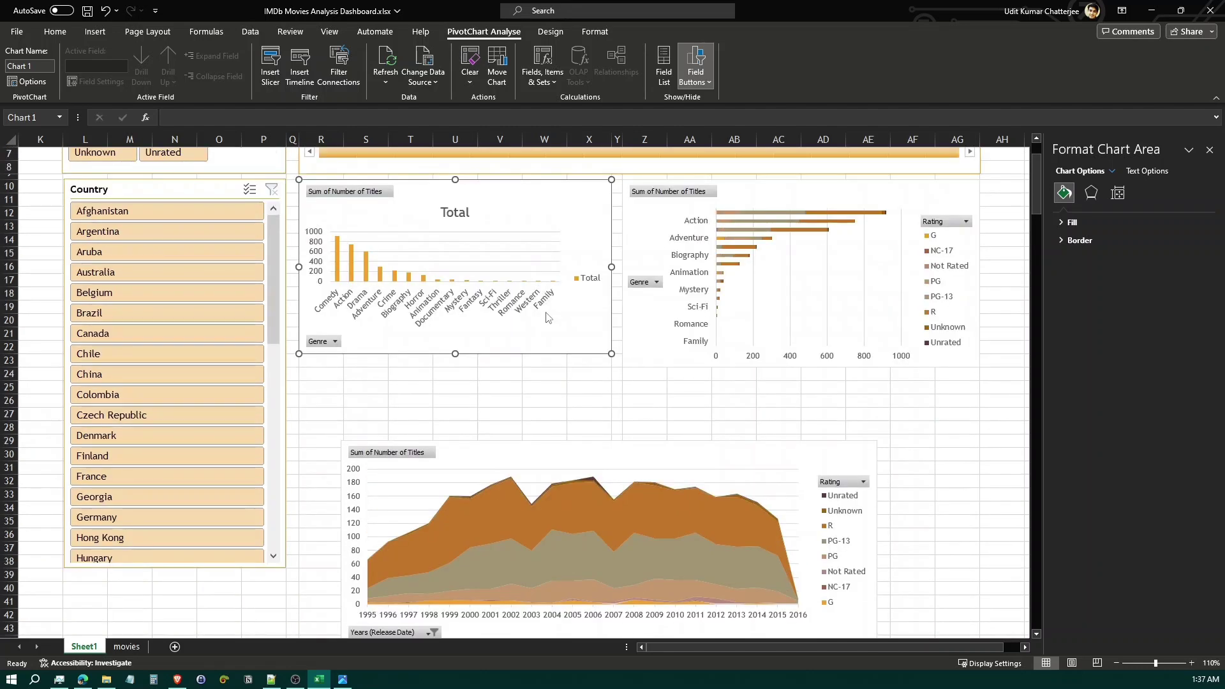
scroll(547, 316, "up", 2)
scroll(561, 338, "down", 2)
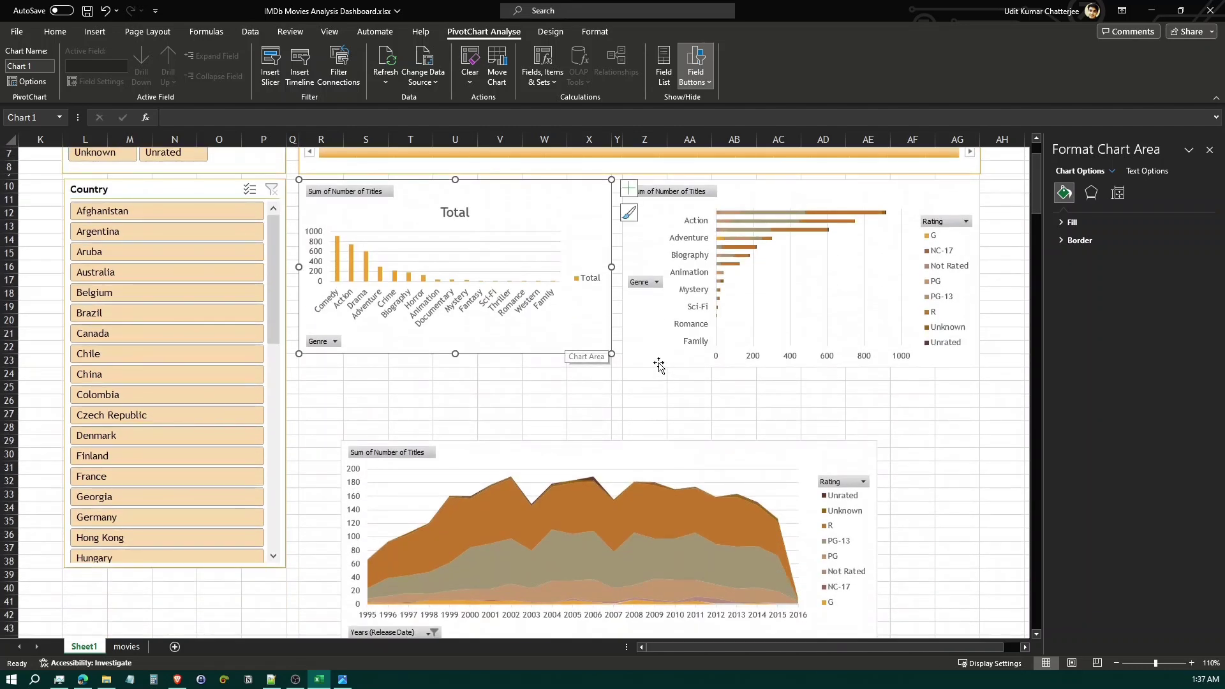
left_click(660, 364)
left_click(523, 351)
left_click_drag(458, 353, 459, 367)
left_click(530, 385)
Align the area chart under the column chart and widen it to the bar chart's right edge.
left_click(591, 453)
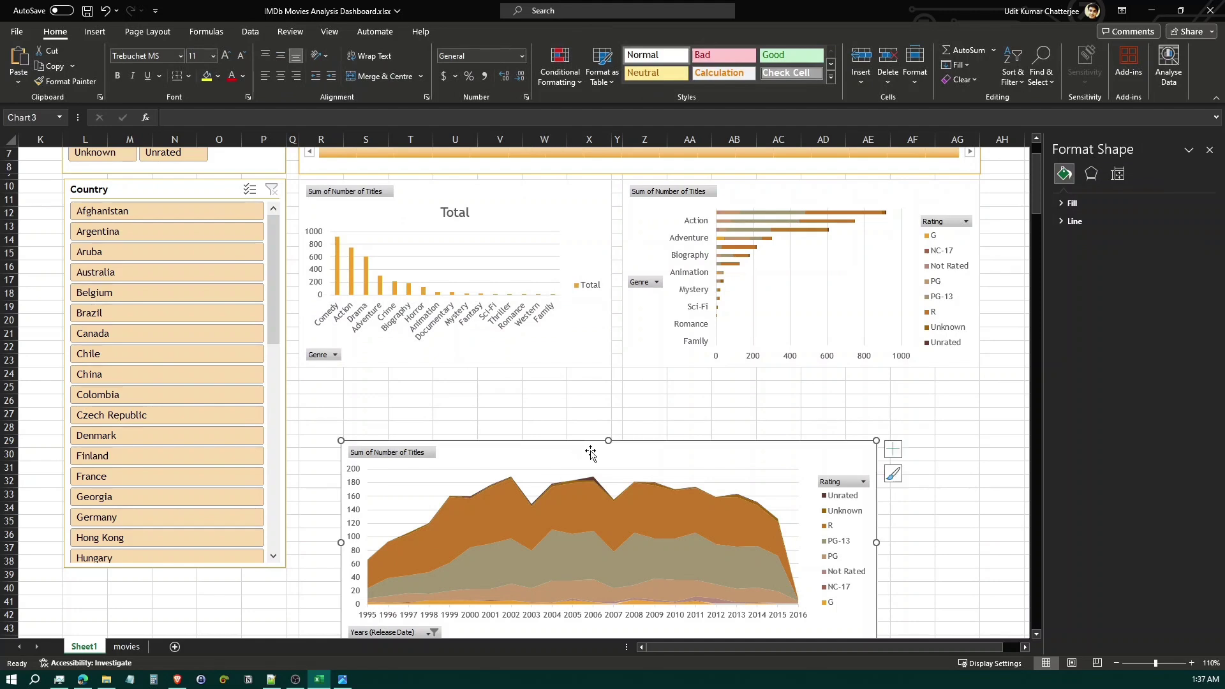
left_click_drag(591, 453, 555, 391)
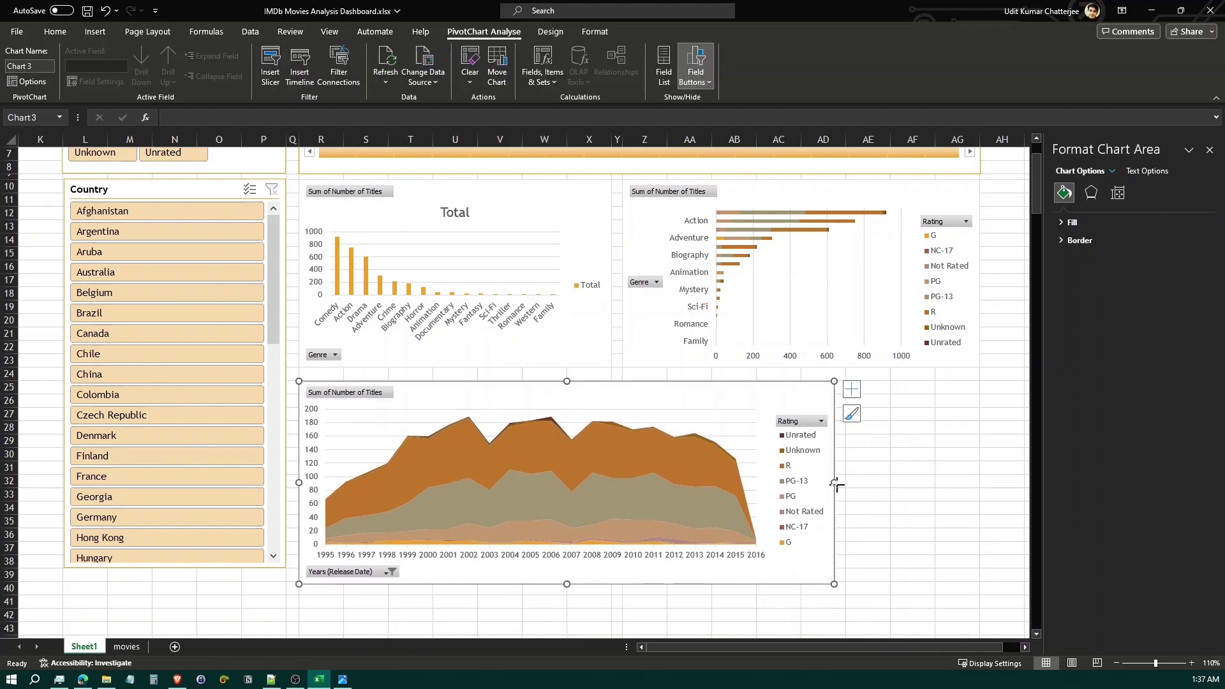
left_click_drag(836, 484, 986, 479)
left_click(1210, 150)
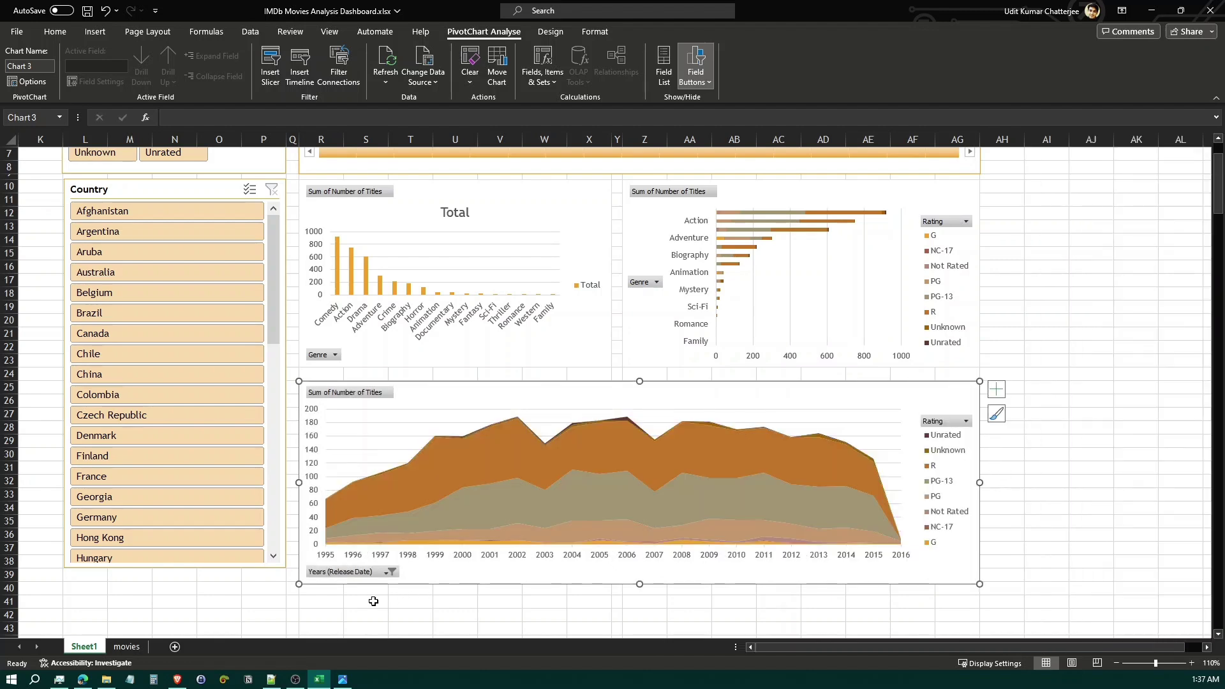
scroll(340, 581, "down", 1)
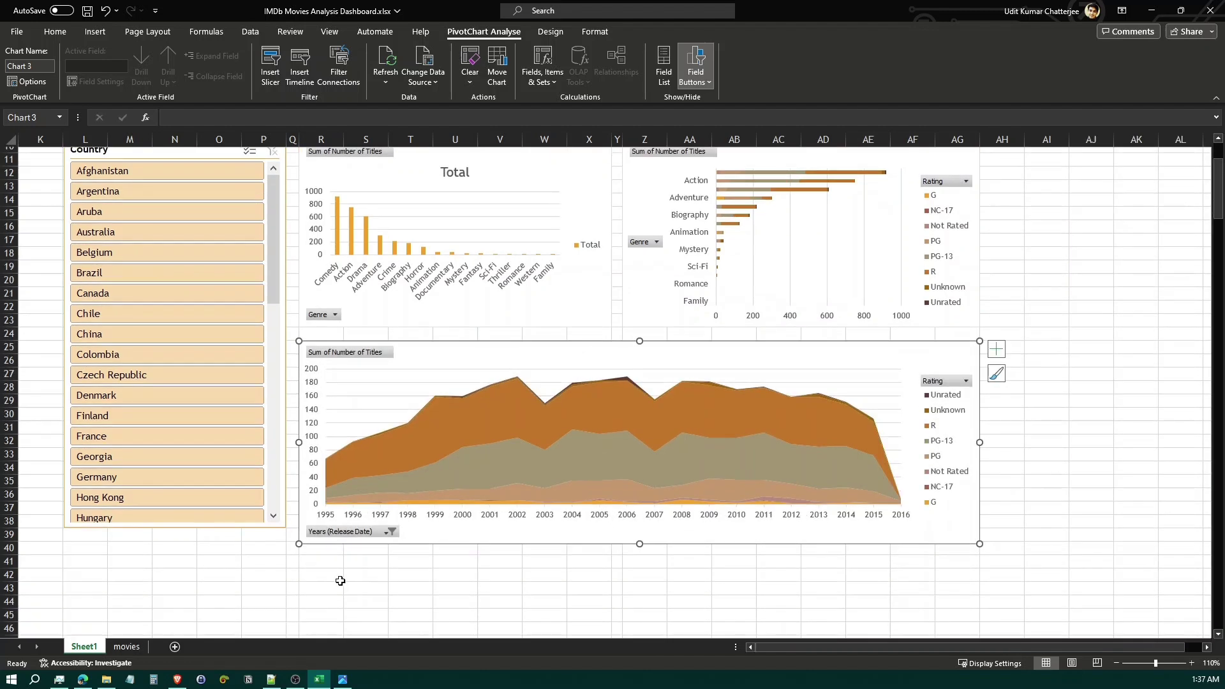
left_click(208, 529)
scroll(533, 547, "up", 3)
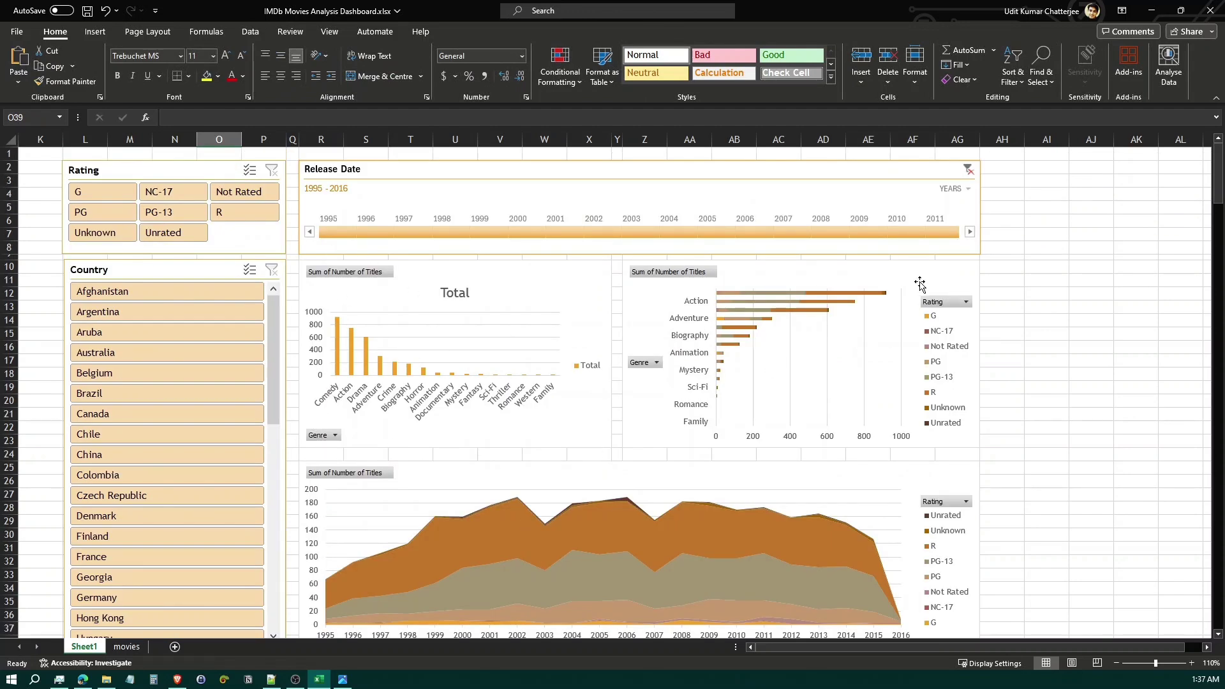
left_click(536, 279)
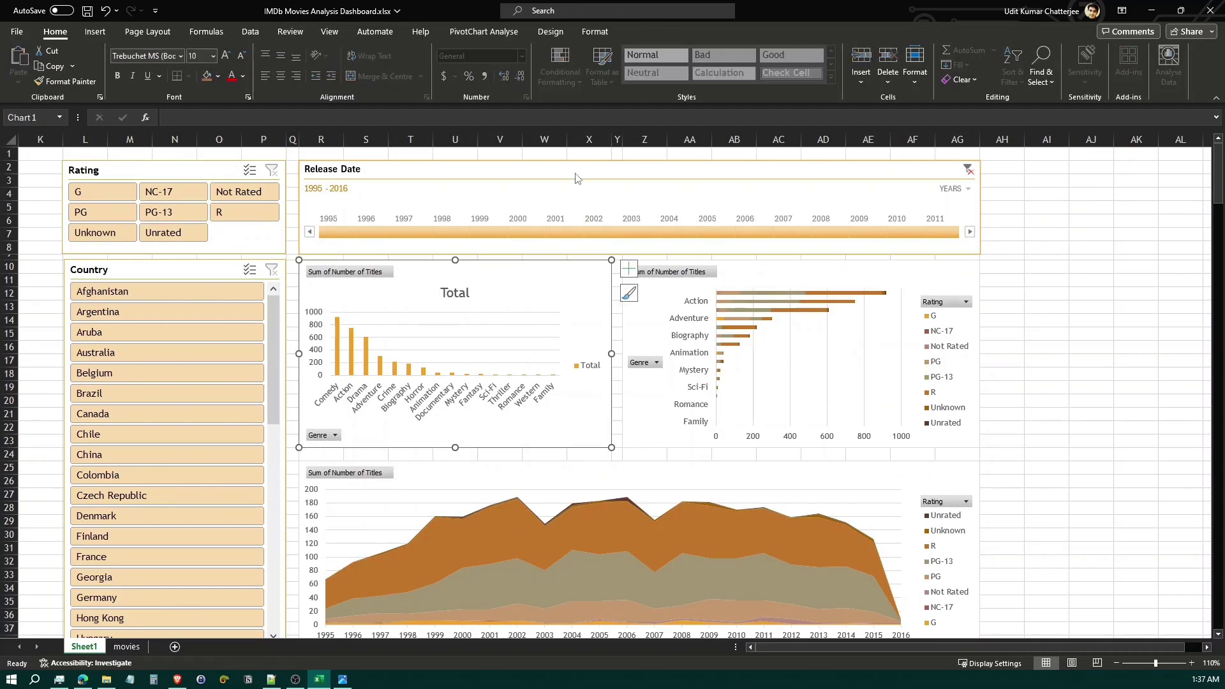
left_click(596, 32)
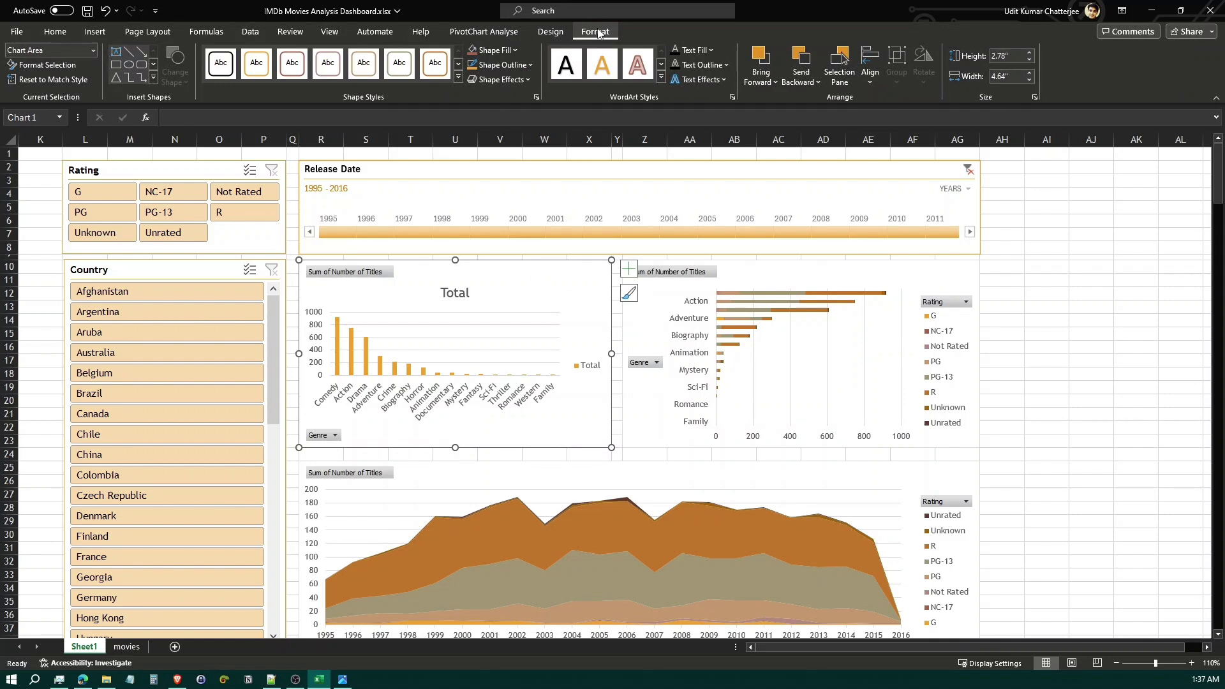
left_click(484, 32)
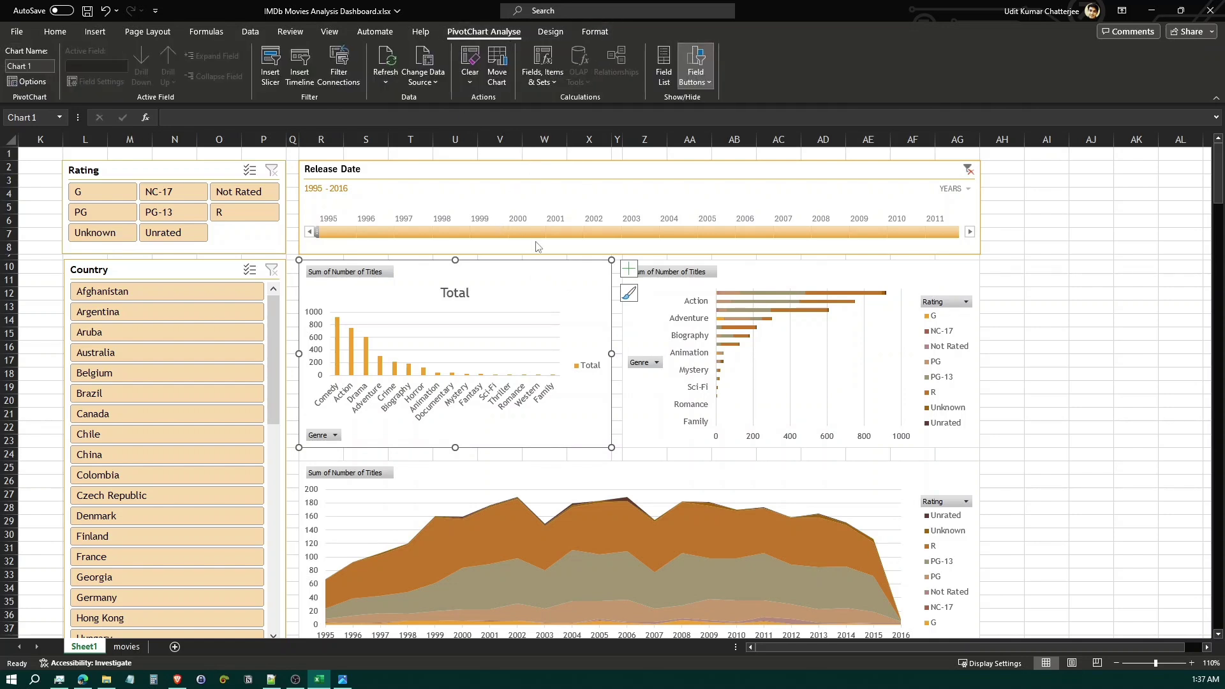
left_click(696, 71)
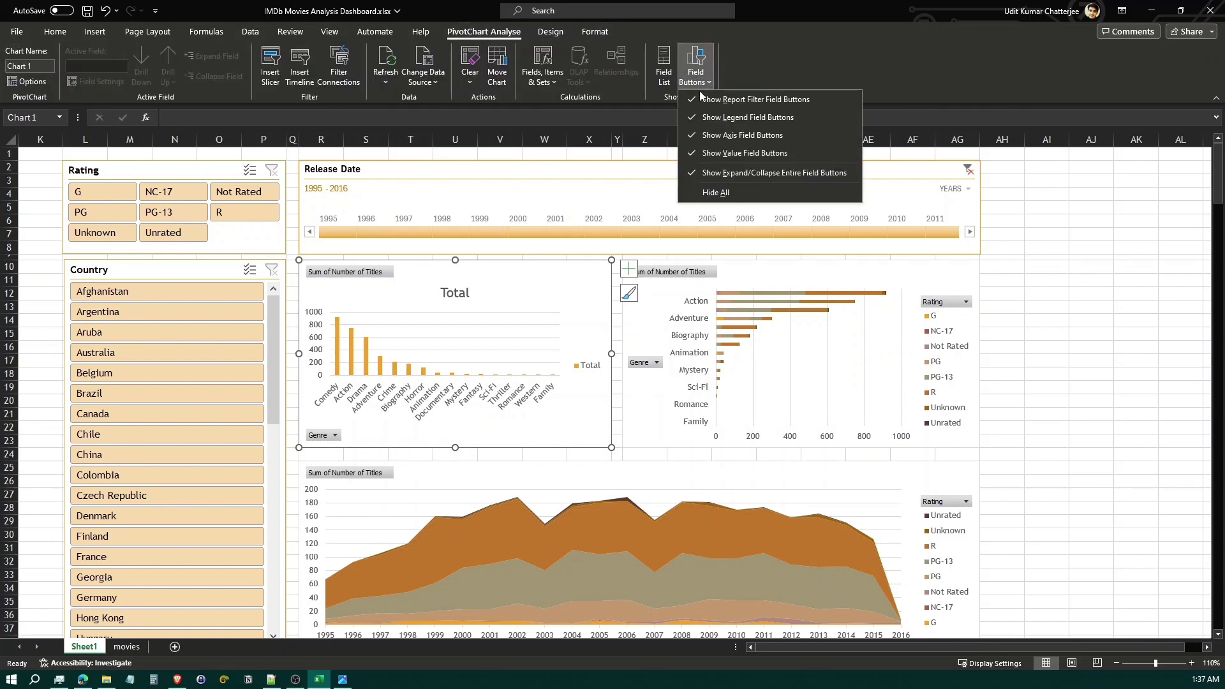
left_click(723, 192)
left_click(749, 275)
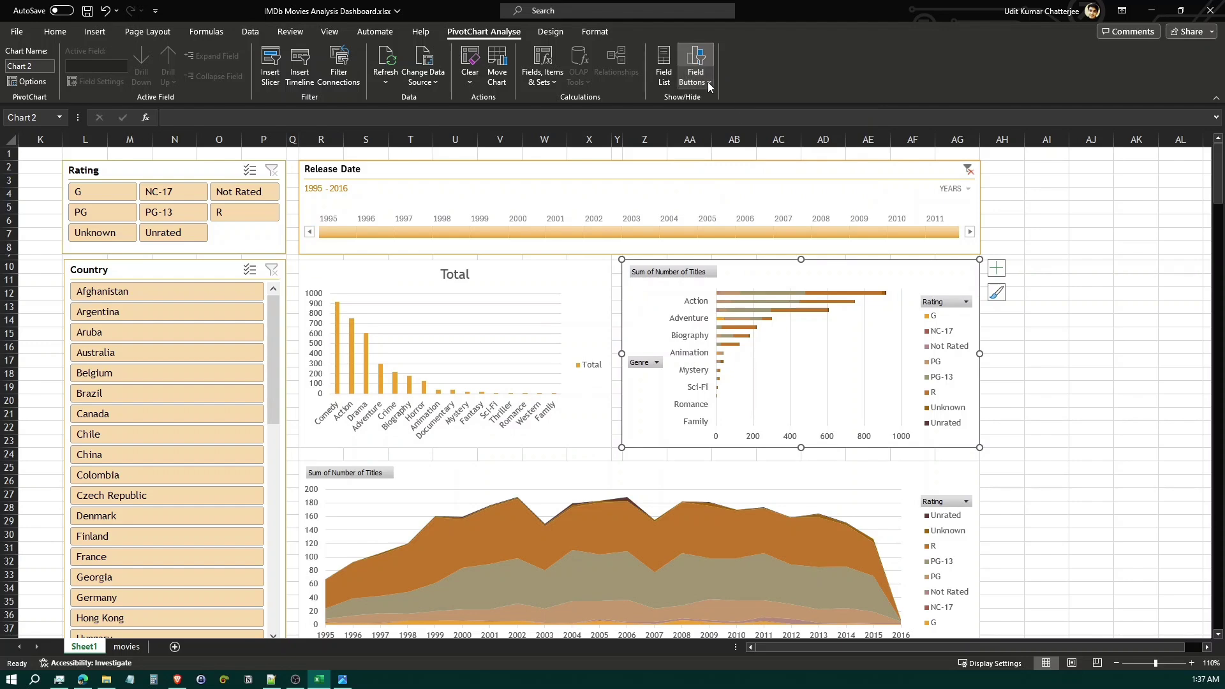
left_click(707, 82)
left_click(734, 190)
scroll(828, 392, "down", 2)
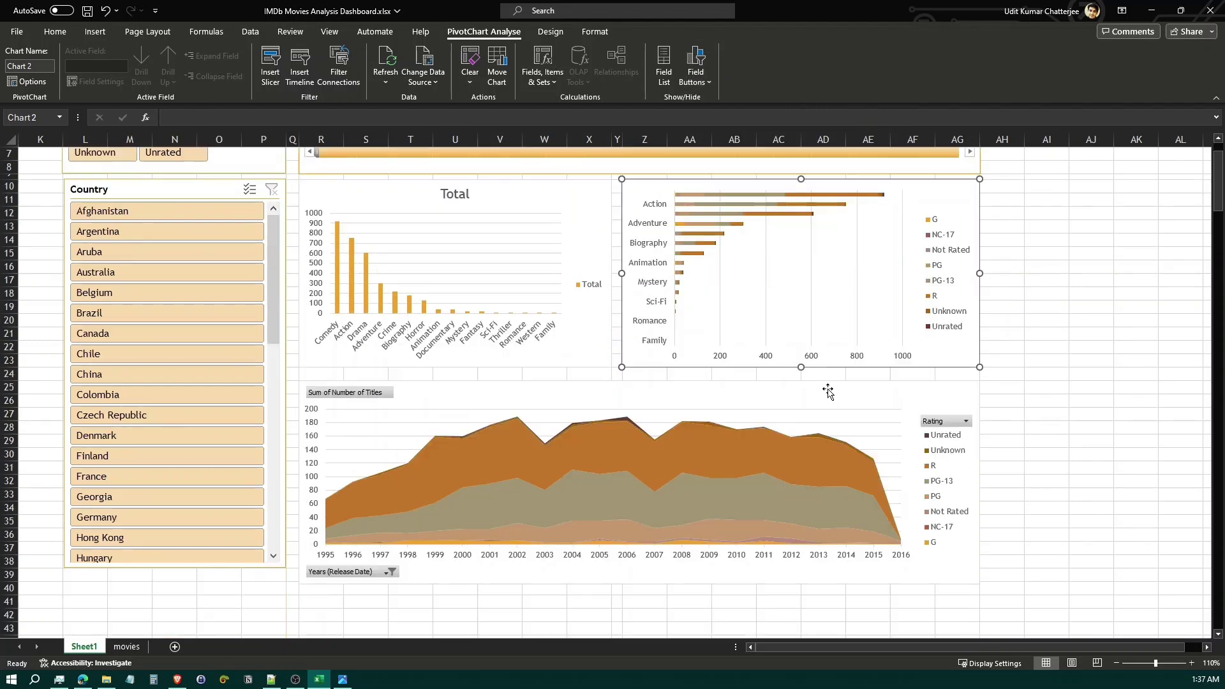
scroll(828, 391, "down", 2)
left_click(583, 311)
scroll(684, 295, "up", 3)
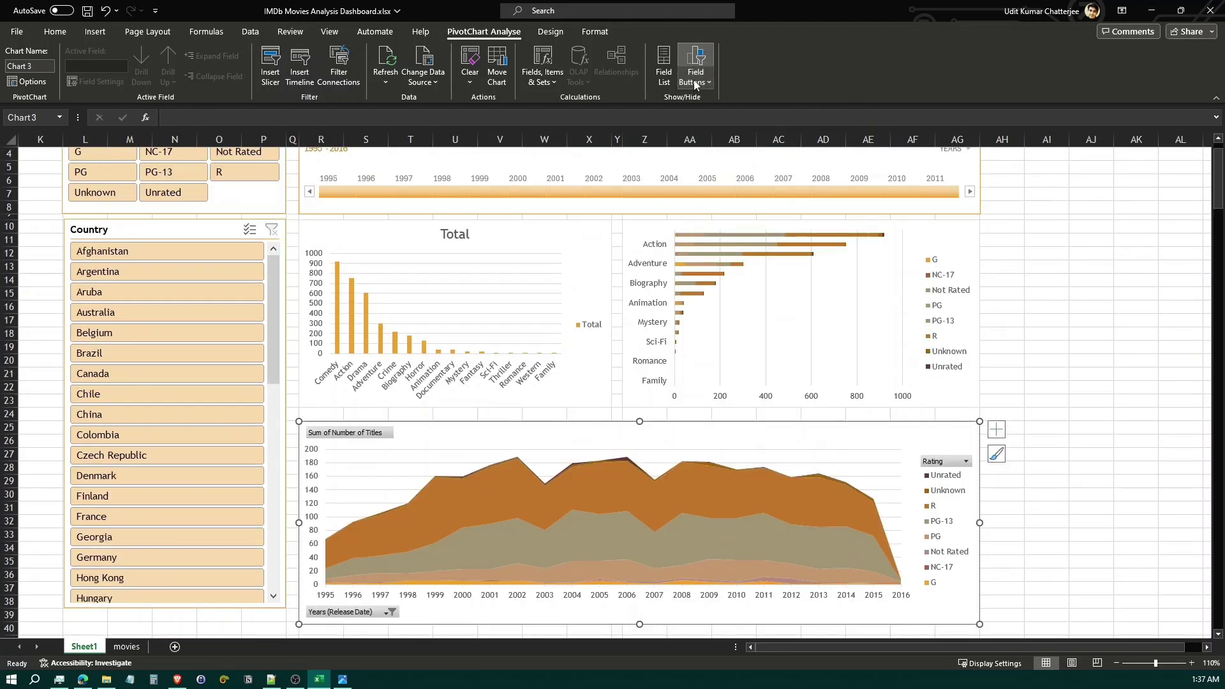
left_click(696, 82)
left_click(718, 191)
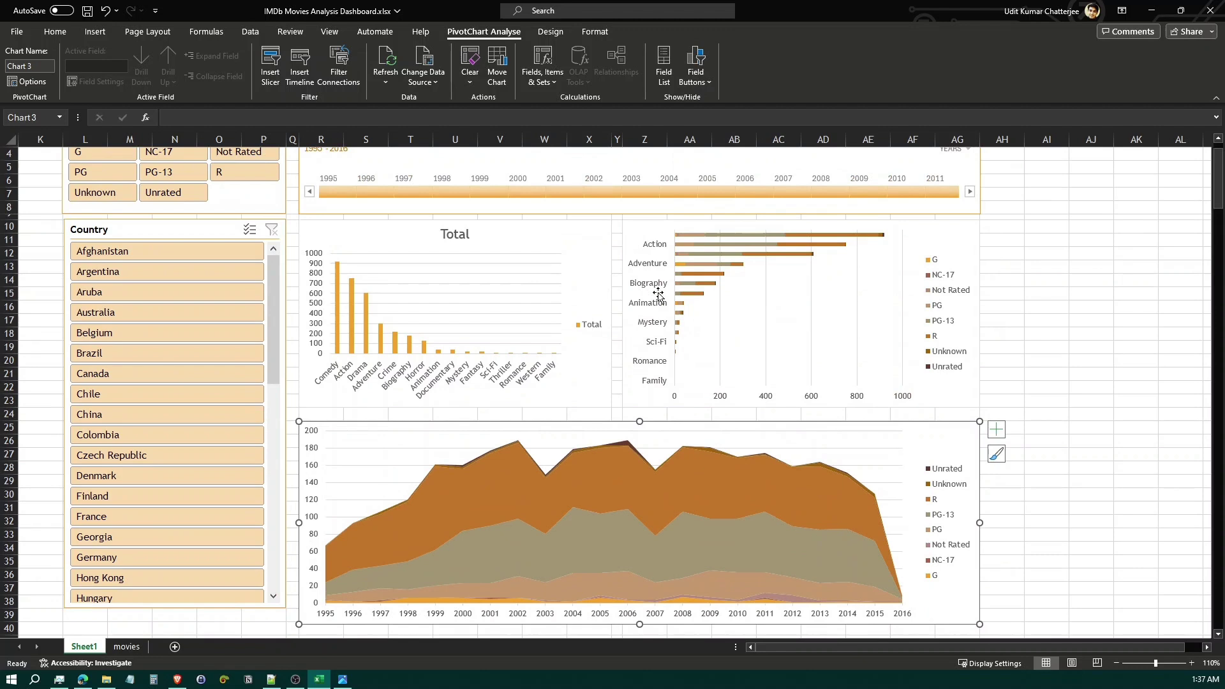
left_click(1066, 294)
left_click(449, 236)
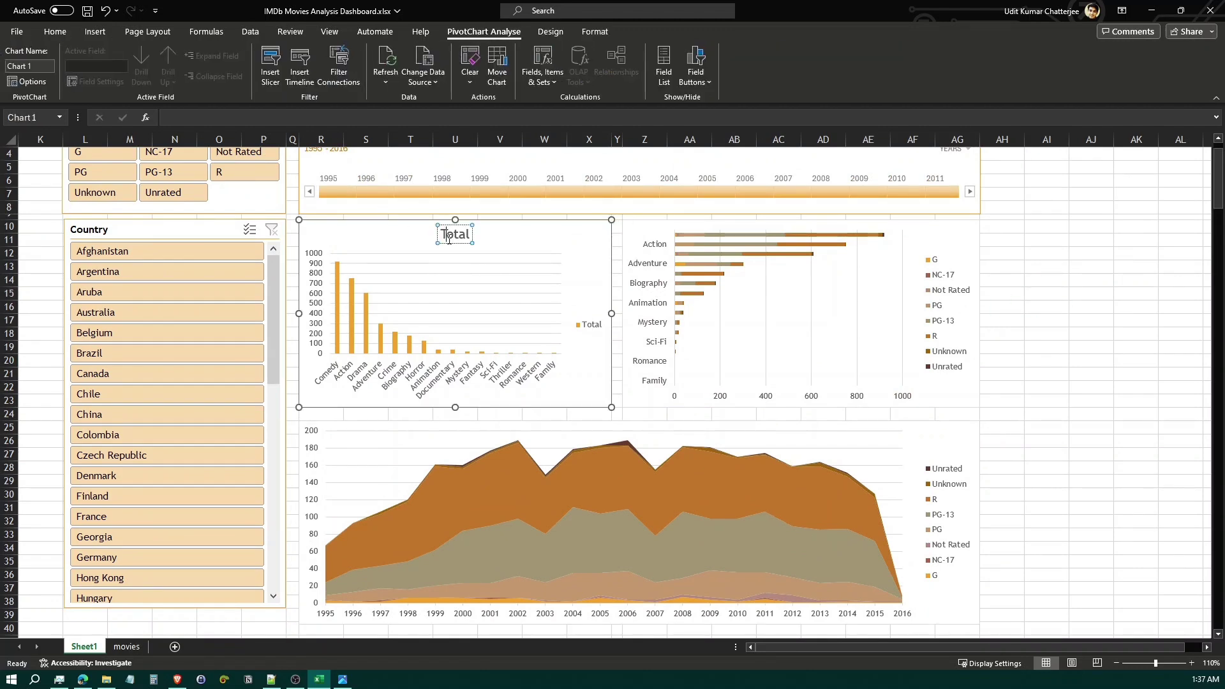
left_click(802, 225)
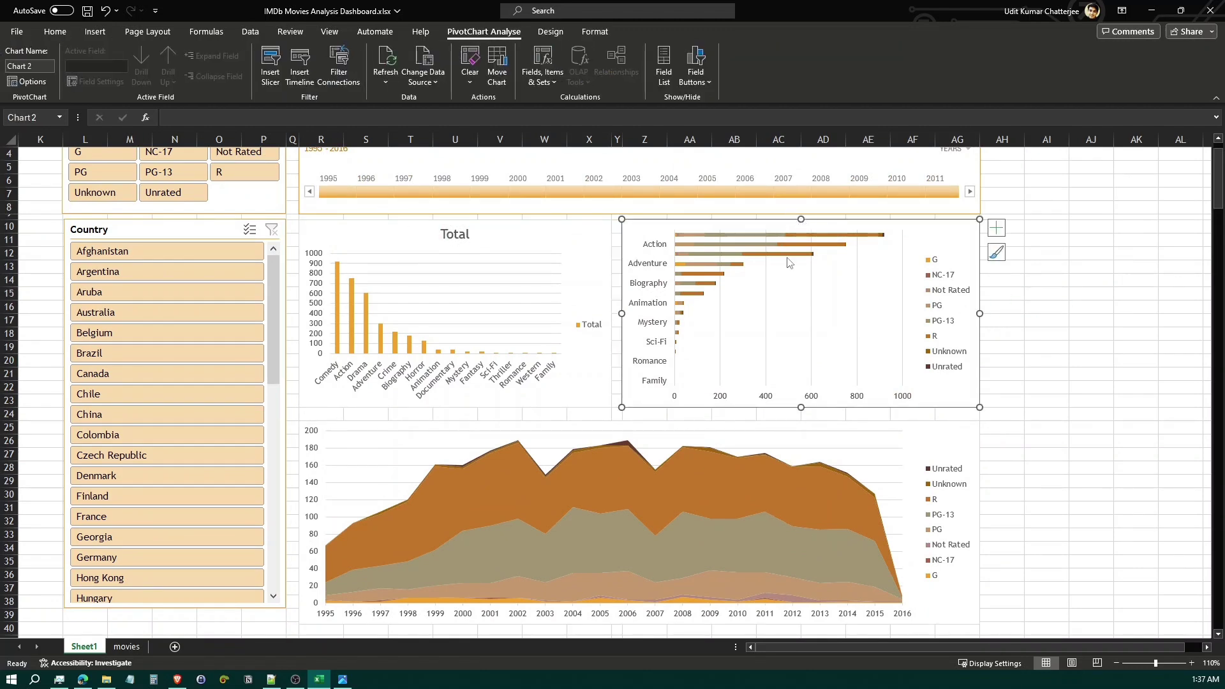
left_click(996, 228)
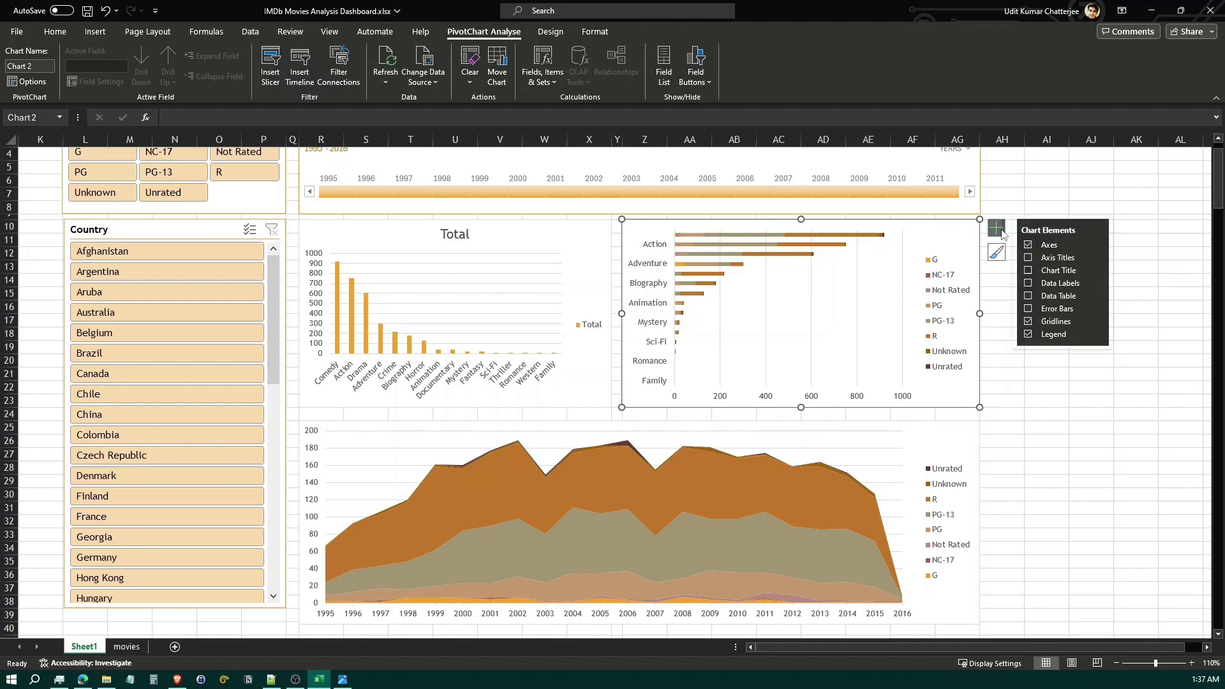
left_click(1046, 188)
left_click(980, 375)
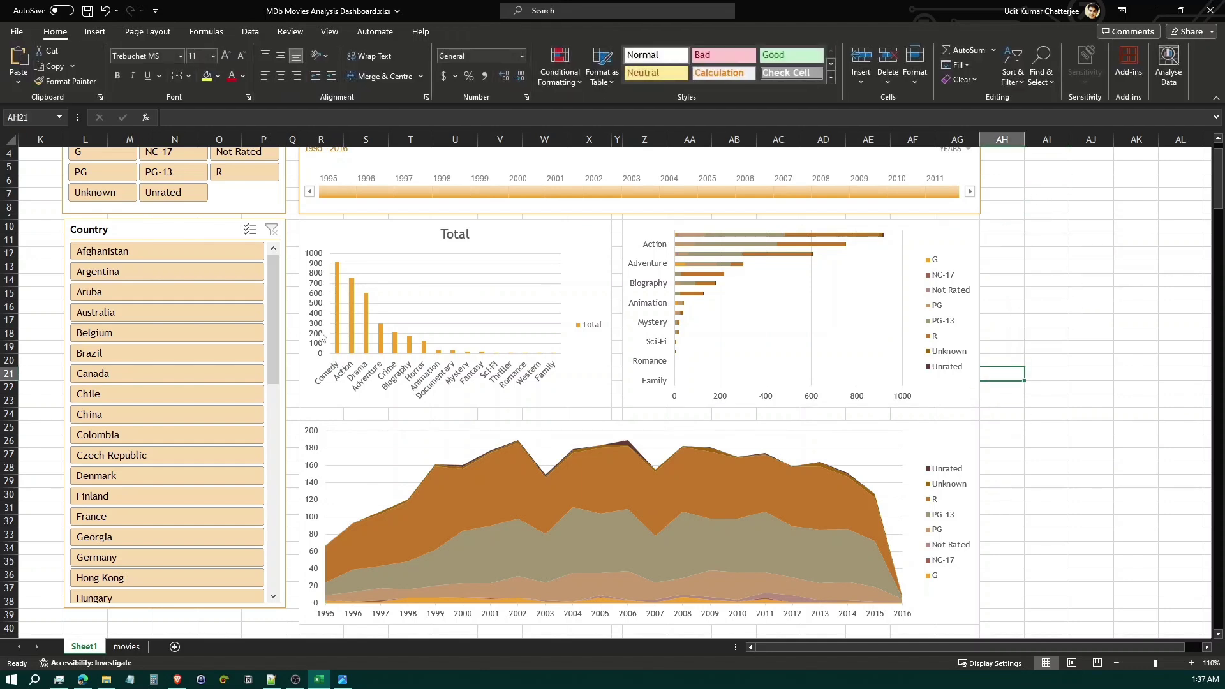
Lengthen the Country slicer downward.
scroll(377, 612, "down", 2)
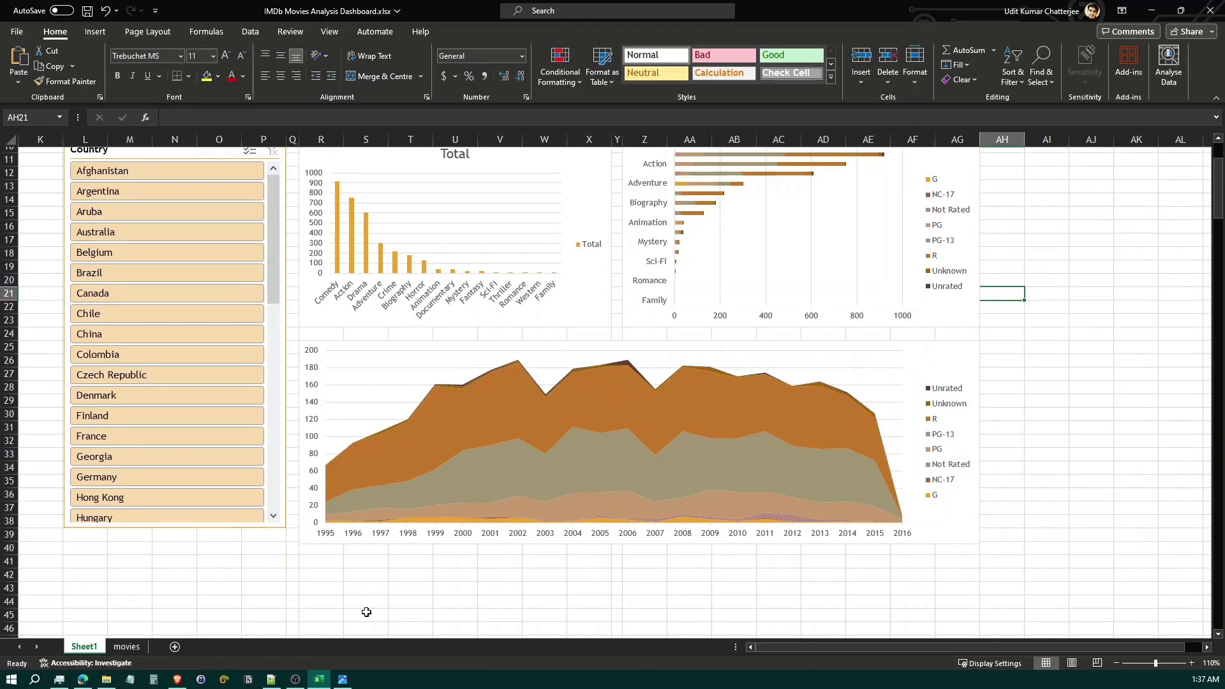
left_click(238, 532)
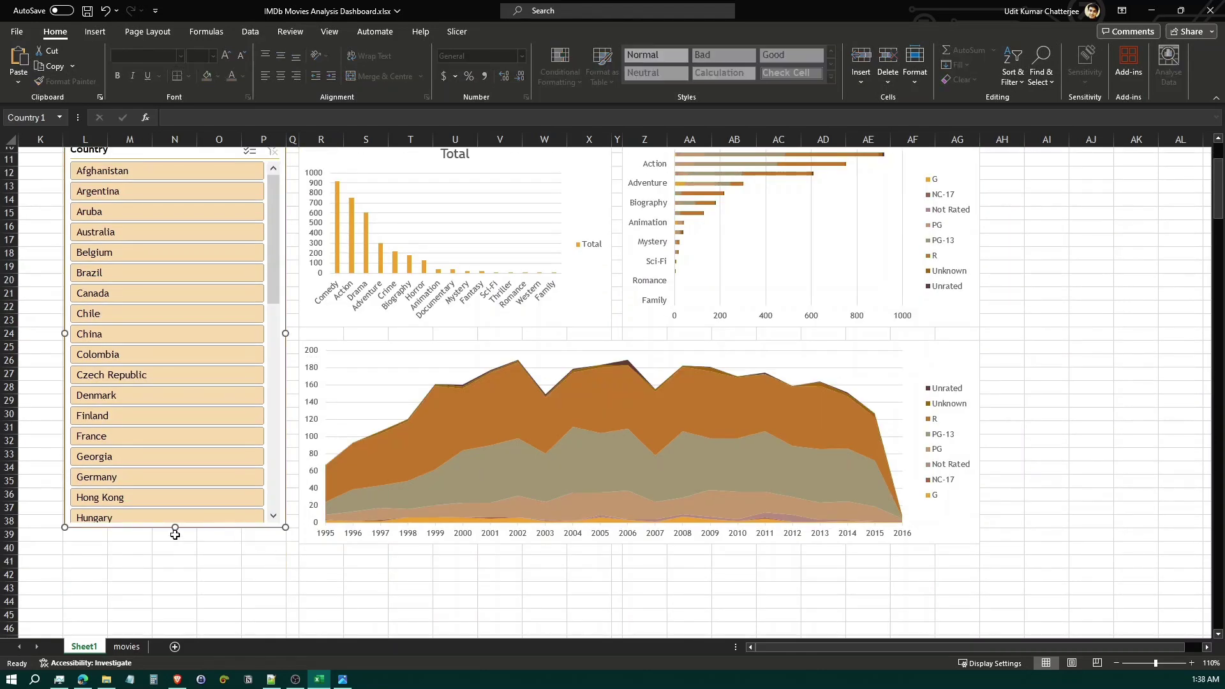
left_click_drag(175, 529, 173, 542)
left_click(354, 577)
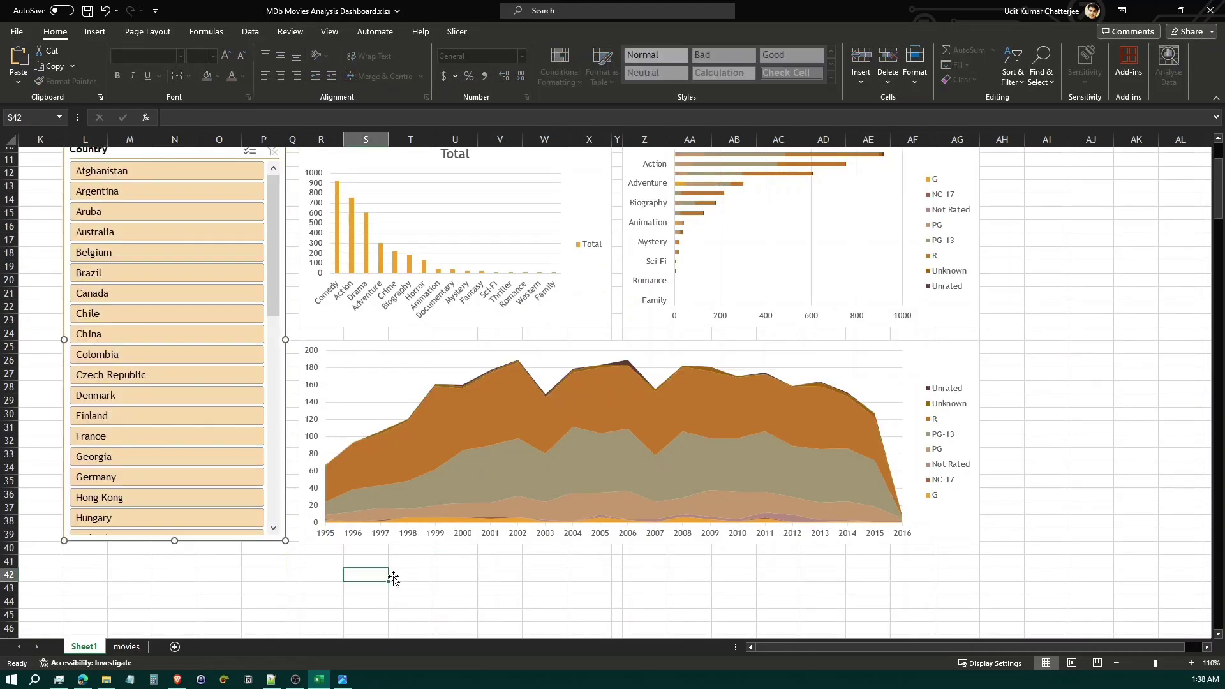
Zoom out and insert blank rows above the dashboard.
left_click(1117, 663)
left_click(1117, 664)
left_click(1117, 663)
left_click(1117, 663)
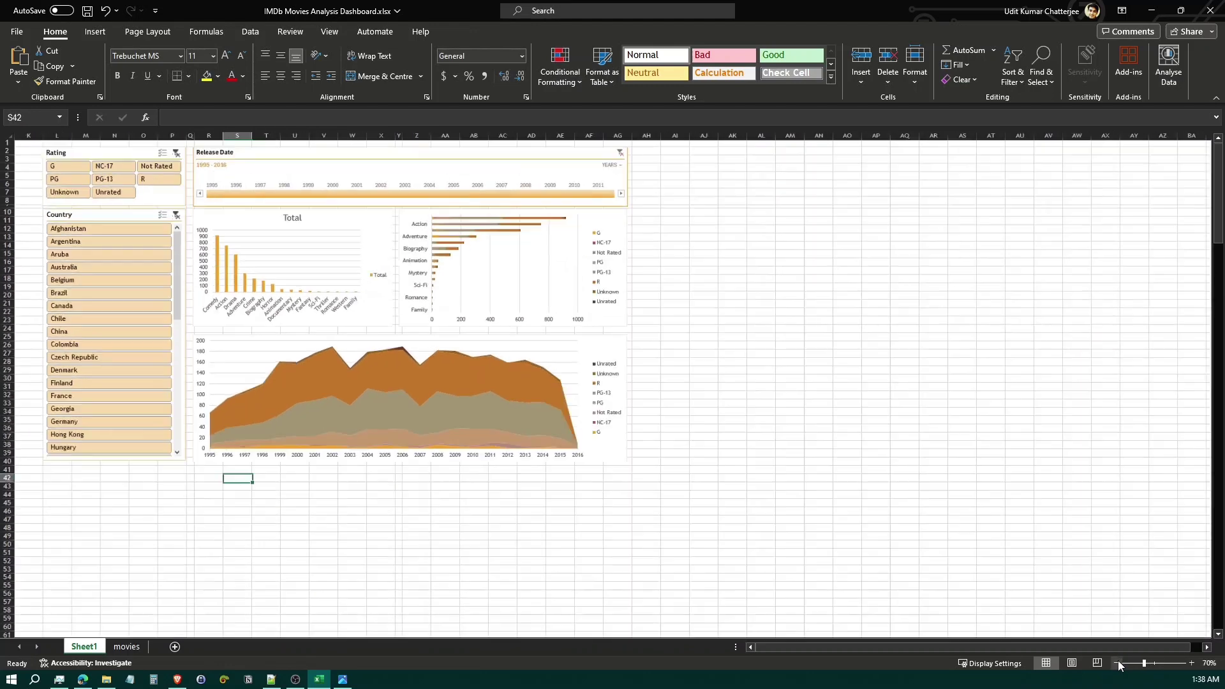
left_click(5, 144)
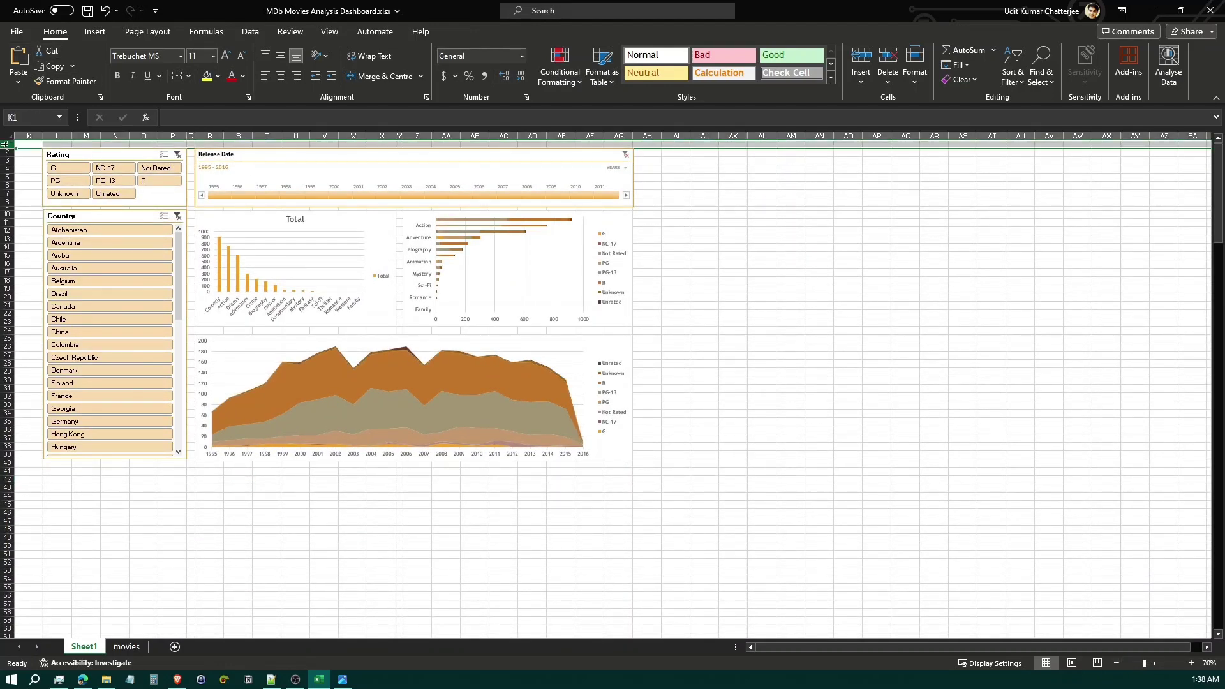
key("ctrl+shift+equal")
key("ctrl+shift+equal")
key("ctrl+shift+equal")
key("ctrl+shift+equal")
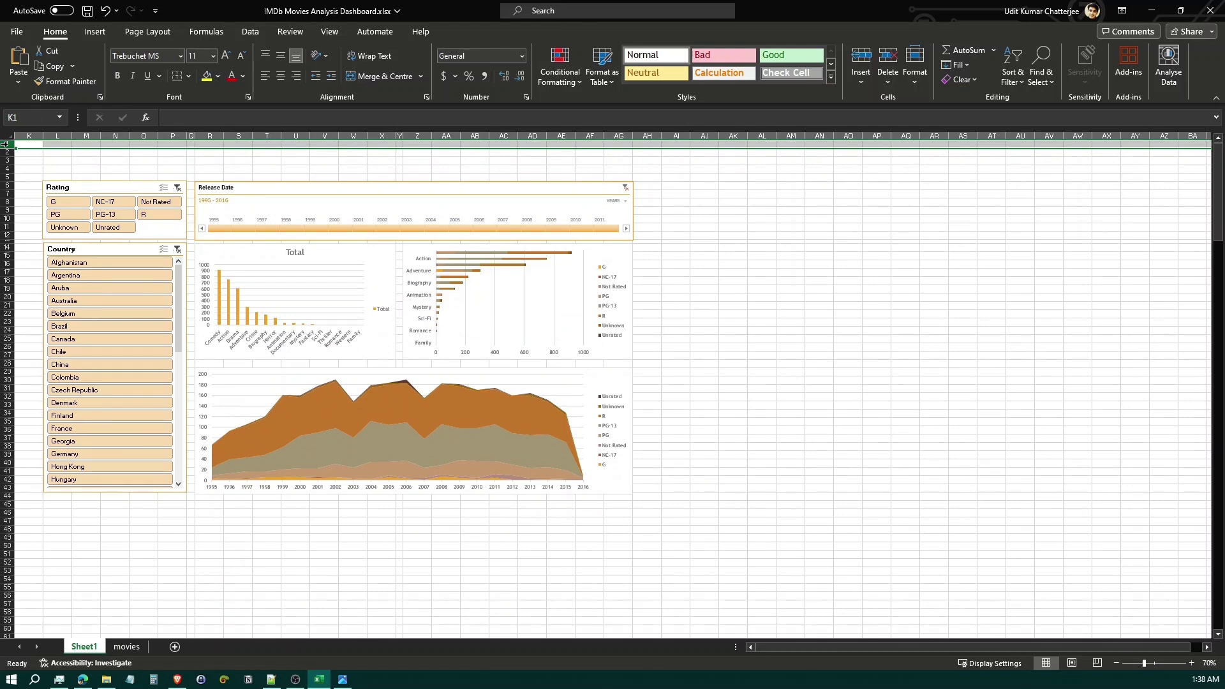
left_click(809, 295)
Merge L2:AG4 into a title band reading 'IMDB Movies Analysis' and save the workbook.
left_click_drag(48, 154, 606, 173)
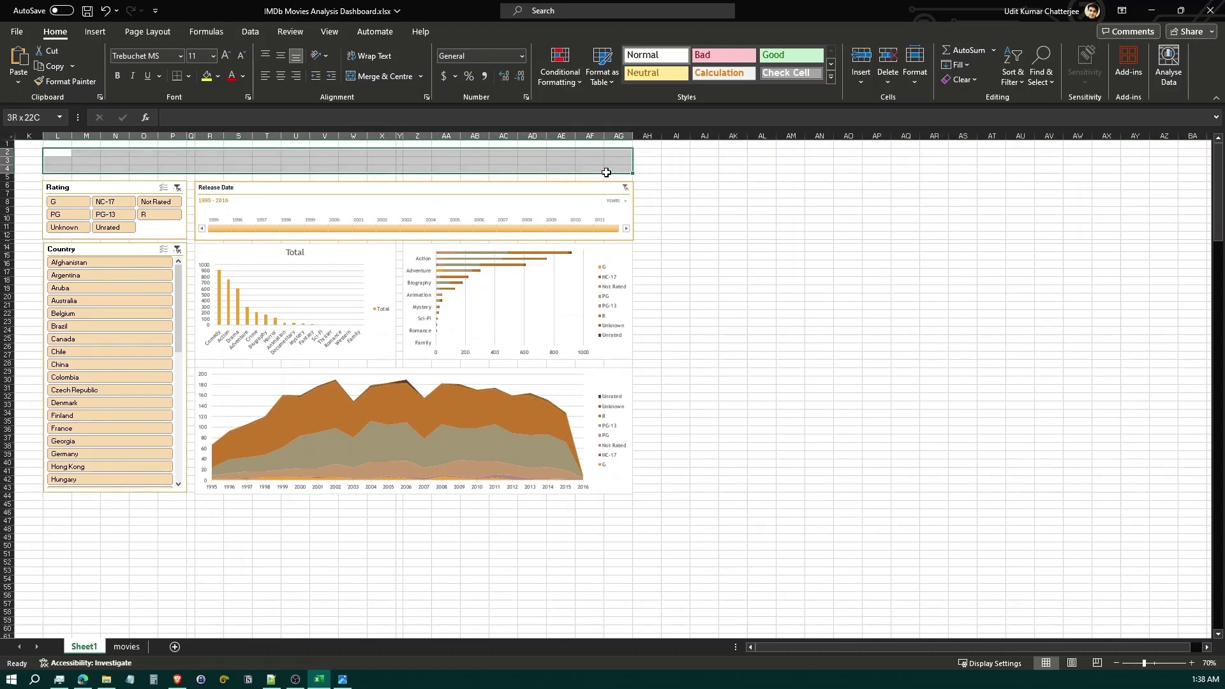
left_click(383, 76)
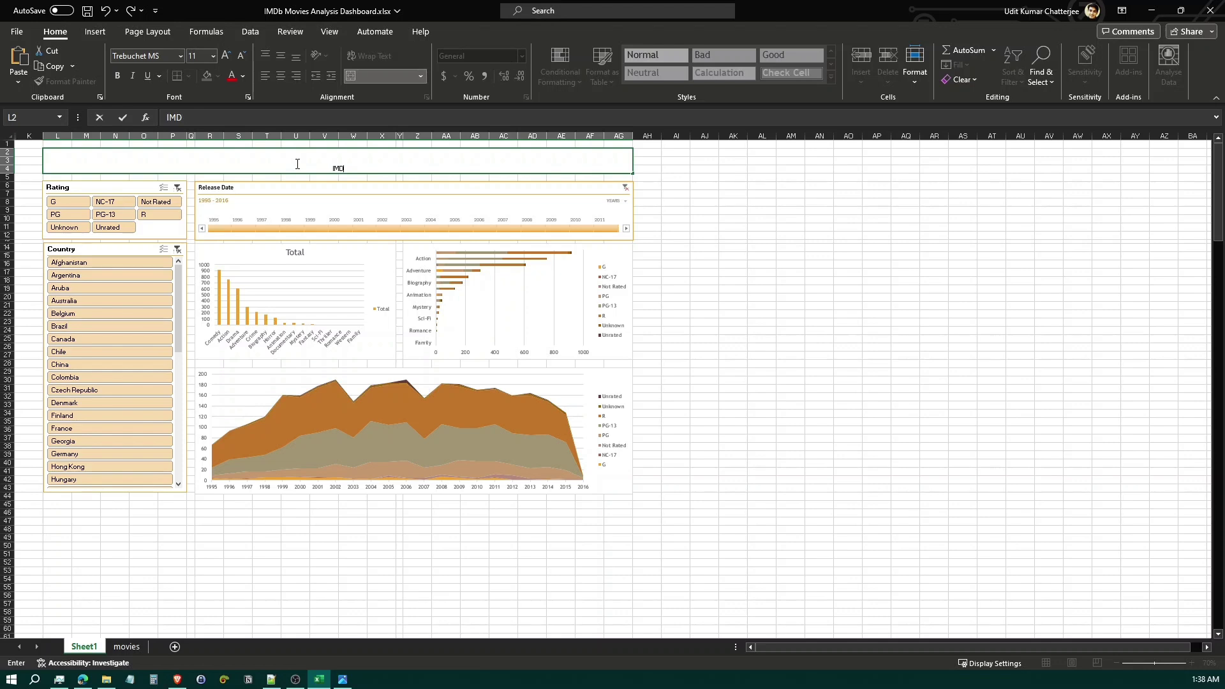
type("IMDB Movies Analysis")
key("ctrl+s")
left_click(759, 201)
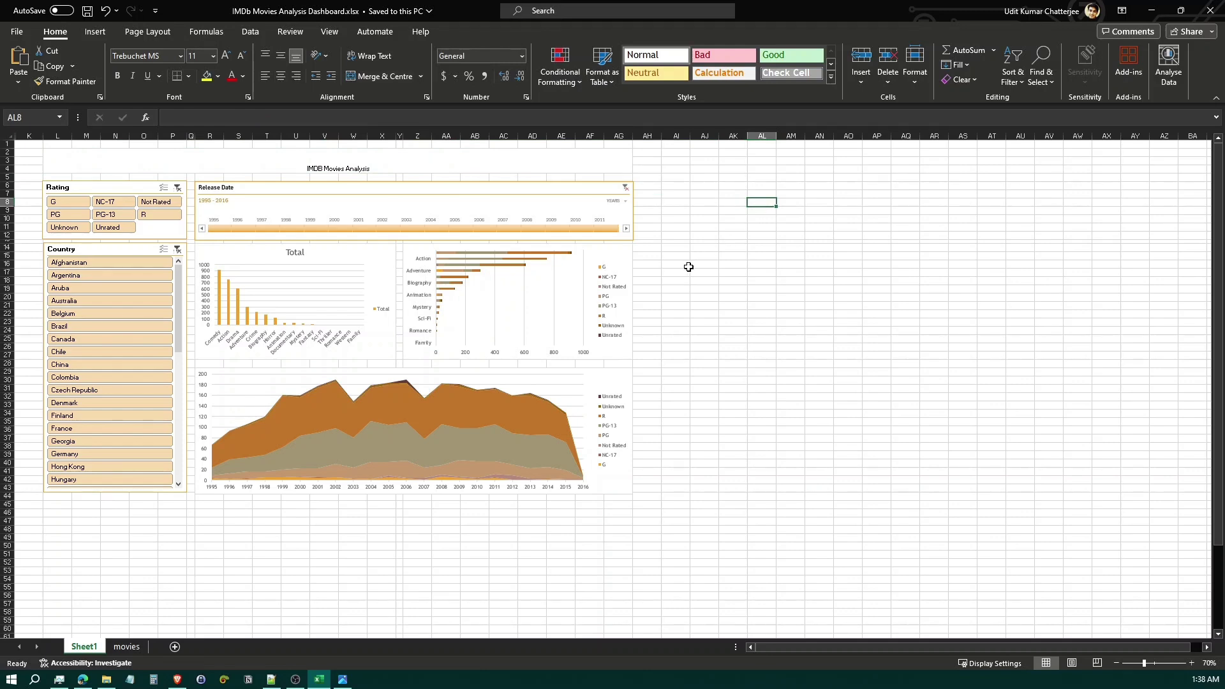
Unhide Sheet2 via the Sheet1 tab's Unhide option to show the finished dashboard.
right_click(85, 645)
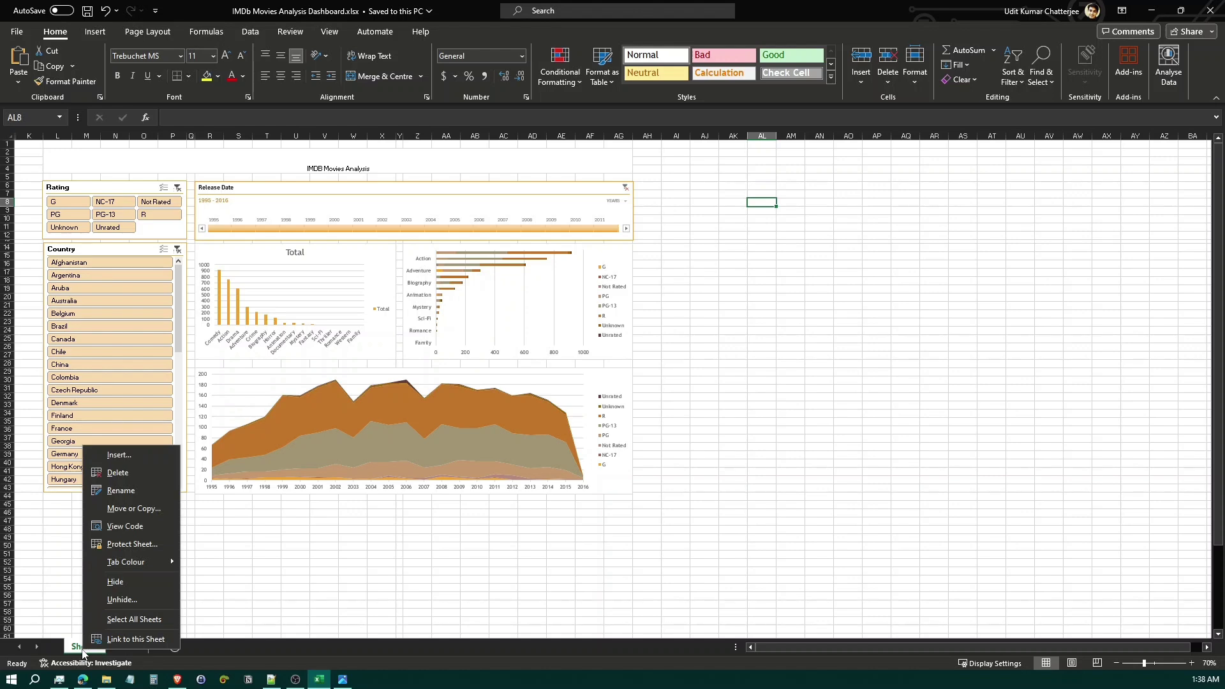
left_click(134, 600)
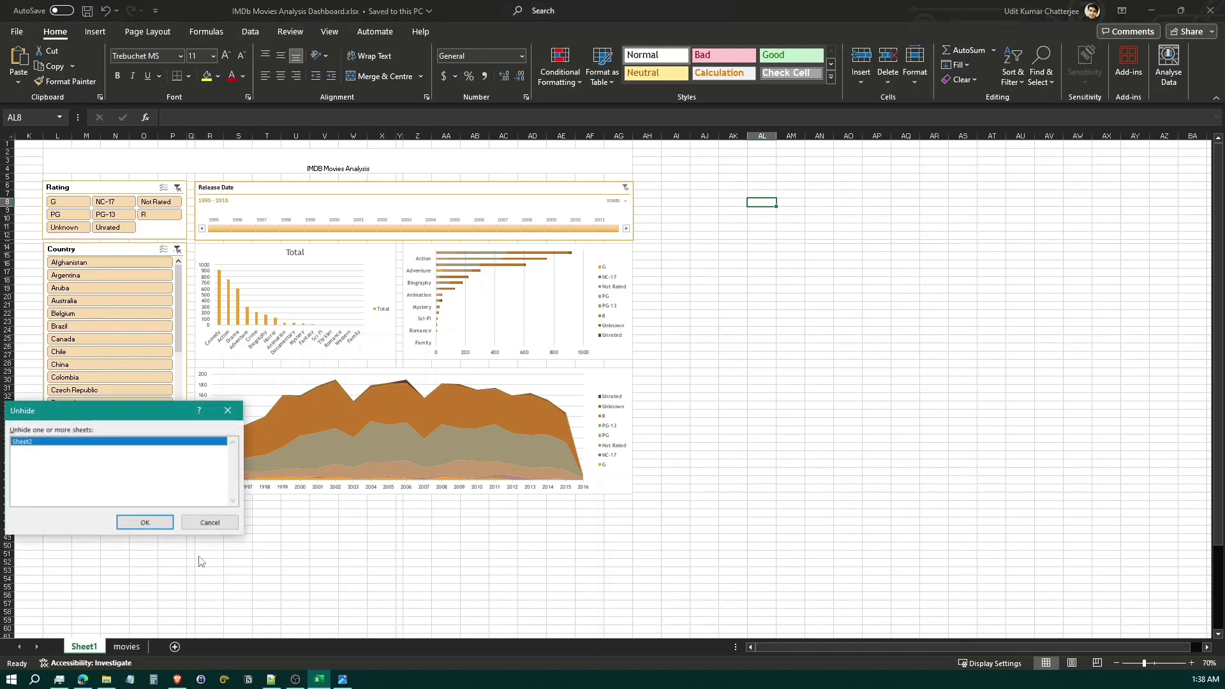
left_click(146, 523)
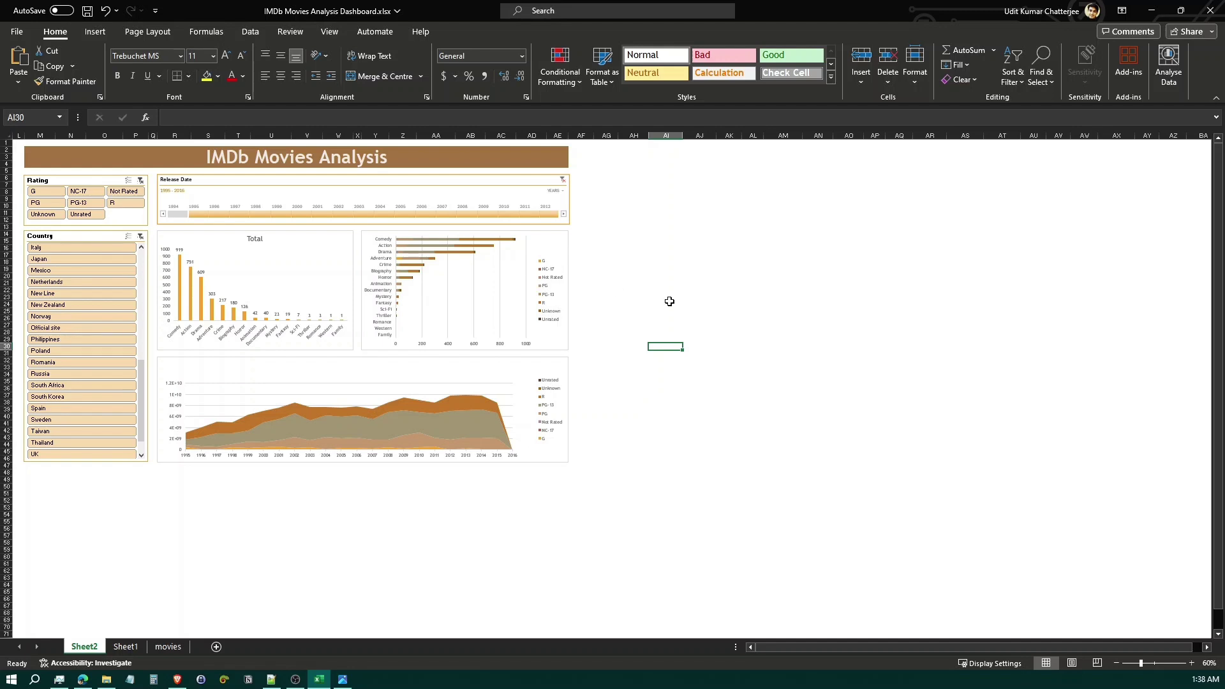
left_click(249, 32)
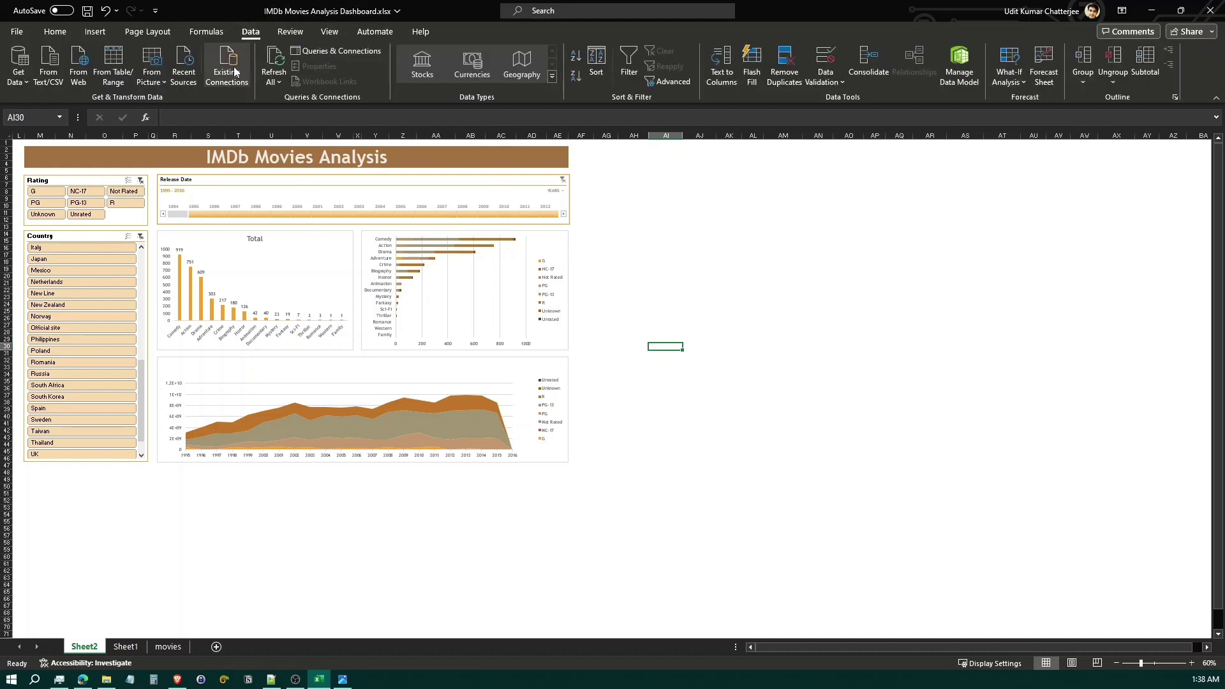
left_click(148, 32)
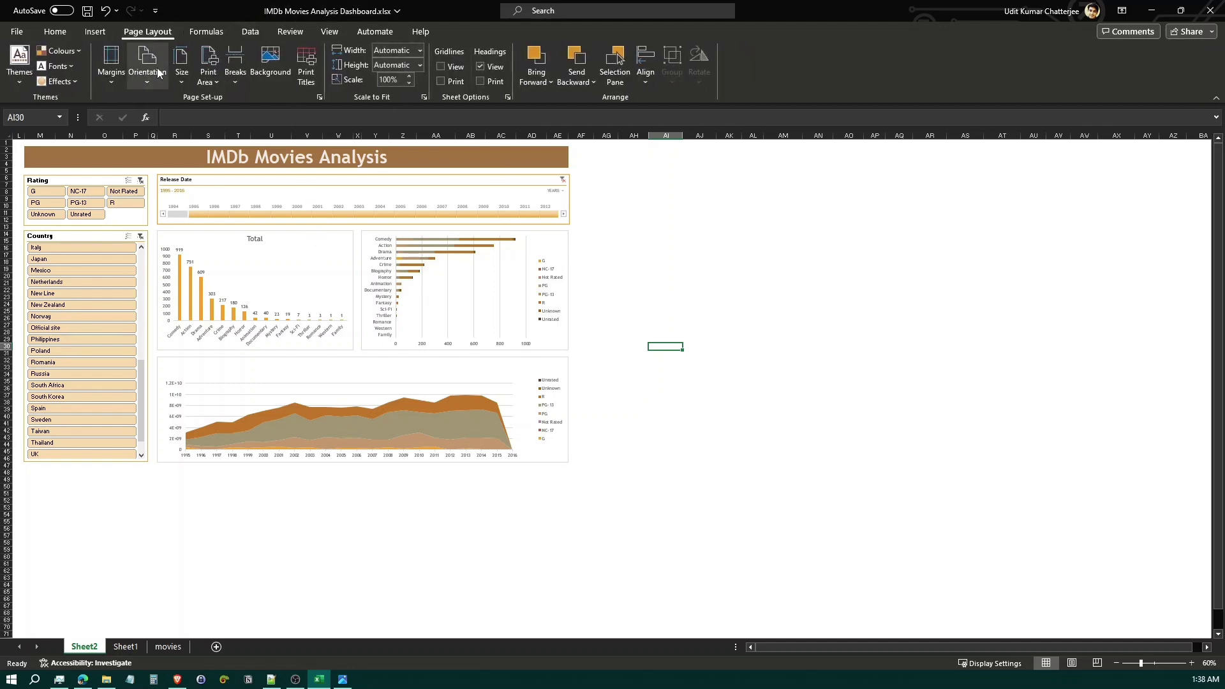
left_click(61, 52)
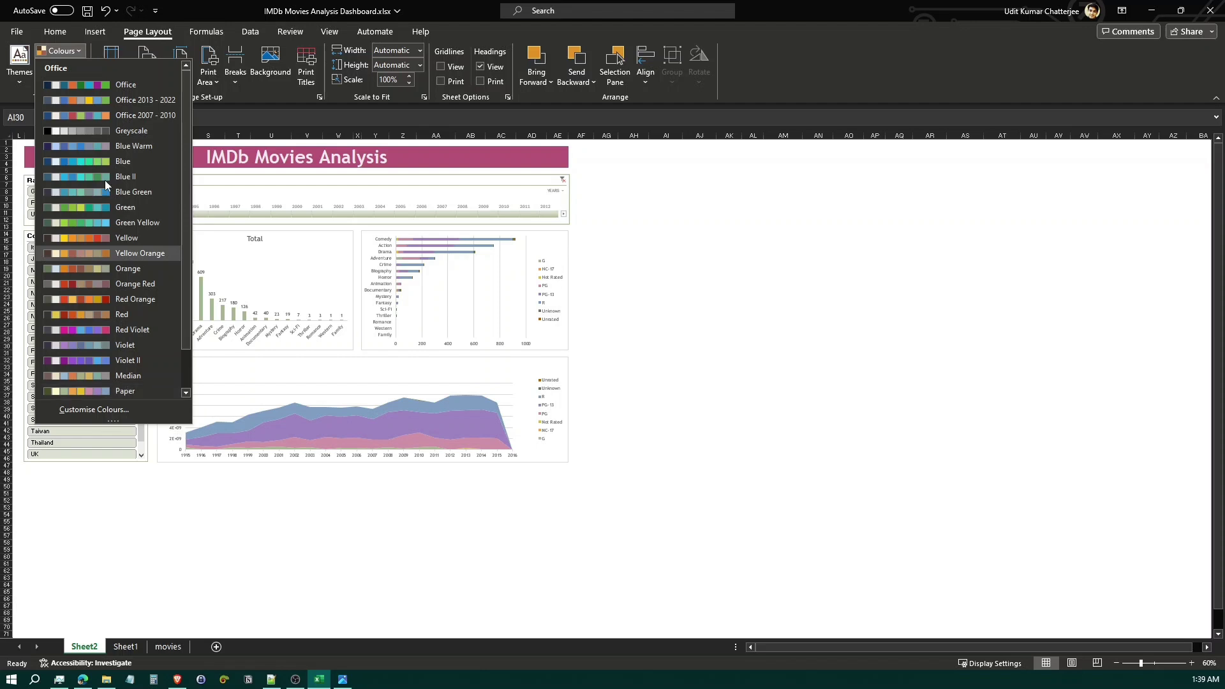
left_click(74, 56)
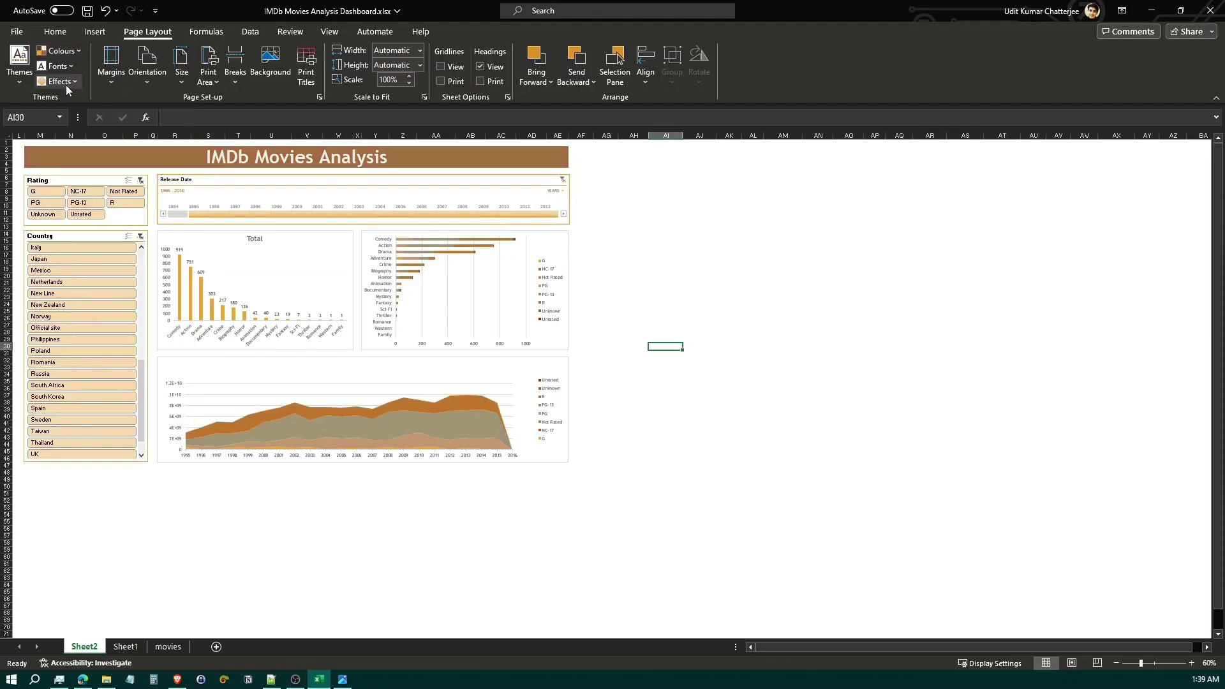
left_click(20, 82)
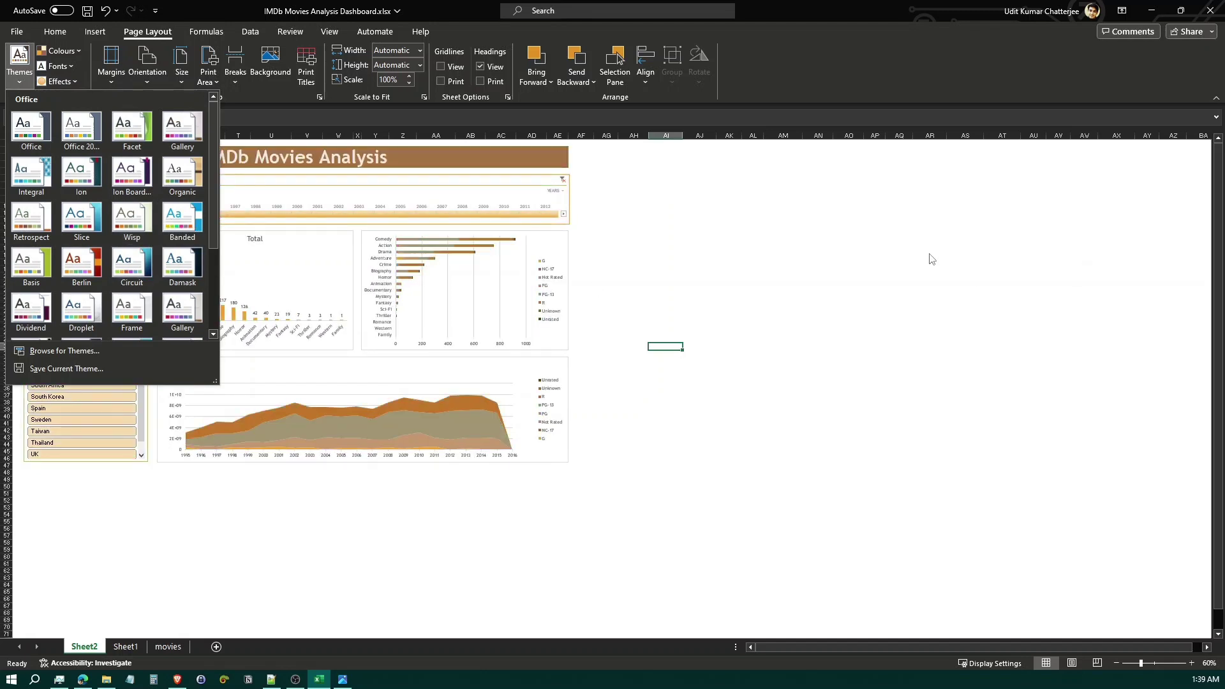
left_click(810, 234)
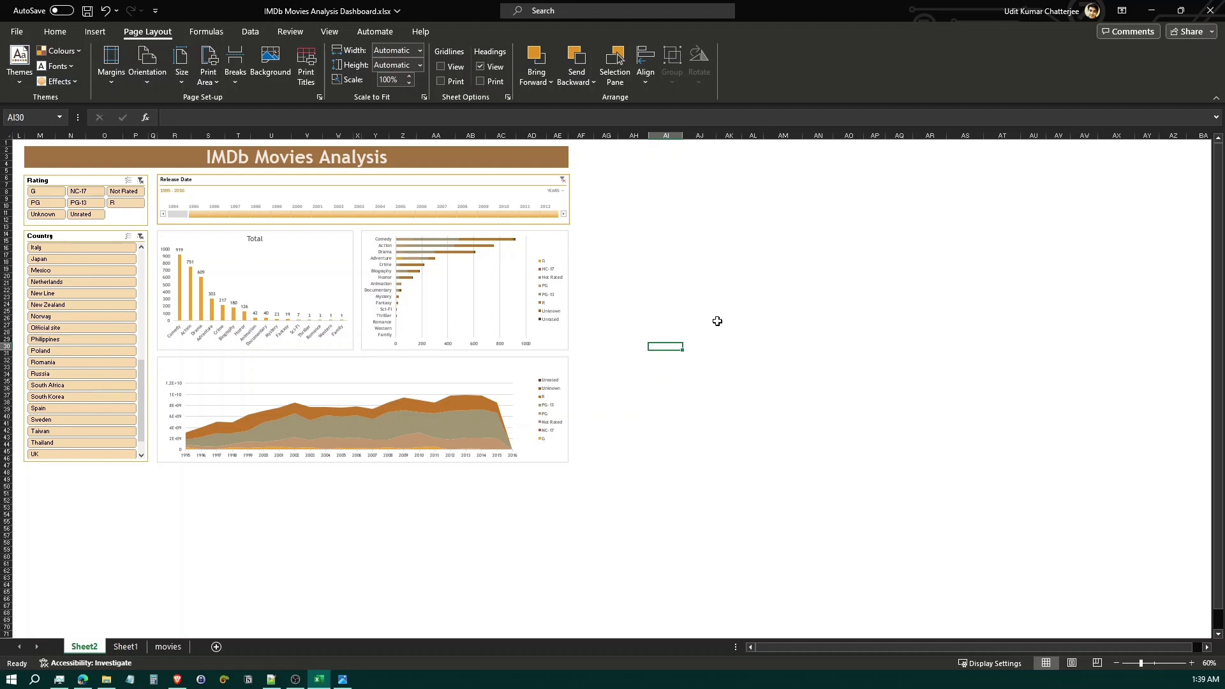
left_click(295, 679)
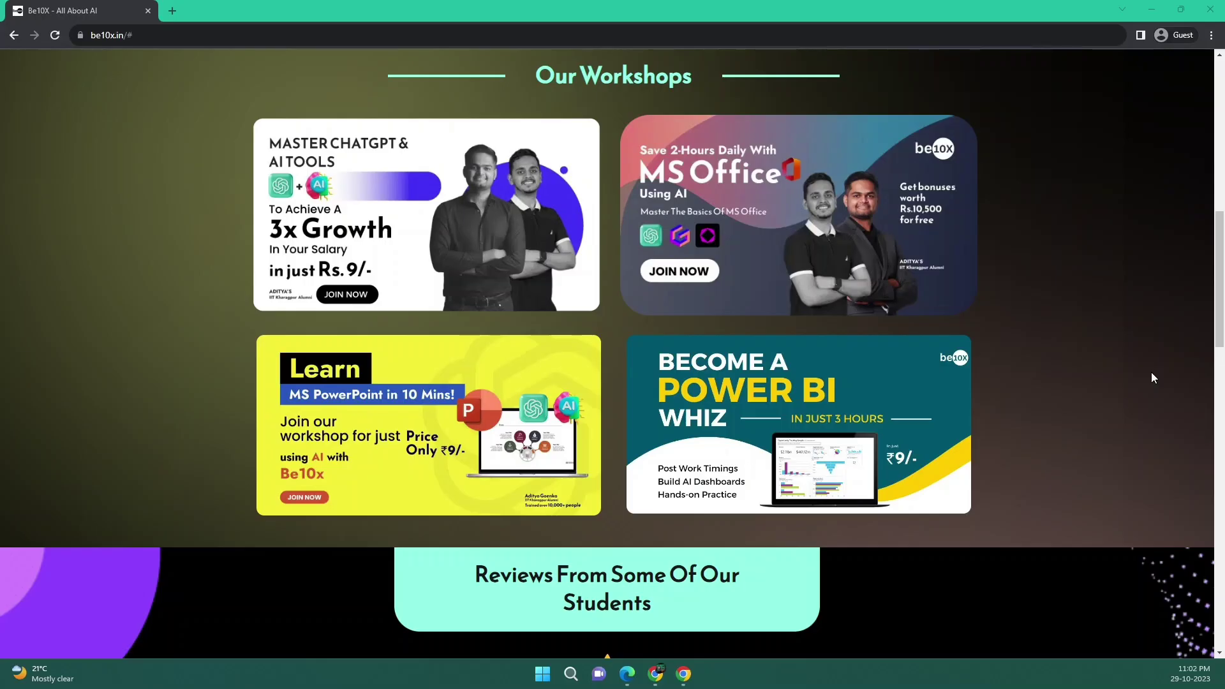
Scroll the Be10X page to the Our Workshops section with the ₹9 workshops.
scroll(1152, 374, "down", 4)
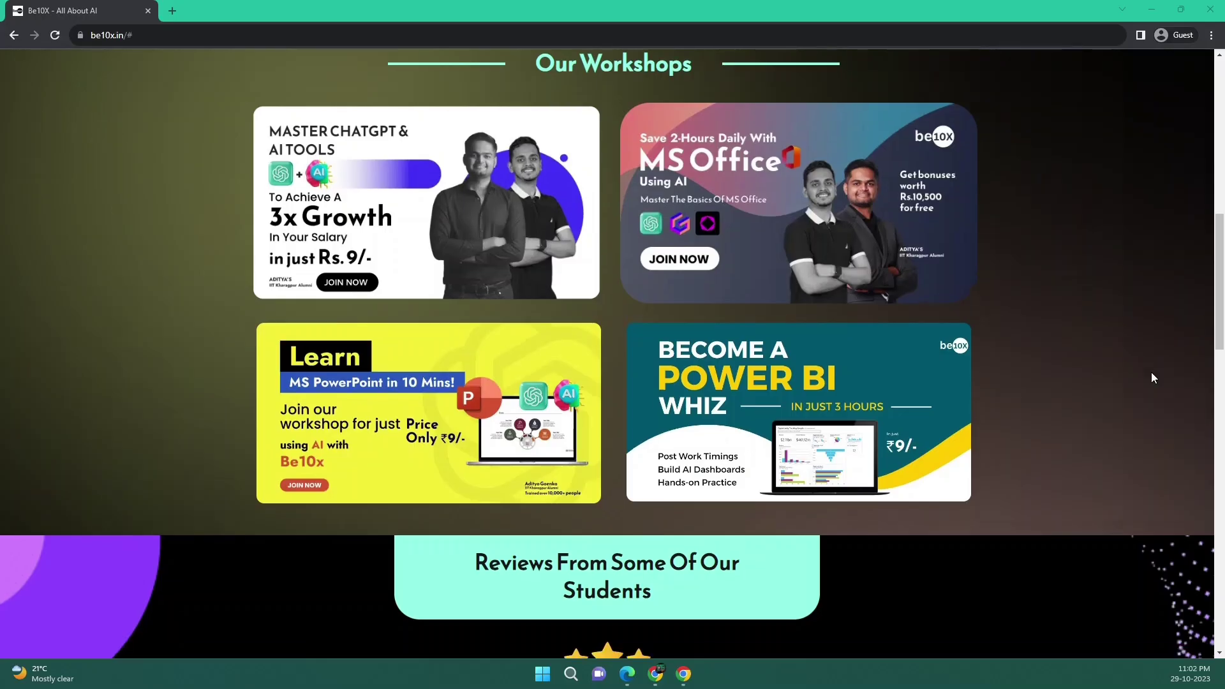
scroll(1152, 373, "up", 3)
scroll(1152, 378, "up", 3)
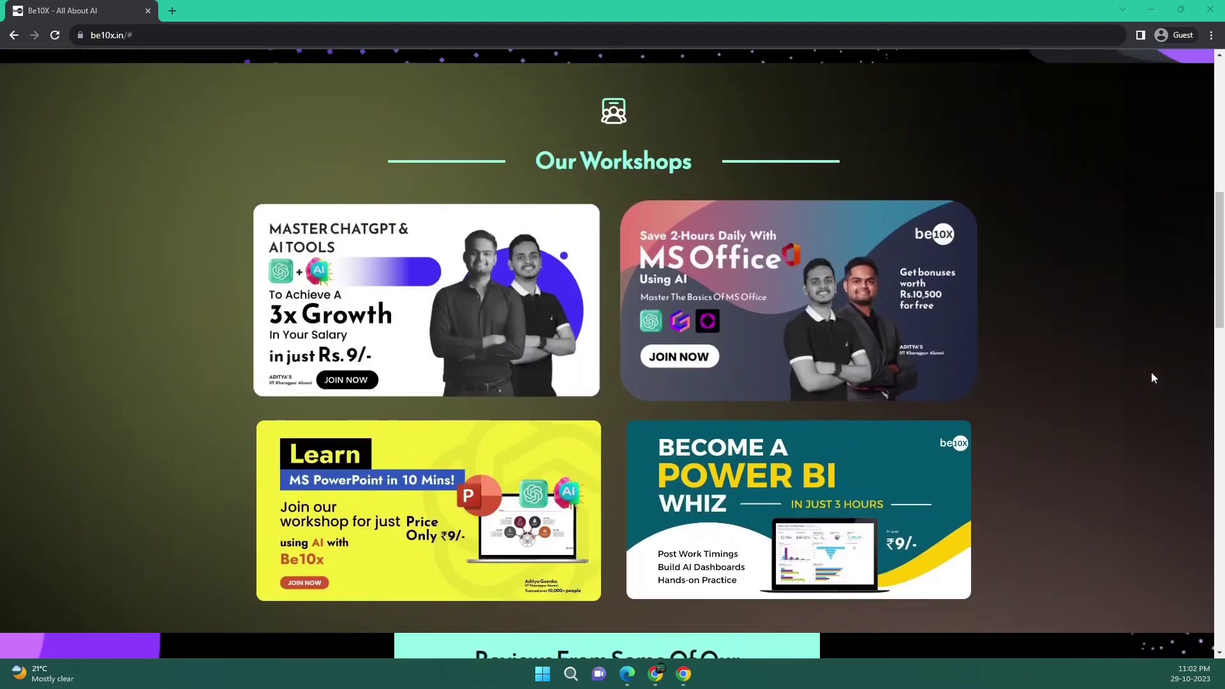